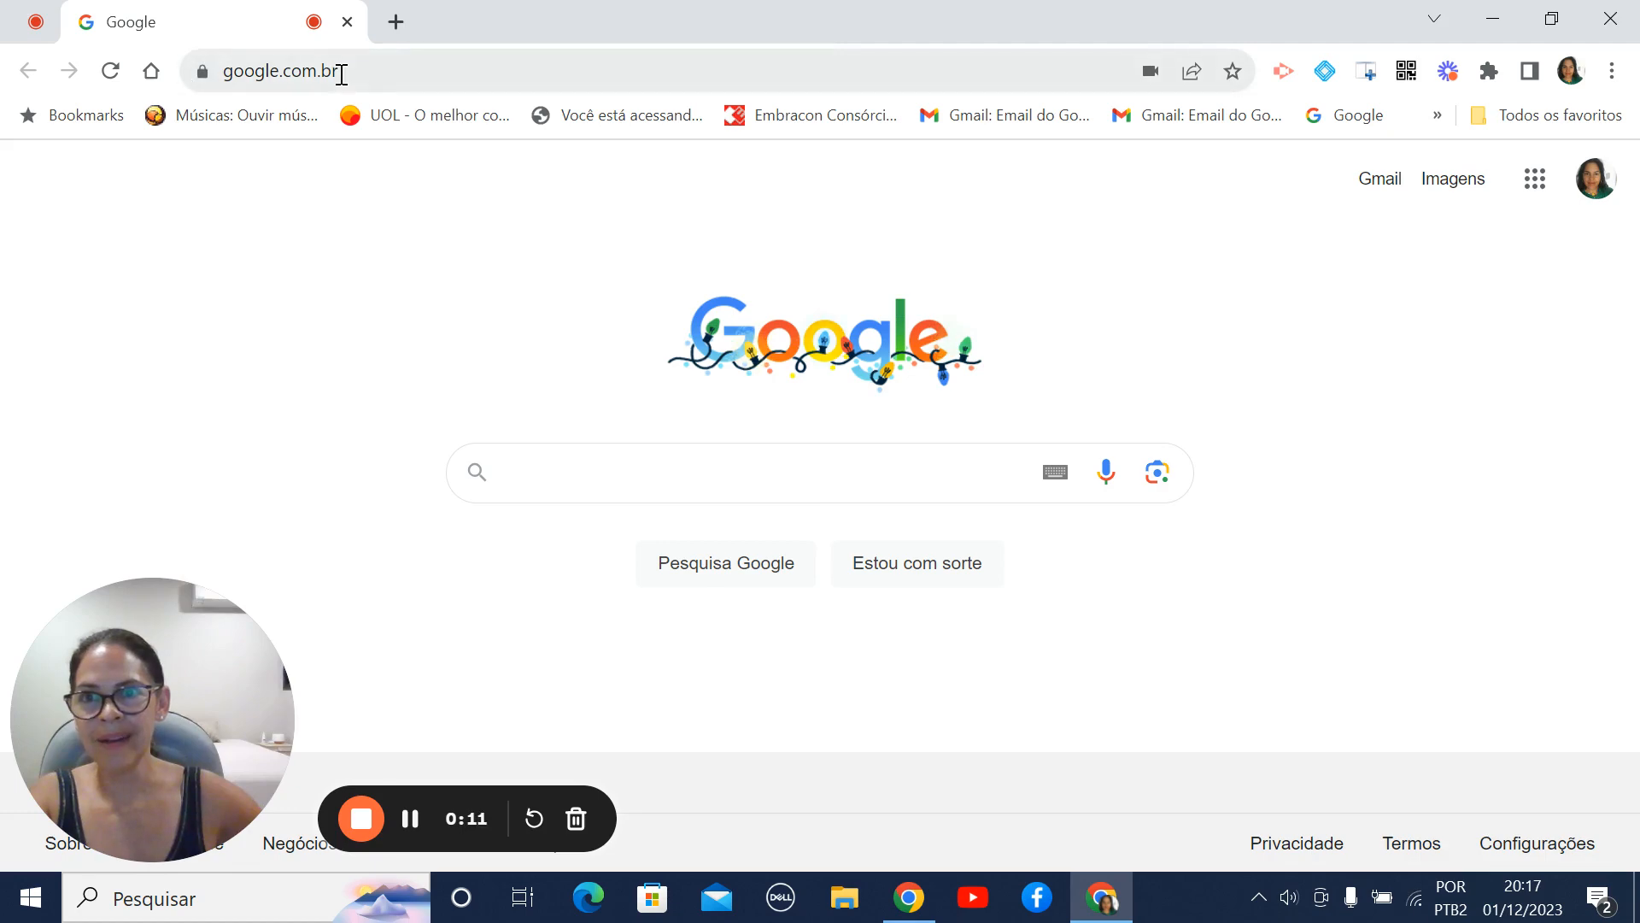
- Open algodoo.com, dismiss the translation prompt, and look through the home page down to the free download section
click(364, 76)
text(algo)
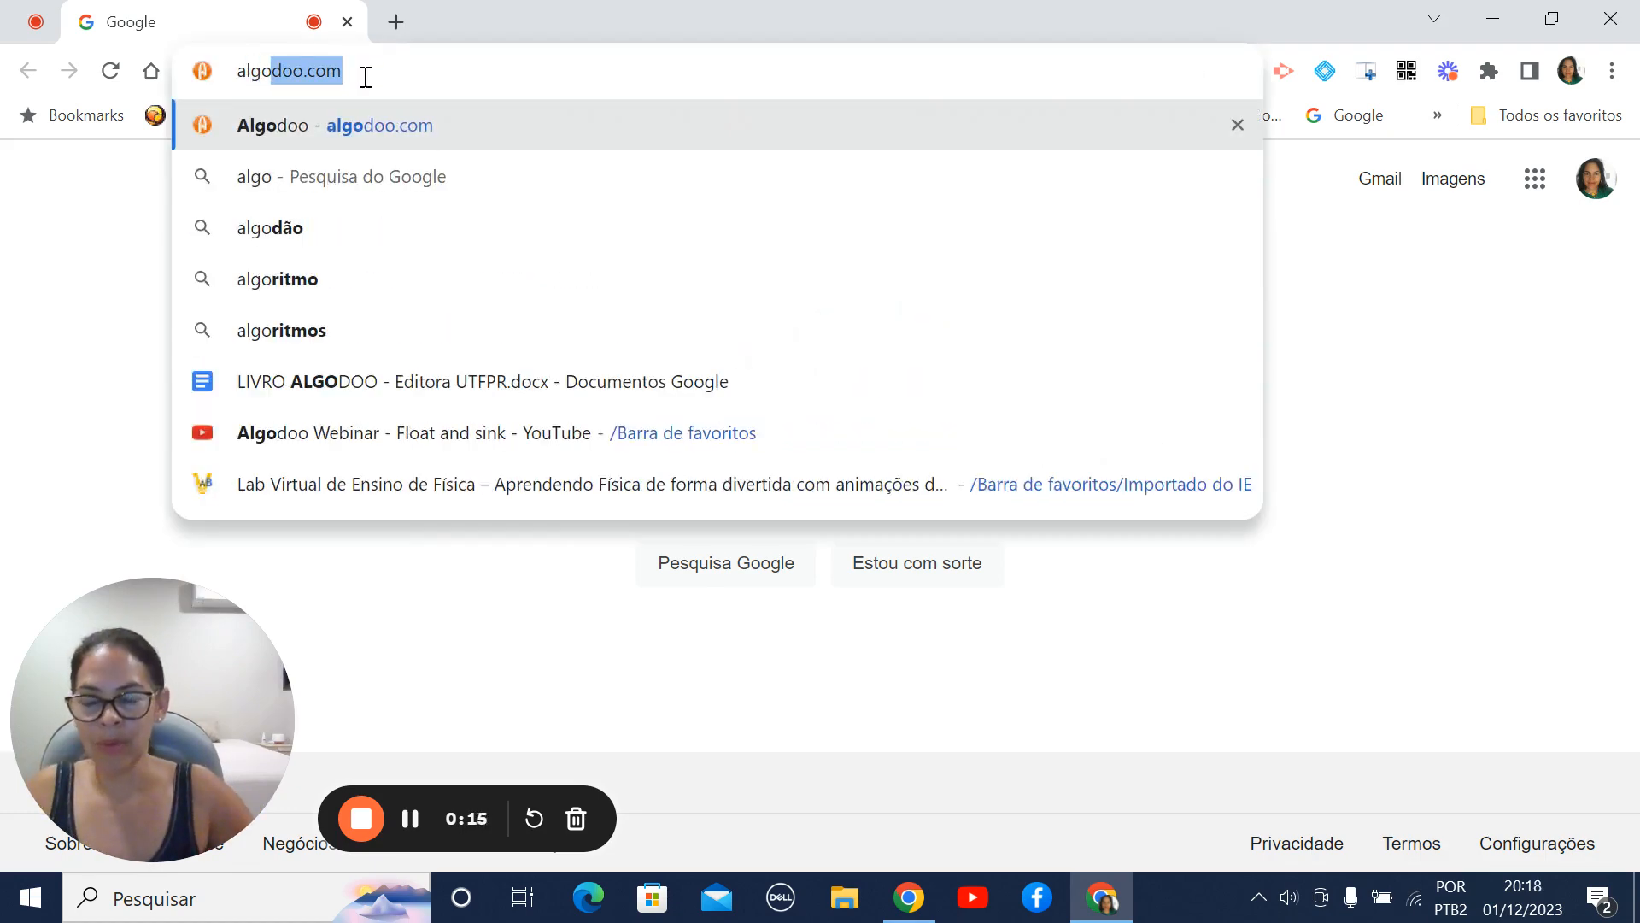
key(Return)
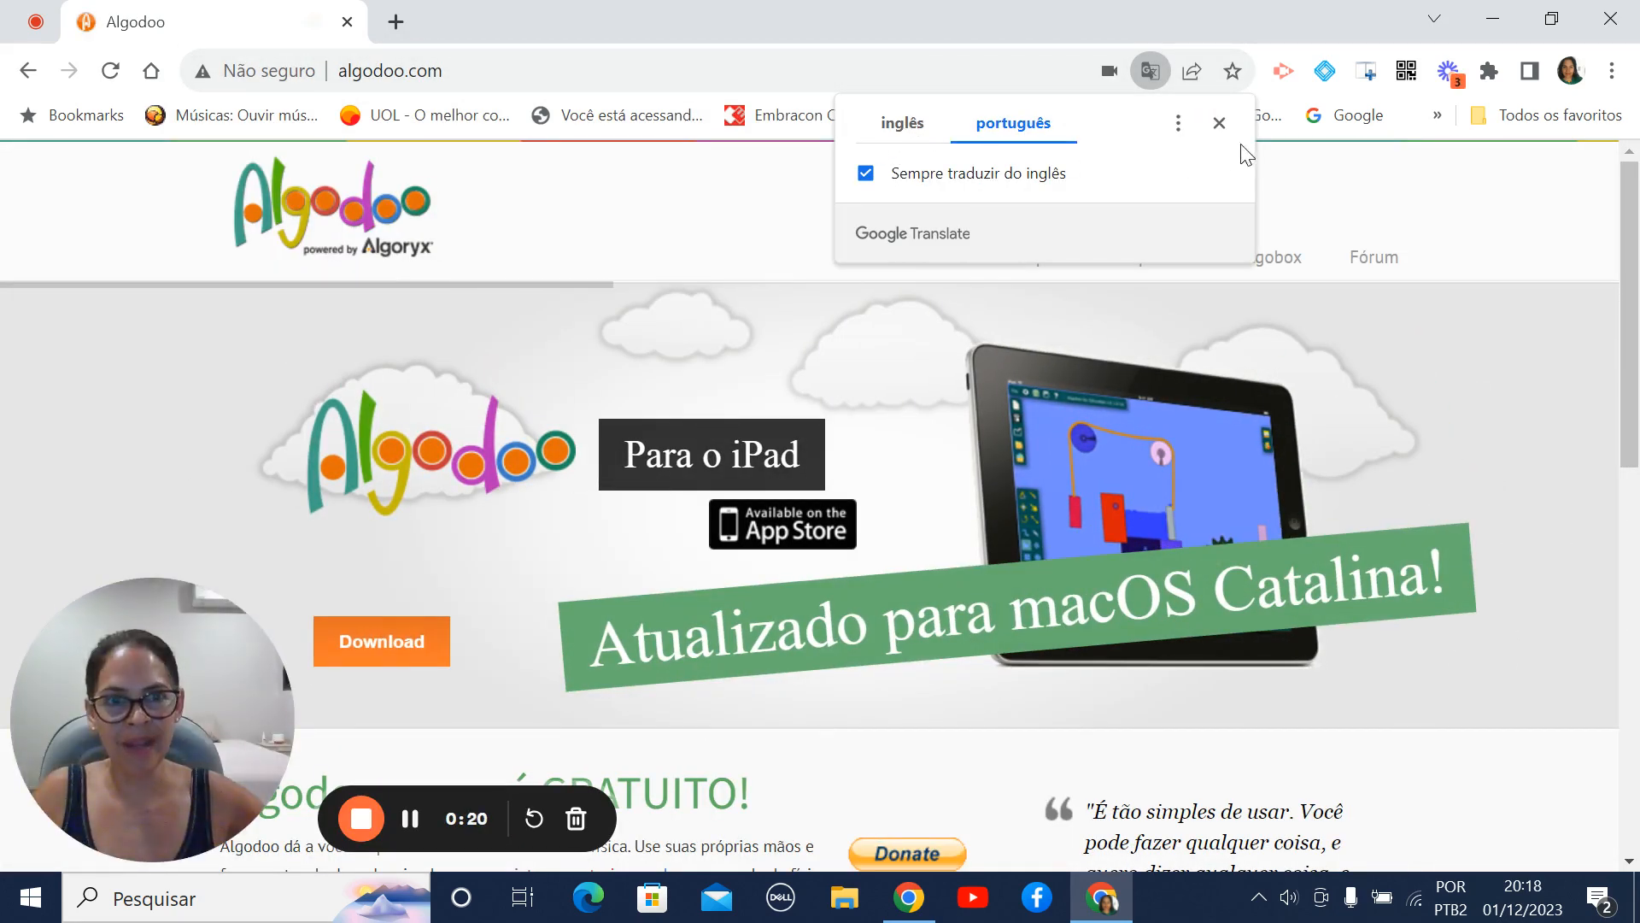
click(1219, 124)
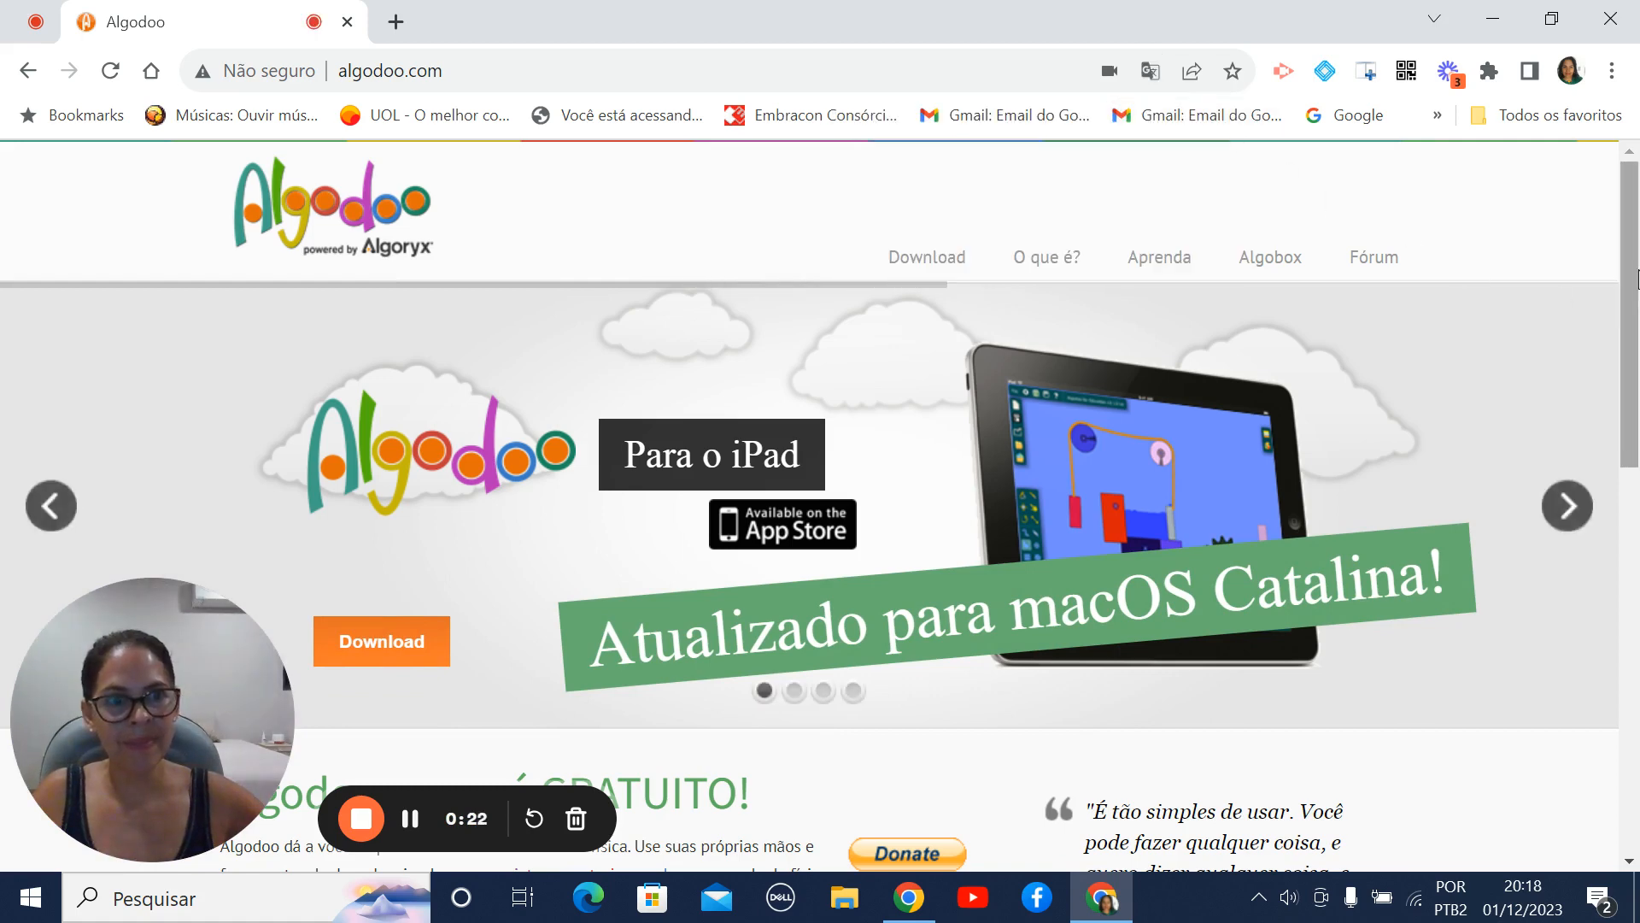
scroll(1636, 398, down, 3)
scroll(1636, 398, down, 1)
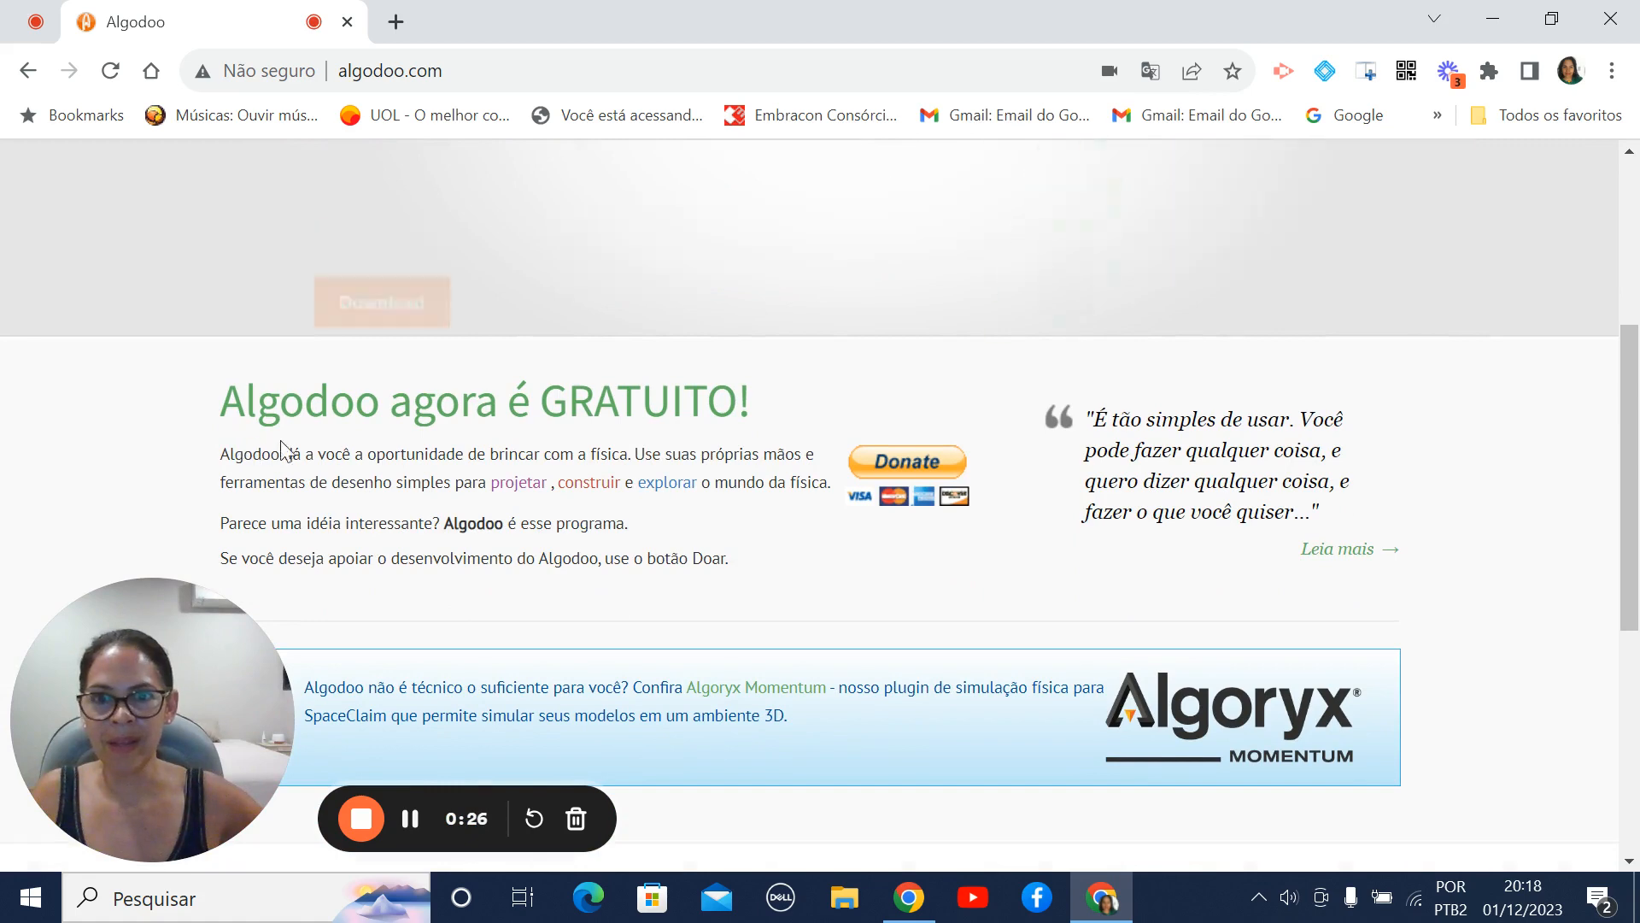
scroll(1636, 658, down, 4)
scroll(1636, 658, down, 2)
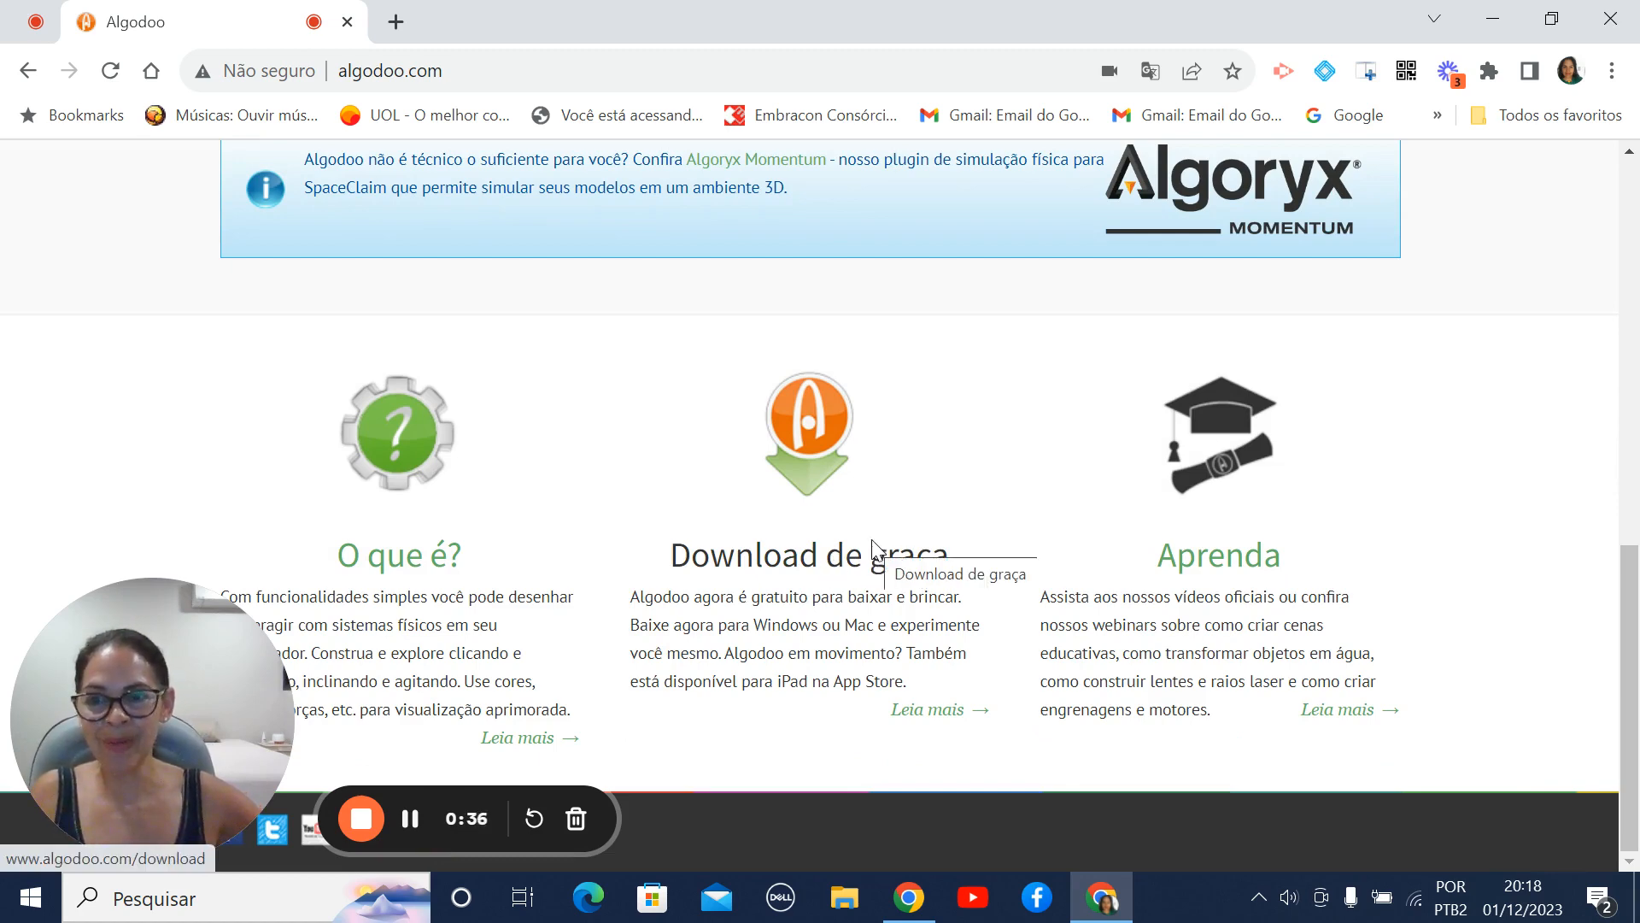
- Switch to the desktop Algodoo program and create a new scene with the Padrão theme
click(1493, 19)
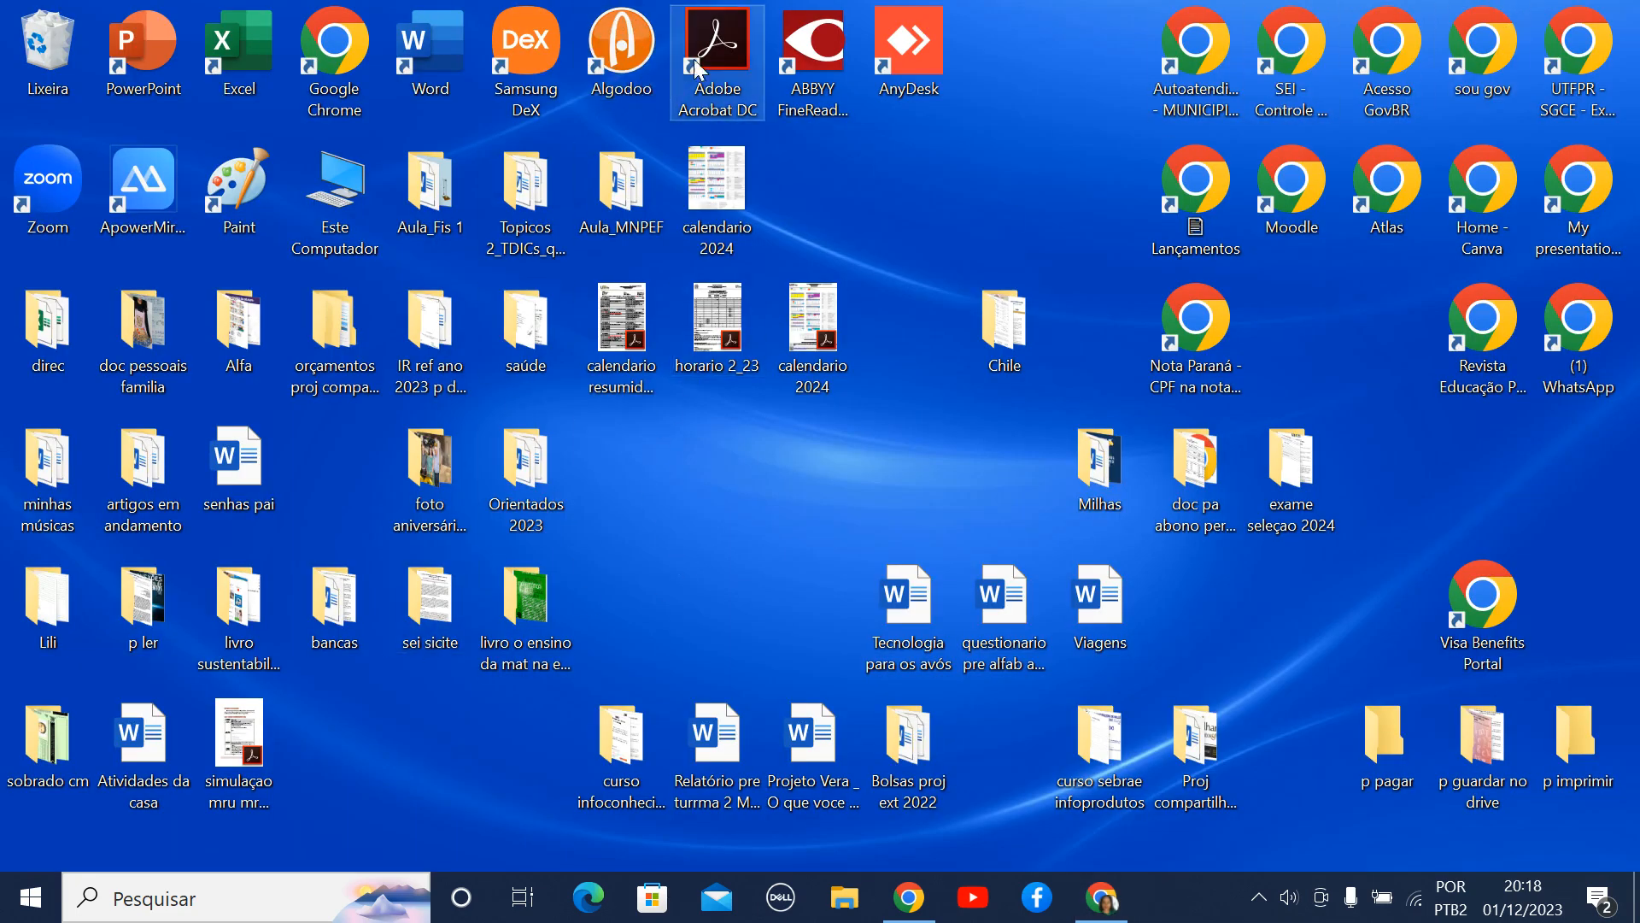
double_click(601, 65)
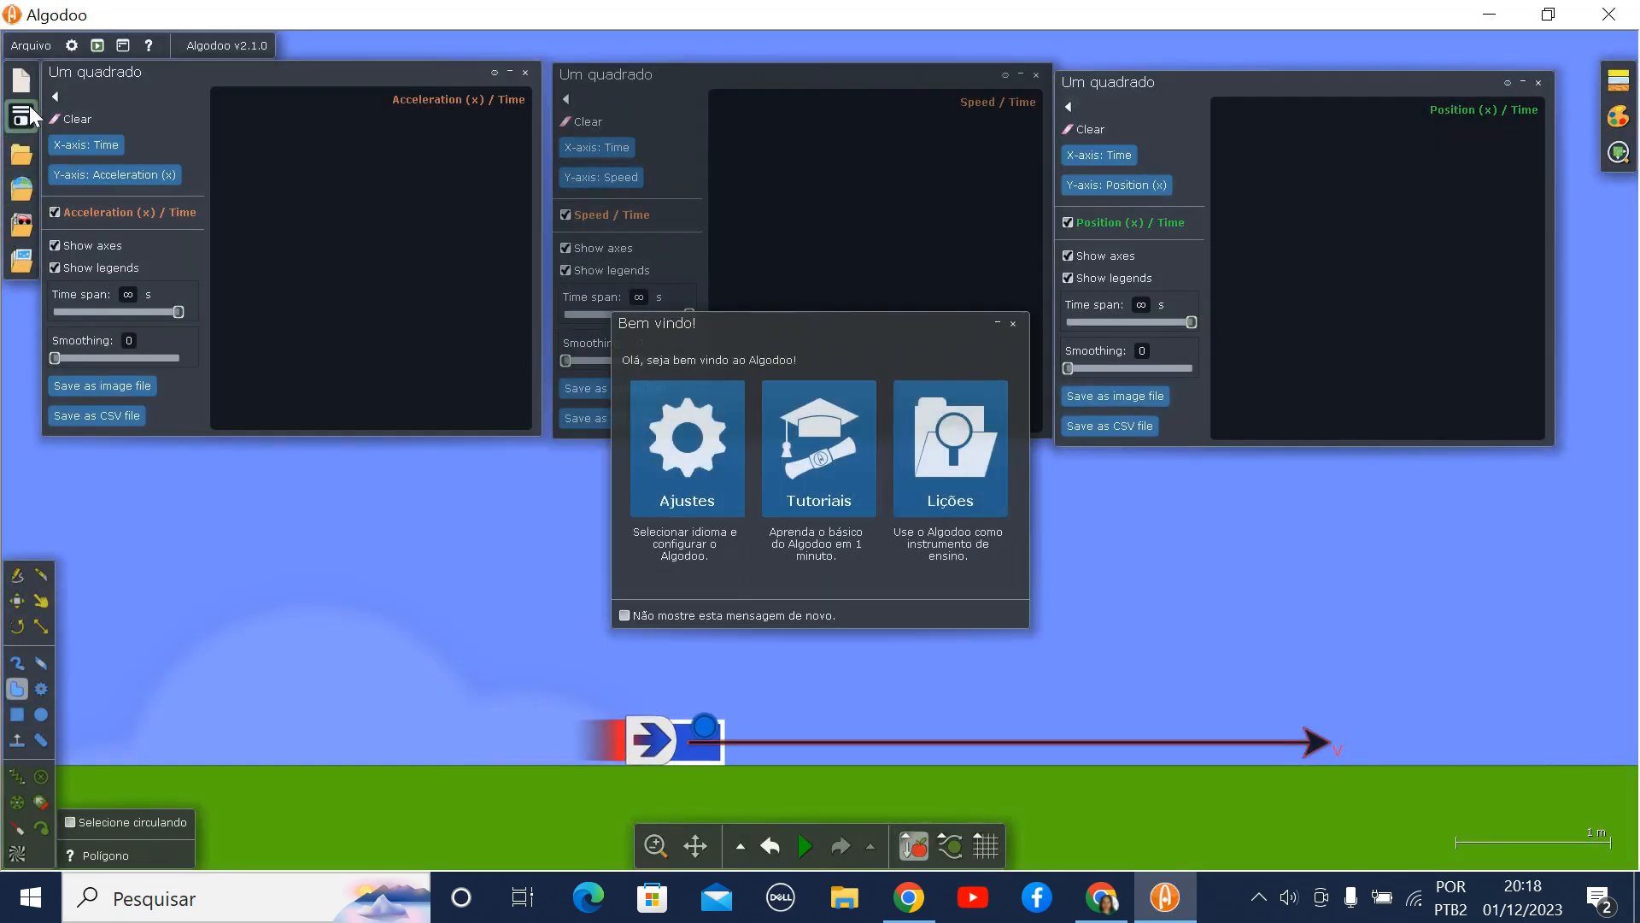
click(25, 83)
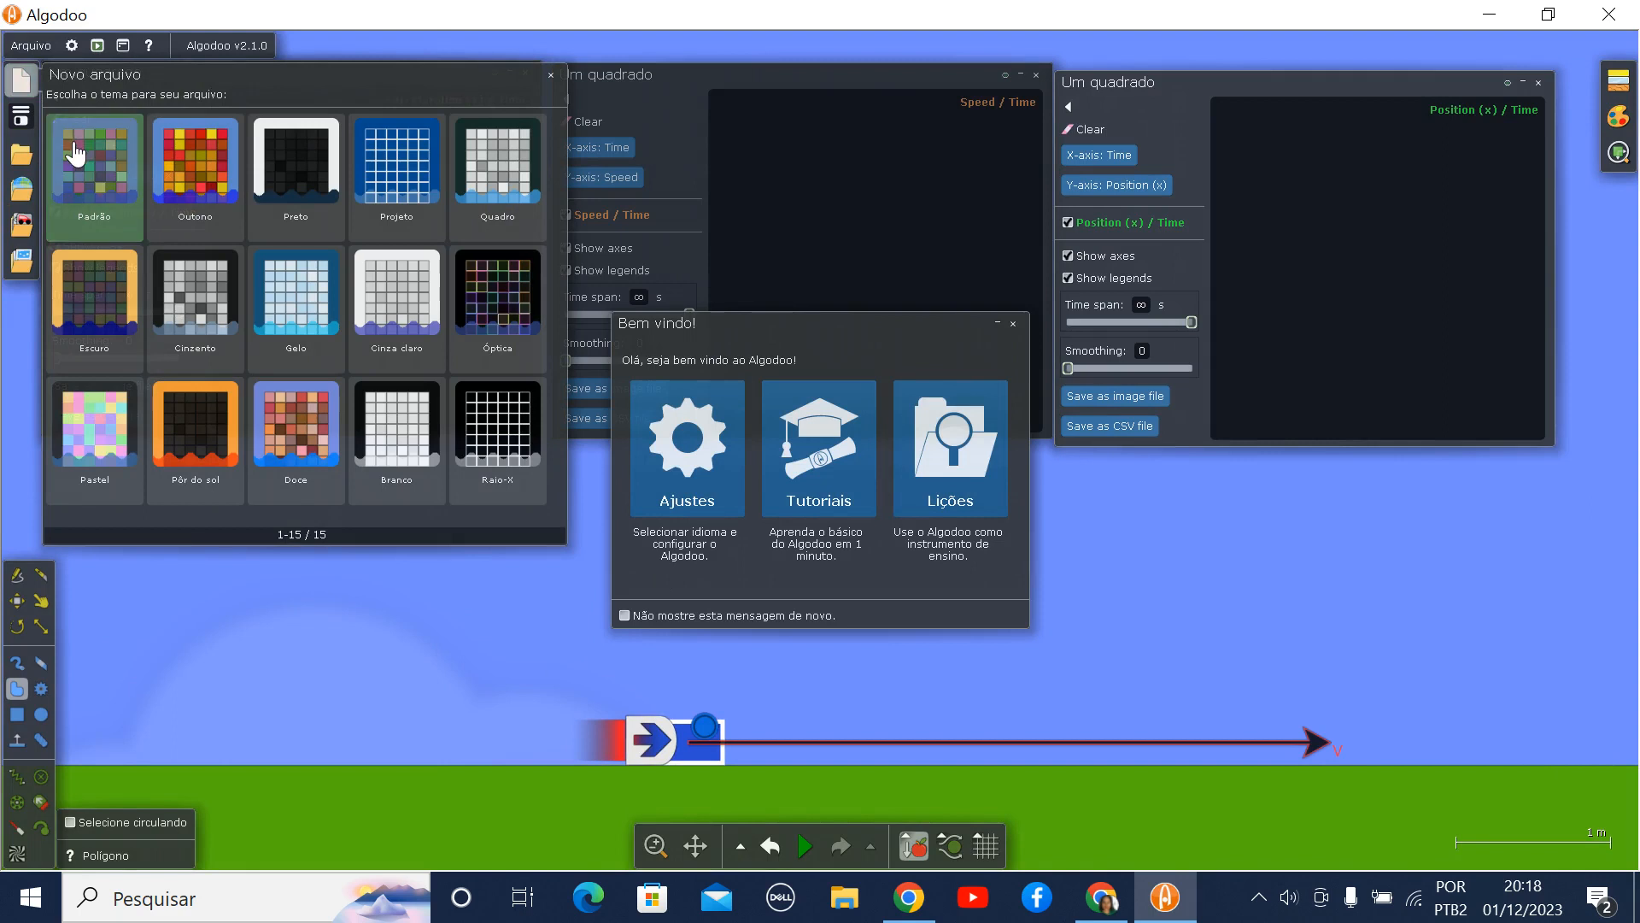
click(79, 156)
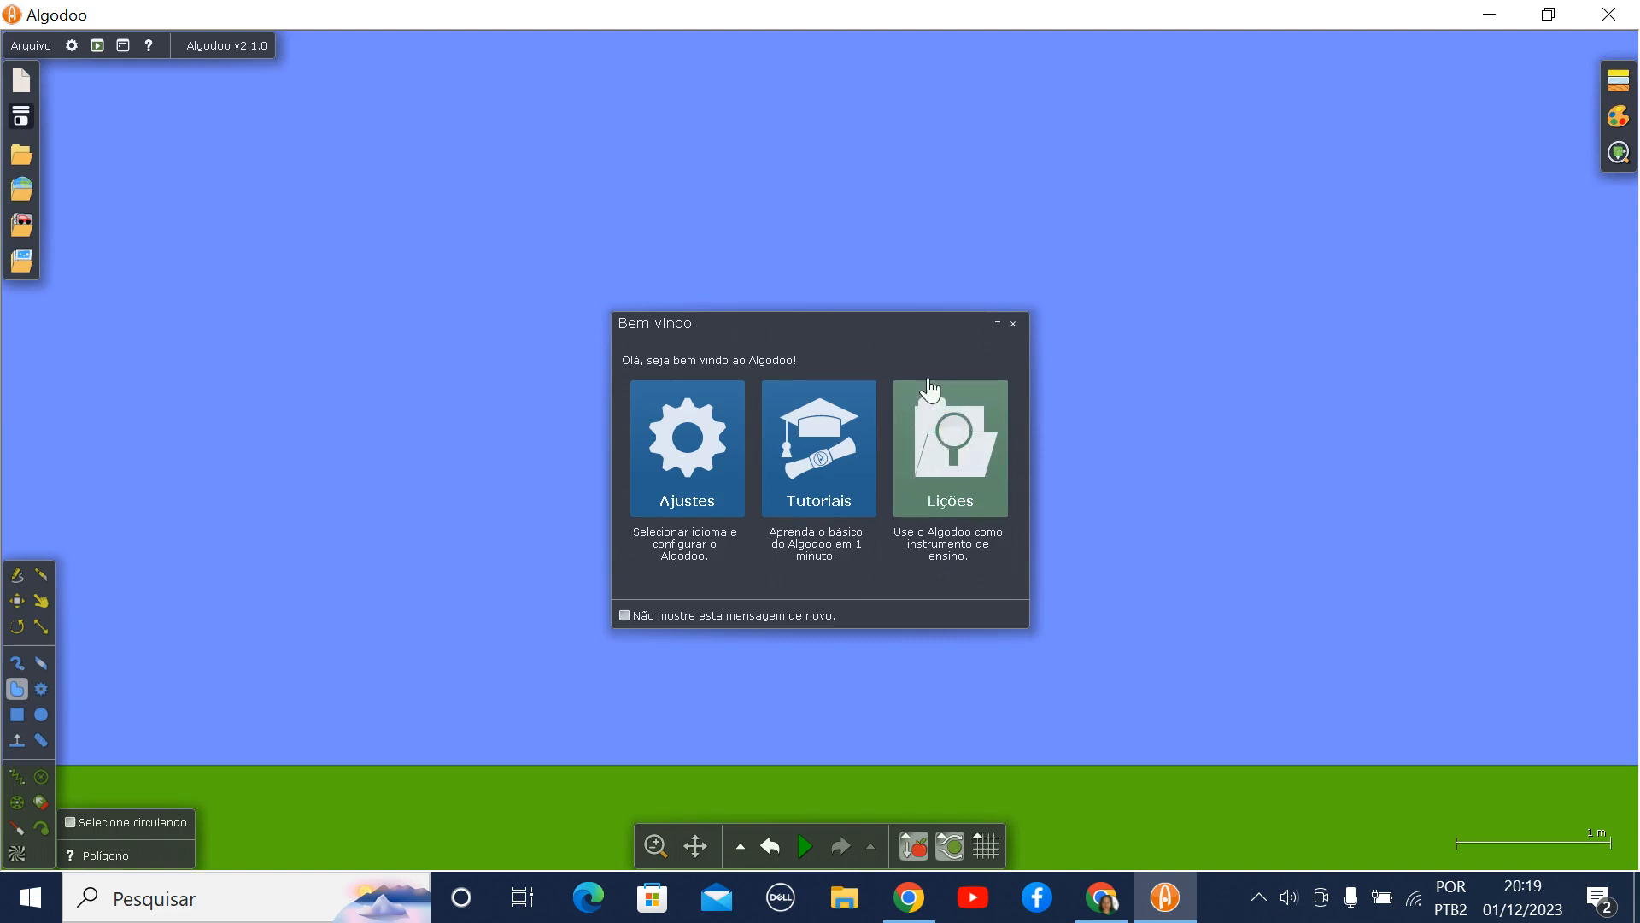
- Examine the file commands, the language, layout, simulation, rendering and layer options, and the window visibility settings
click(26, 47)
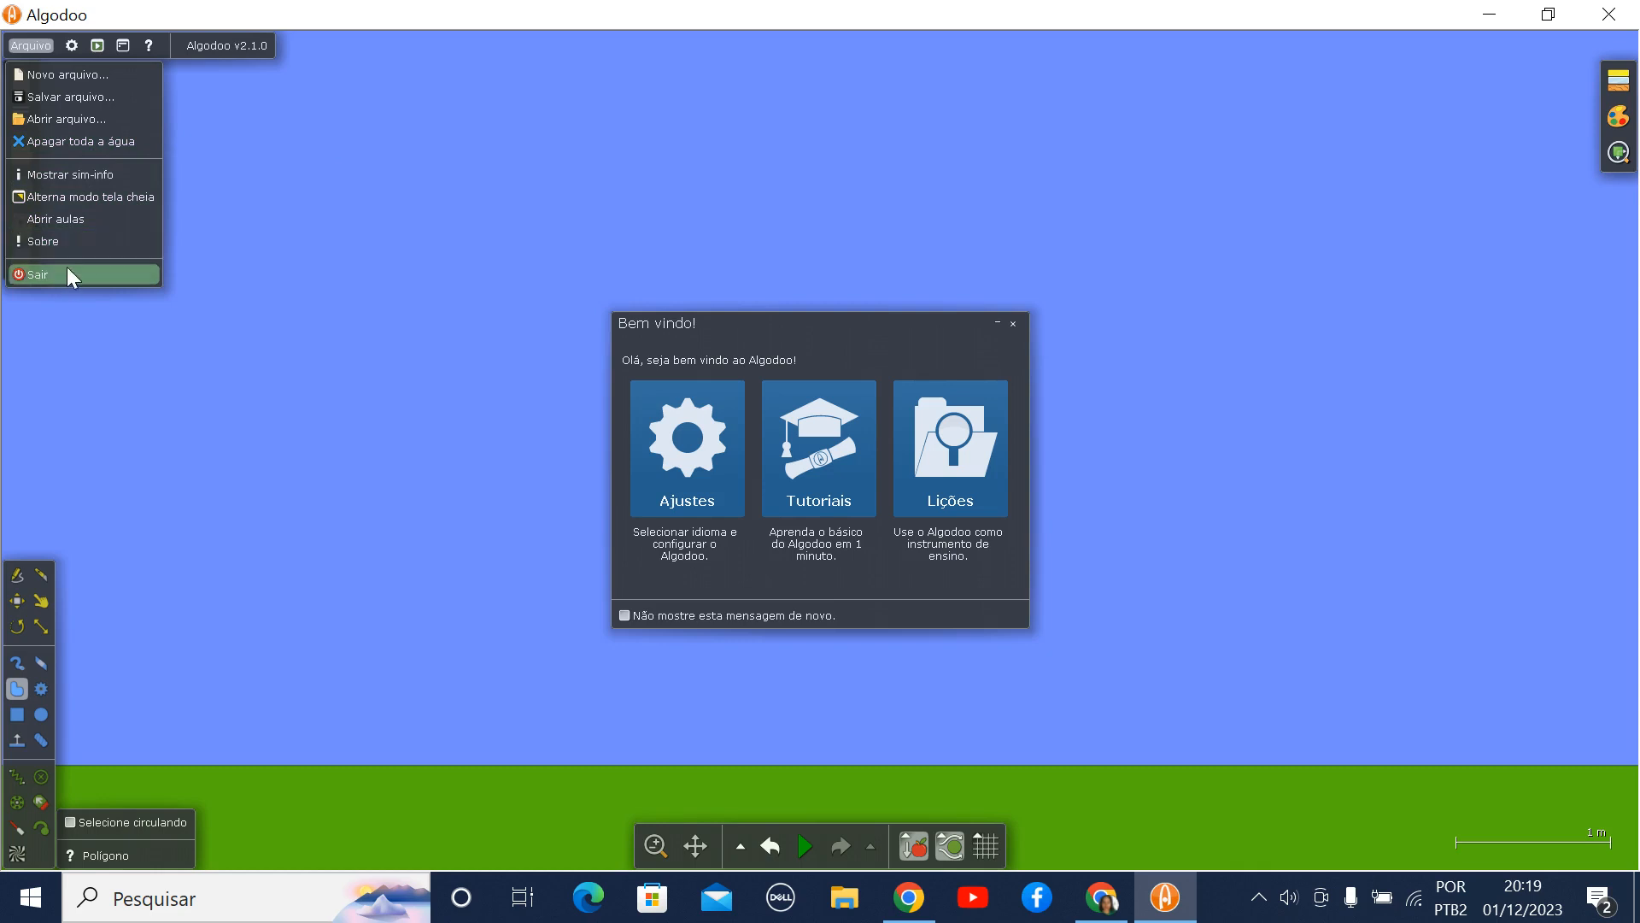
click(70, 46)
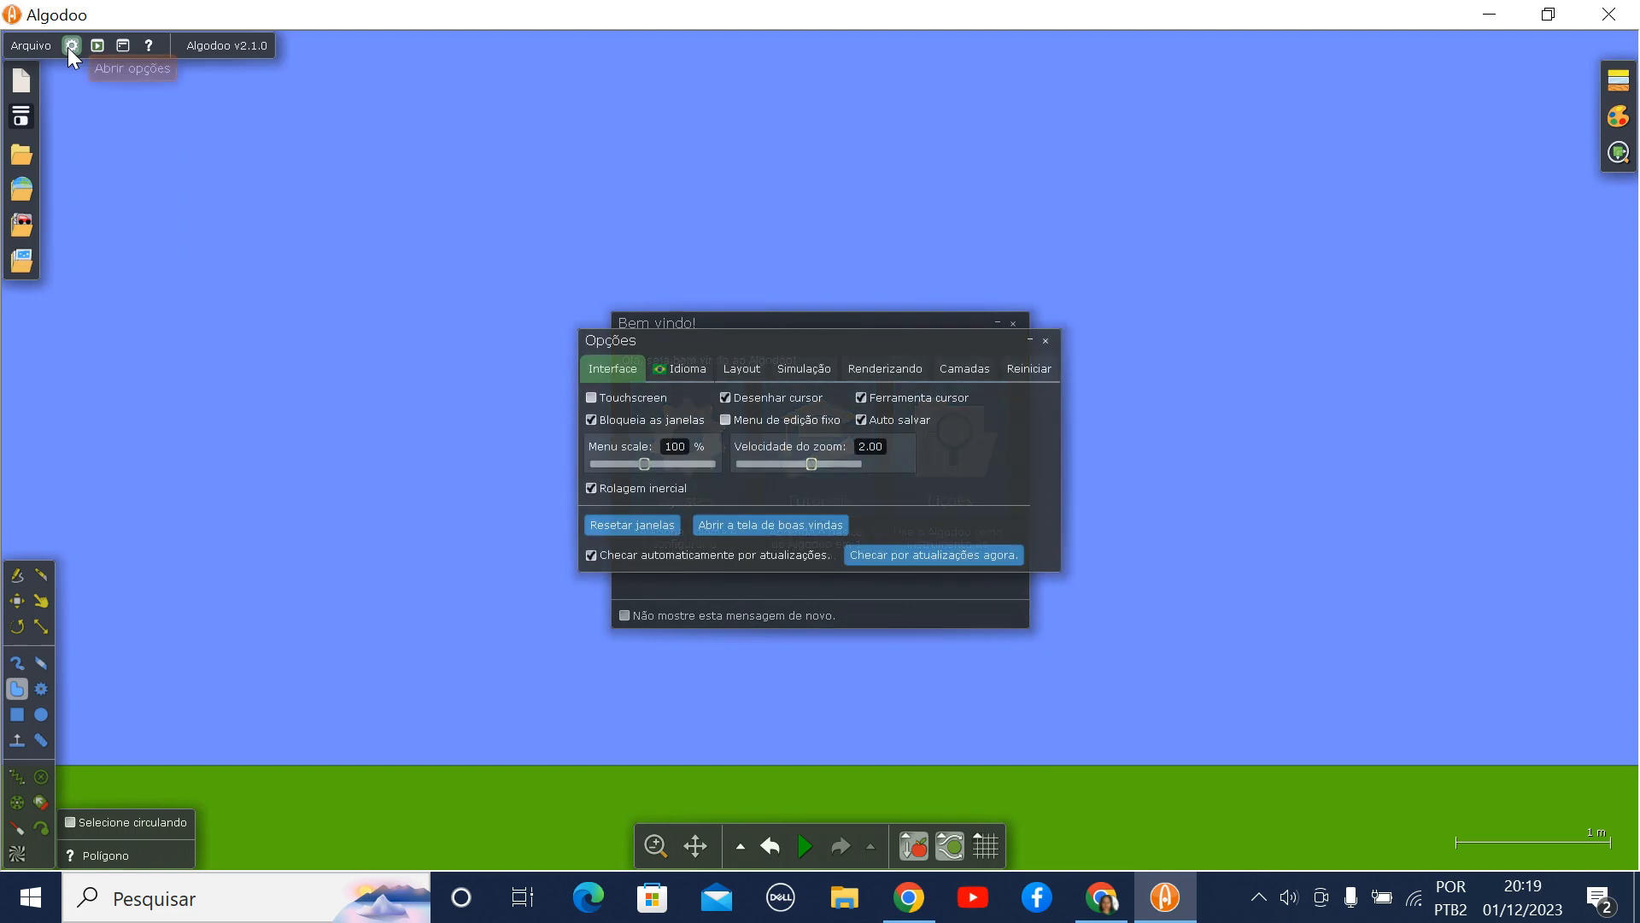
drag(798, 336, 586, 132)
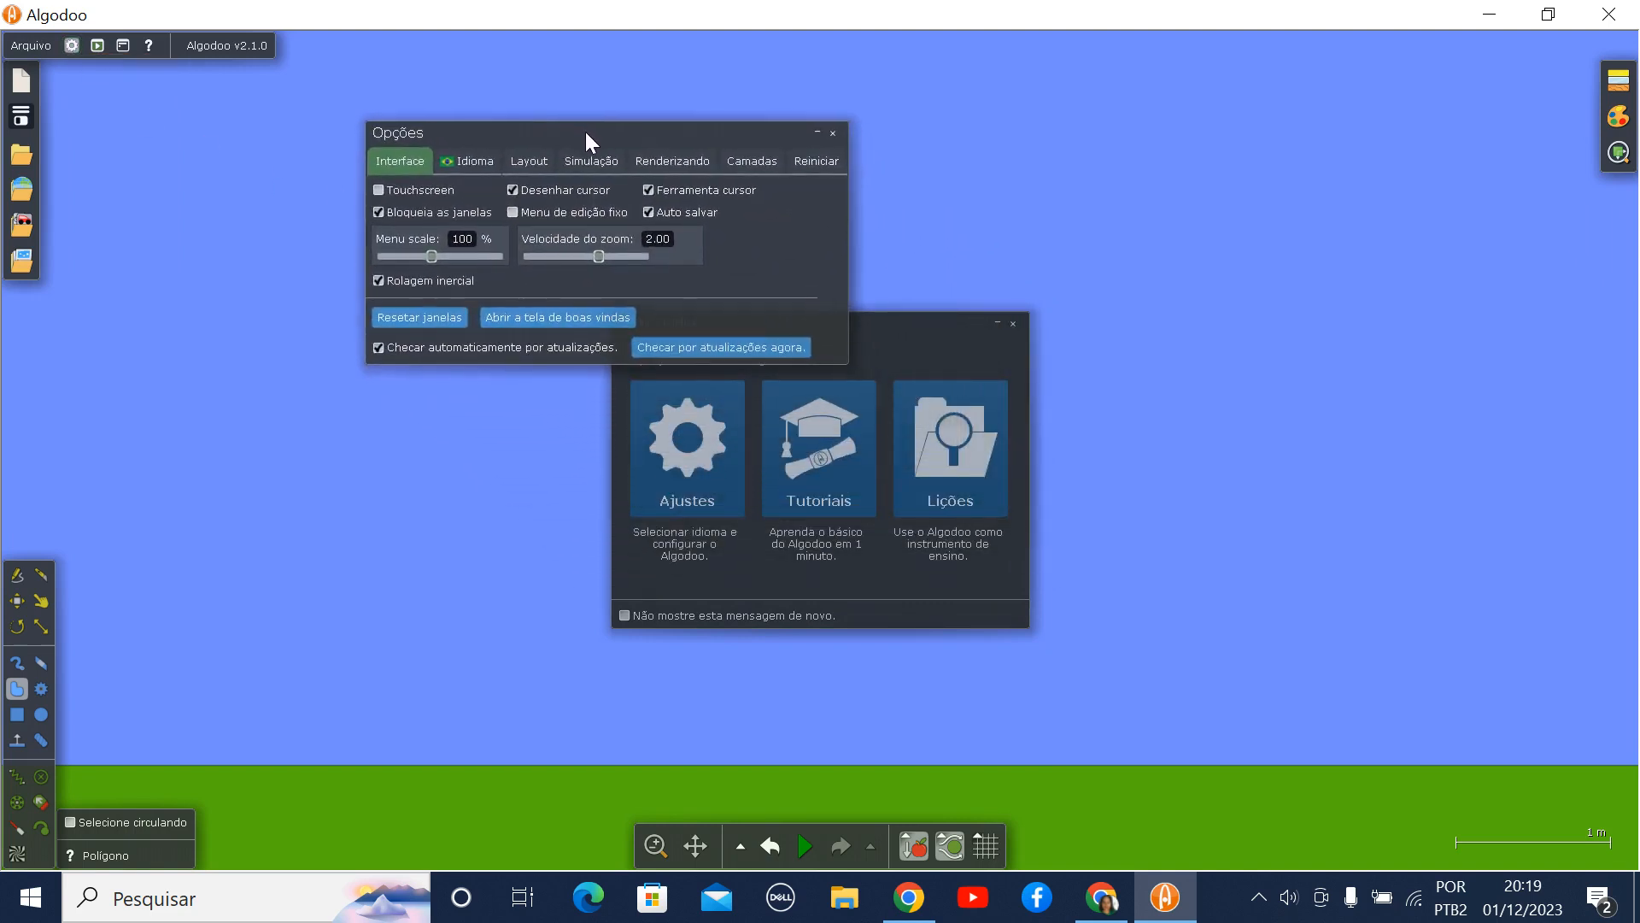
click(469, 160)
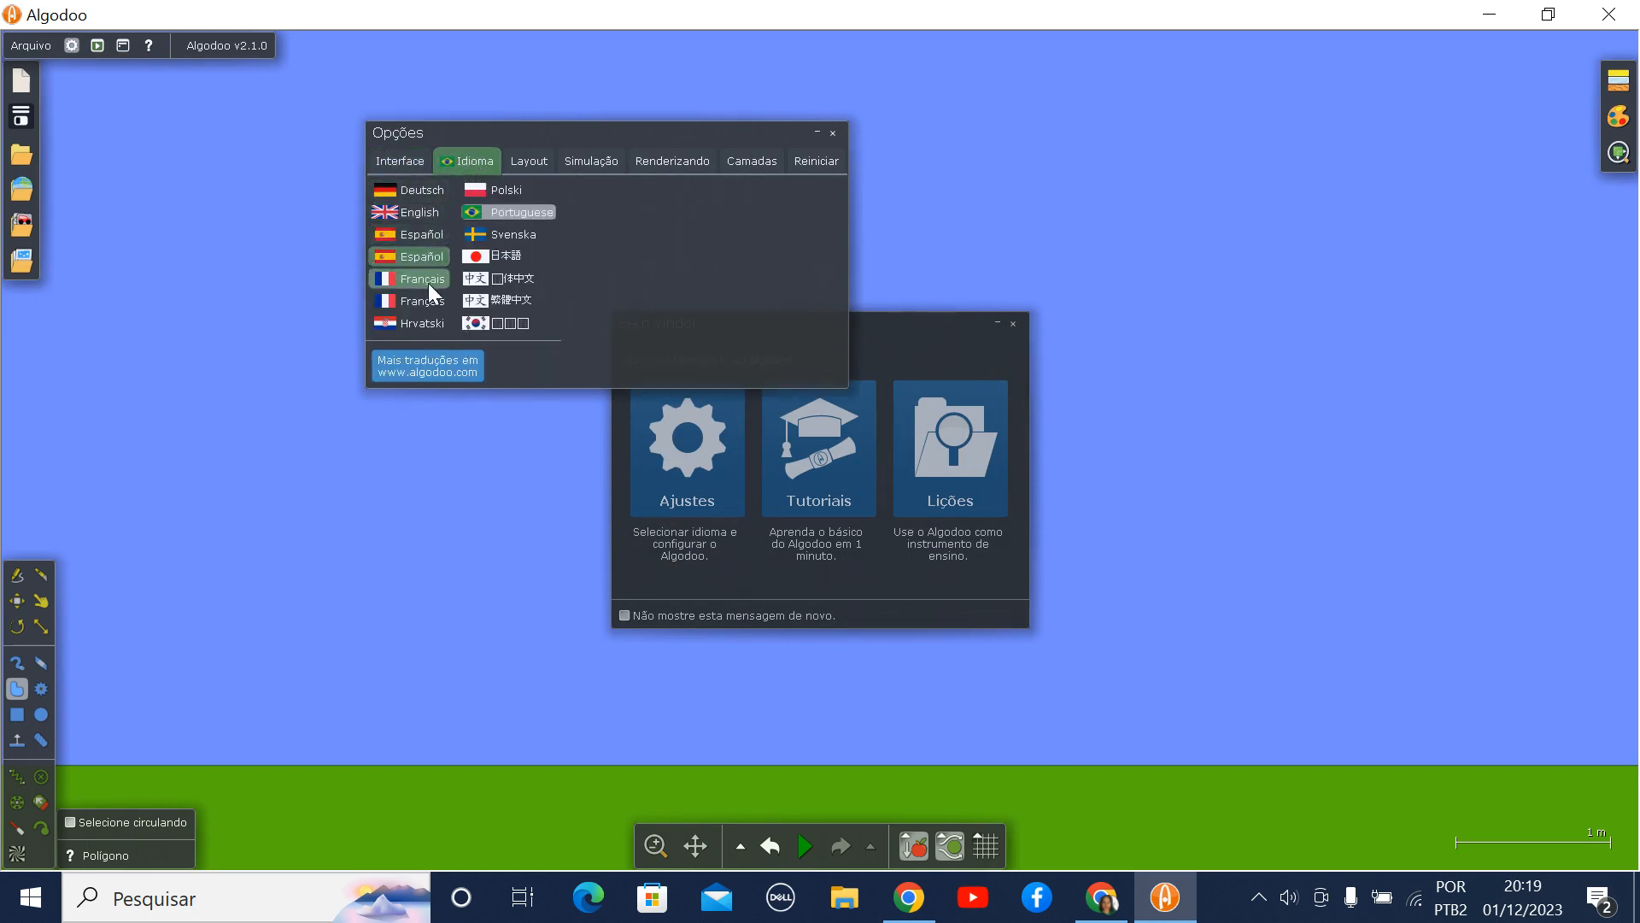
click(518, 165)
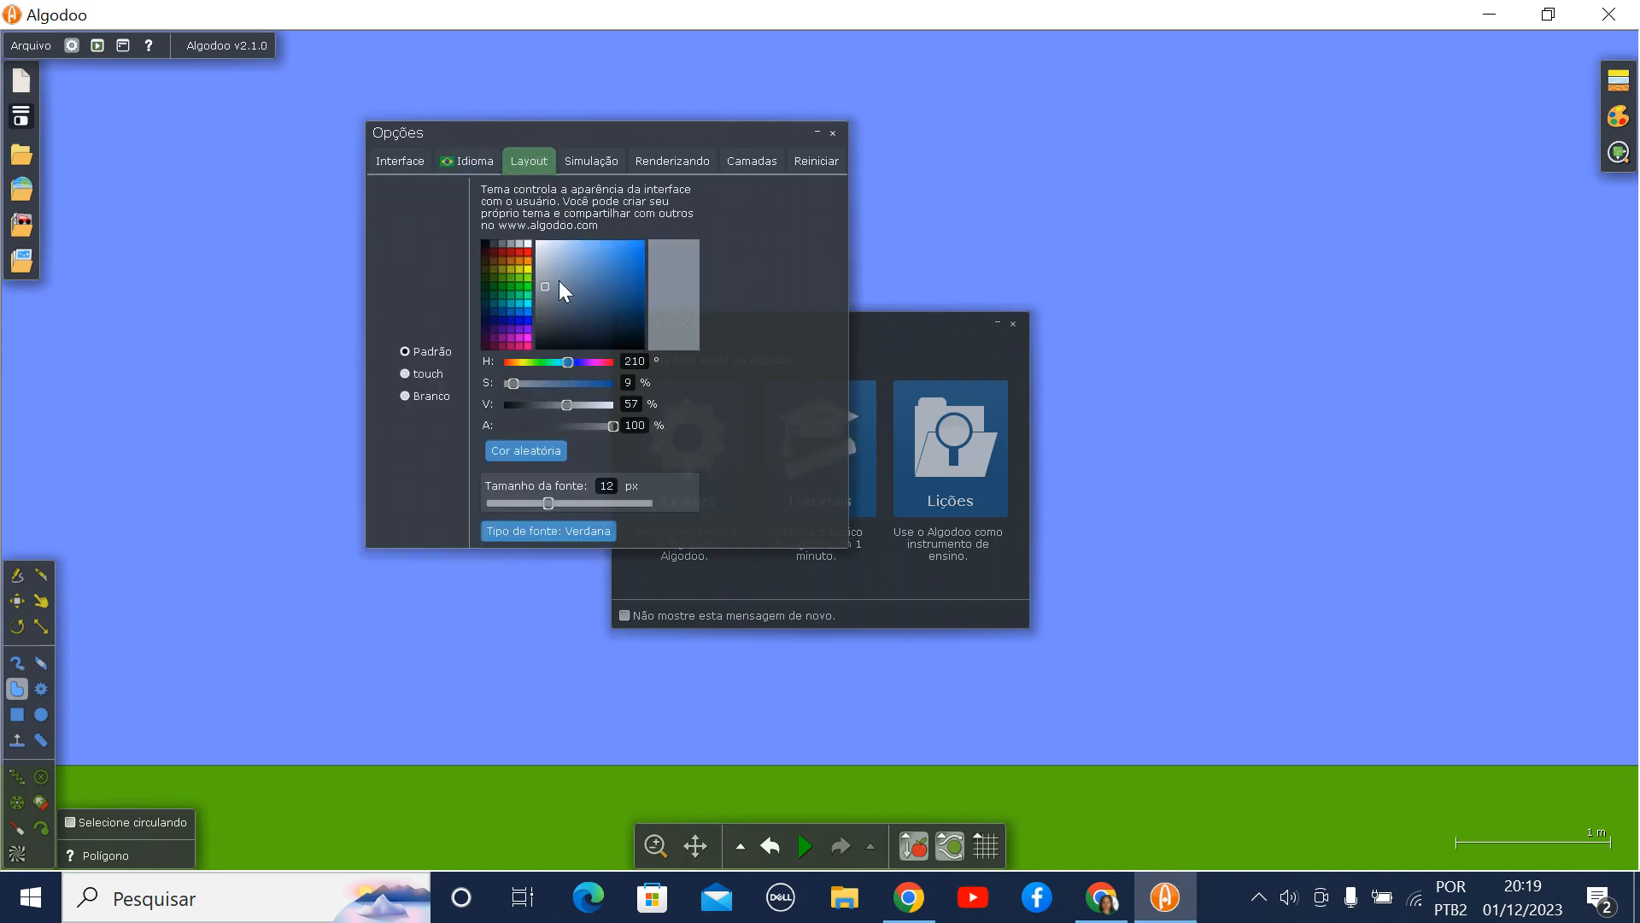
click(608, 159)
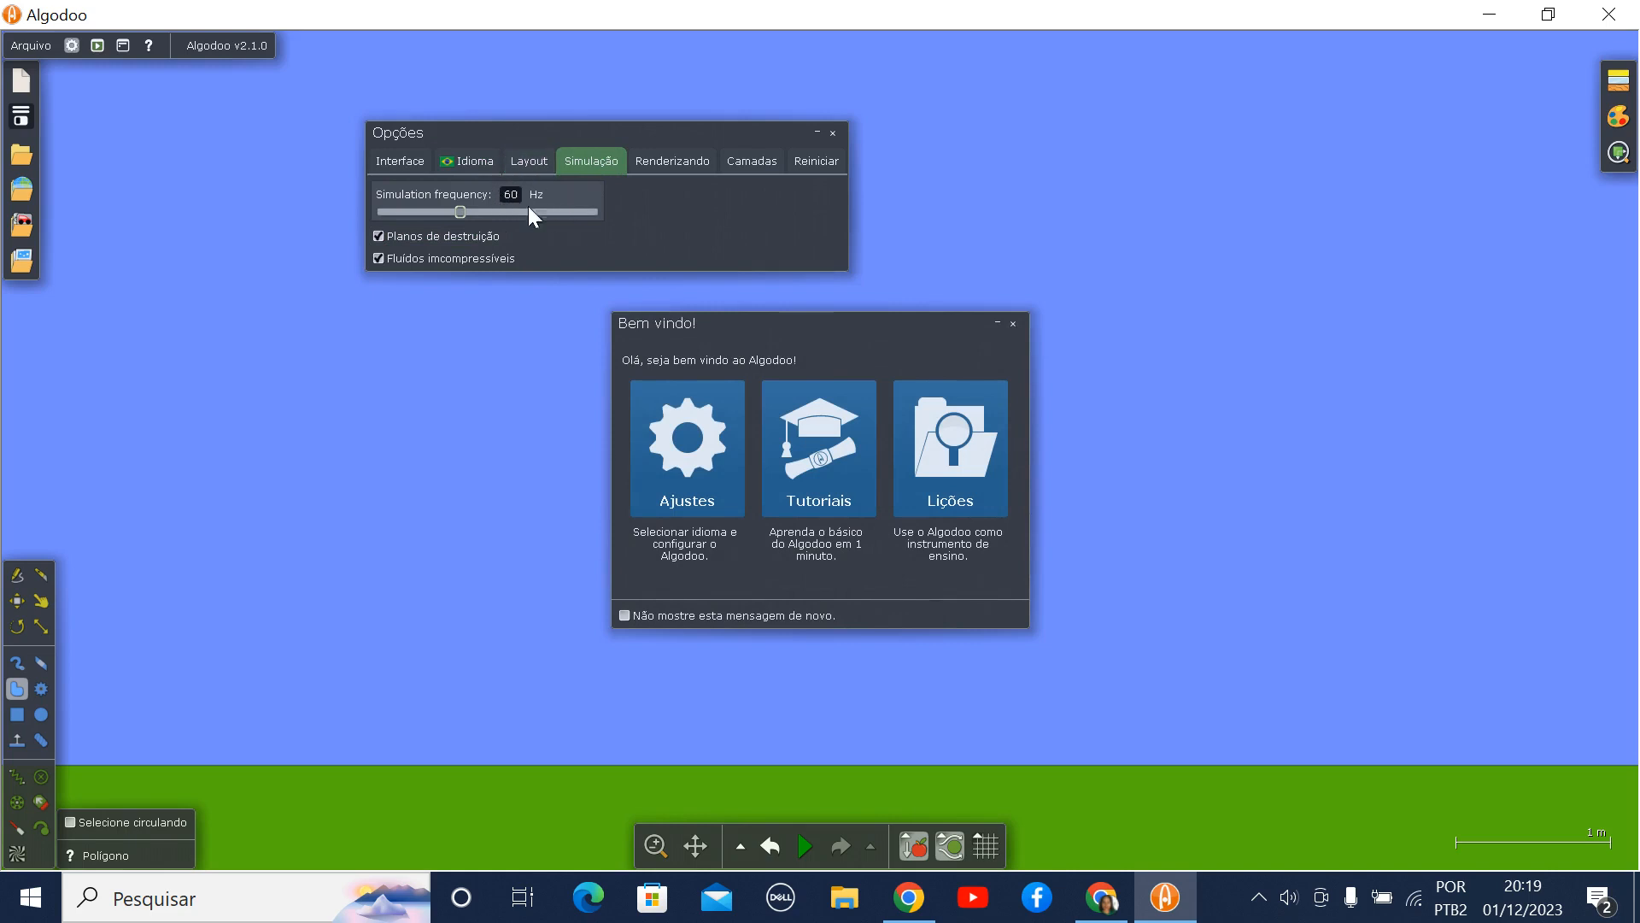
click(672, 162)
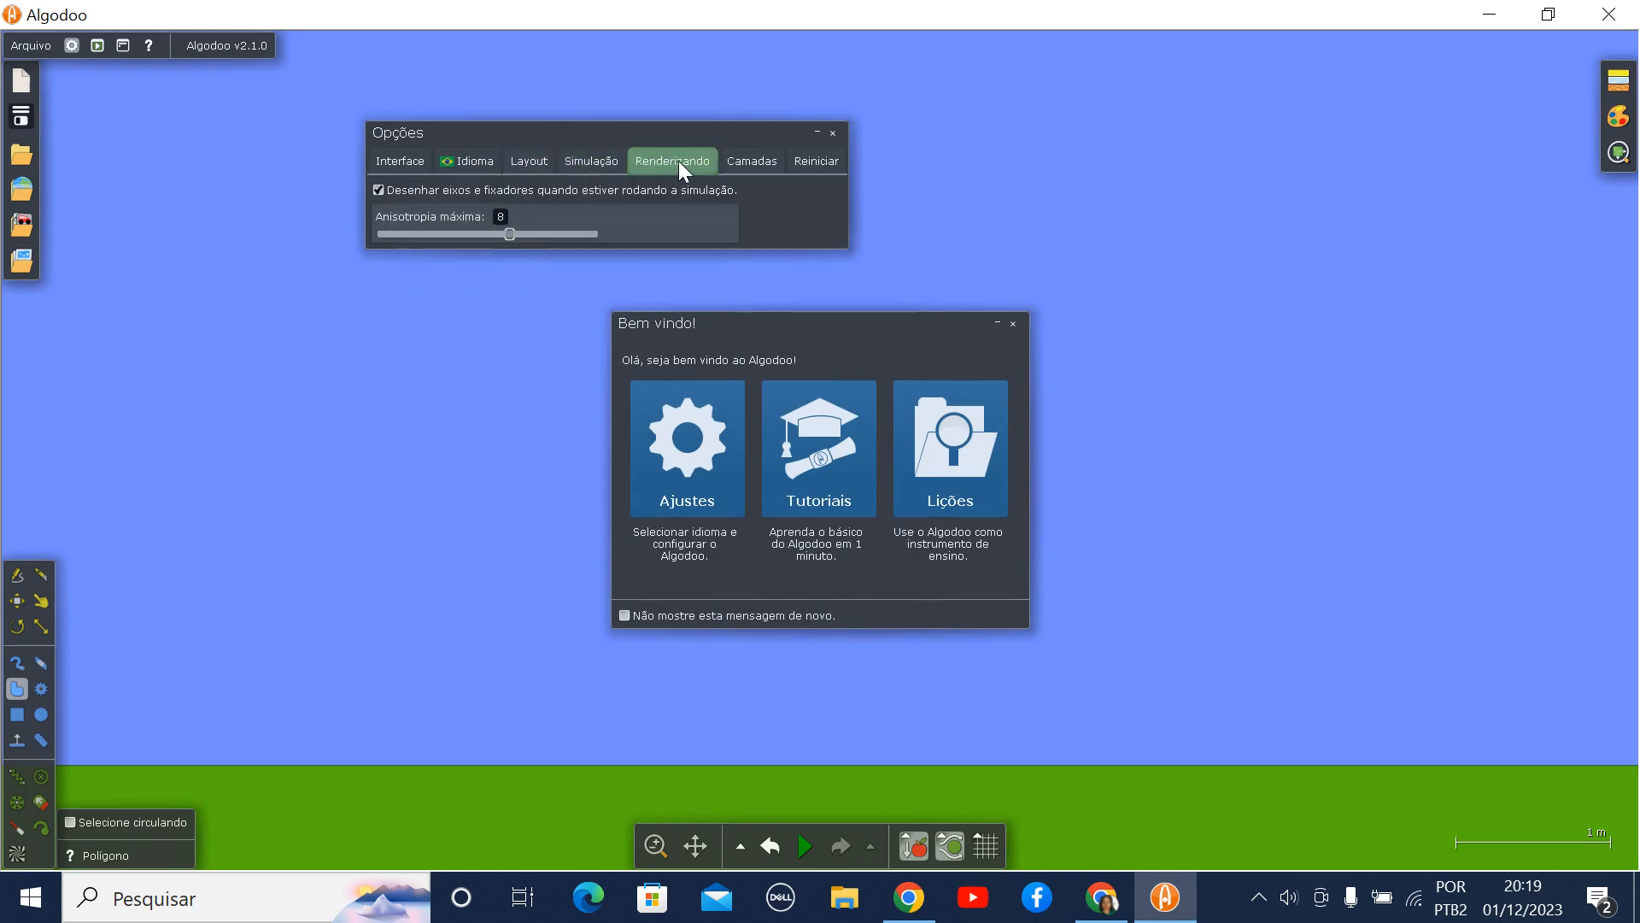
click(753, 161)
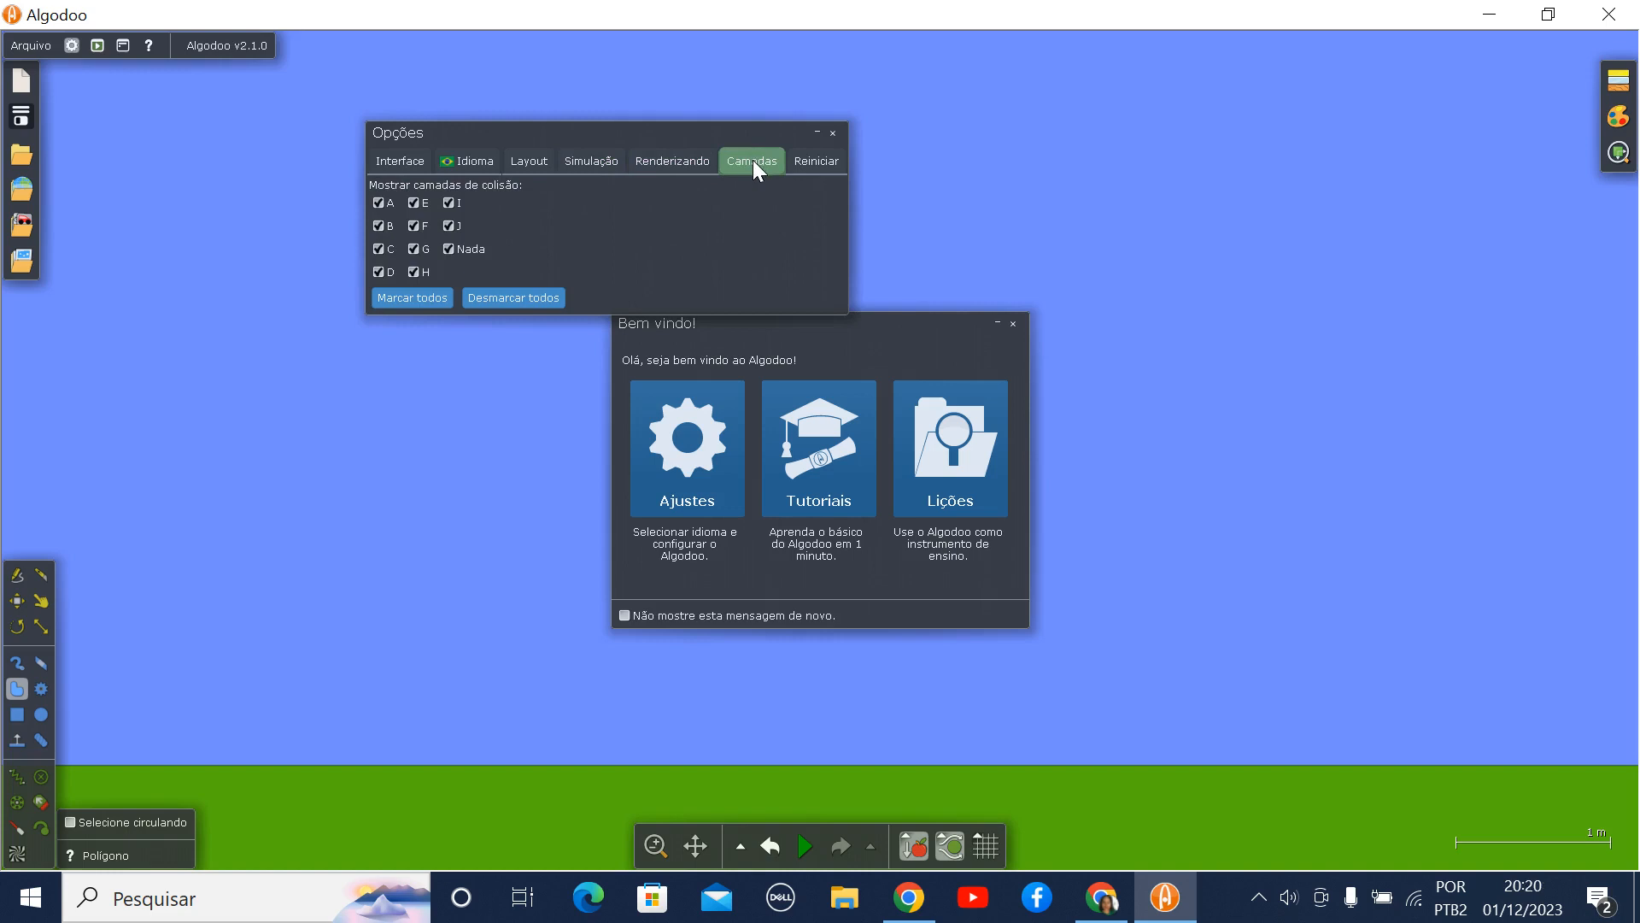
click(833, 133)
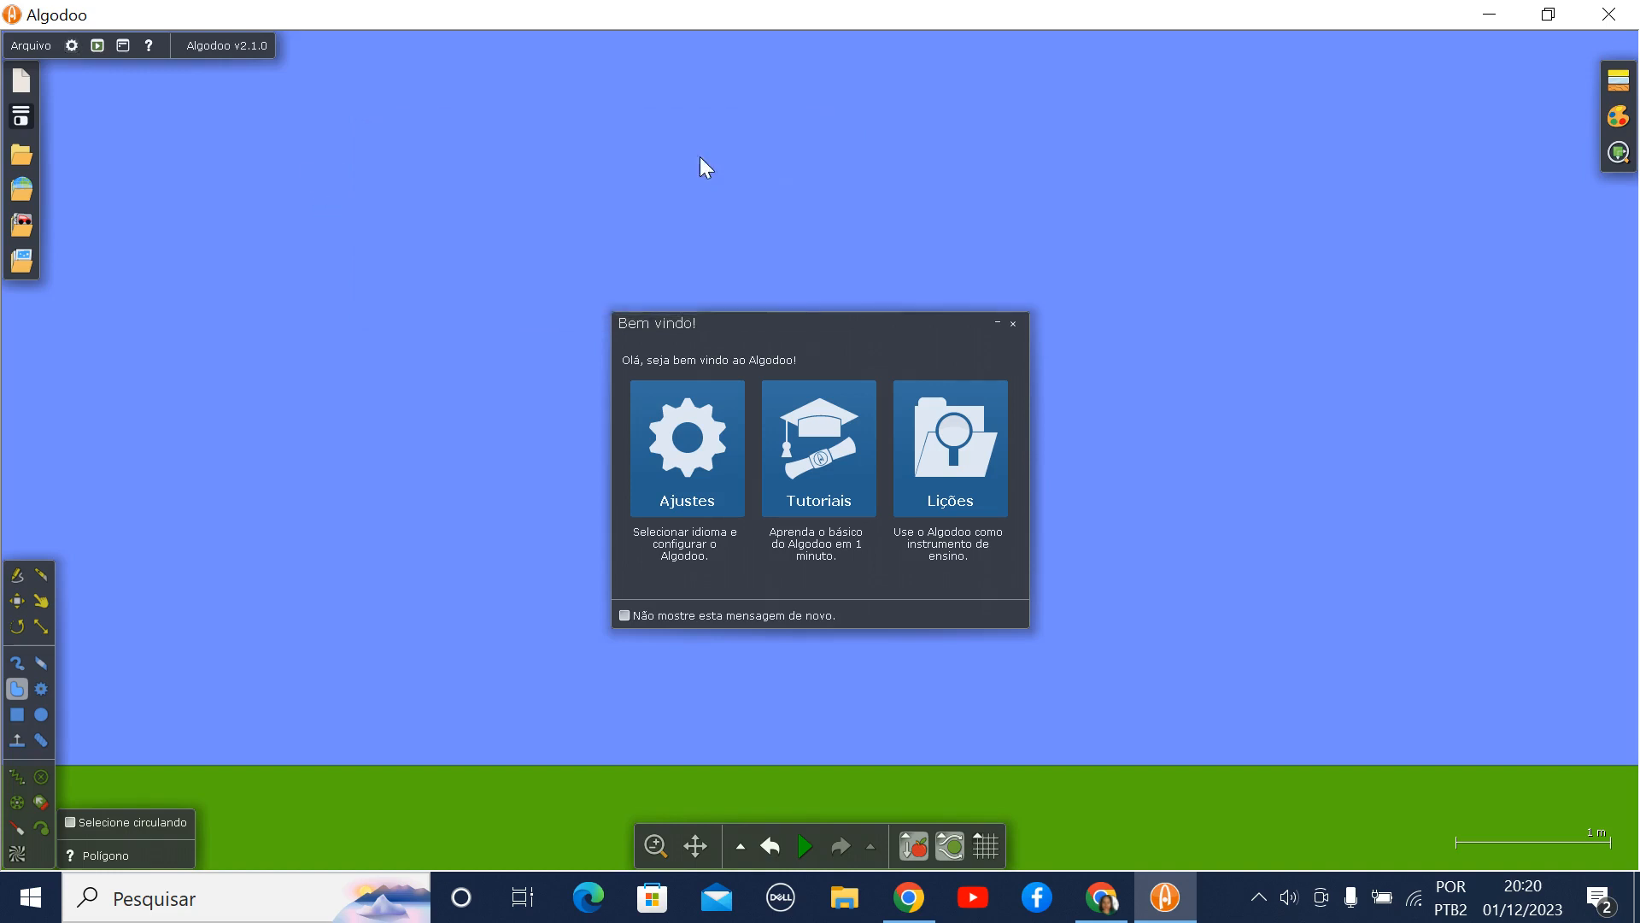
click(122, 45)
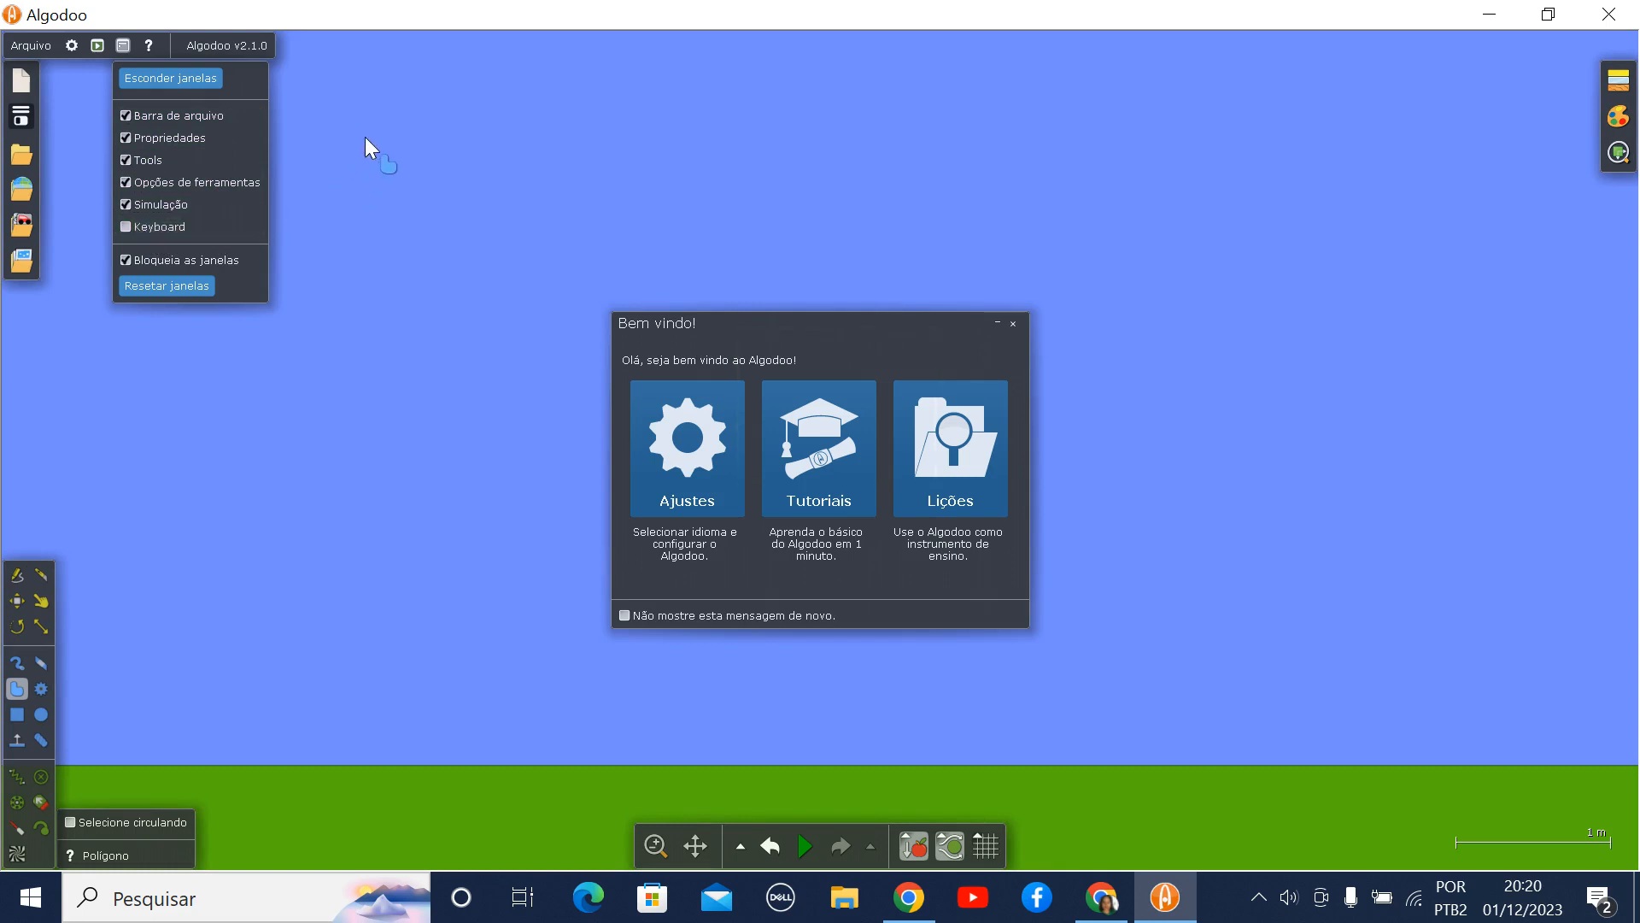
- Try new scenes with the Preto and Projeto themes and return to a Padrão scene
click(25, 79)
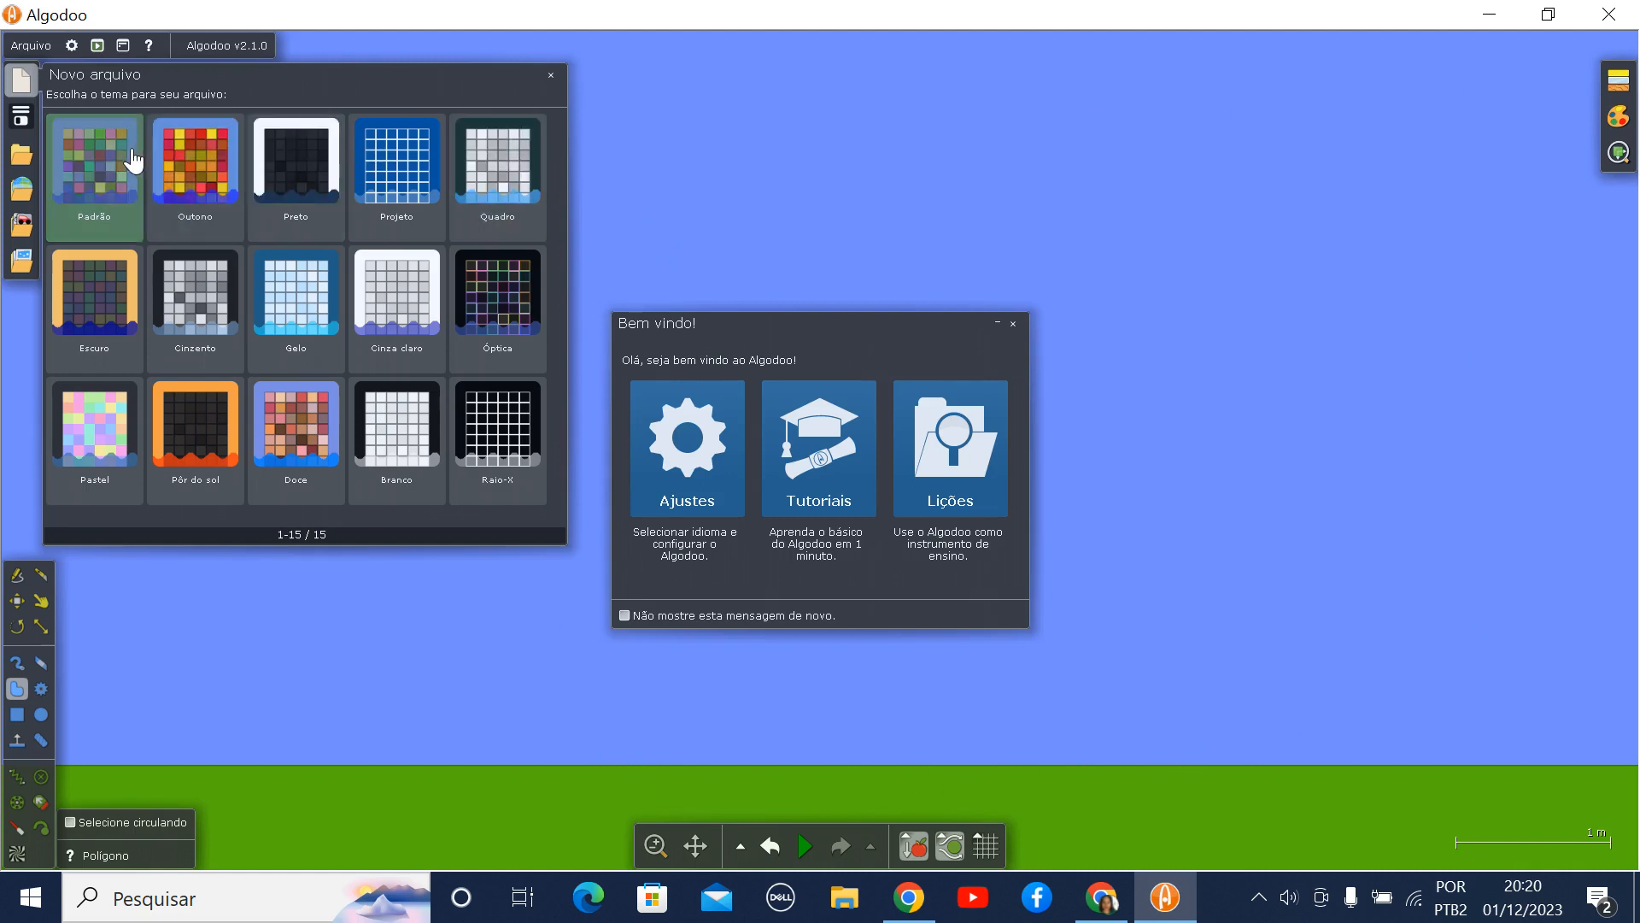
click(308, 167)
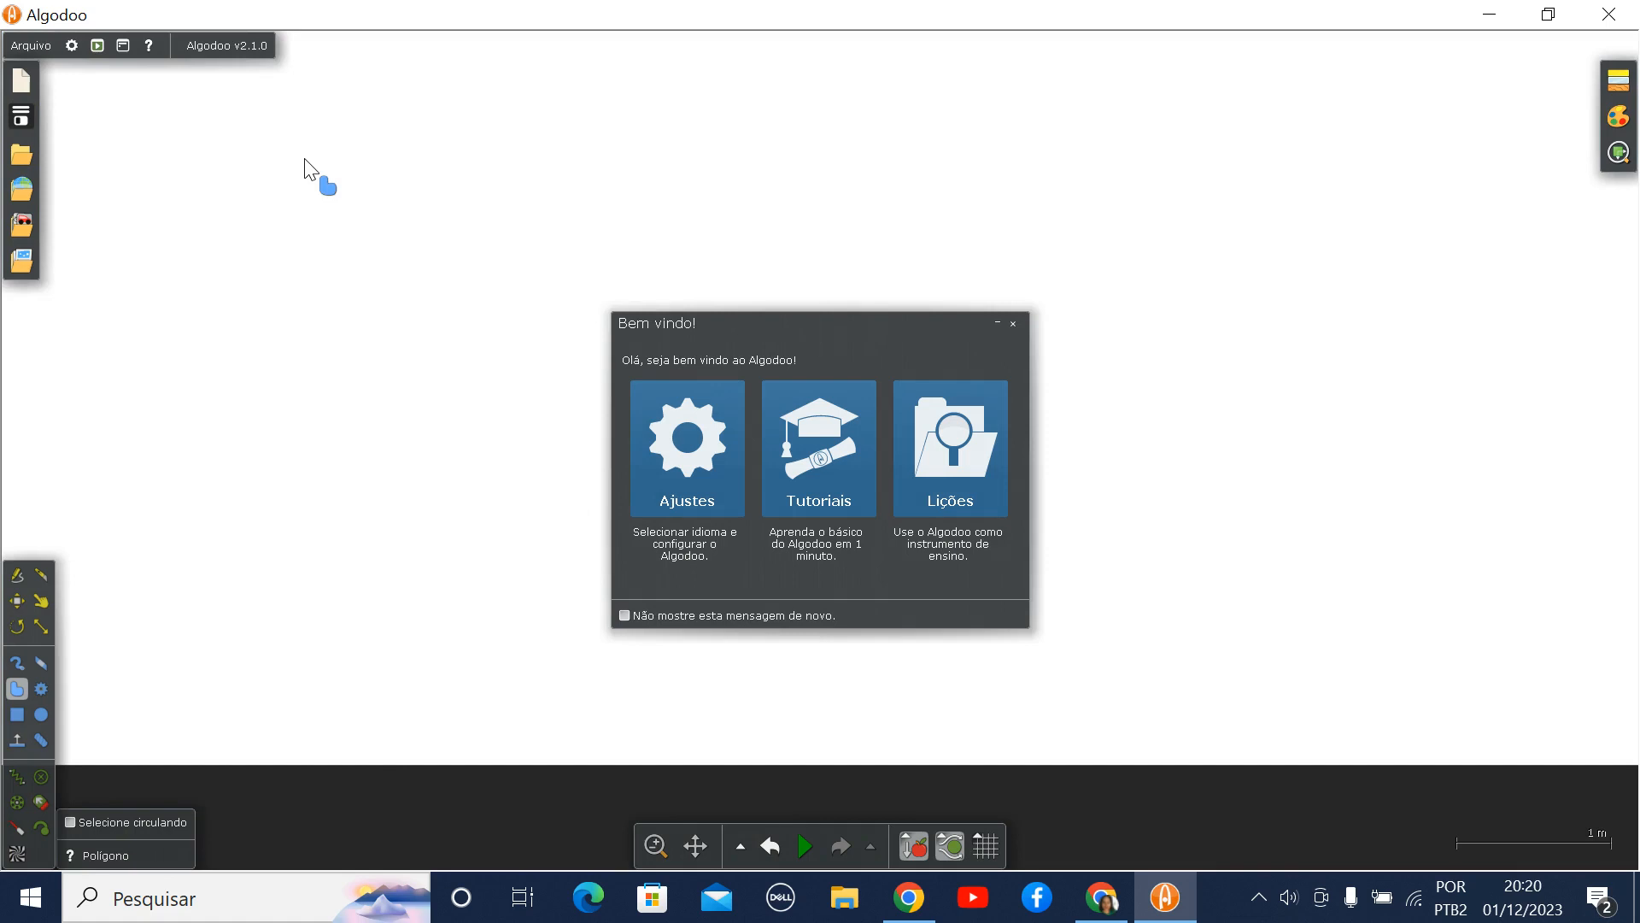
click(22, 80)
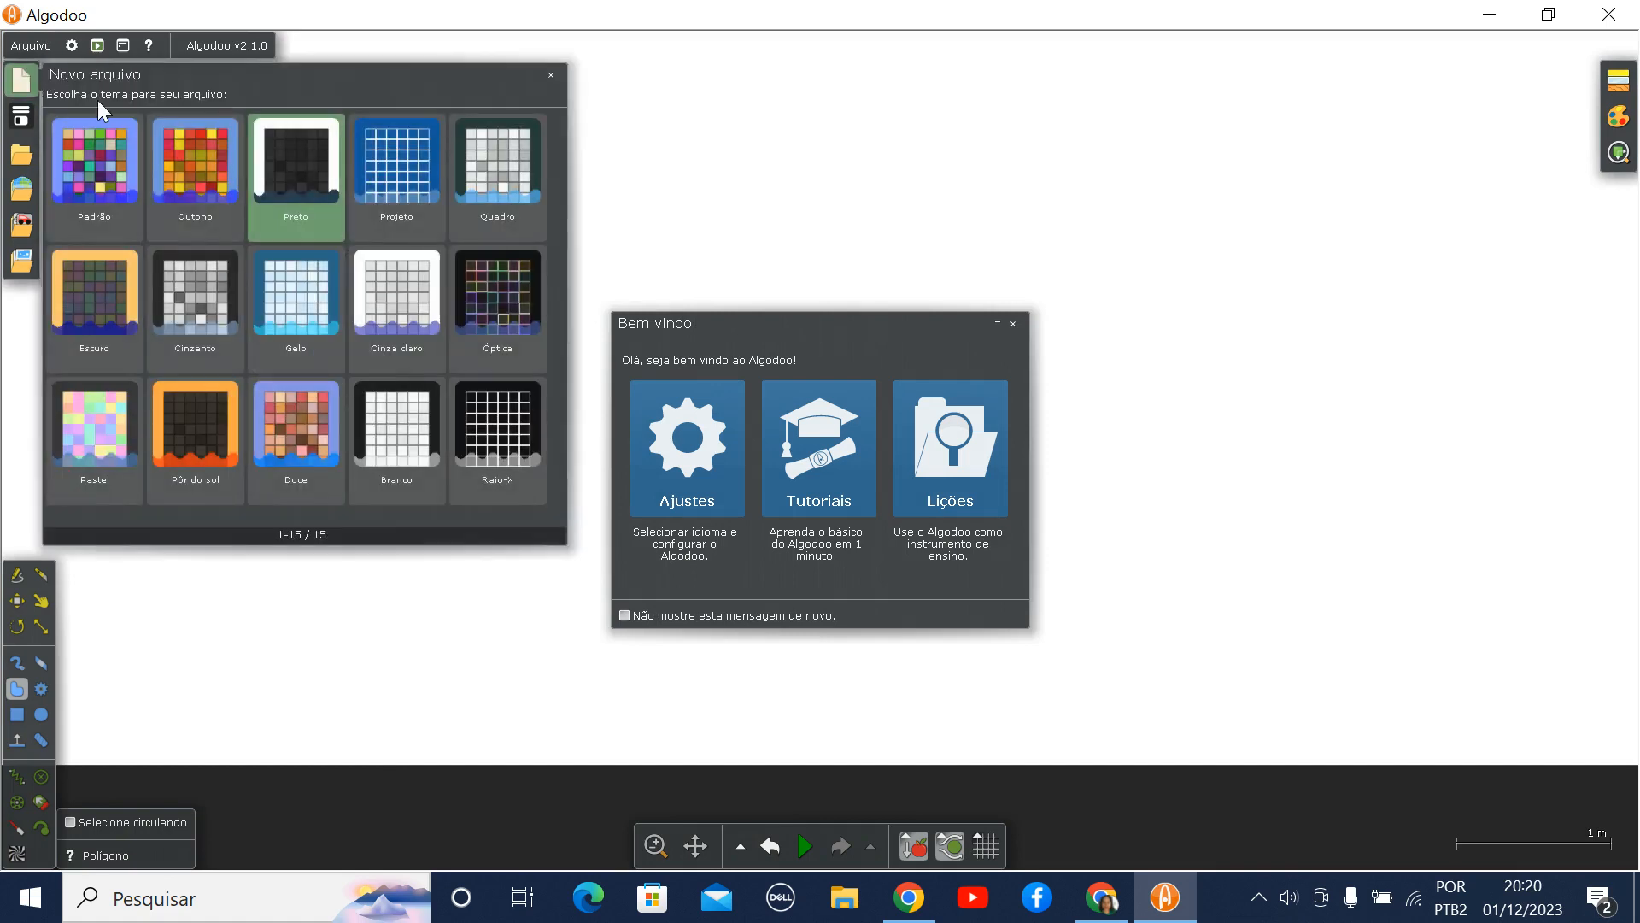
click(393, 157)
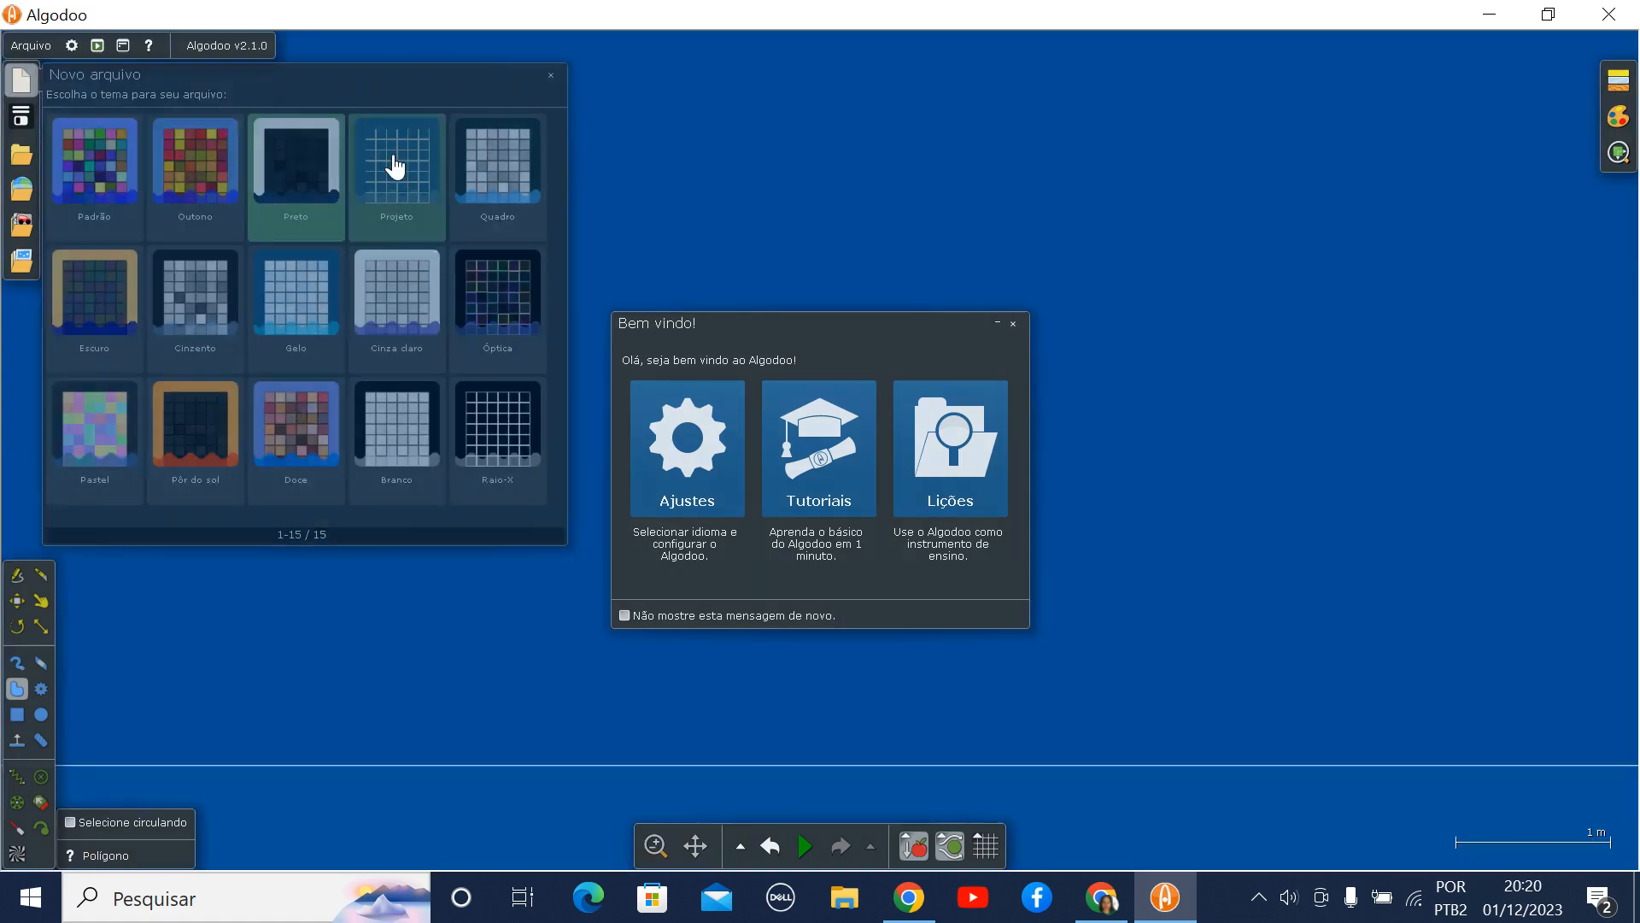
click(27, 79)
click(96, 145)
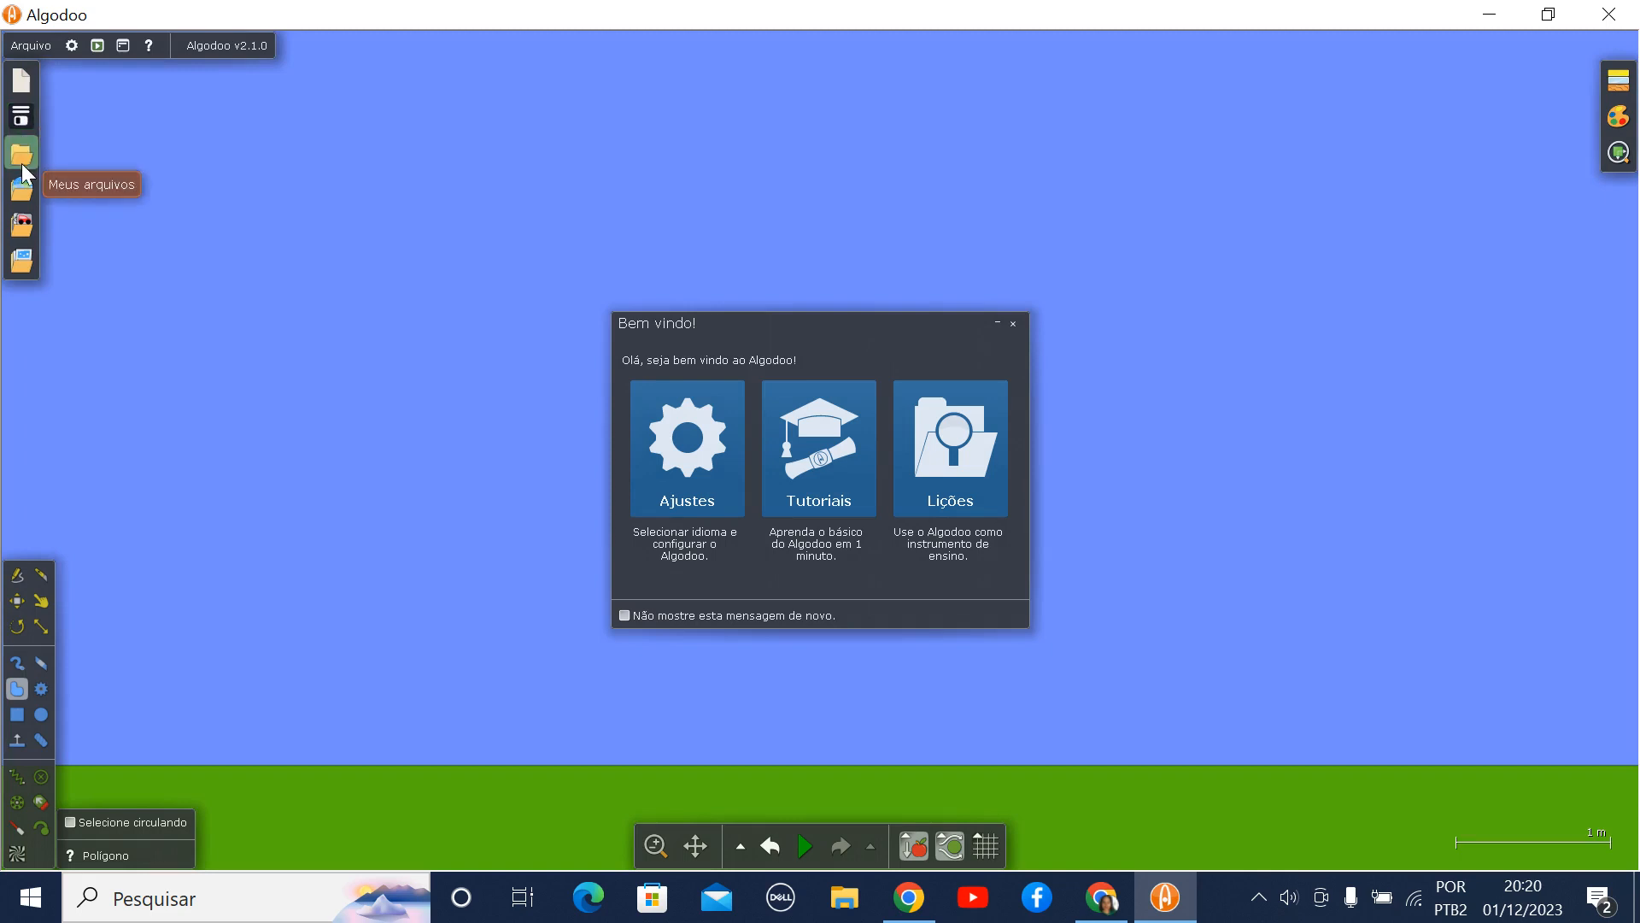
- Browse the pre-made Algodoo lessons and open the Freier Fall lesson
click(32, 268)
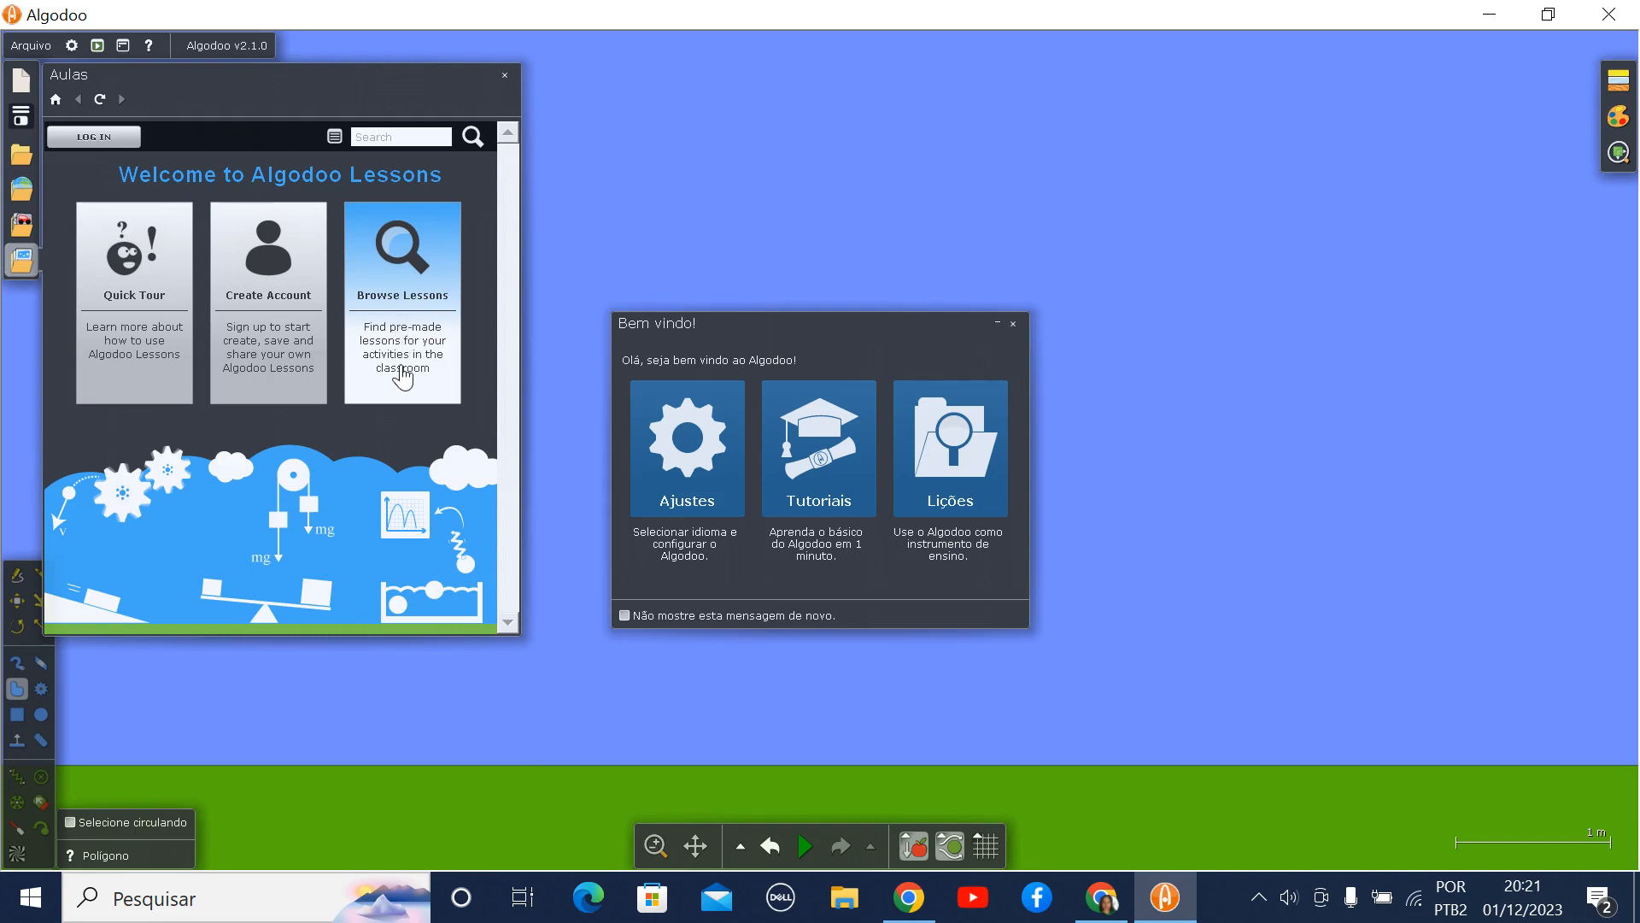
click(407, 331)
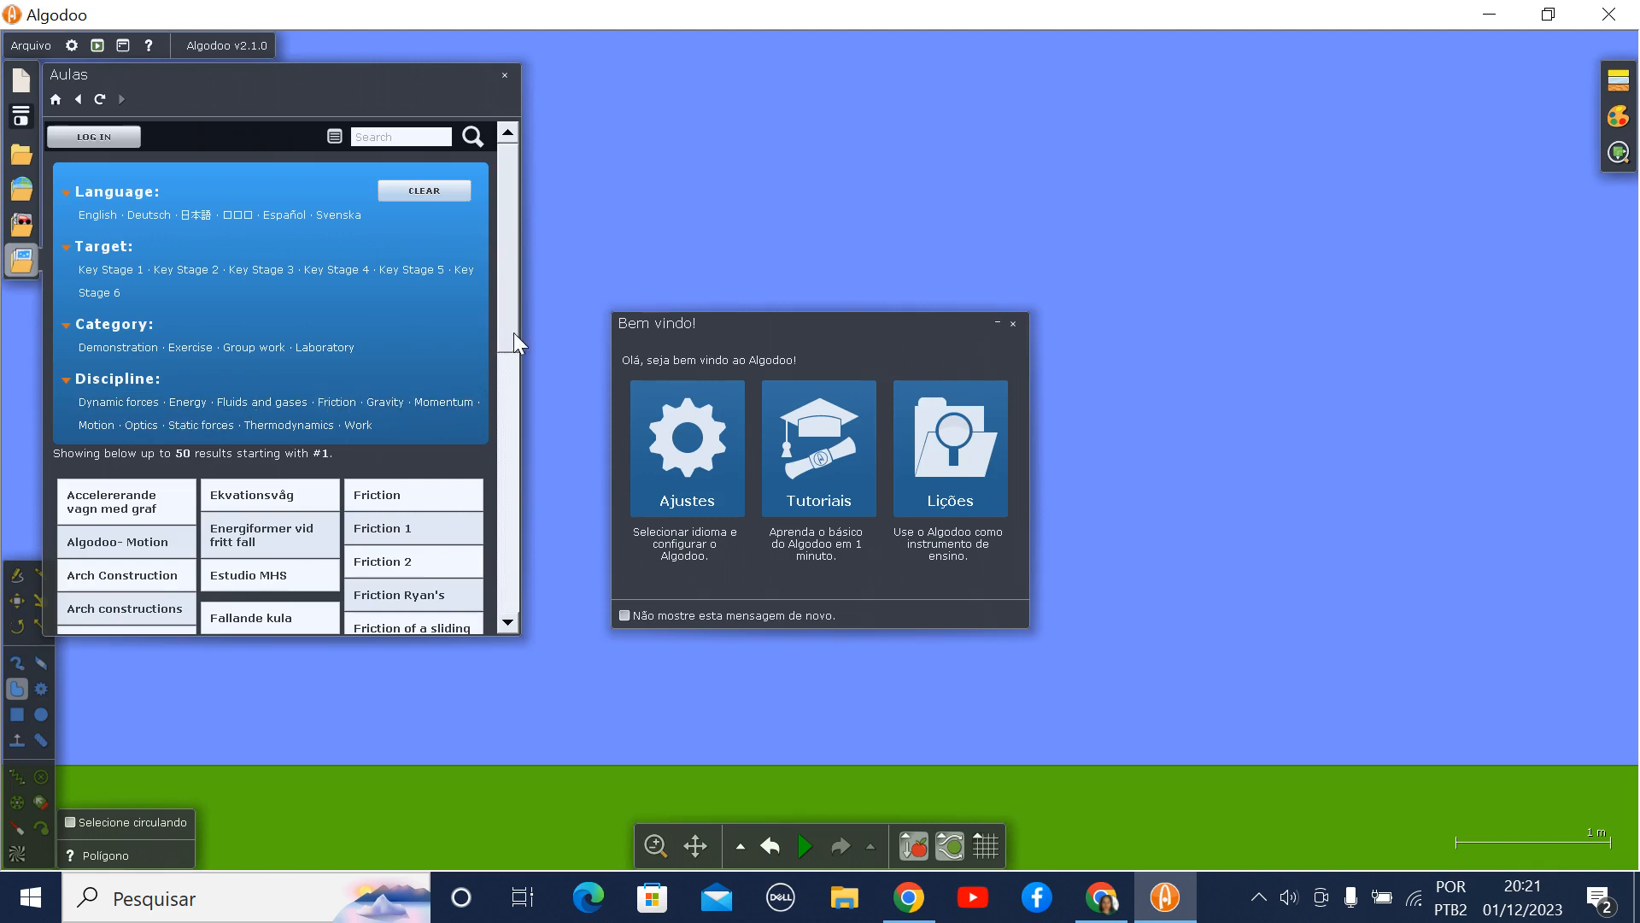
drag(513, 330, 492, 557)
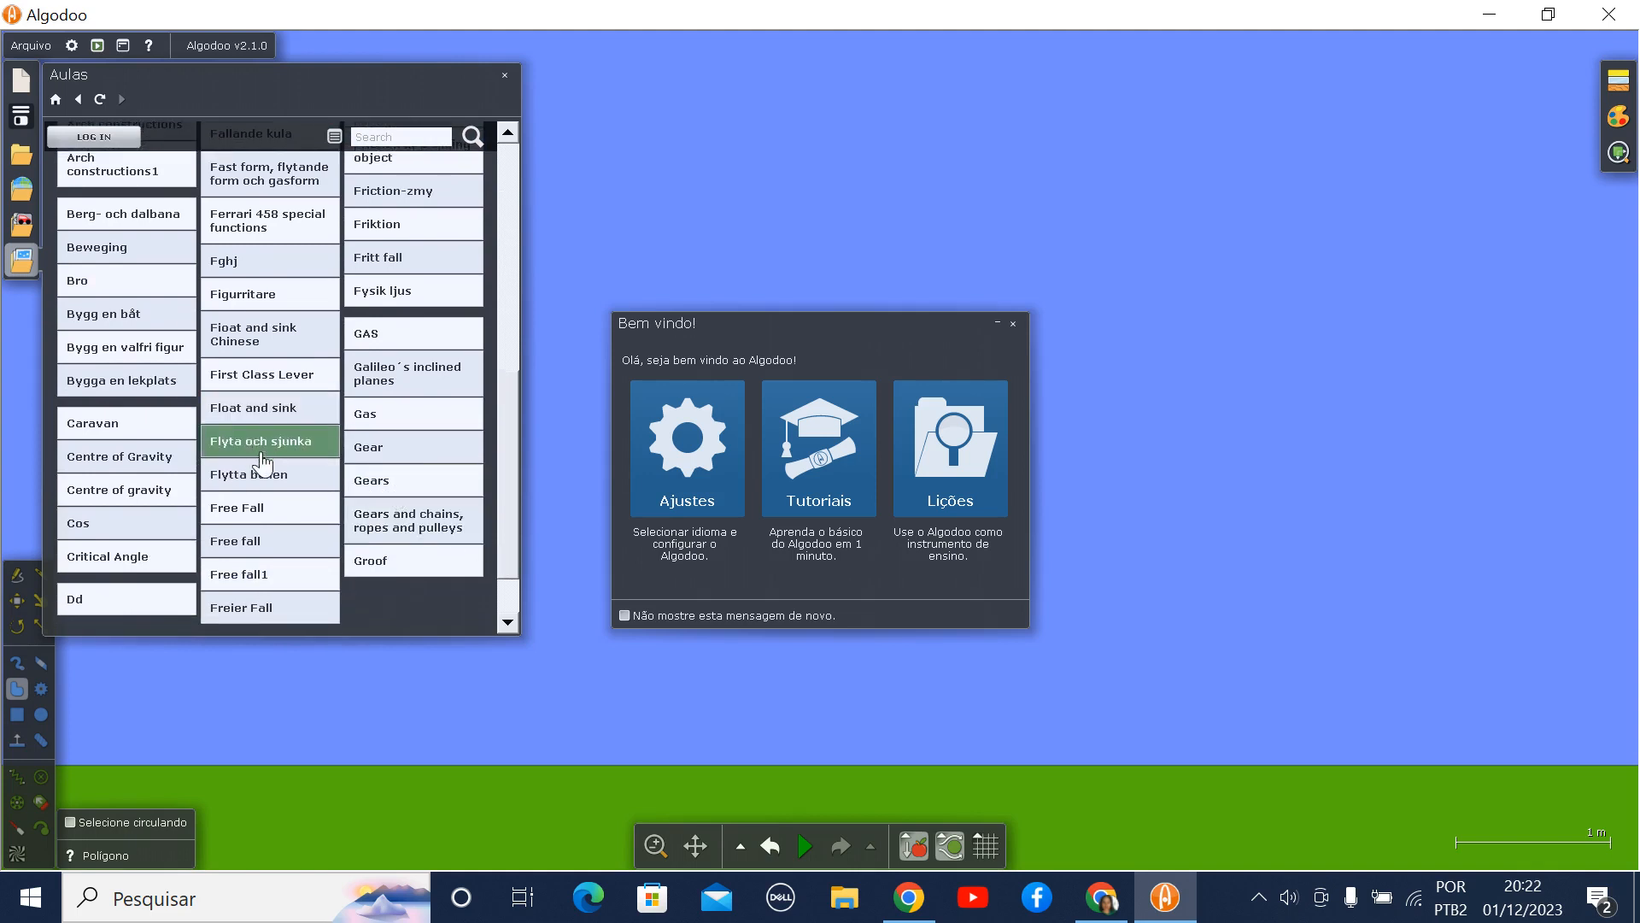
click(268, 503)
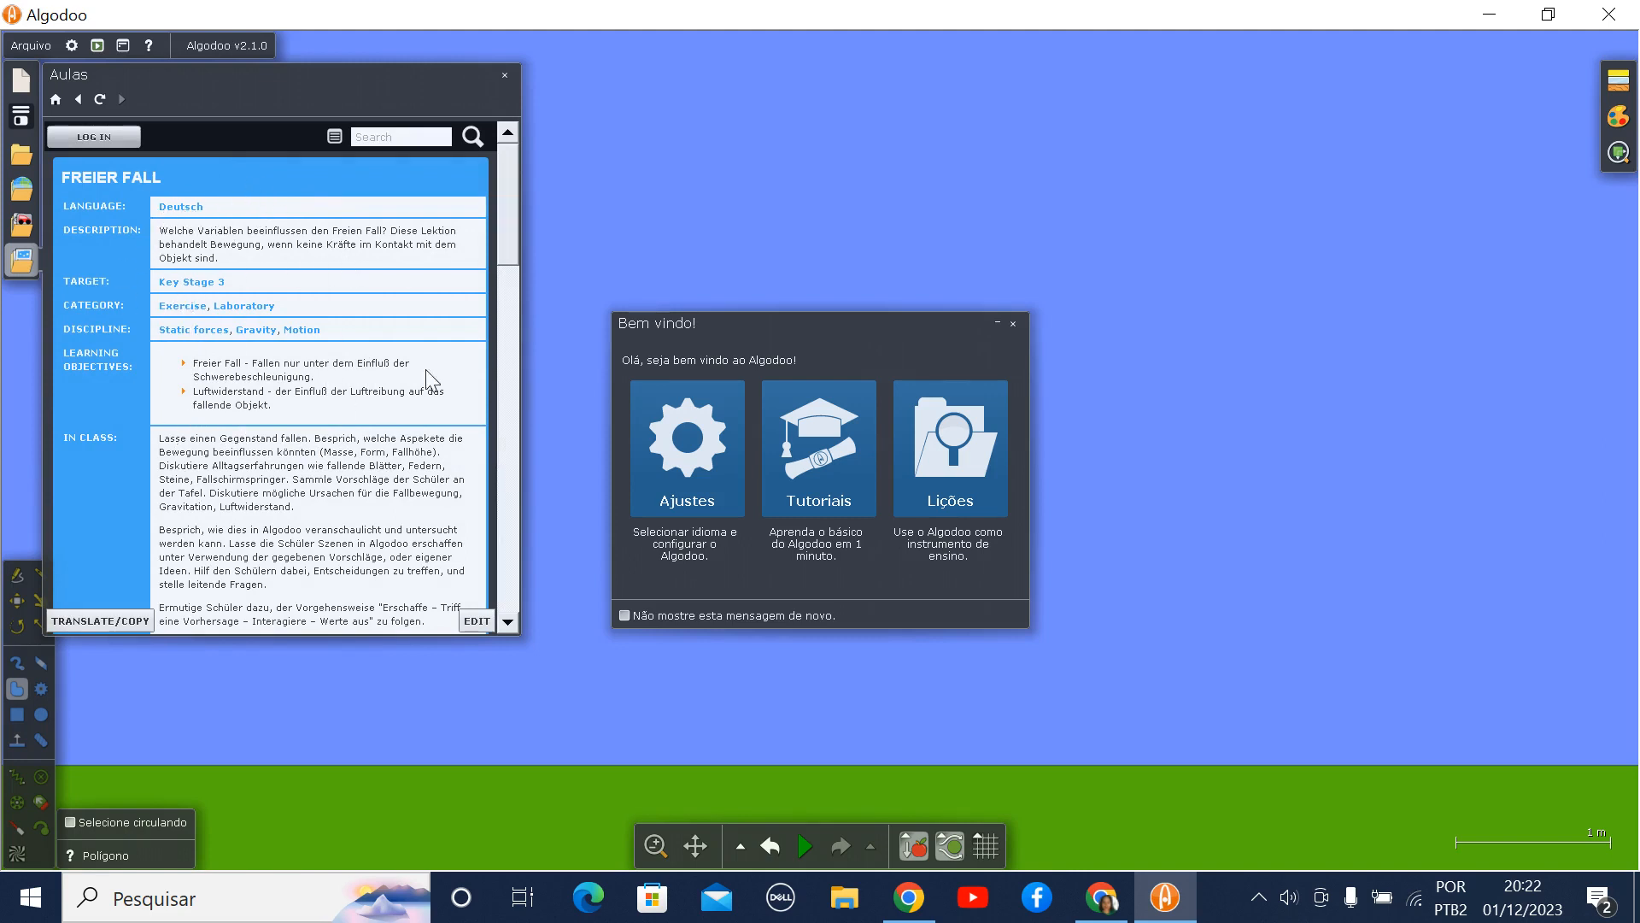
- Examine the Freier Fall lesson's steps and its enlarged air drag picture, and try to translate or copy the lesson
drag(509, 224, 497, 362)
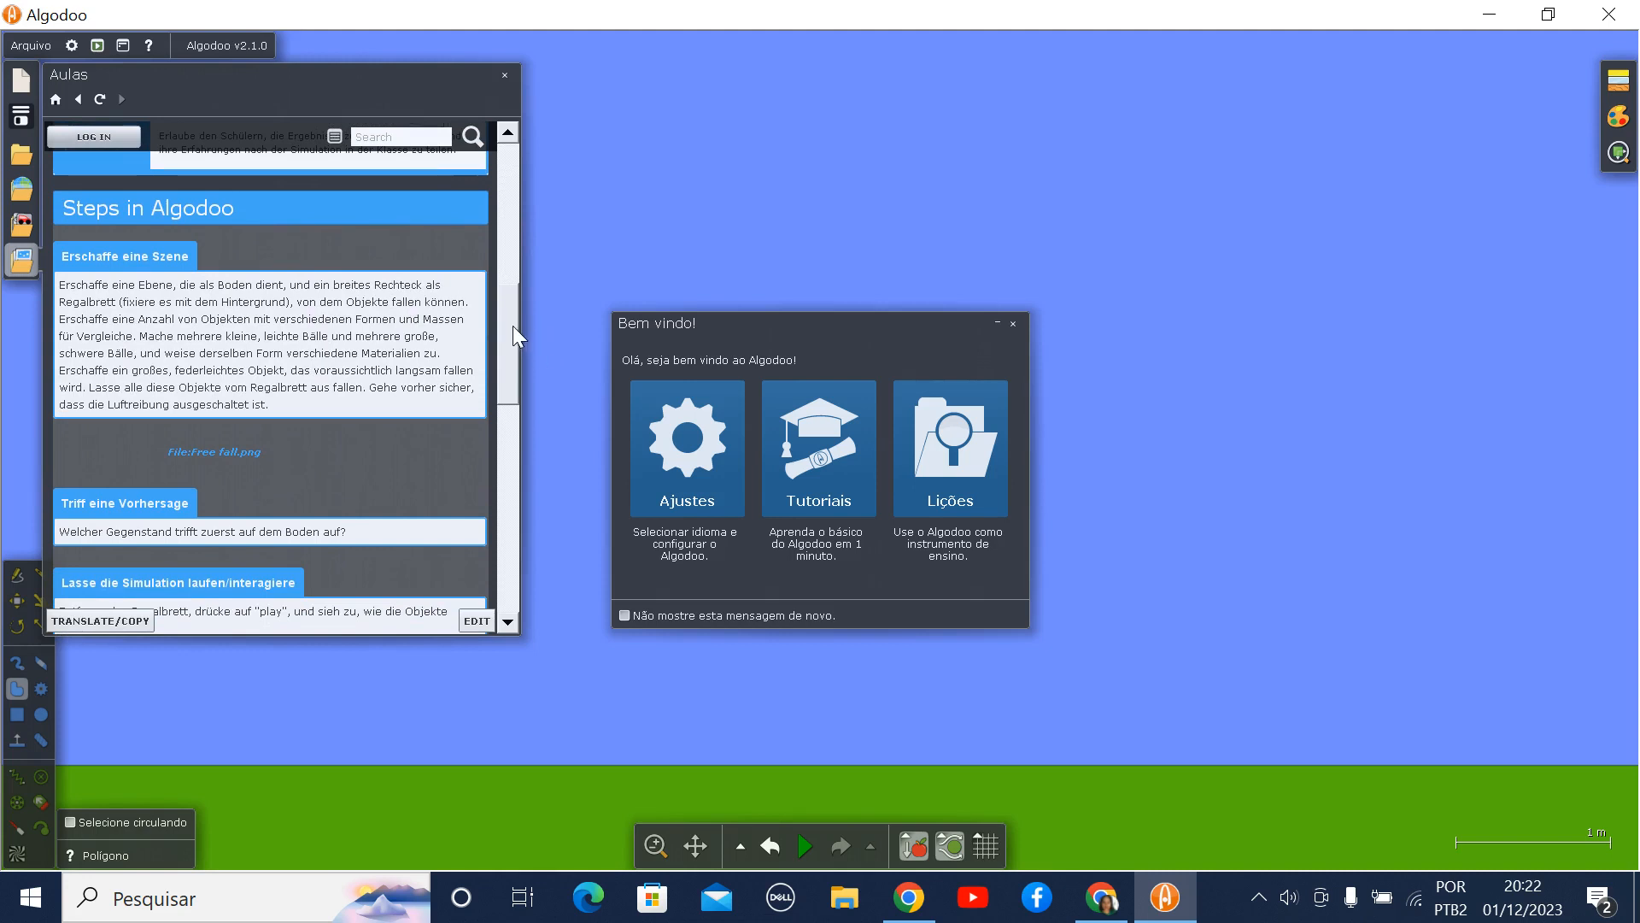
drag(514, 330, 501, 447)
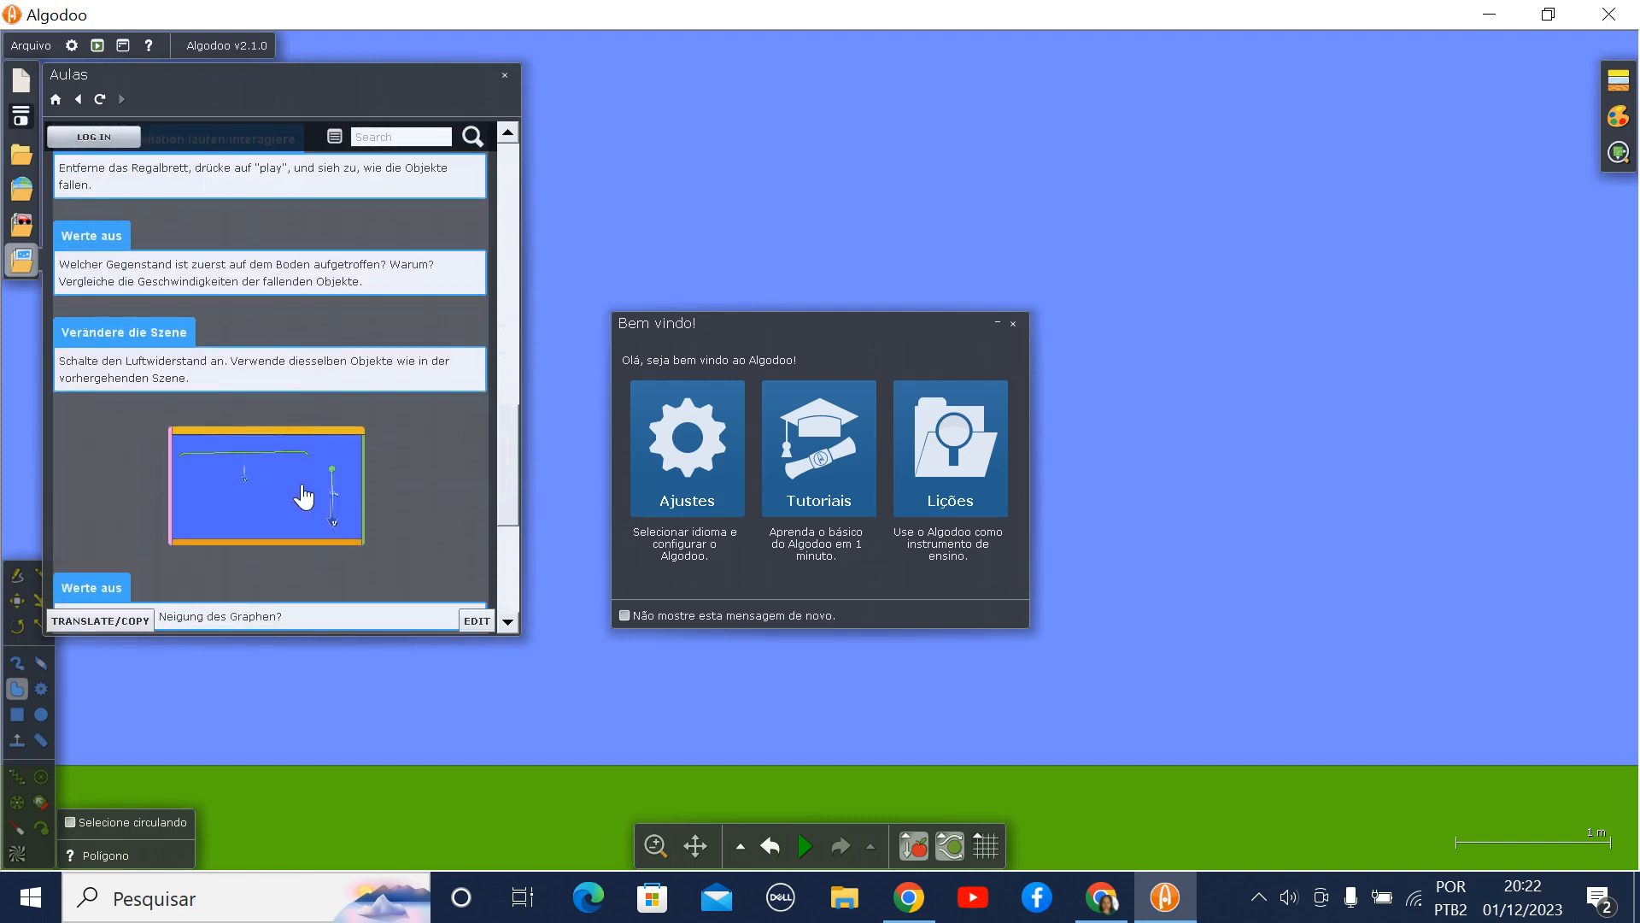
click(300, 485)
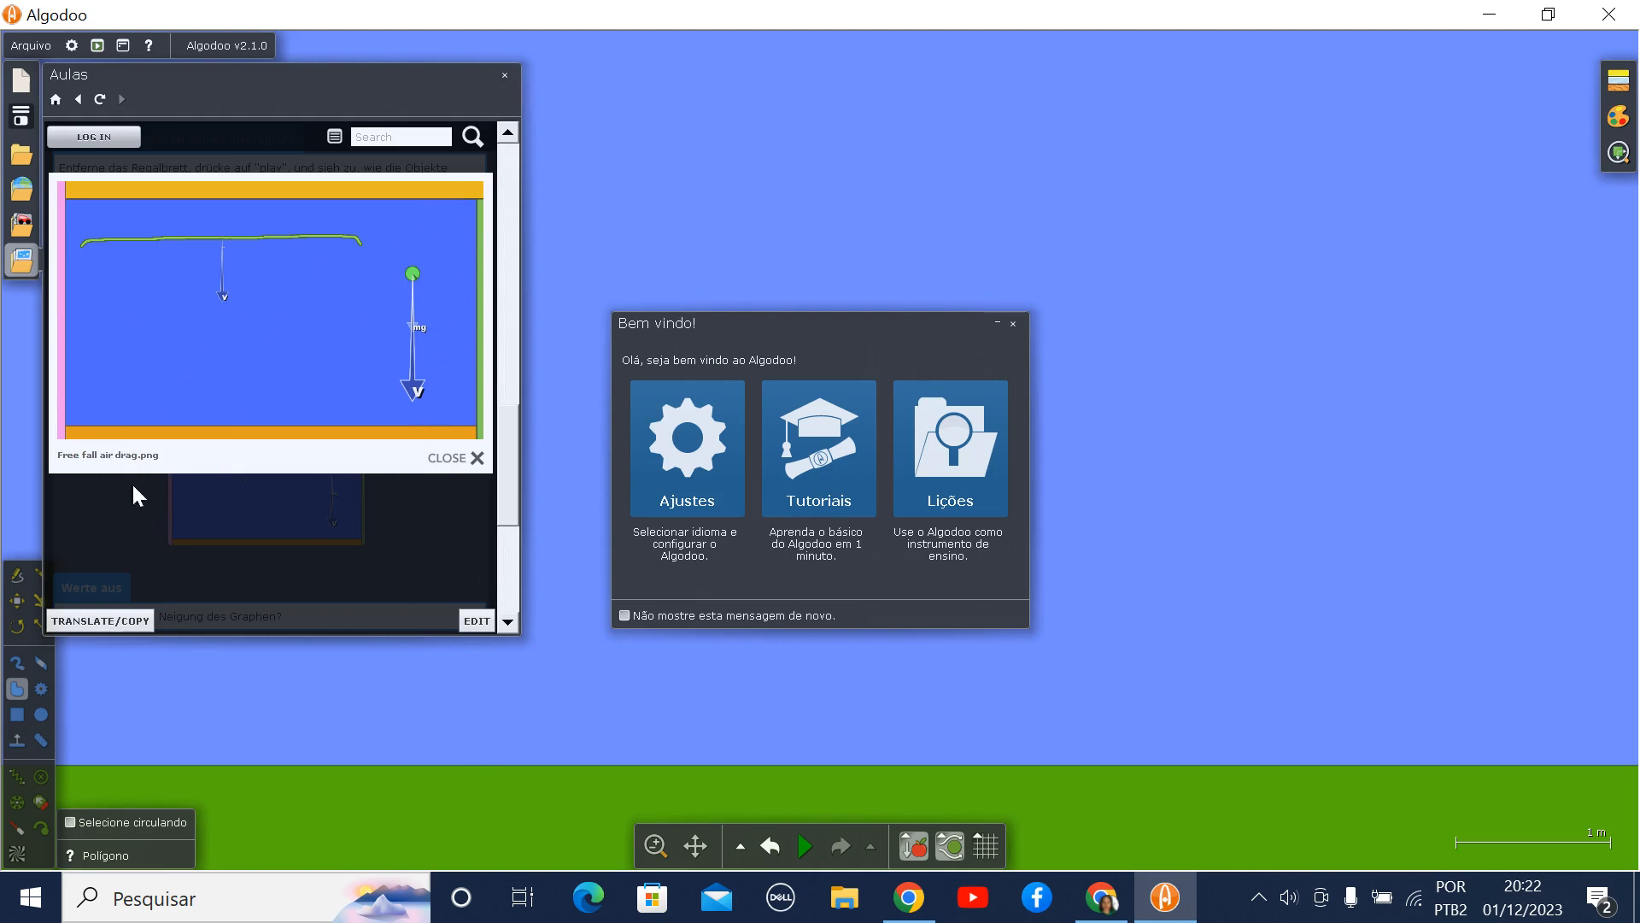
click(128, 622)
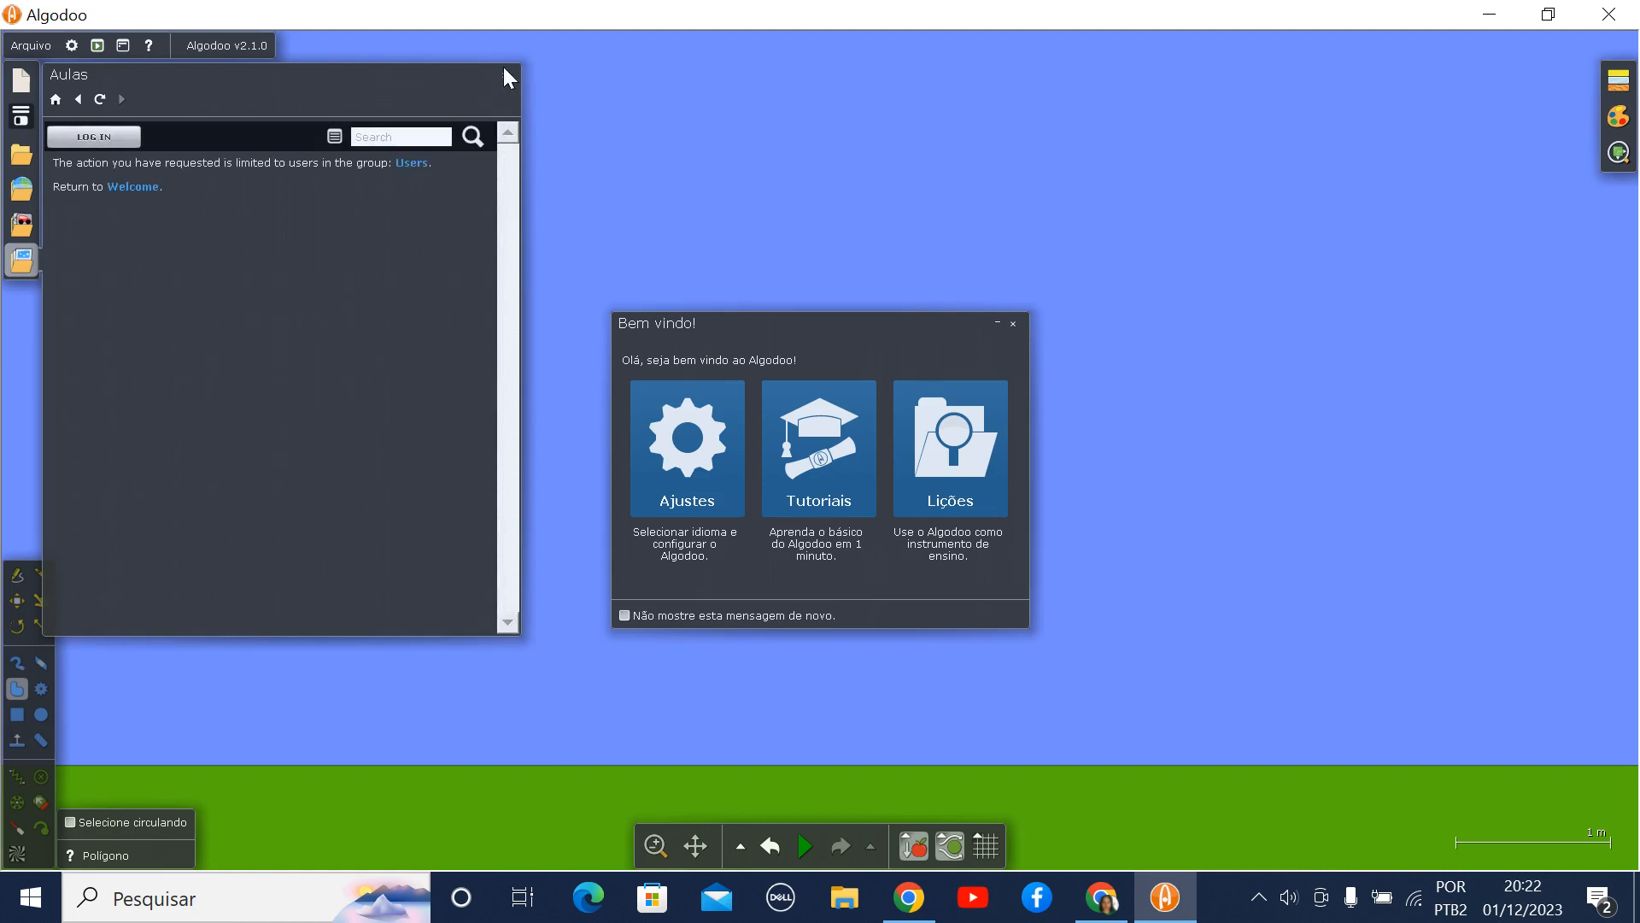
- Close the lessons window and the welcome window to clear the scene
drag(504, 73, 502, 75)
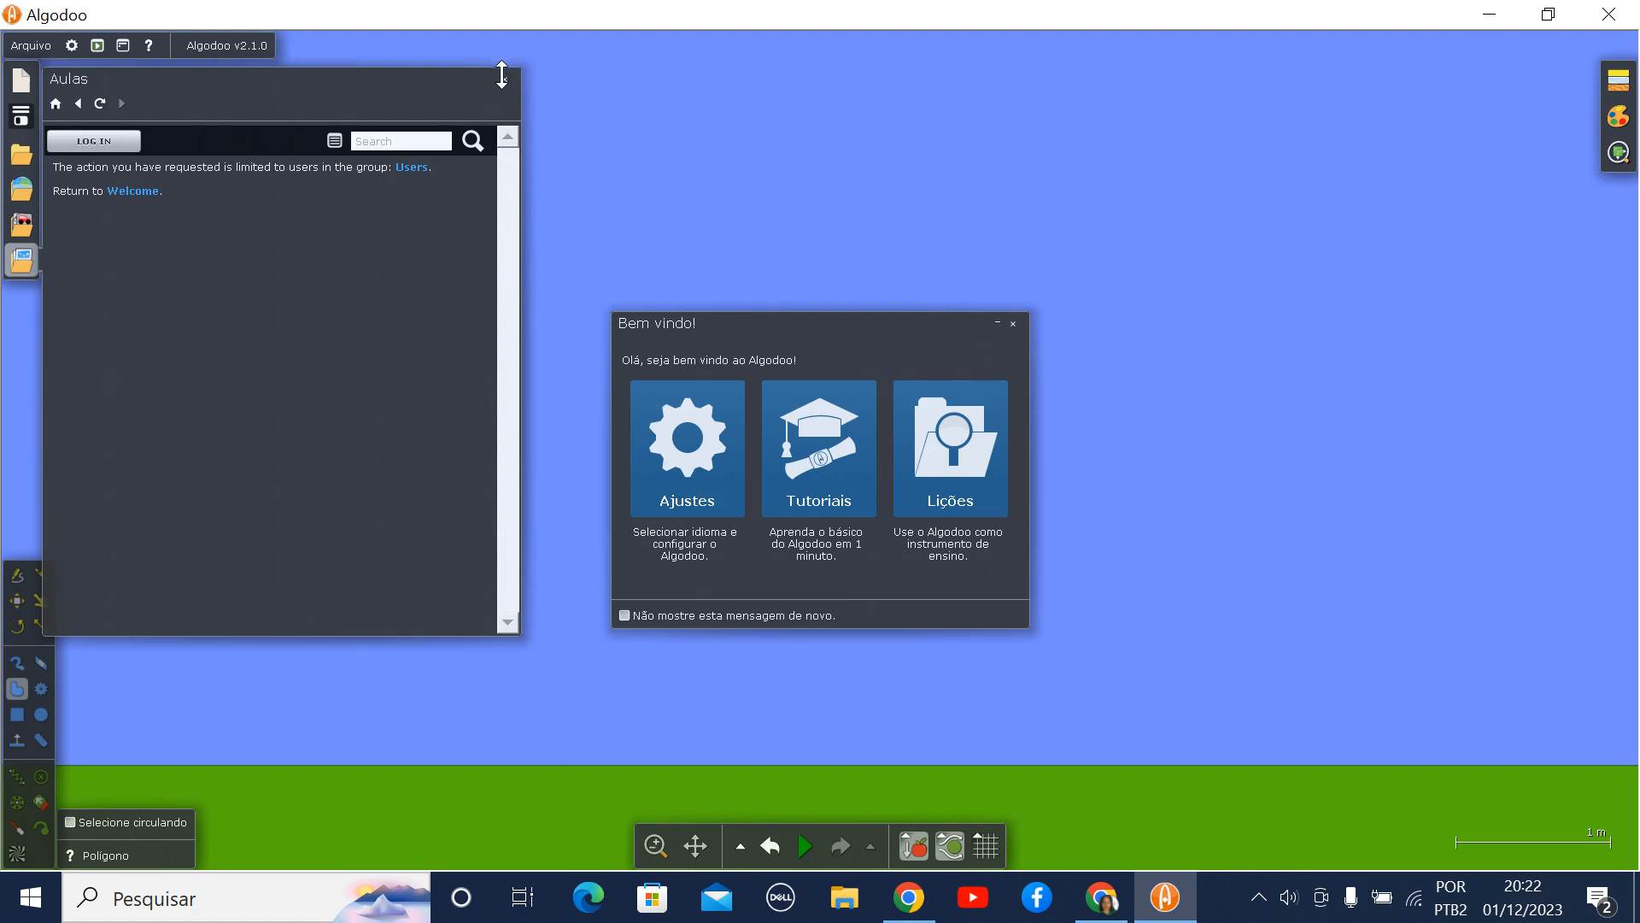
click(504, 80)
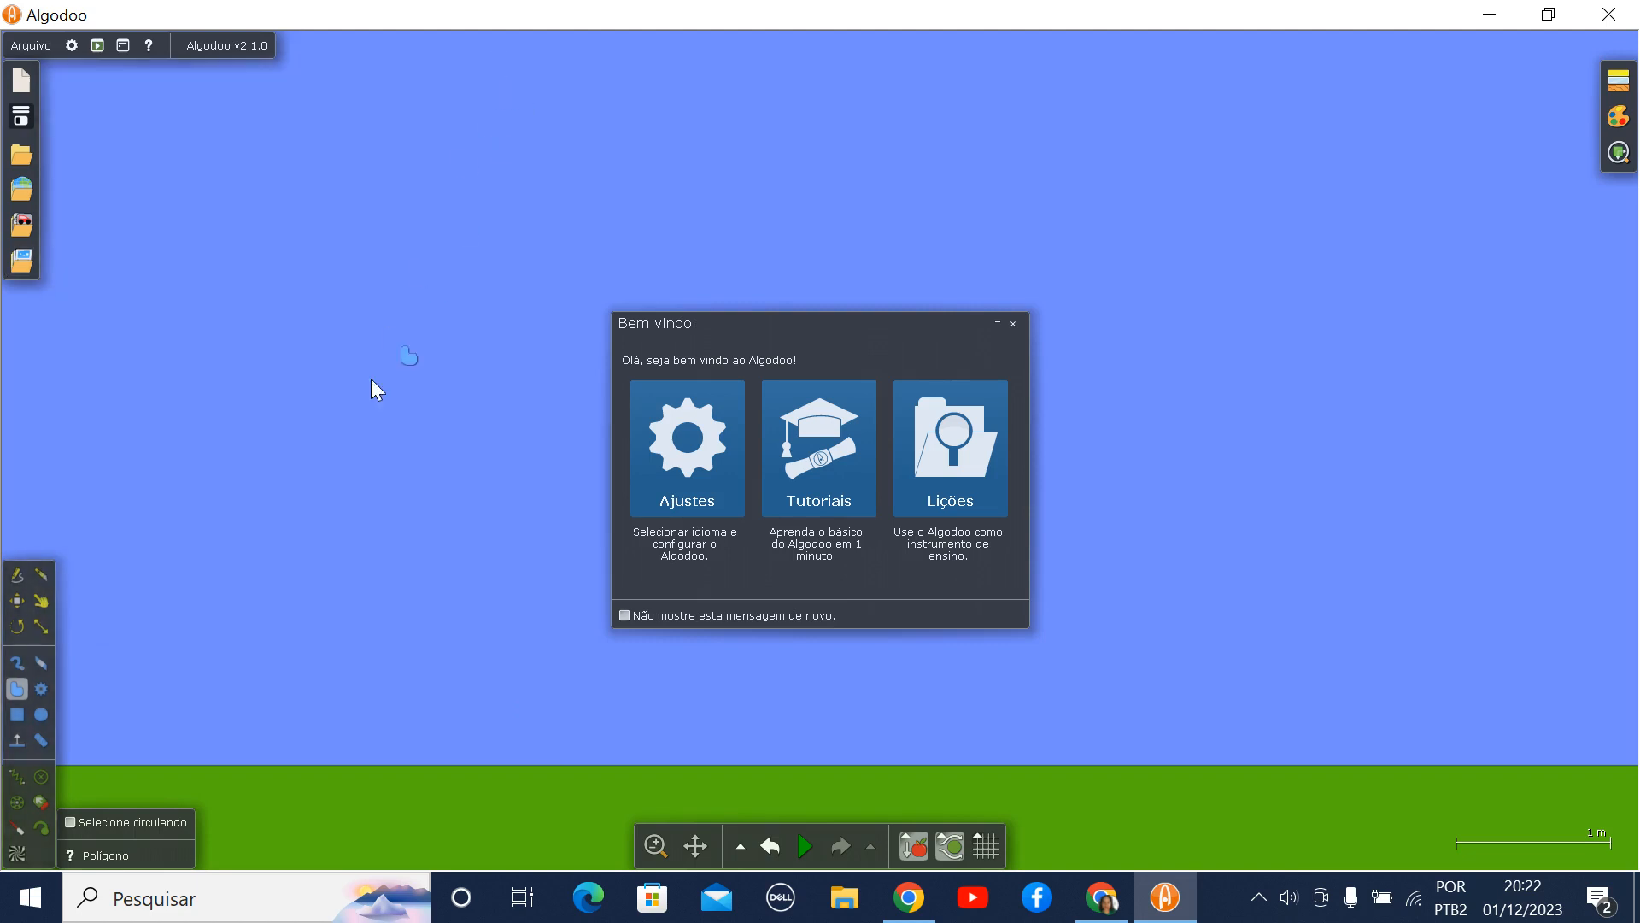
click(1014, 323)
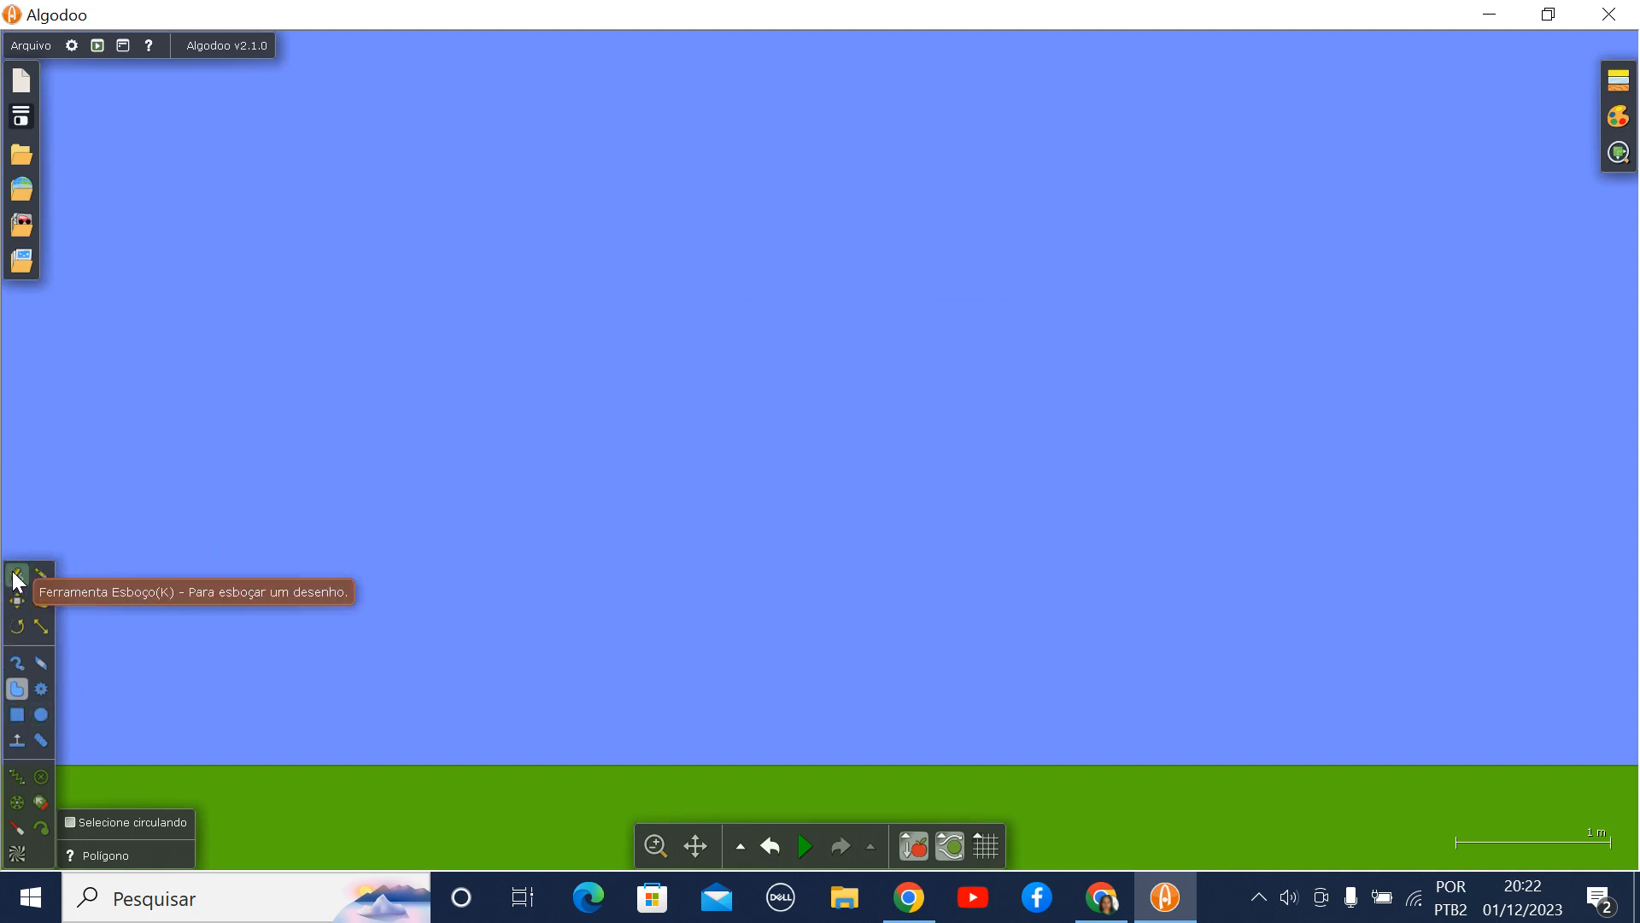
- Sketch a circle, a rounded freehand blob and a four-sided shape across the sky with the Esboço tool
click(19, 583)
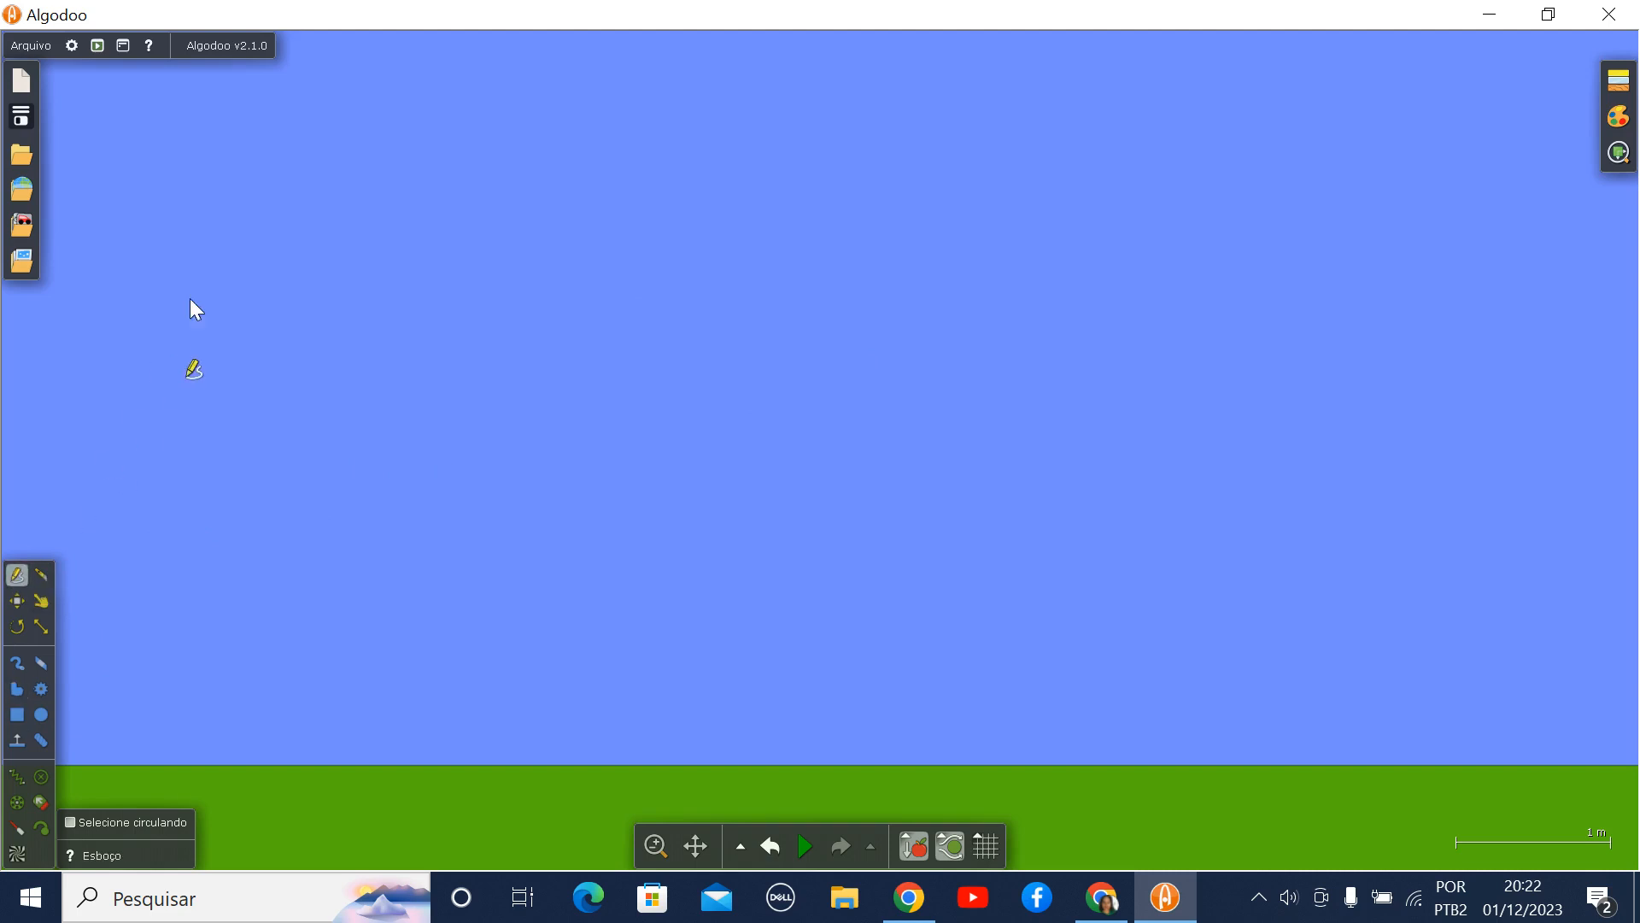
mouse_move(239, 169)
mouse_down()
mouse_move(202, 252)
mouse_move(397, 305)
mouse_move(459, 150)
mouse_move(453, 119)
mouse_up()
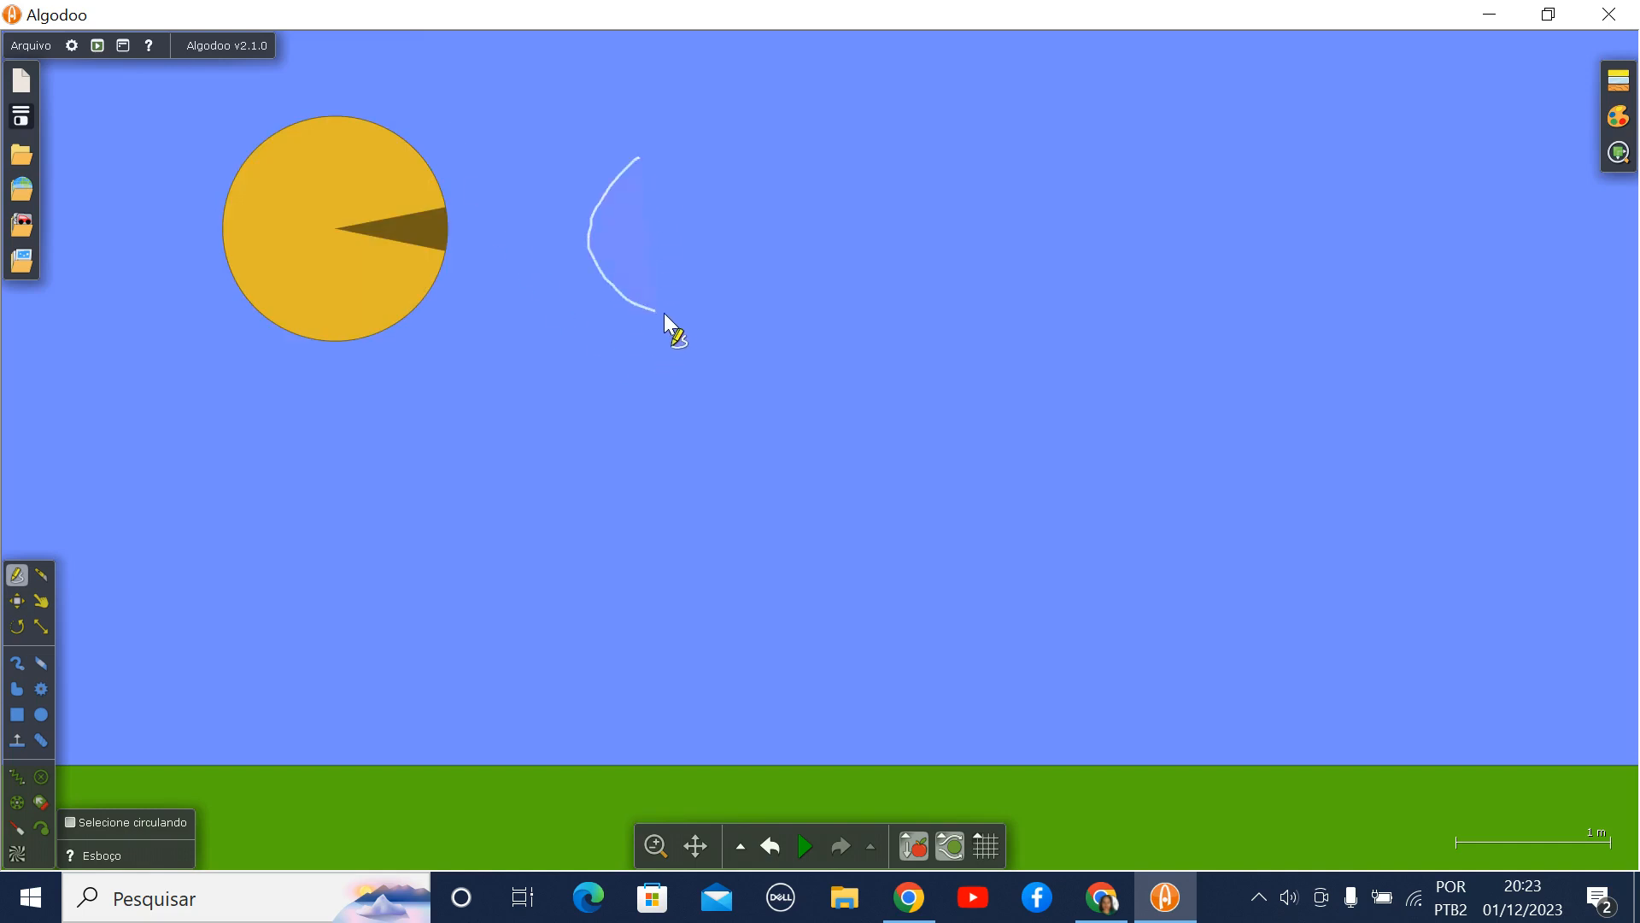
mouse_move(664, 313)
mouse_down()
mouse_move(822, 224)
mouse_move(760, 72)
mouse_move(675, 171)
mouse_move(649, 163)
mouse_up()
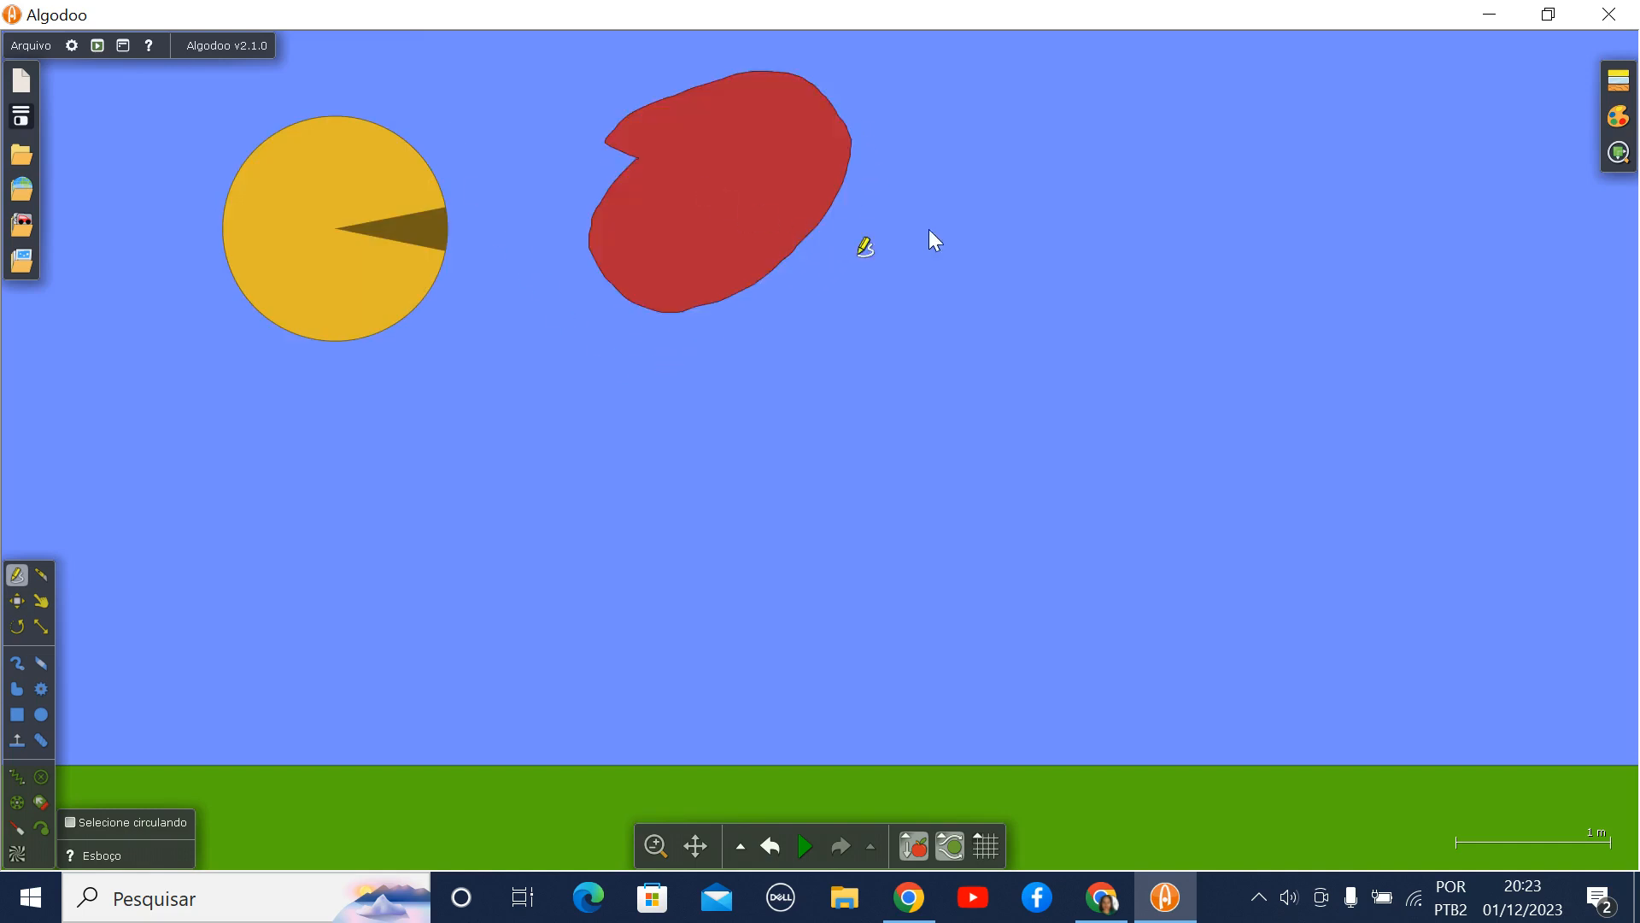
mouse_move(1177, 239)
mouse_down()
mouse_move(1167, 421)
mouse_move(1000, 418)
mouse_up()
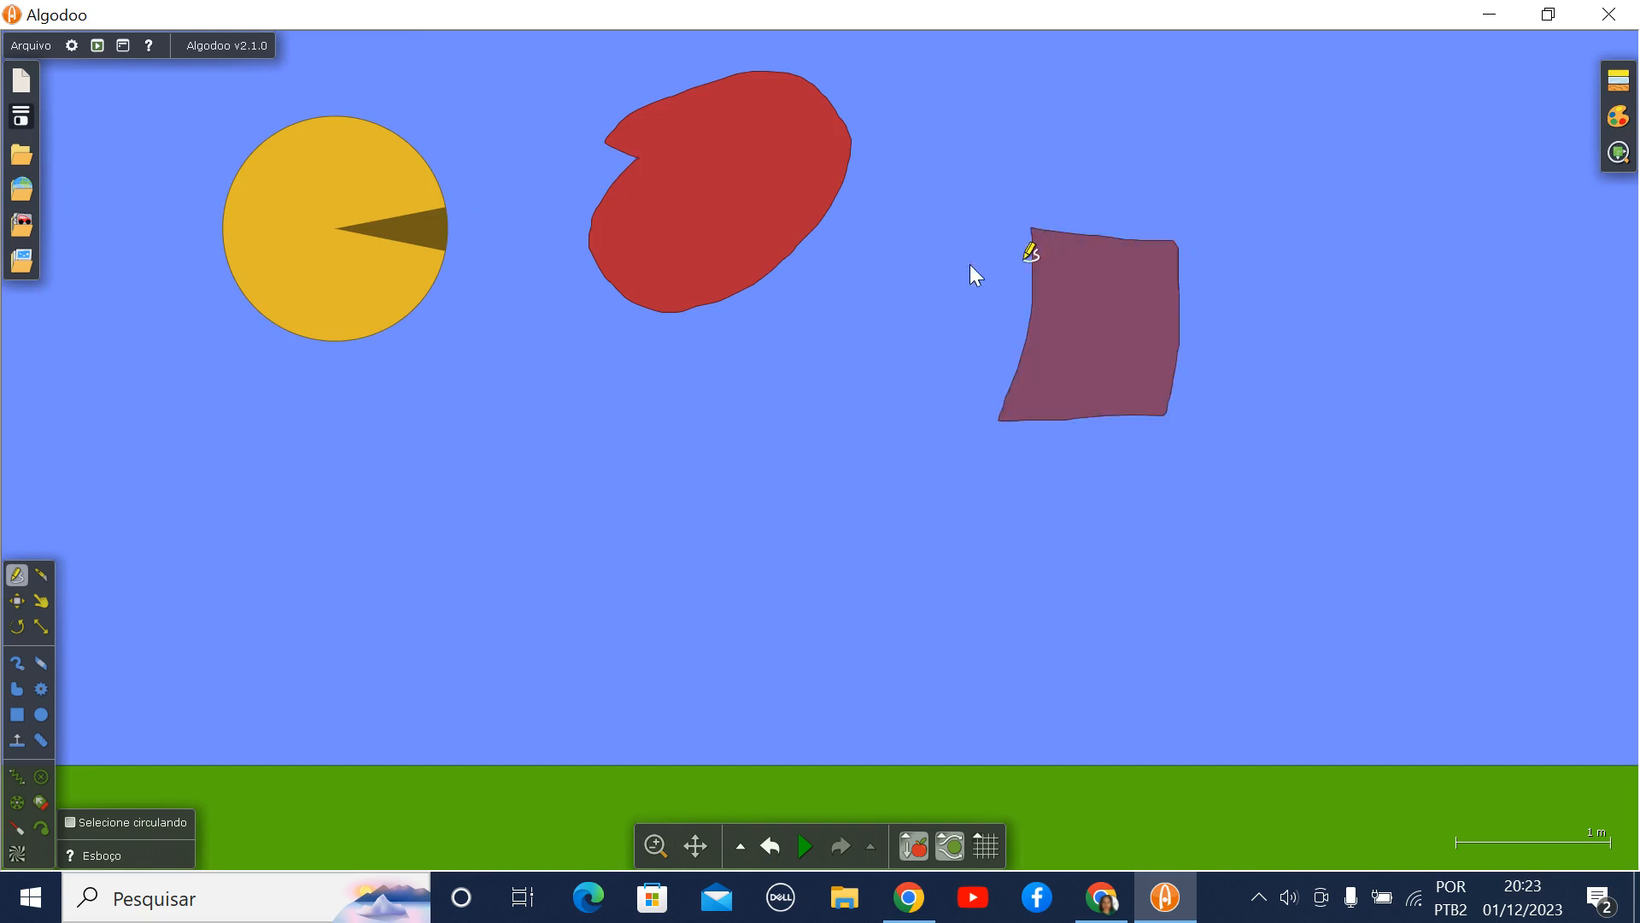
- Cut the four-sided shape in two with the Faca tool and move the circle, the blob and the lower cut piece downward
click(41, 575)
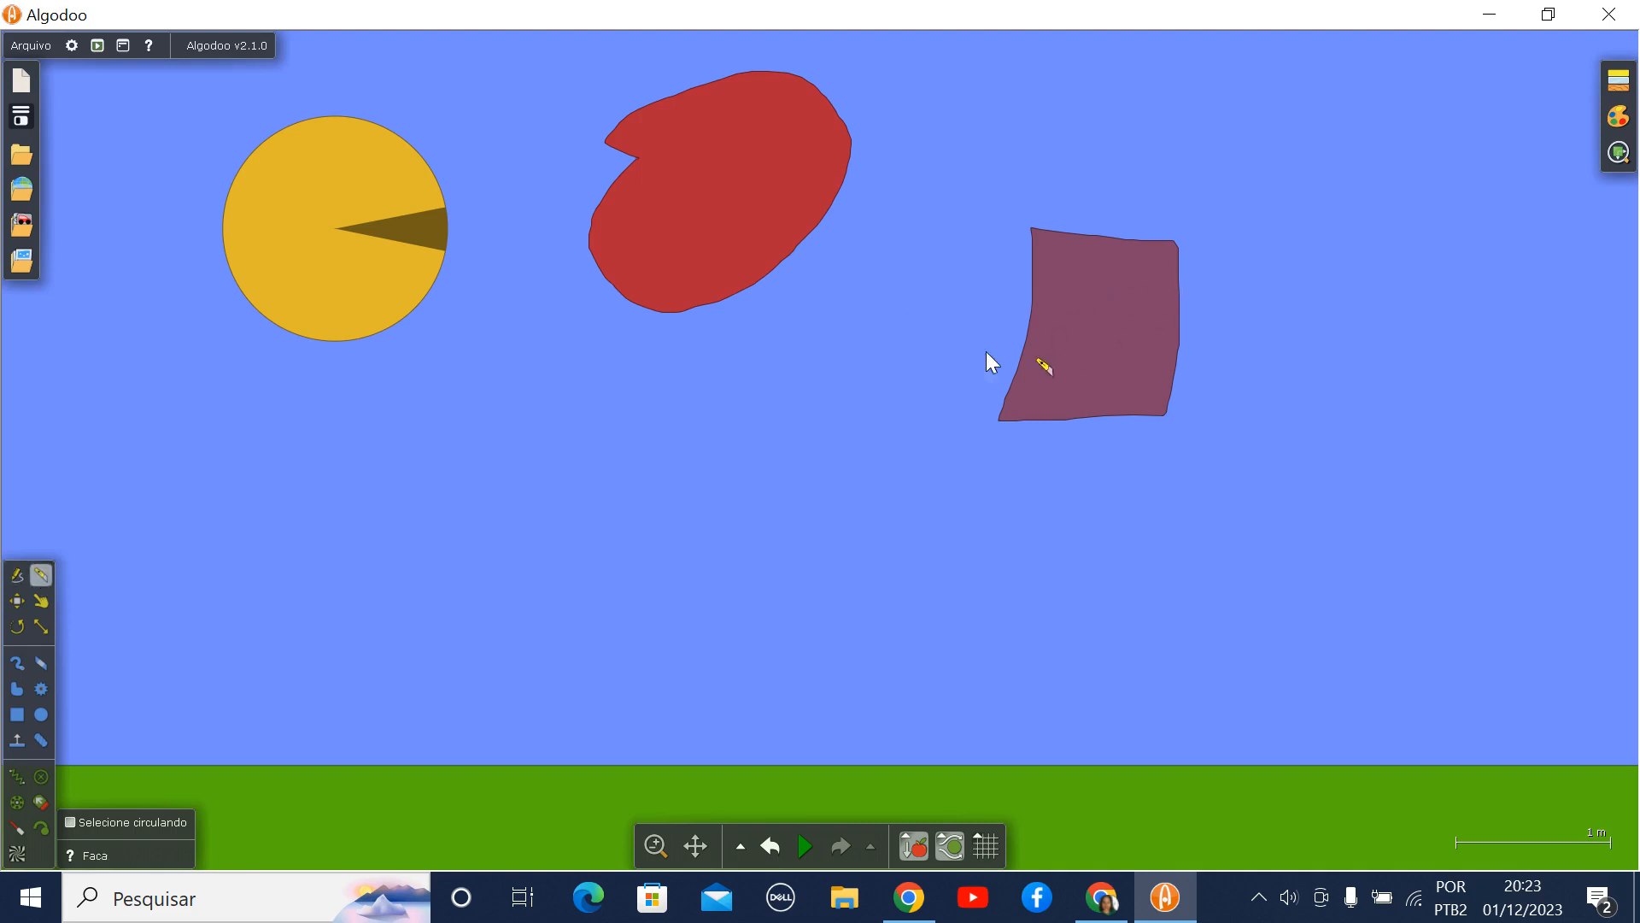
drag(934, 352, 1445, 195)
click(18, 601)
drag(333, 282, 295, 458)
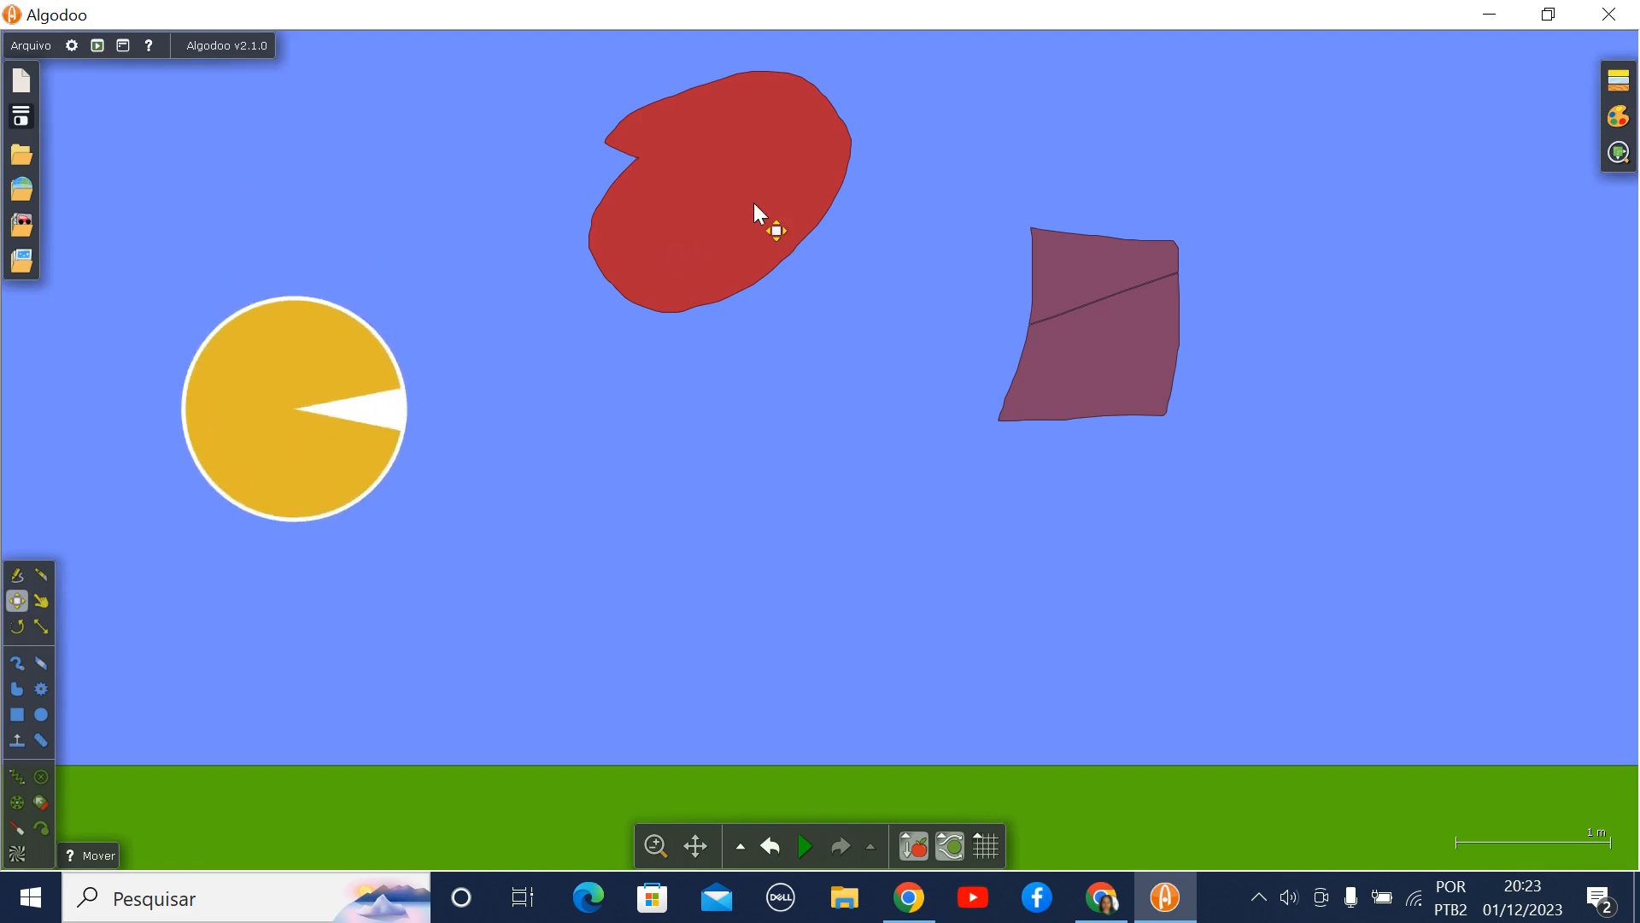
drag(753, 203, 699, 389)
drag(1150, 355, 1210, 478)
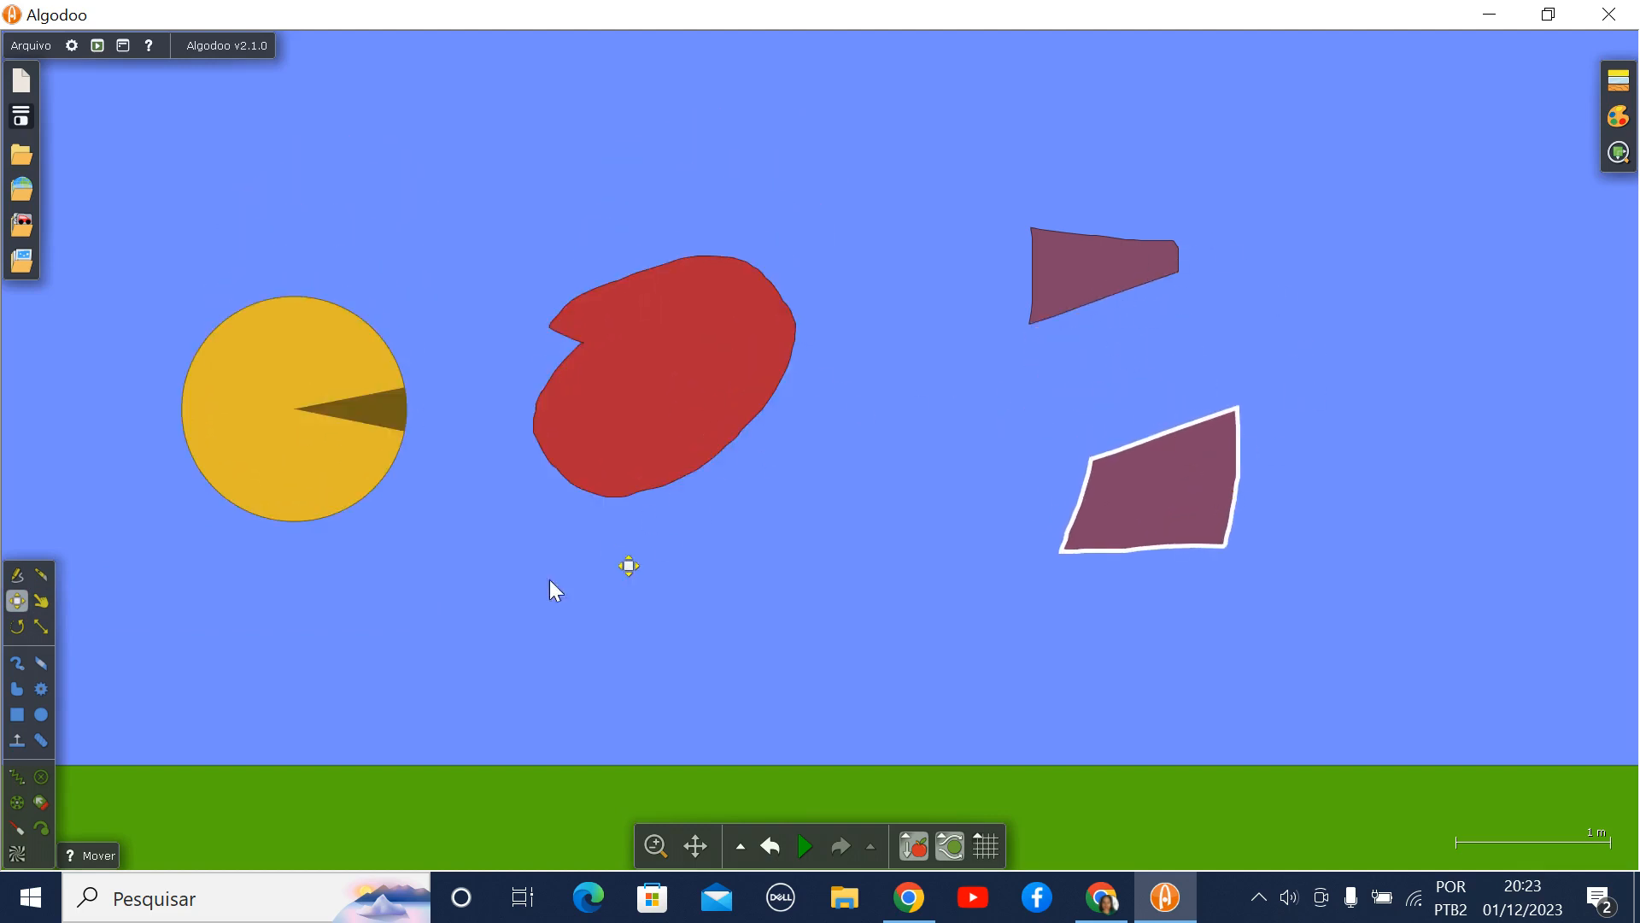
- Enable Mostrar forças and Arrastar pelo centro de massa for the Arrastar tool and try pulling the circle and the blob
click(39, 601)
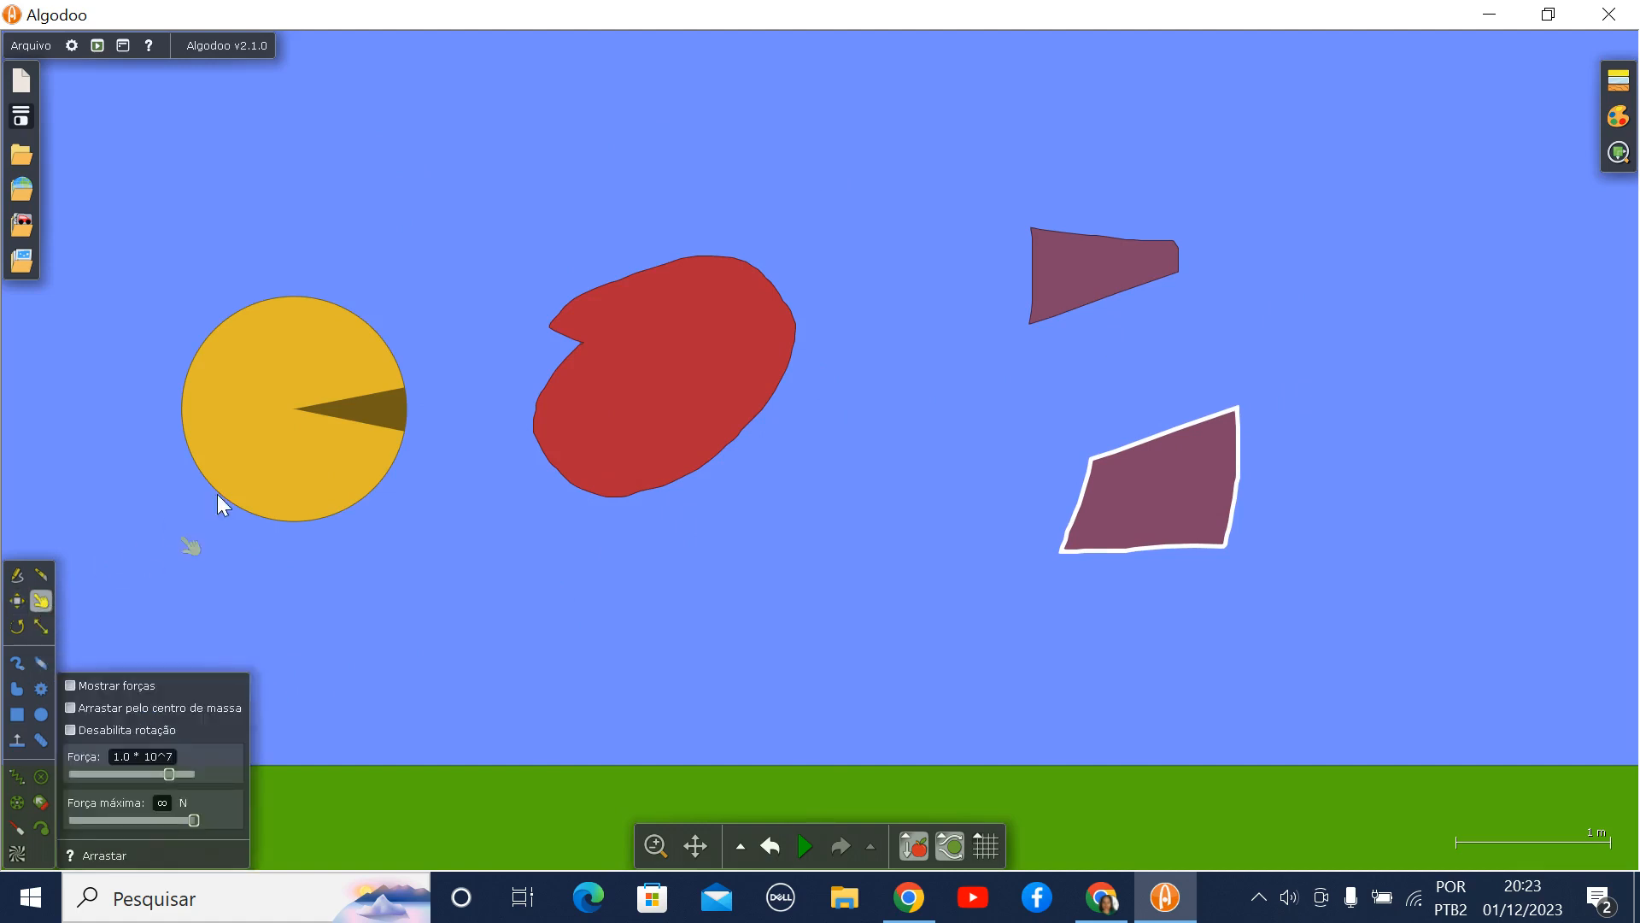
drag(317, 440, 279, 538)
click(72, 684)
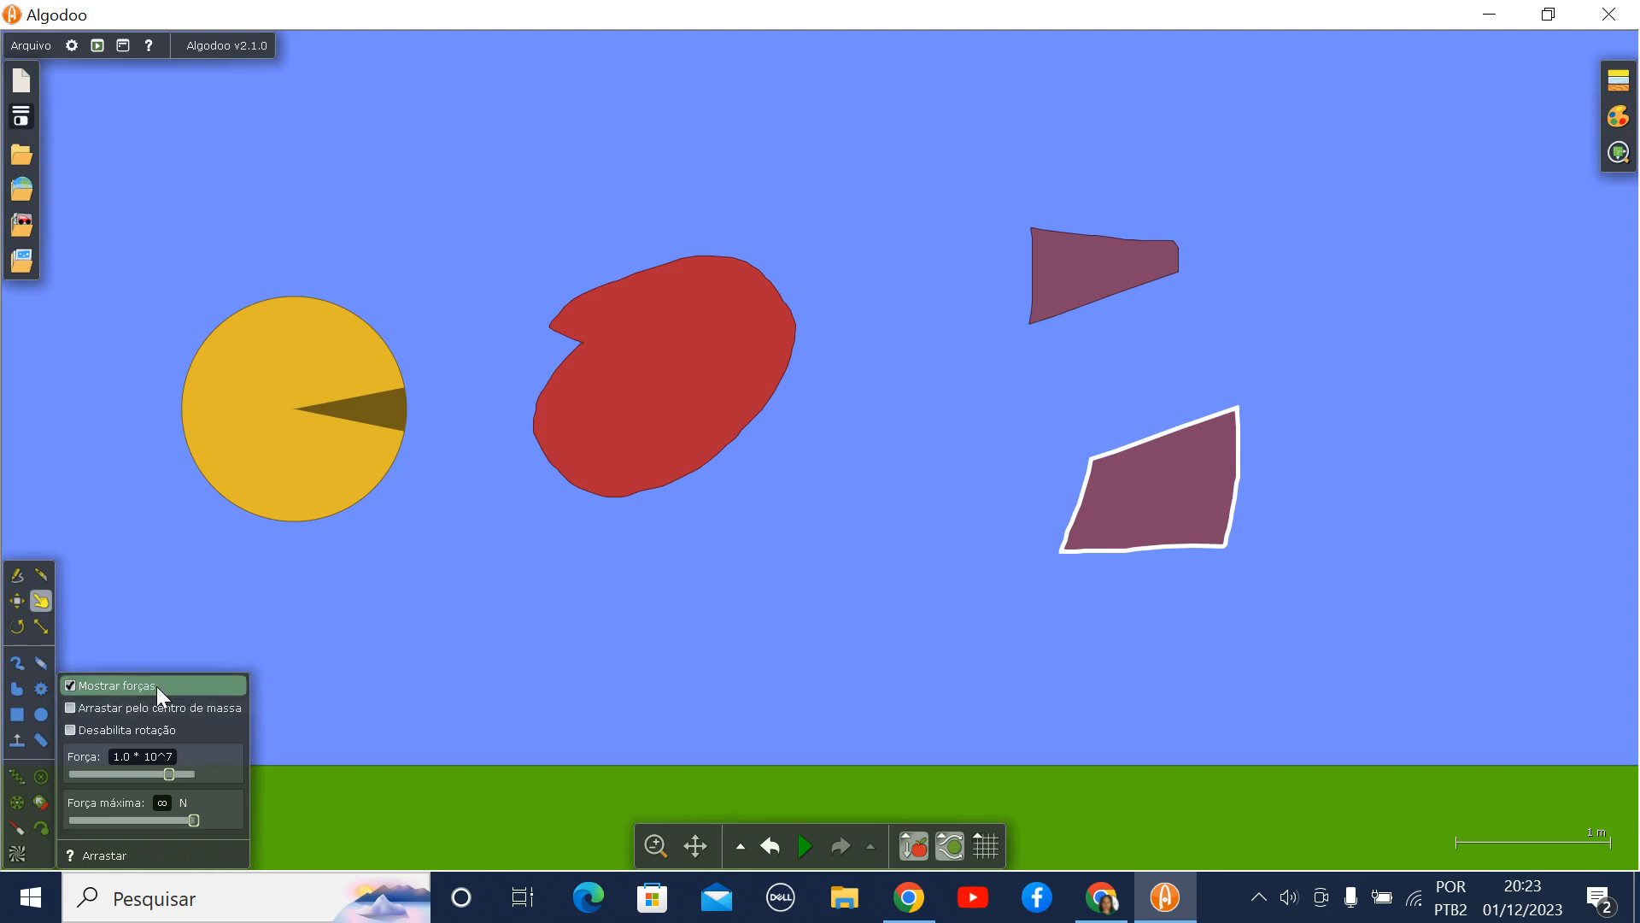
click(70, 706)
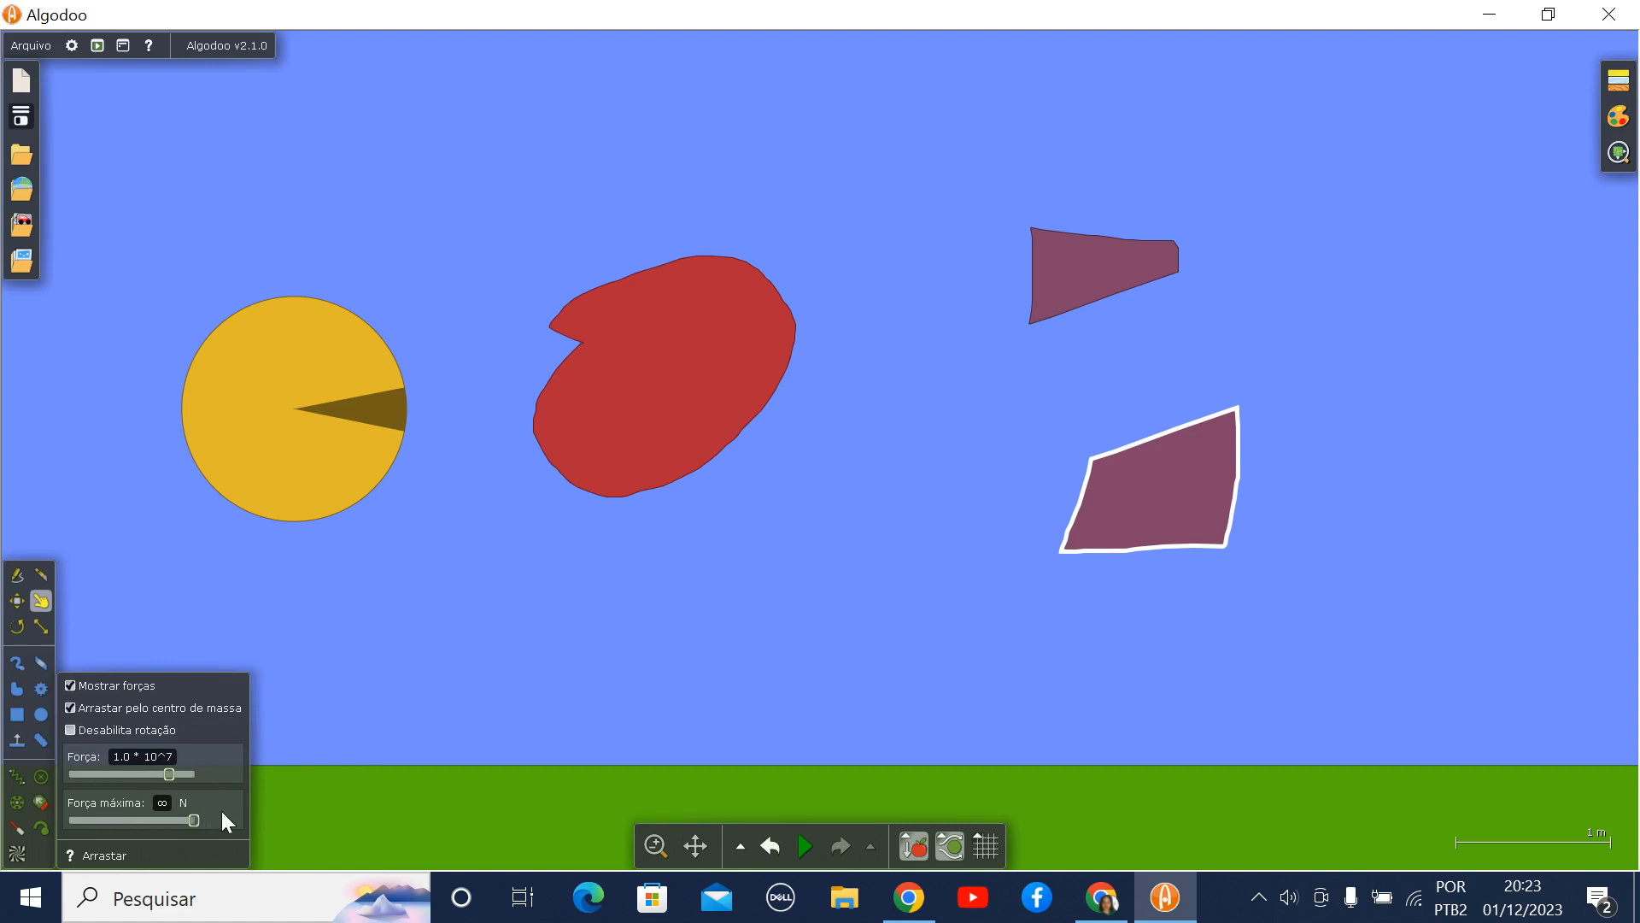
drag(231, 460, 417, 569)
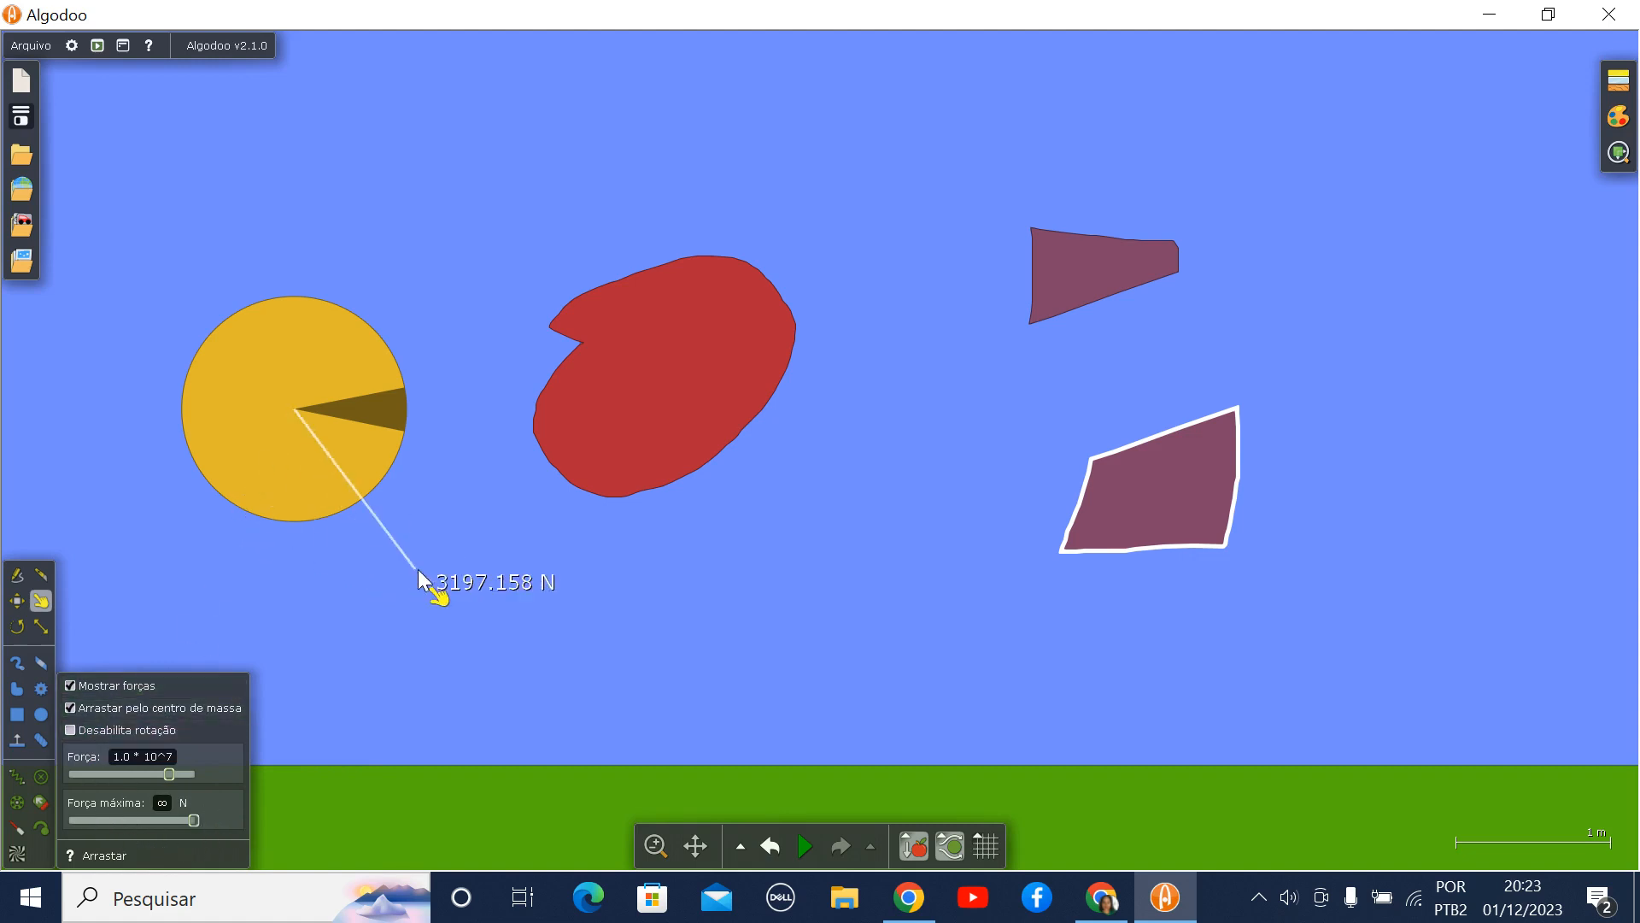
drag(583, 458, 561, 546)
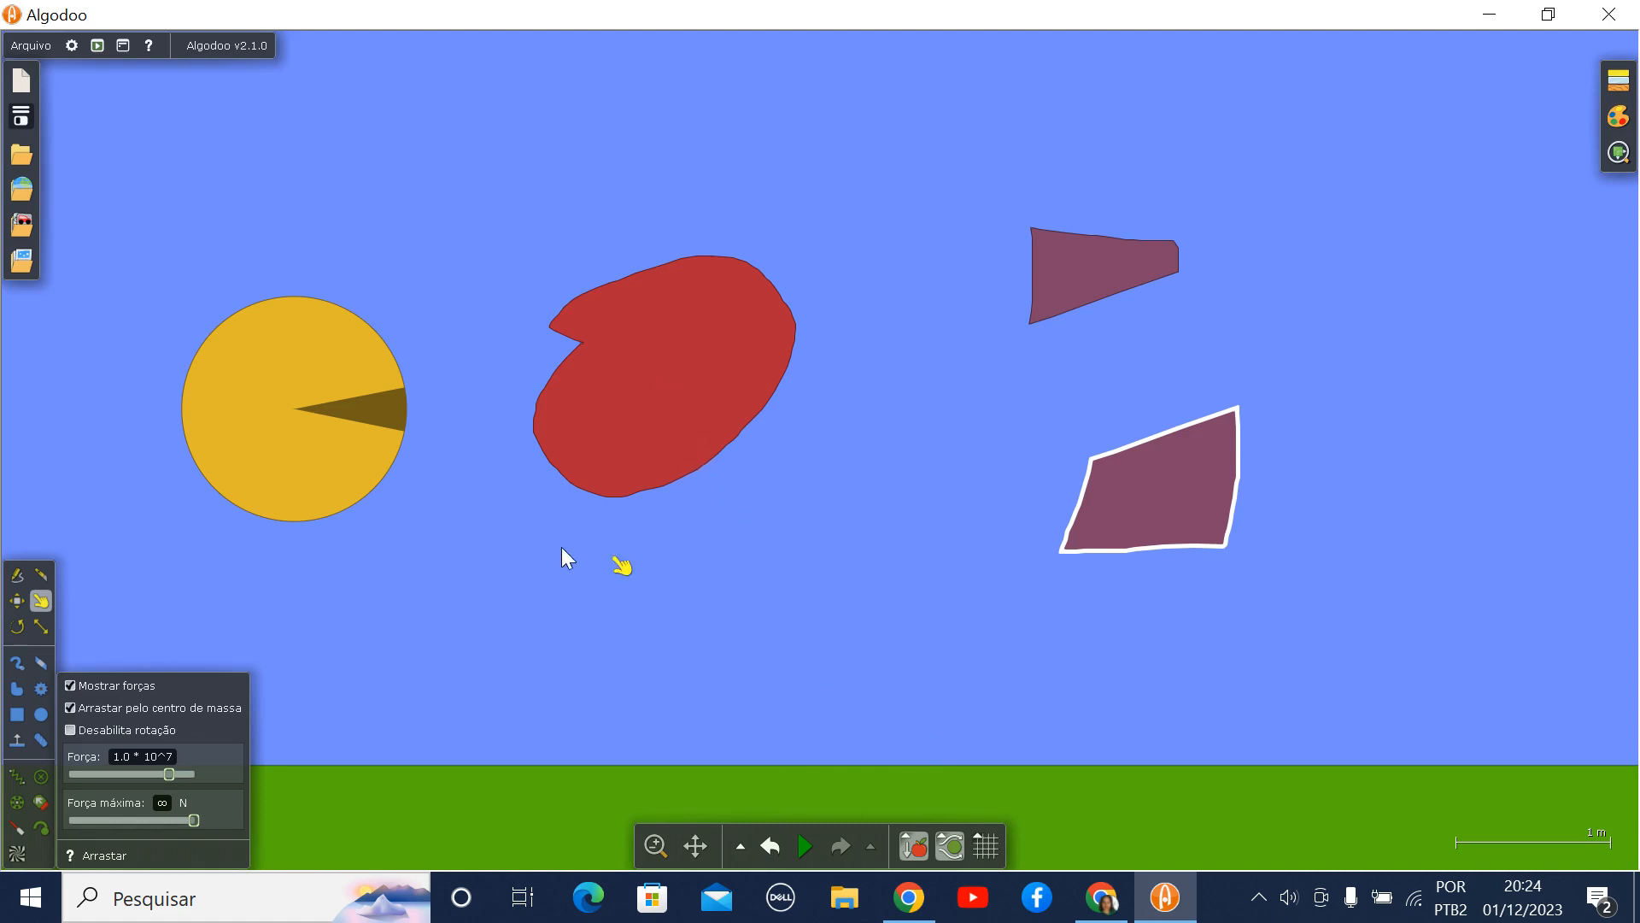
- Rotate the yellow circle, the red blob and the upper purple piece with the Rotacionar tool
click(17, 627)
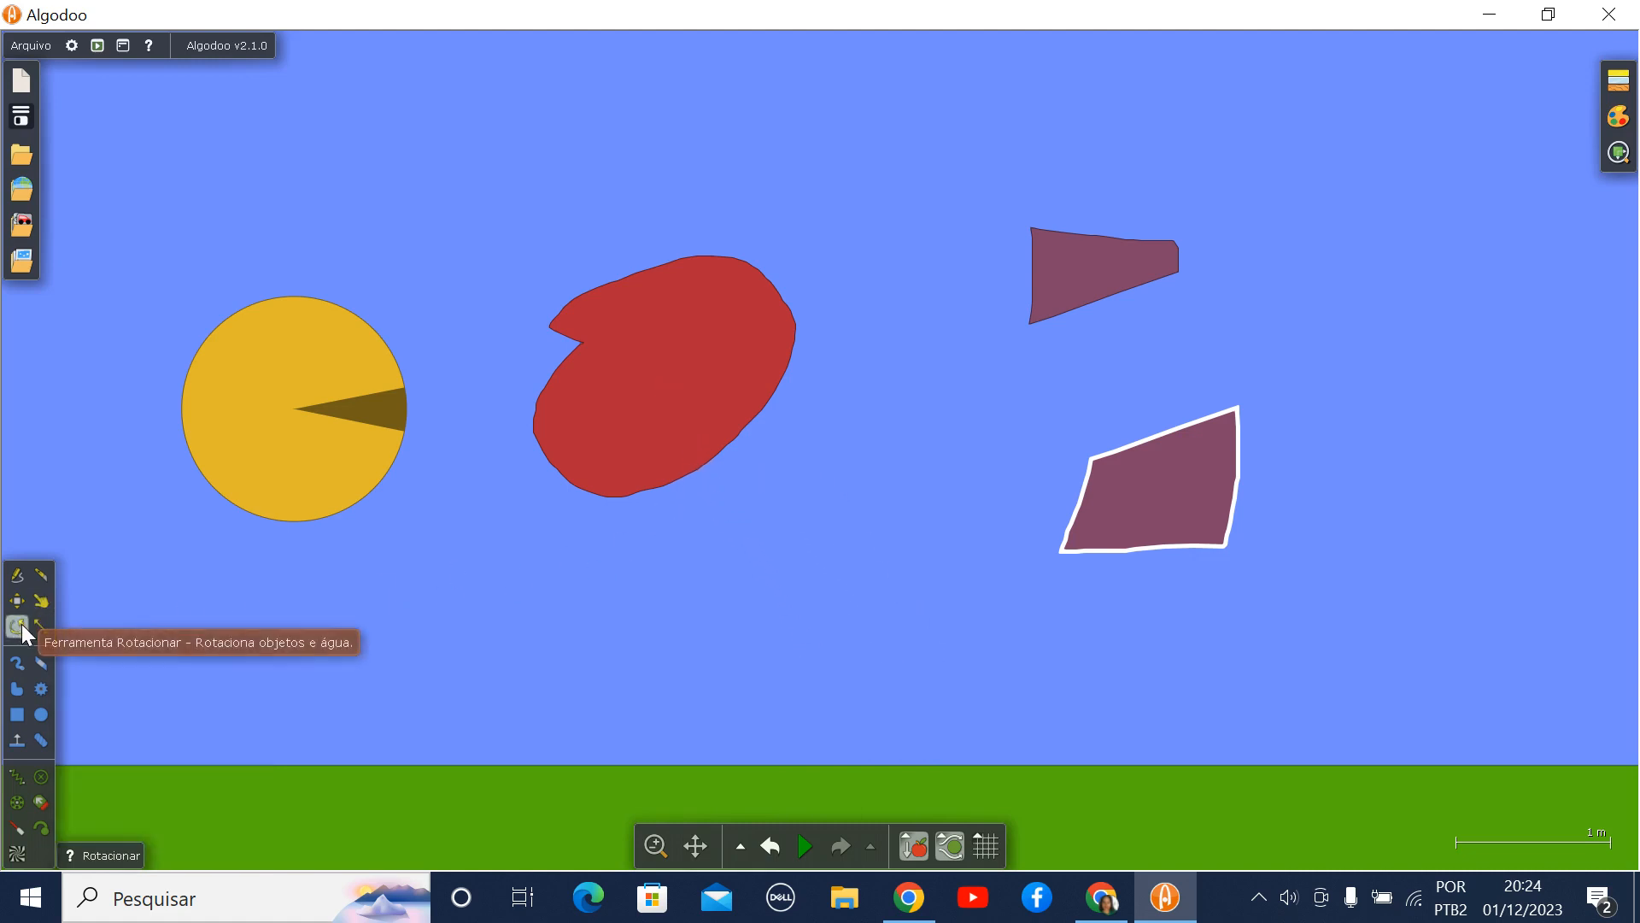
drag(333, 351, 359, 496)
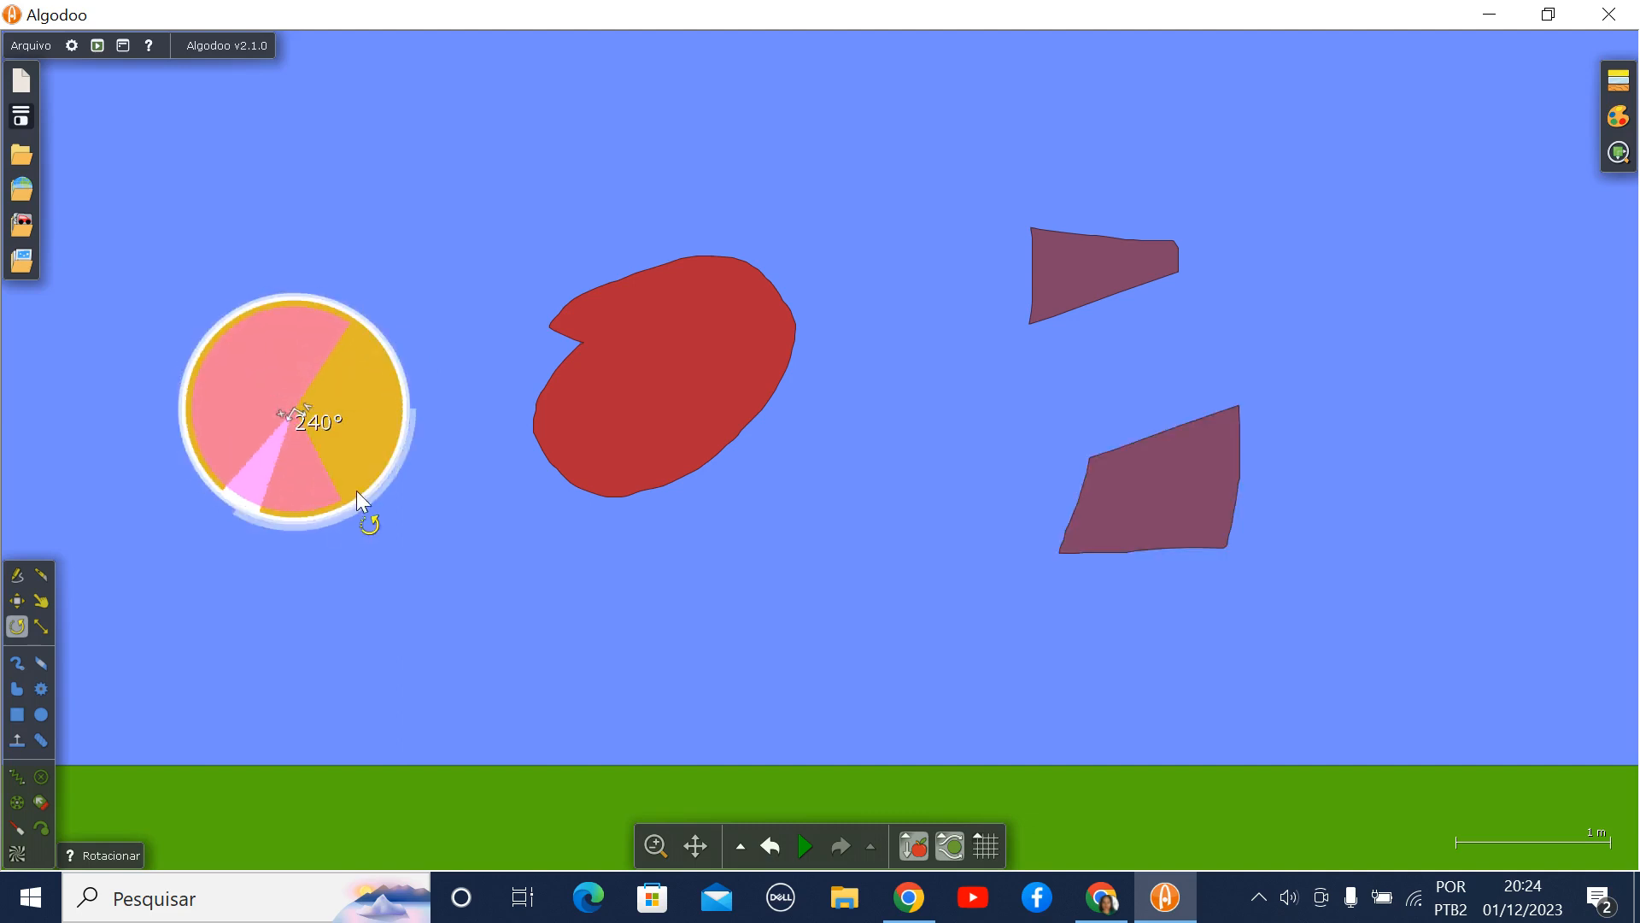
drag(644, 412, 555, 410)
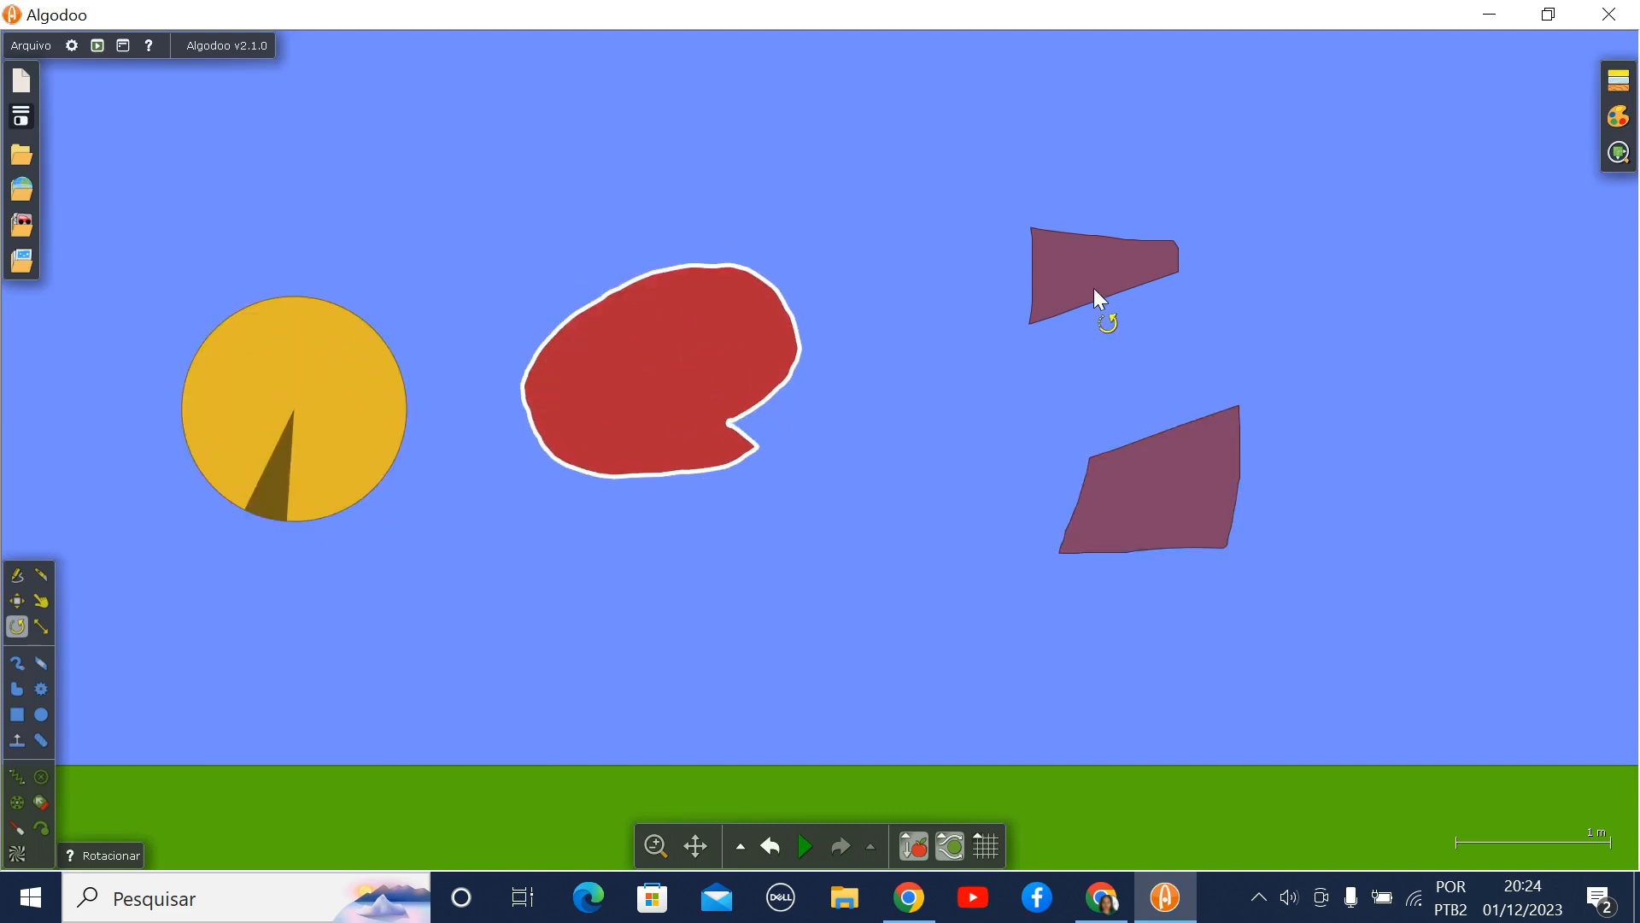
drag(1099, 299, 968, 300)
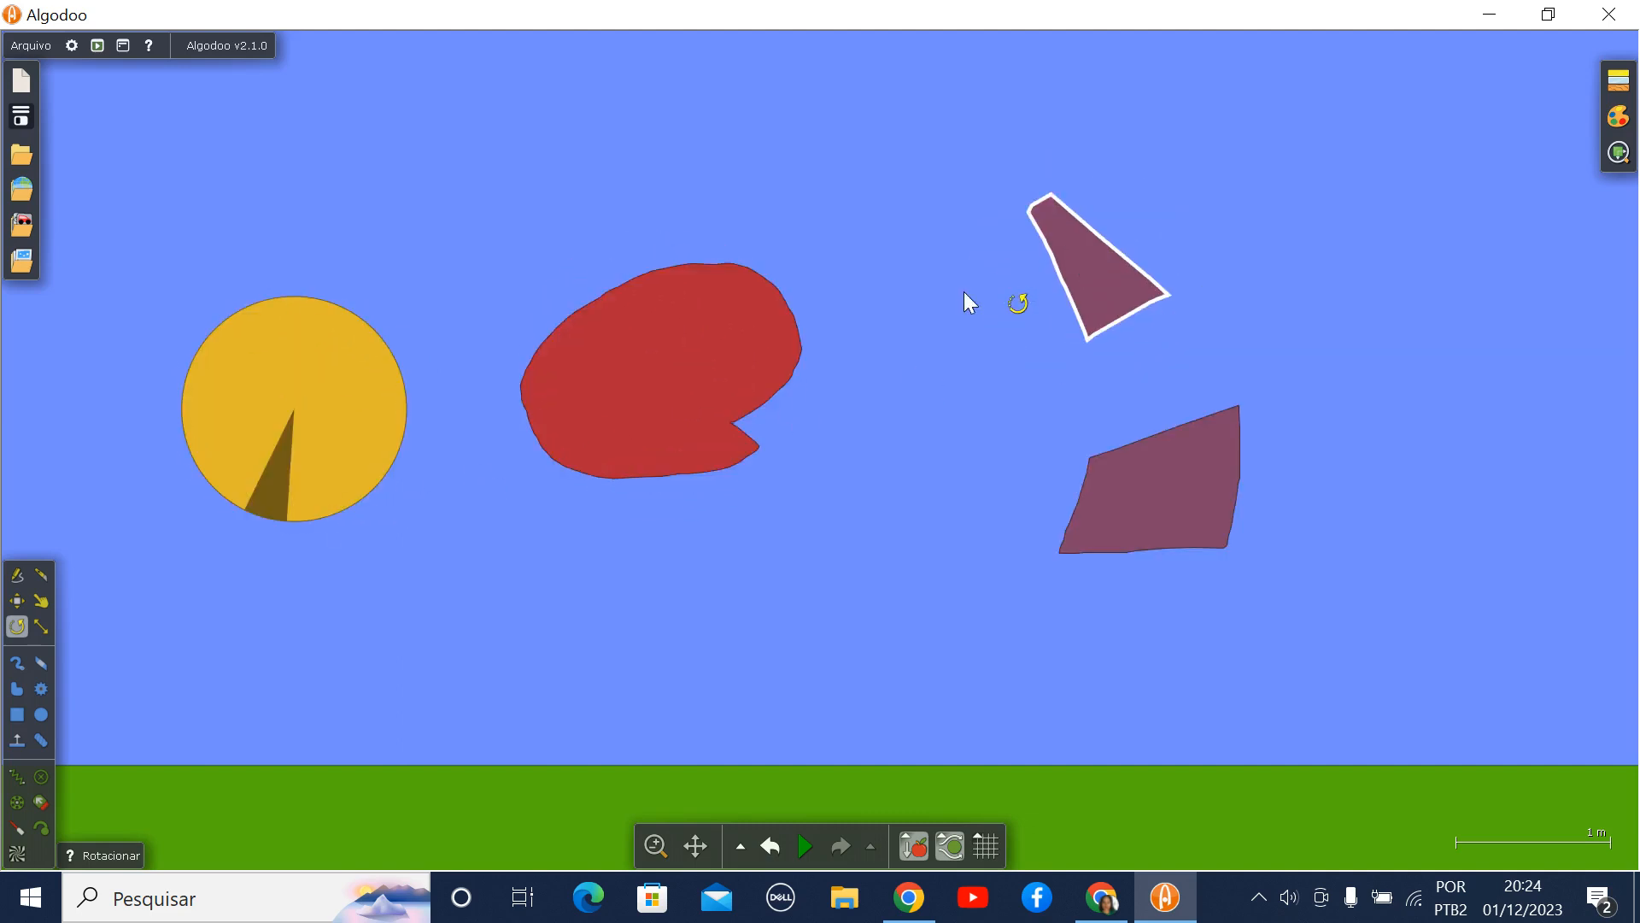
- Resize the yellow circle into a flatter ellipse and enlarge the red blob slightly with the Tamanho tool
click(43, 626)
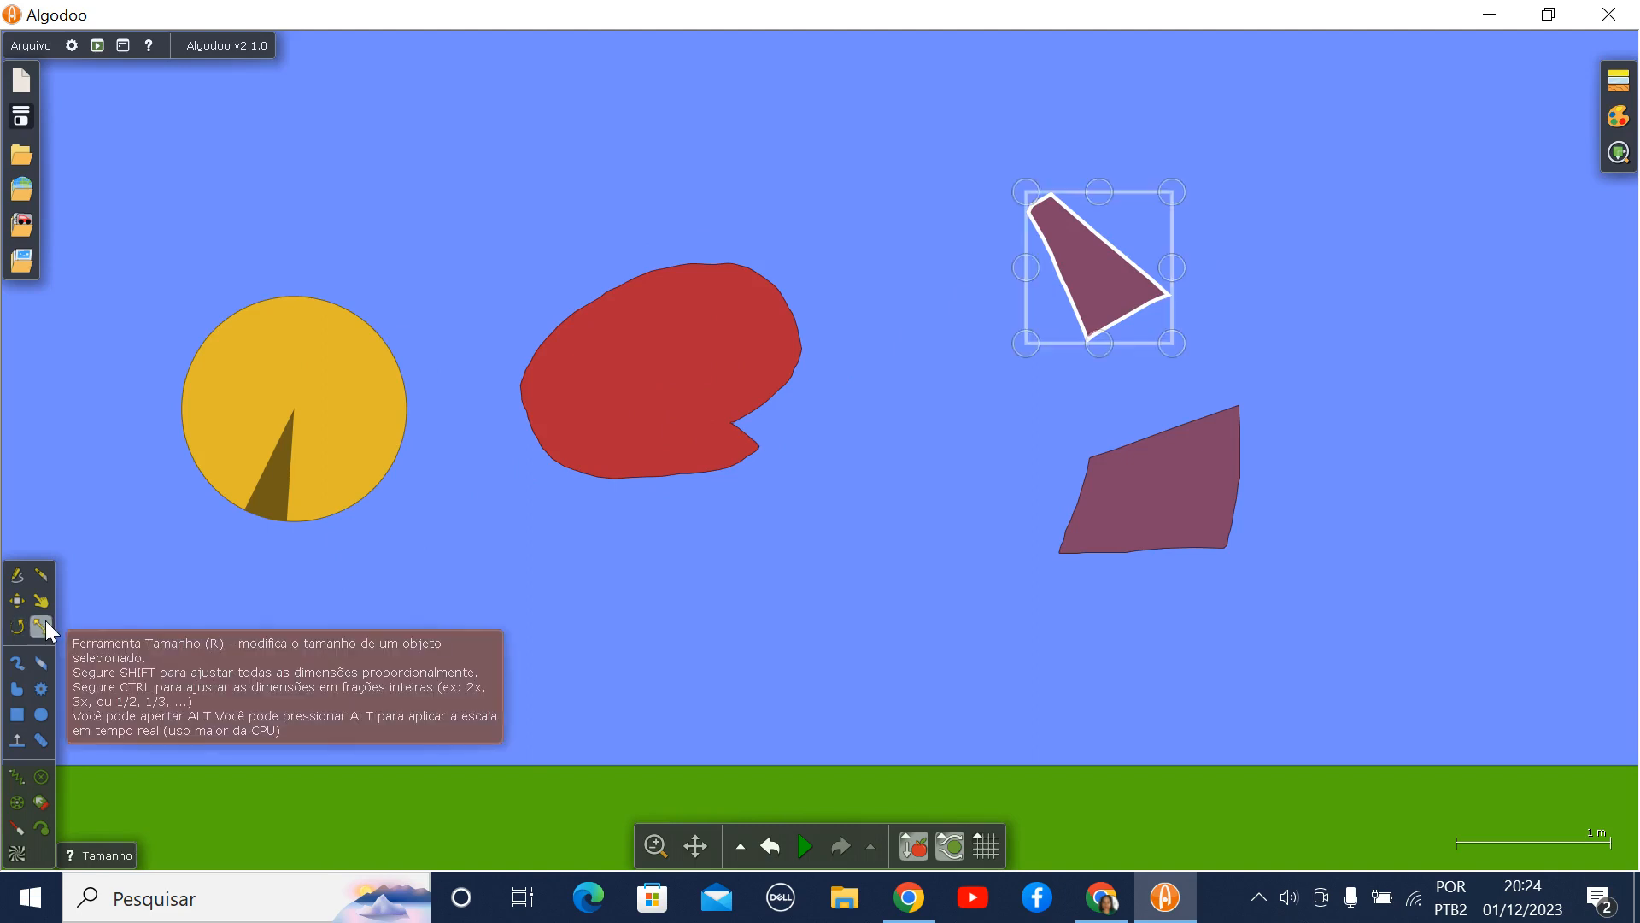
click(253, 434)
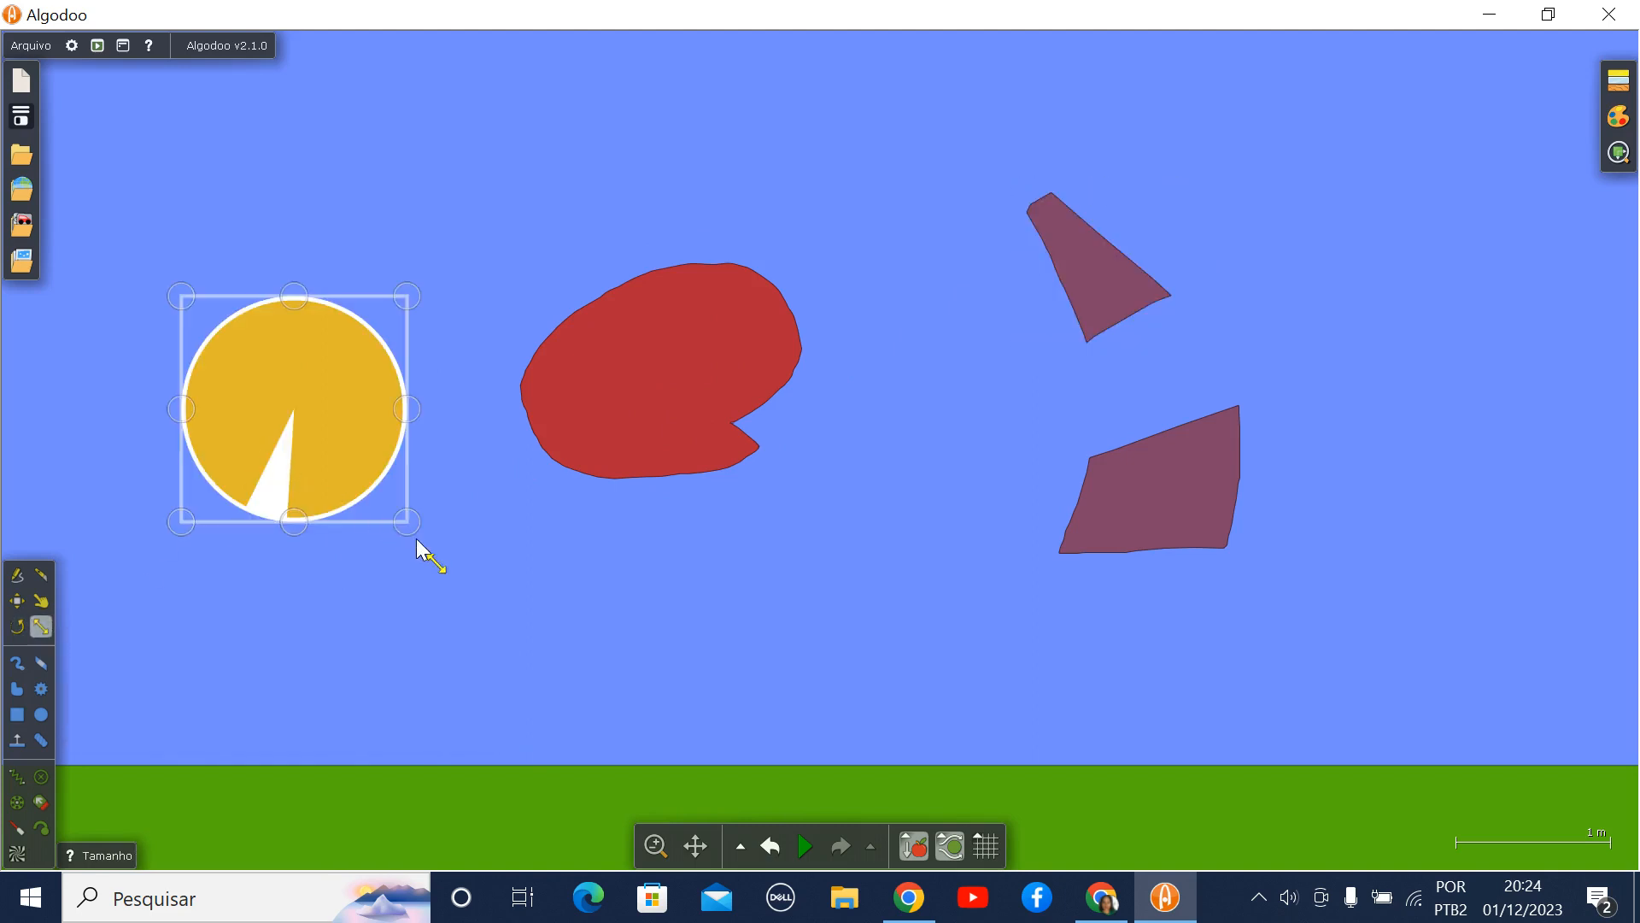
mouse_move(409, 523)
mouse_down()
mouse_move(467, 606)
mouse_move(535, 630)
mouse_move(399, 542)
mouse_move(400, 497)
mouse_up()
click(613, 441)
drag(802, 476, 810, 516)
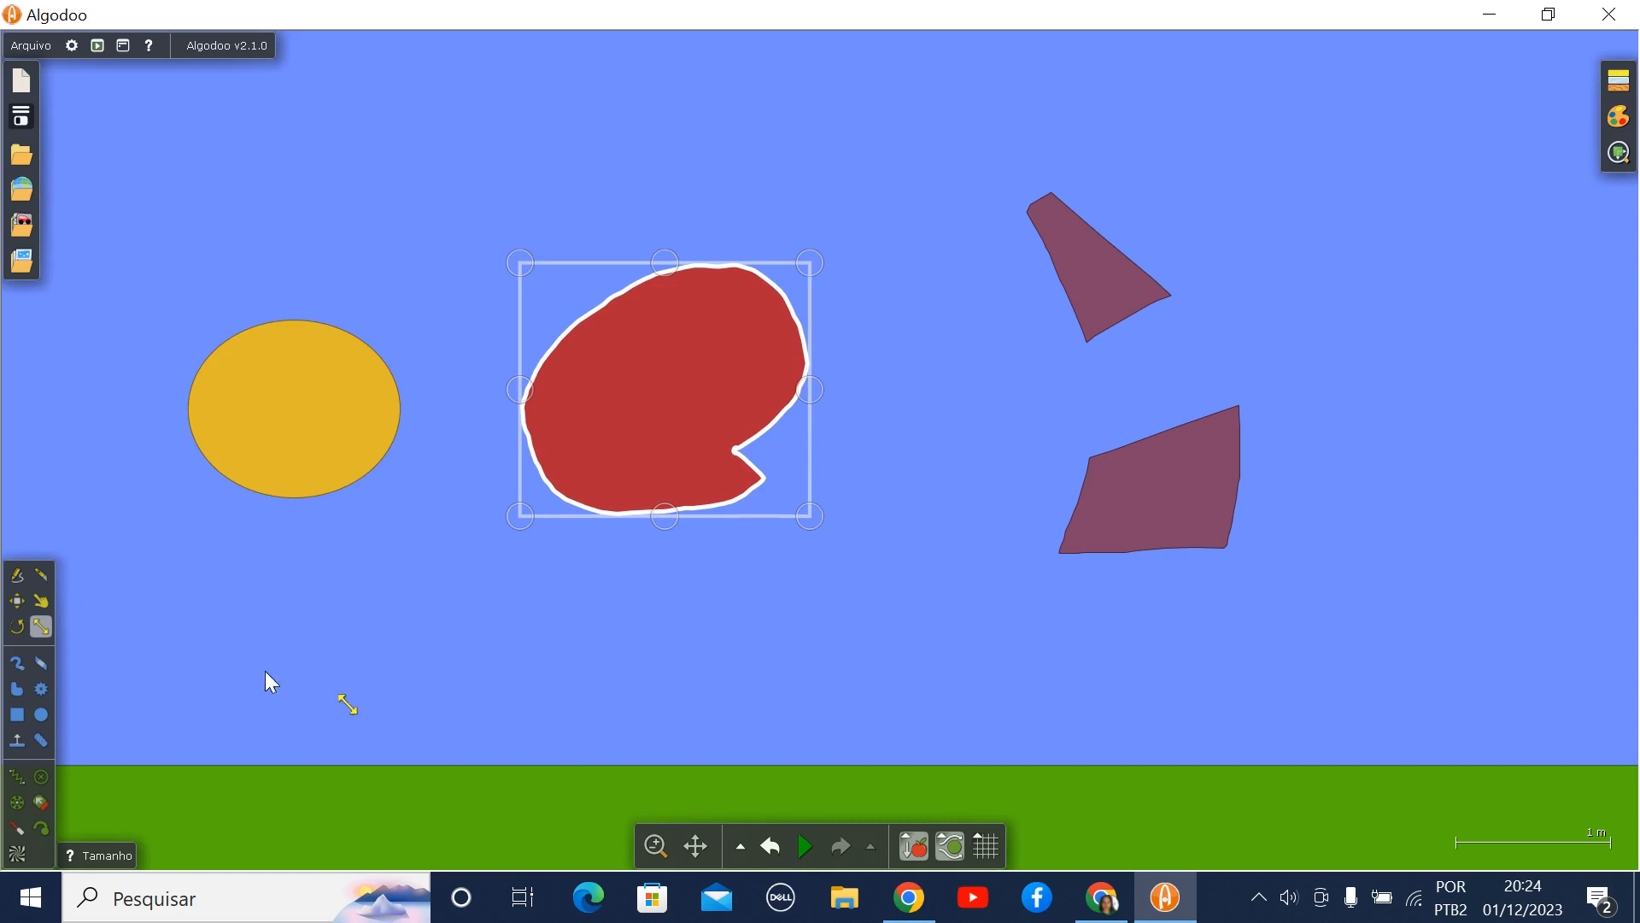
- Paint a thin brush stroke that joins the yellow ellipse to the selected red blob
click(16, 662)
drag(424, 496, 562, 484)
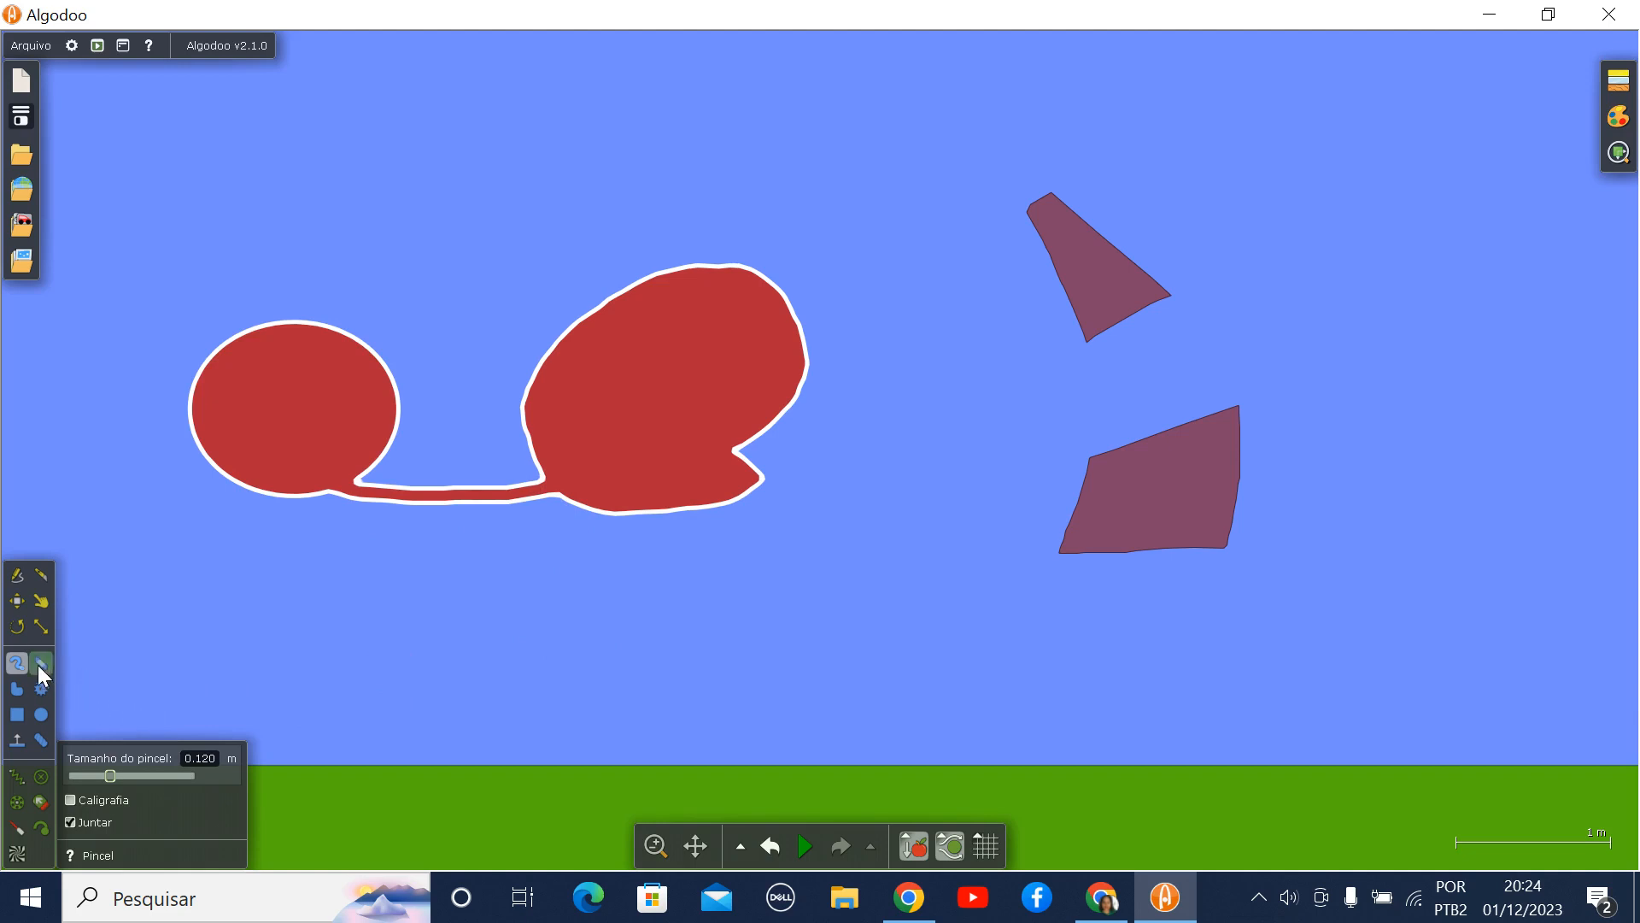
click(17, 575)
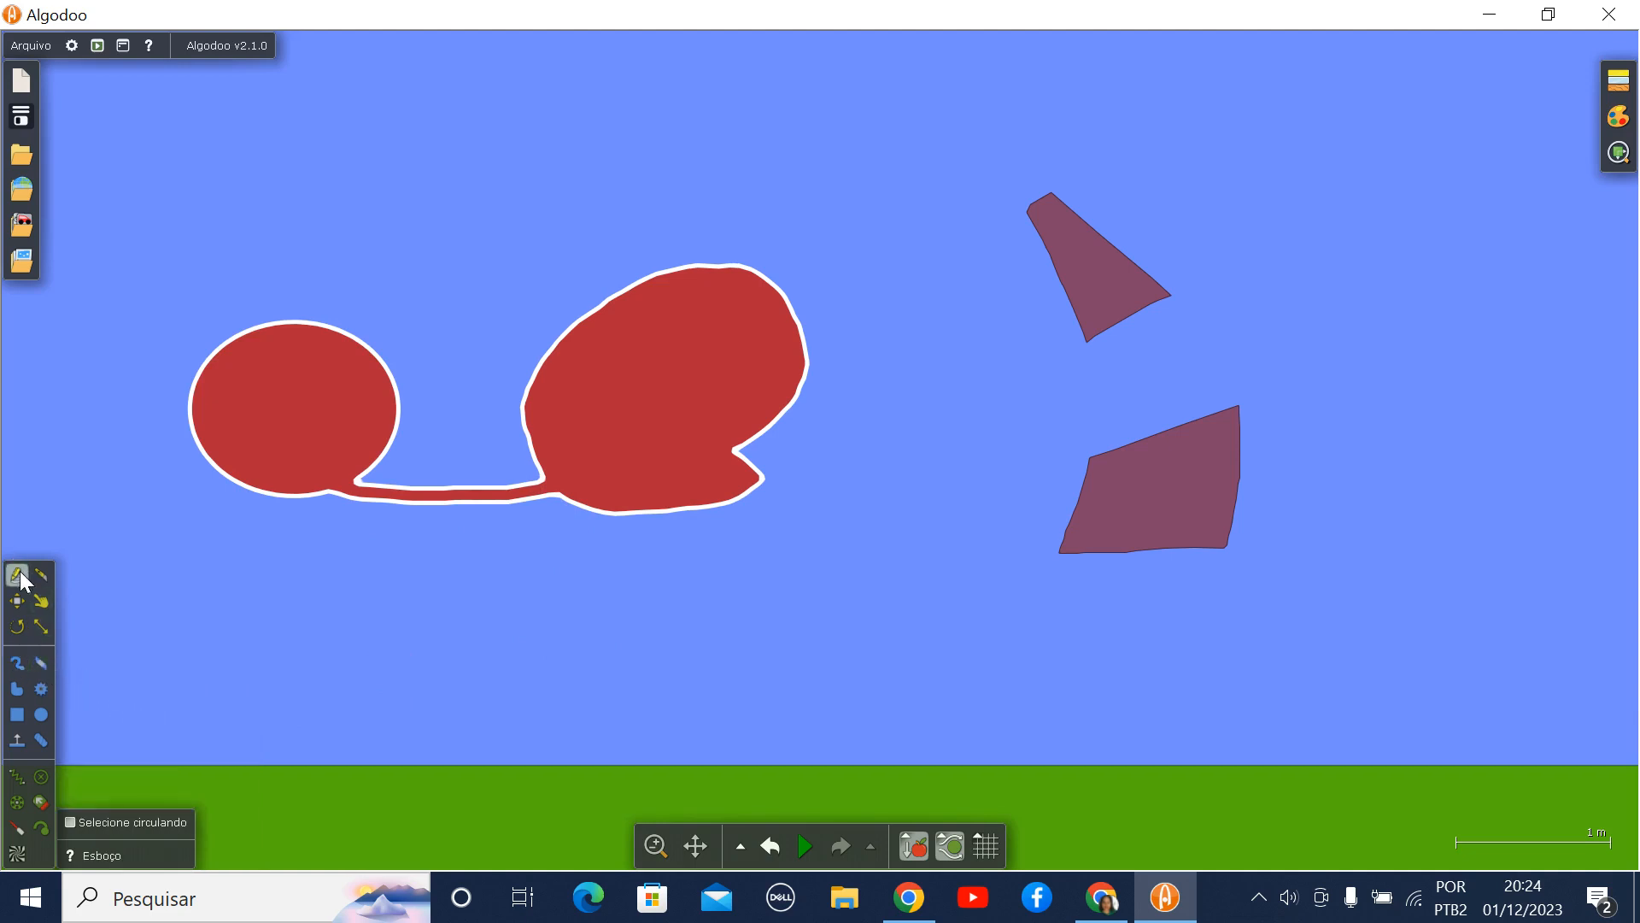
click(17, 601)
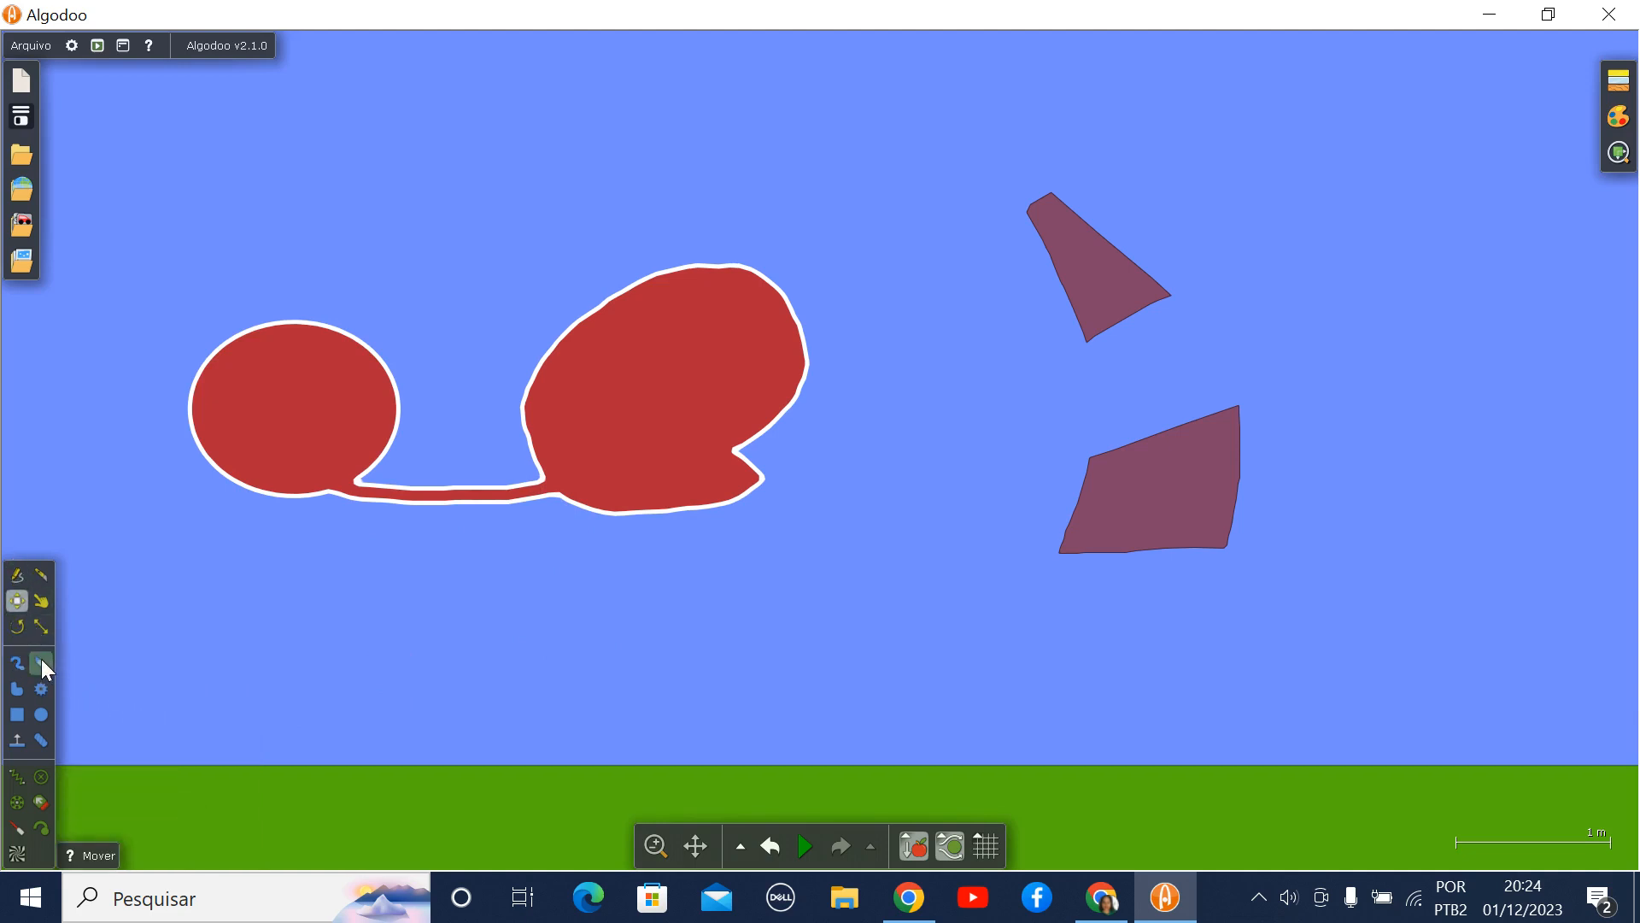
- Erase a zigzag and a curved line from the two purple pieces and draw a freeform polygon below the joined red shape
click(41, 661)
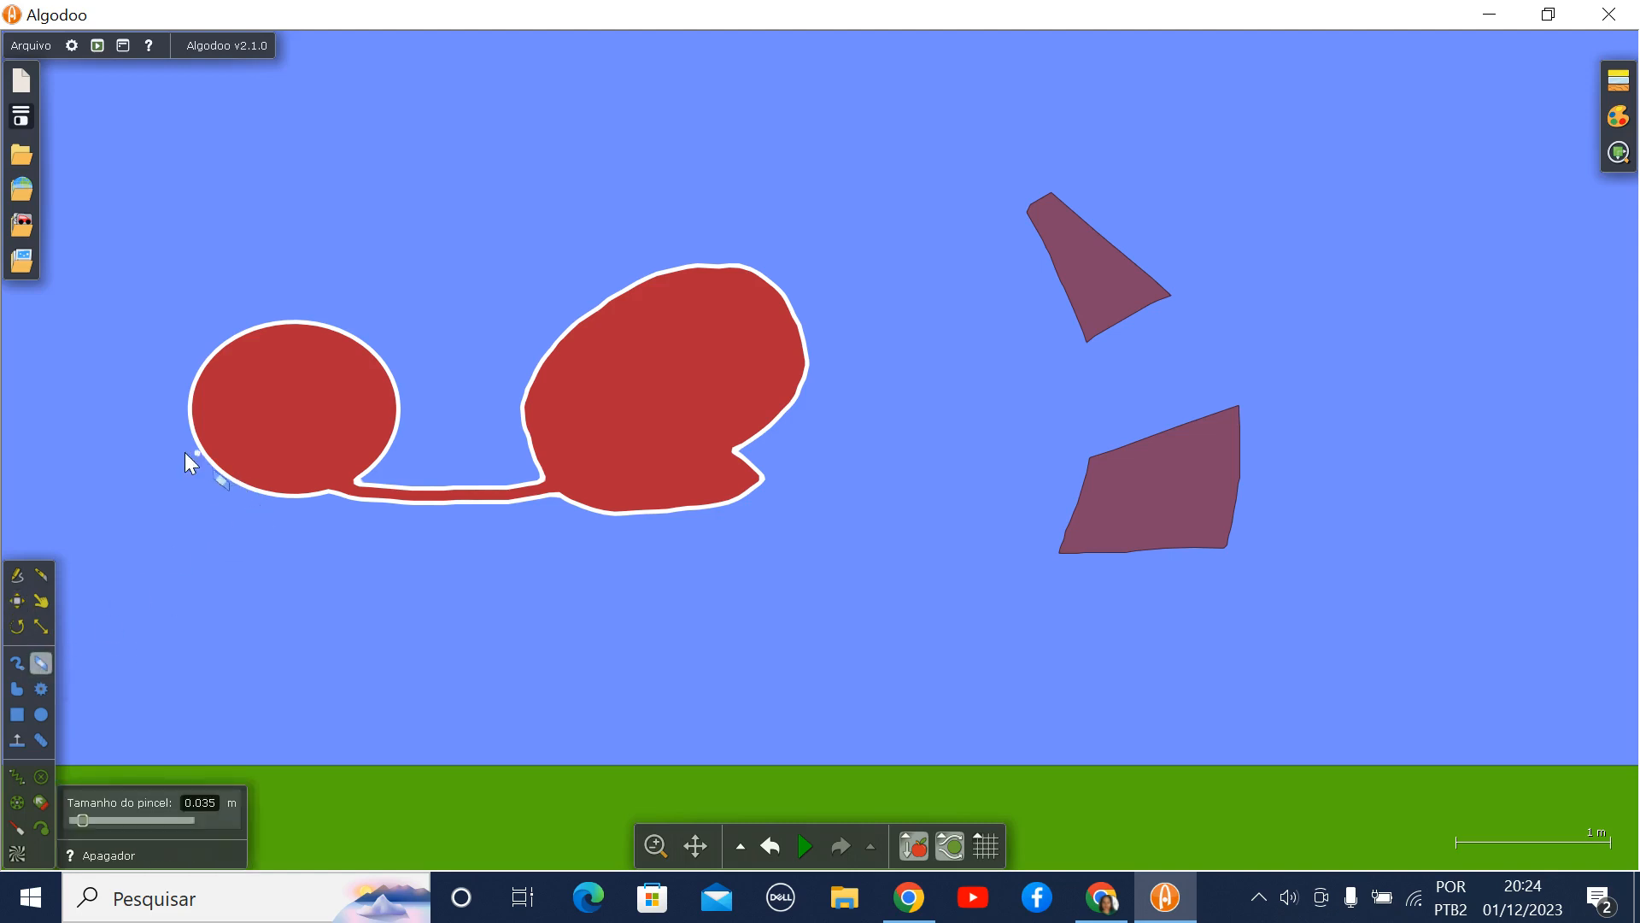
drag(1026, 280, 1146, 229)
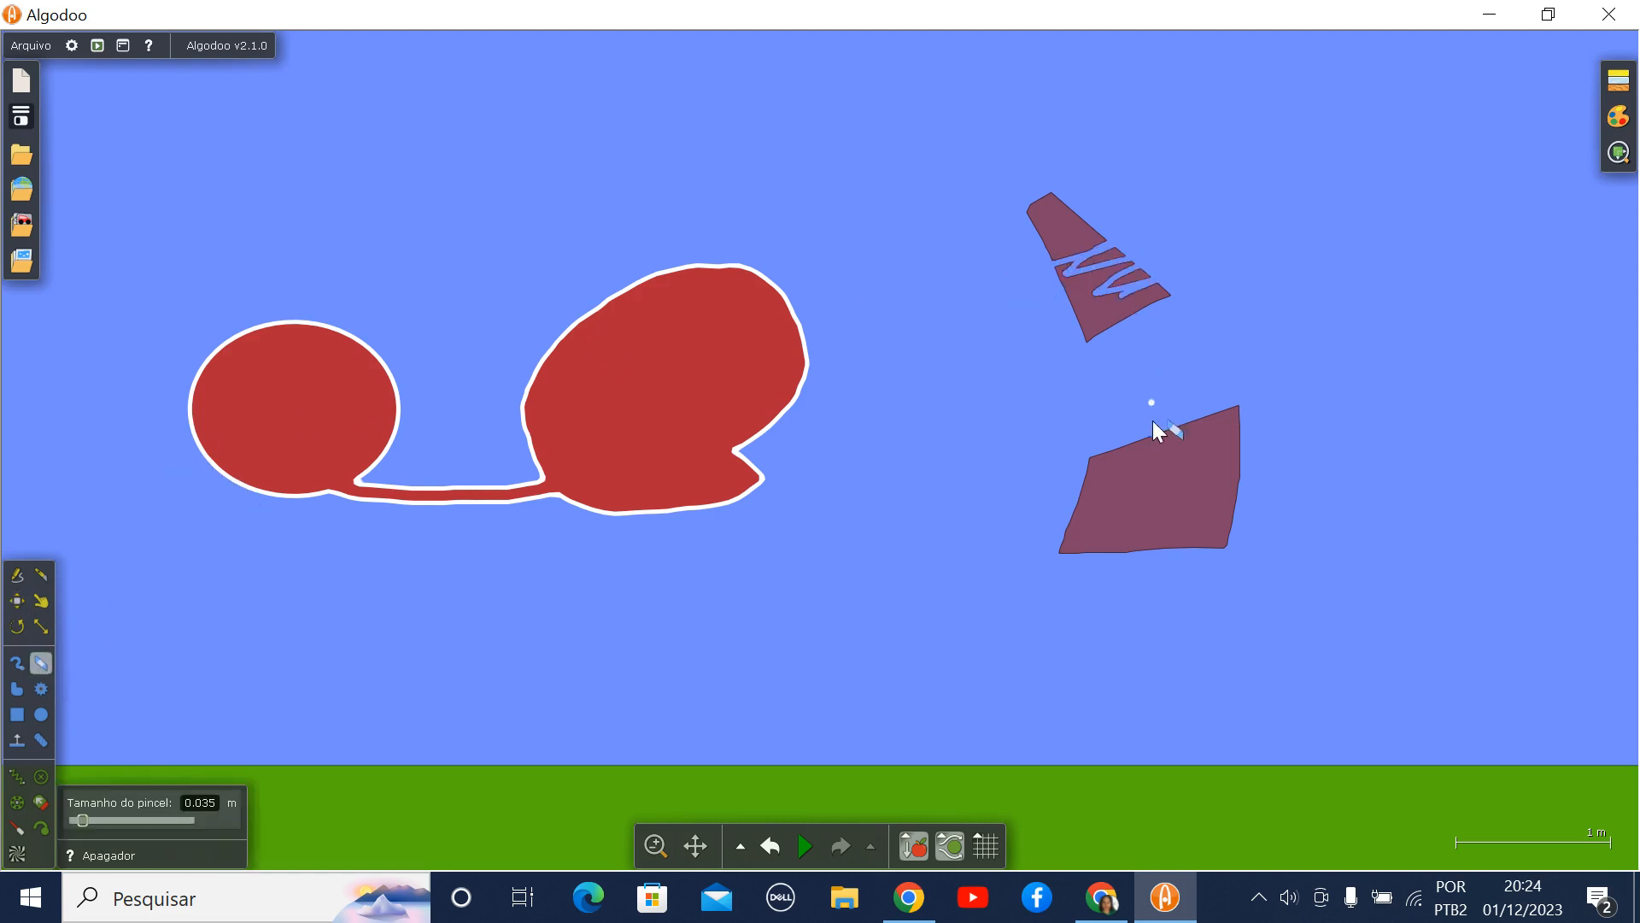
drag(1169, 515, 1154, 514)
click(17, 689)
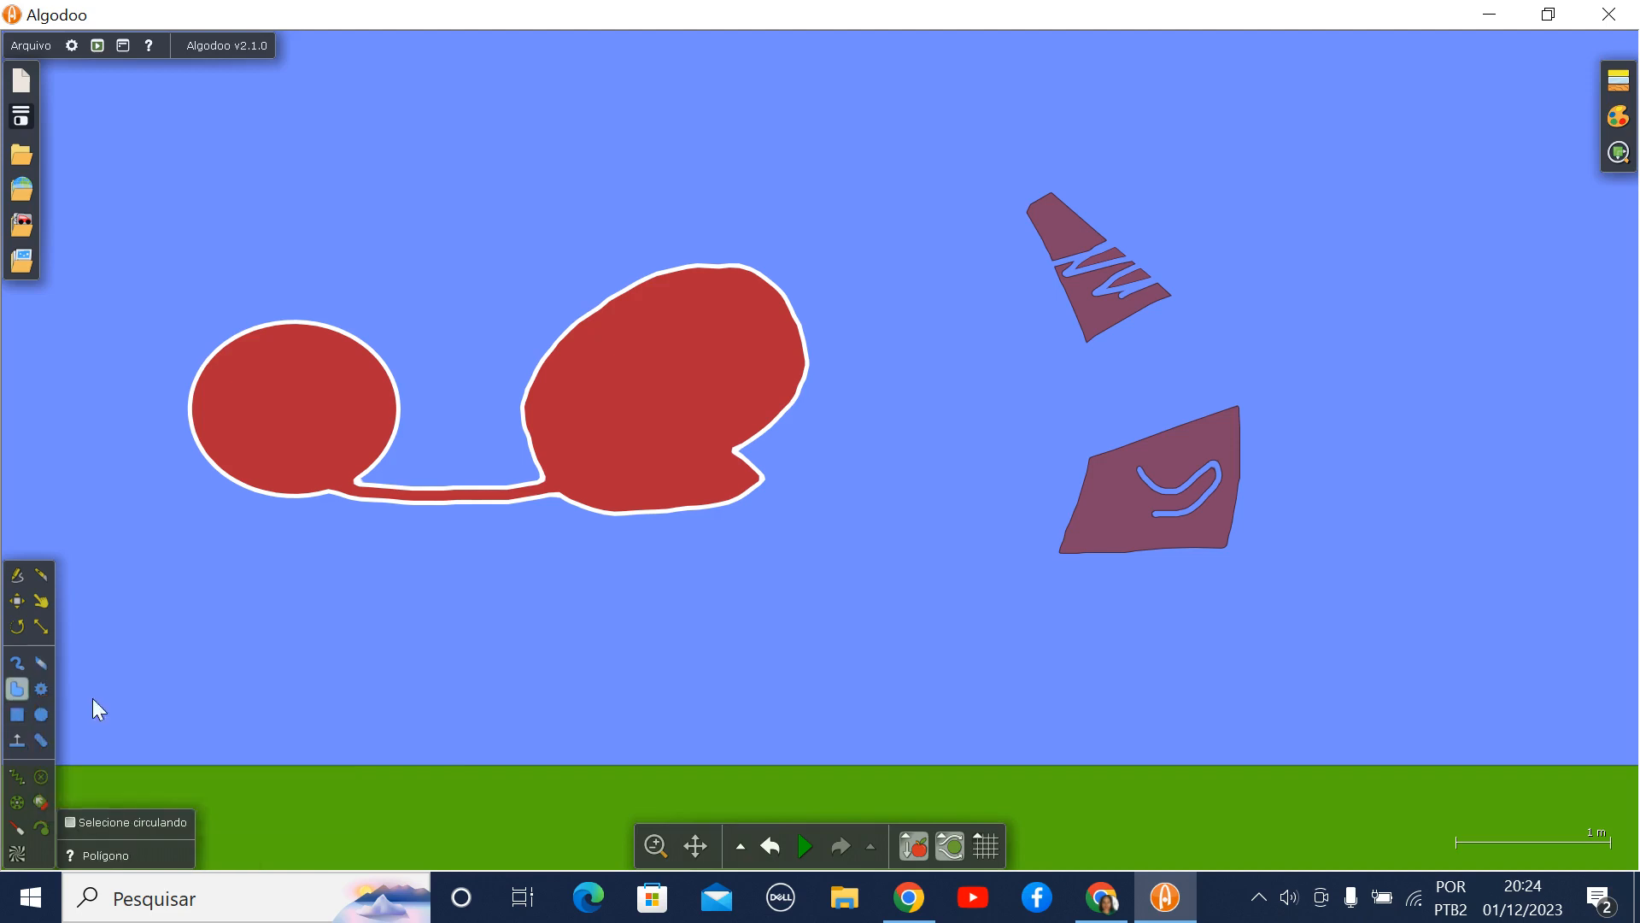
mouse_move(294, 620)
mouse_down()
mouse_move(390, 728)
mouse_move(568, 618)
mouse_move(409, 562)
mouse_move(359, 658)
mouse_move(325, 640)
mouse_up()
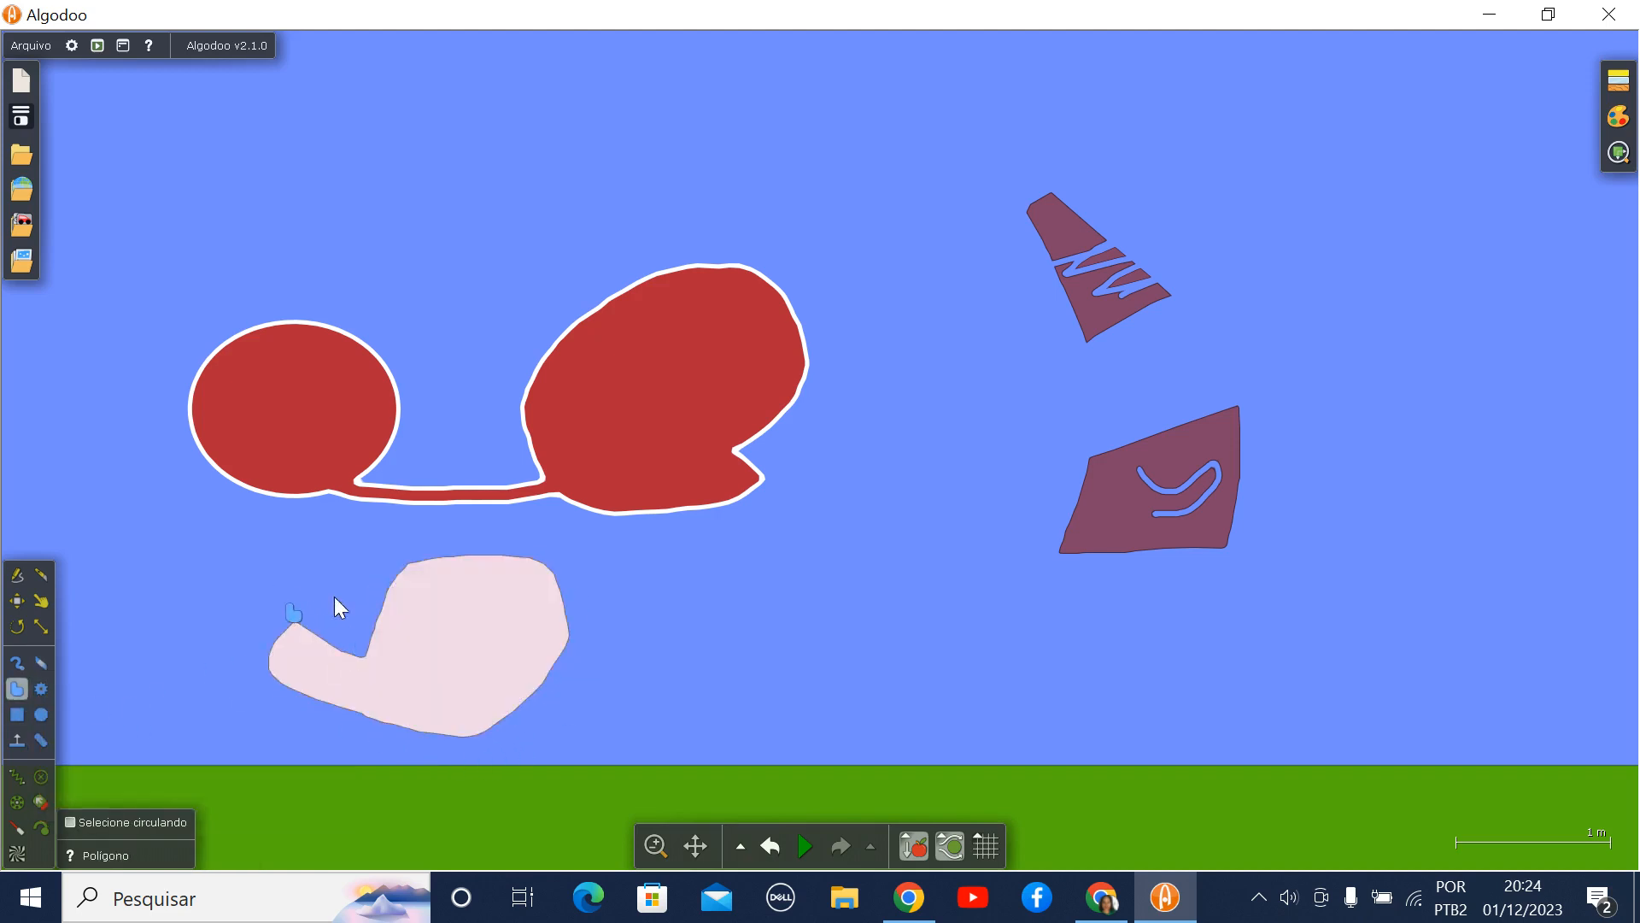
- Draw a toothless gear wheel, an Engrenagem externa gear and an Engrenagem interna gear along the upper part of the scene
click(41, 688)
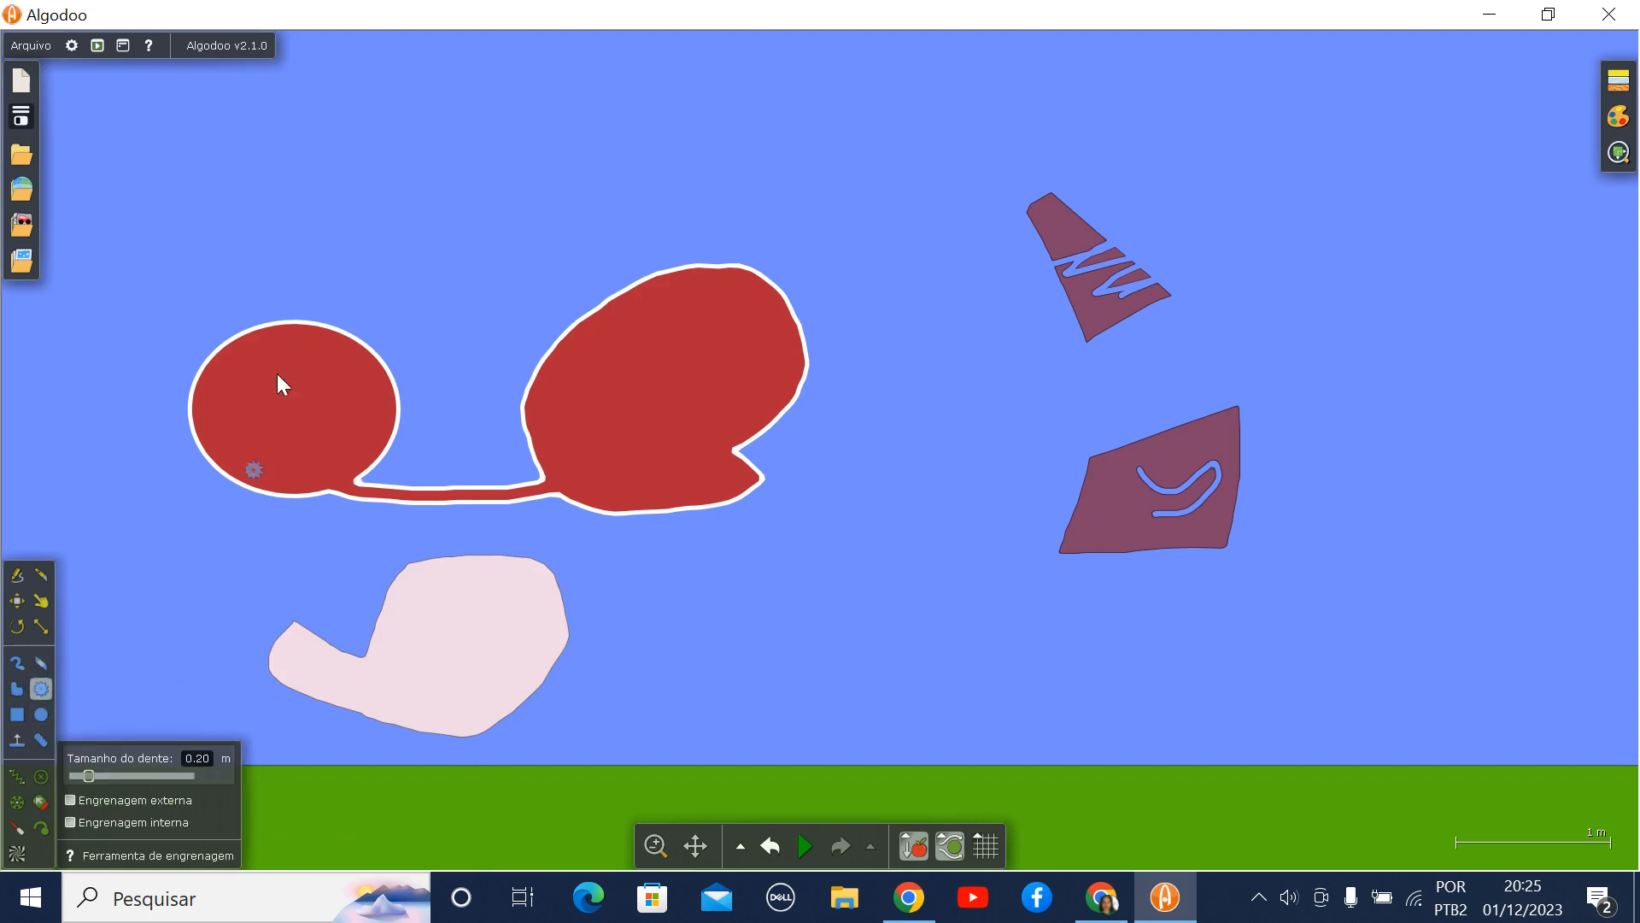
drag(312, 152, 348, 206)
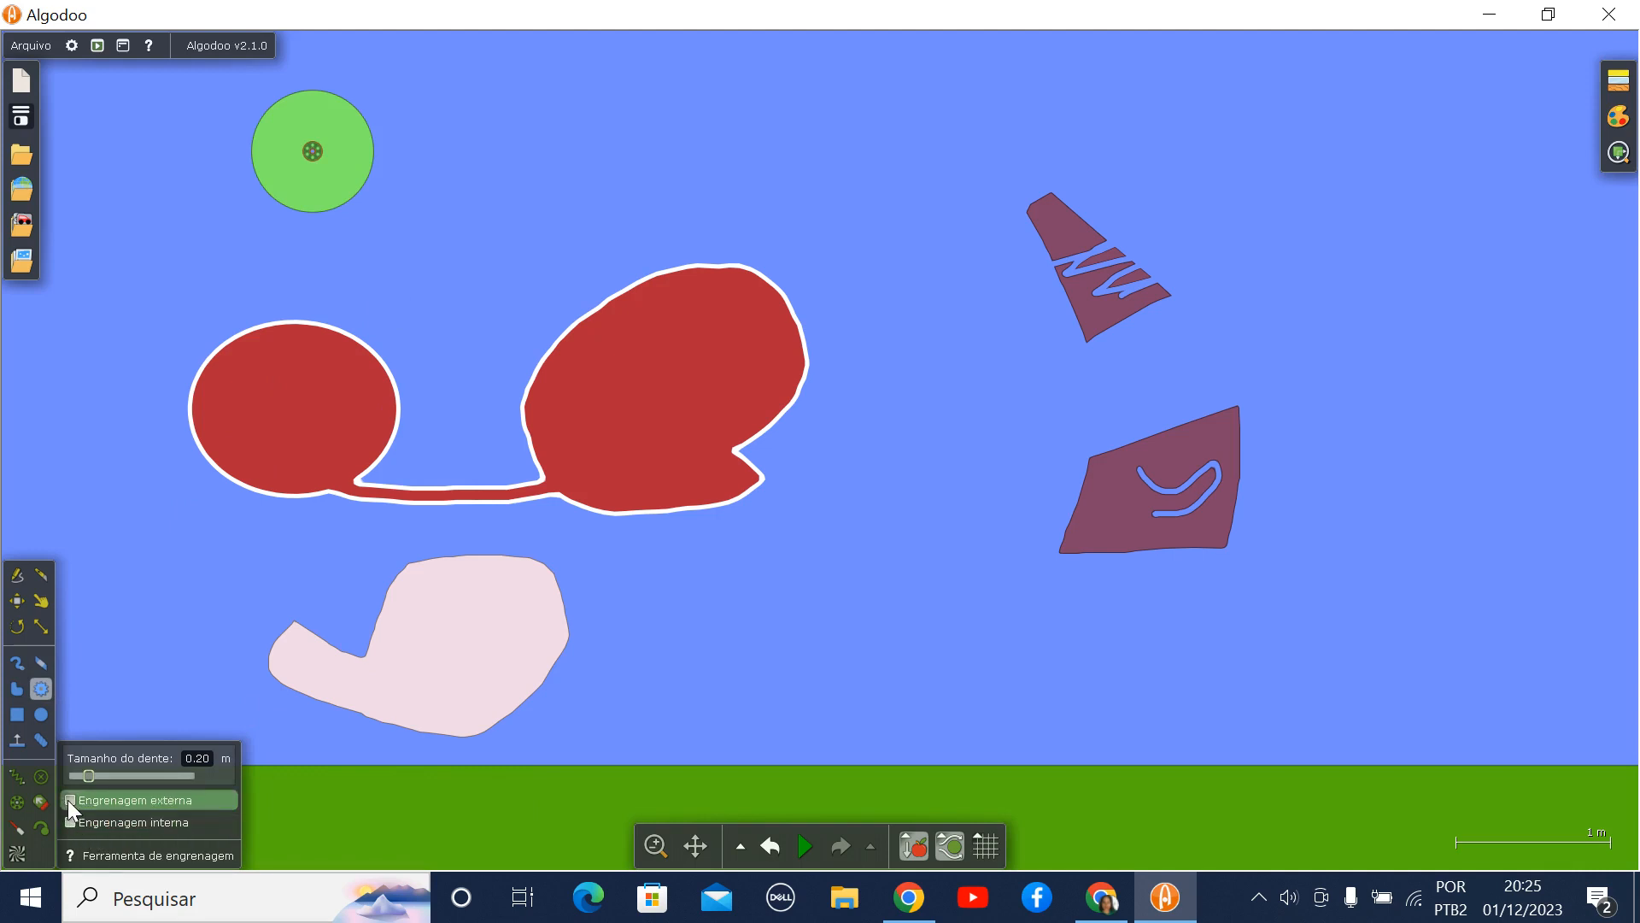
drag(507, 130, 534, 175)
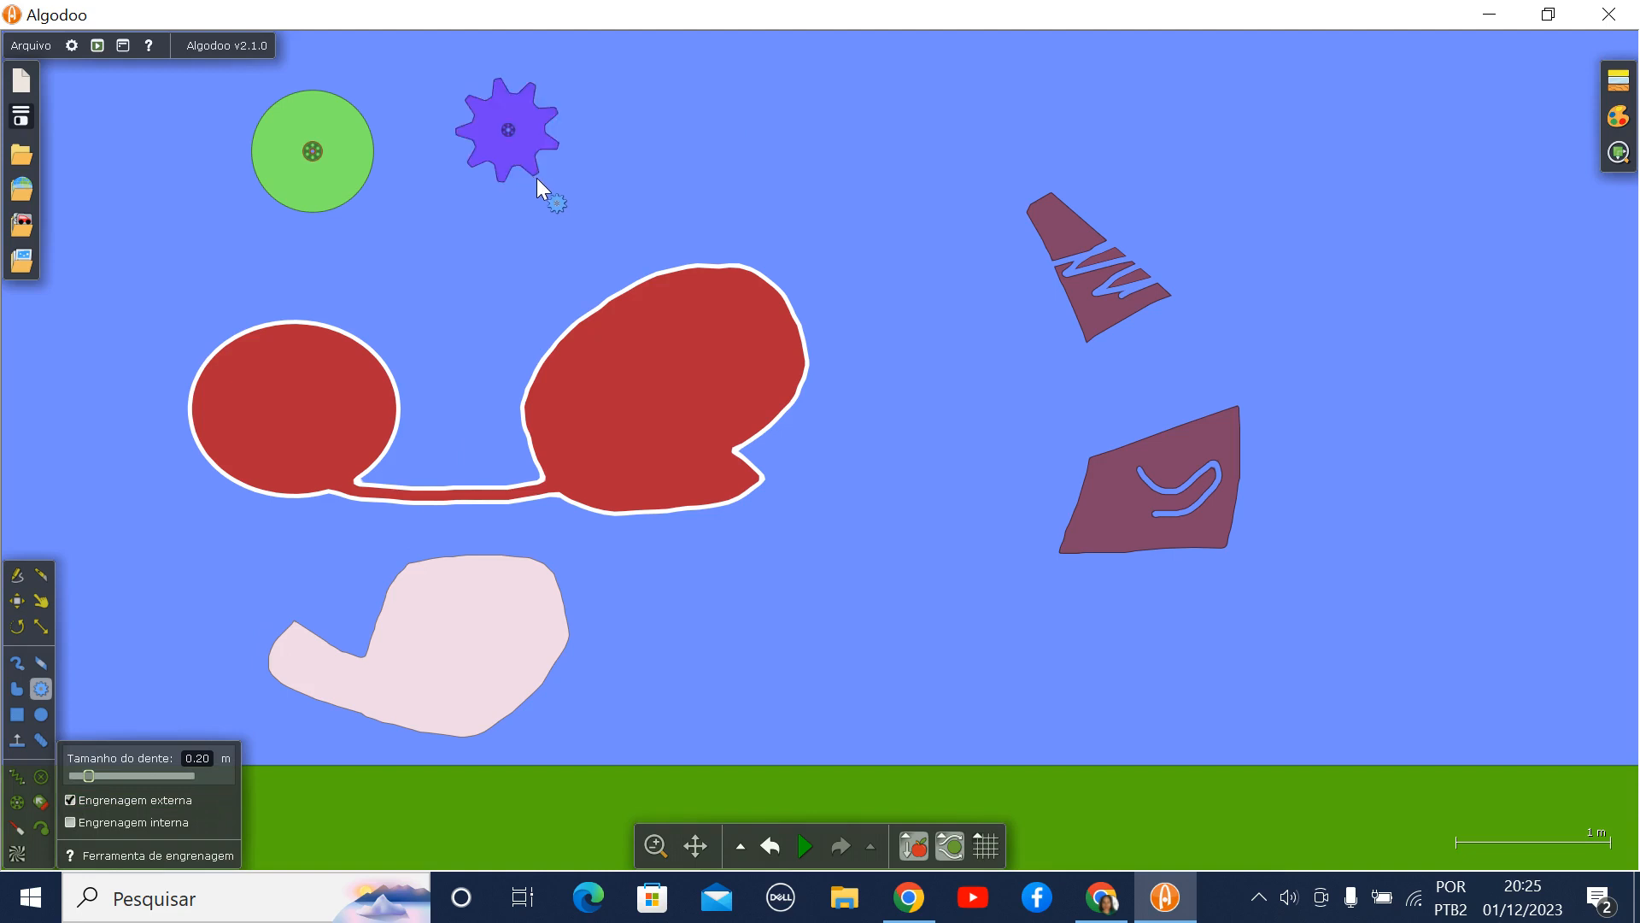
click(70, 823)
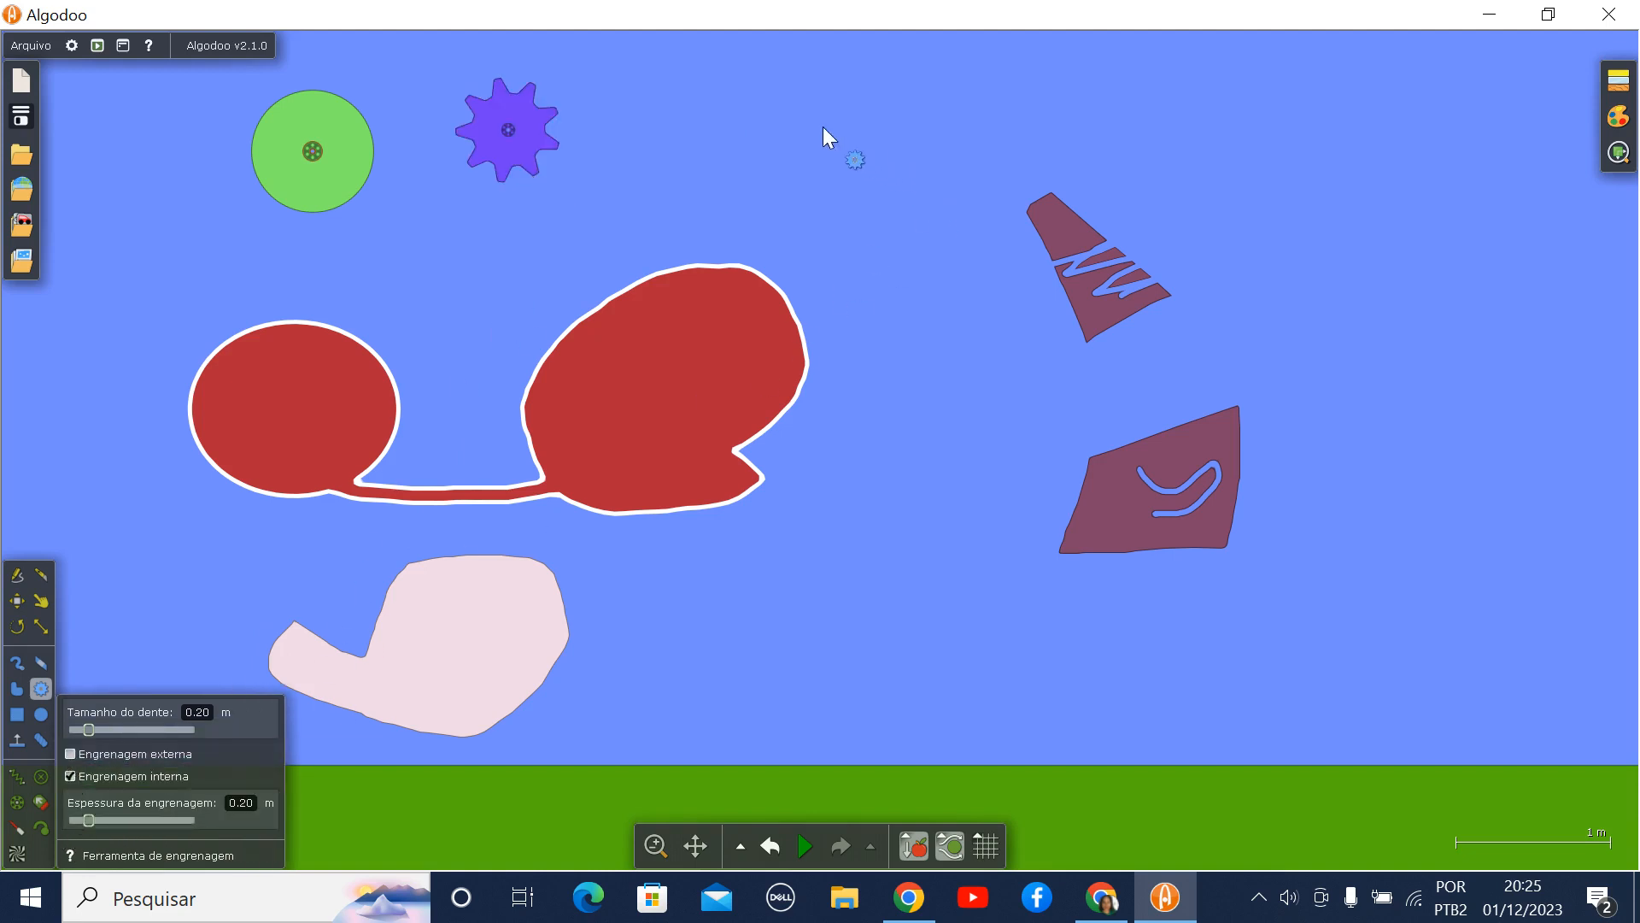
drag(805, 112, 853, 184)
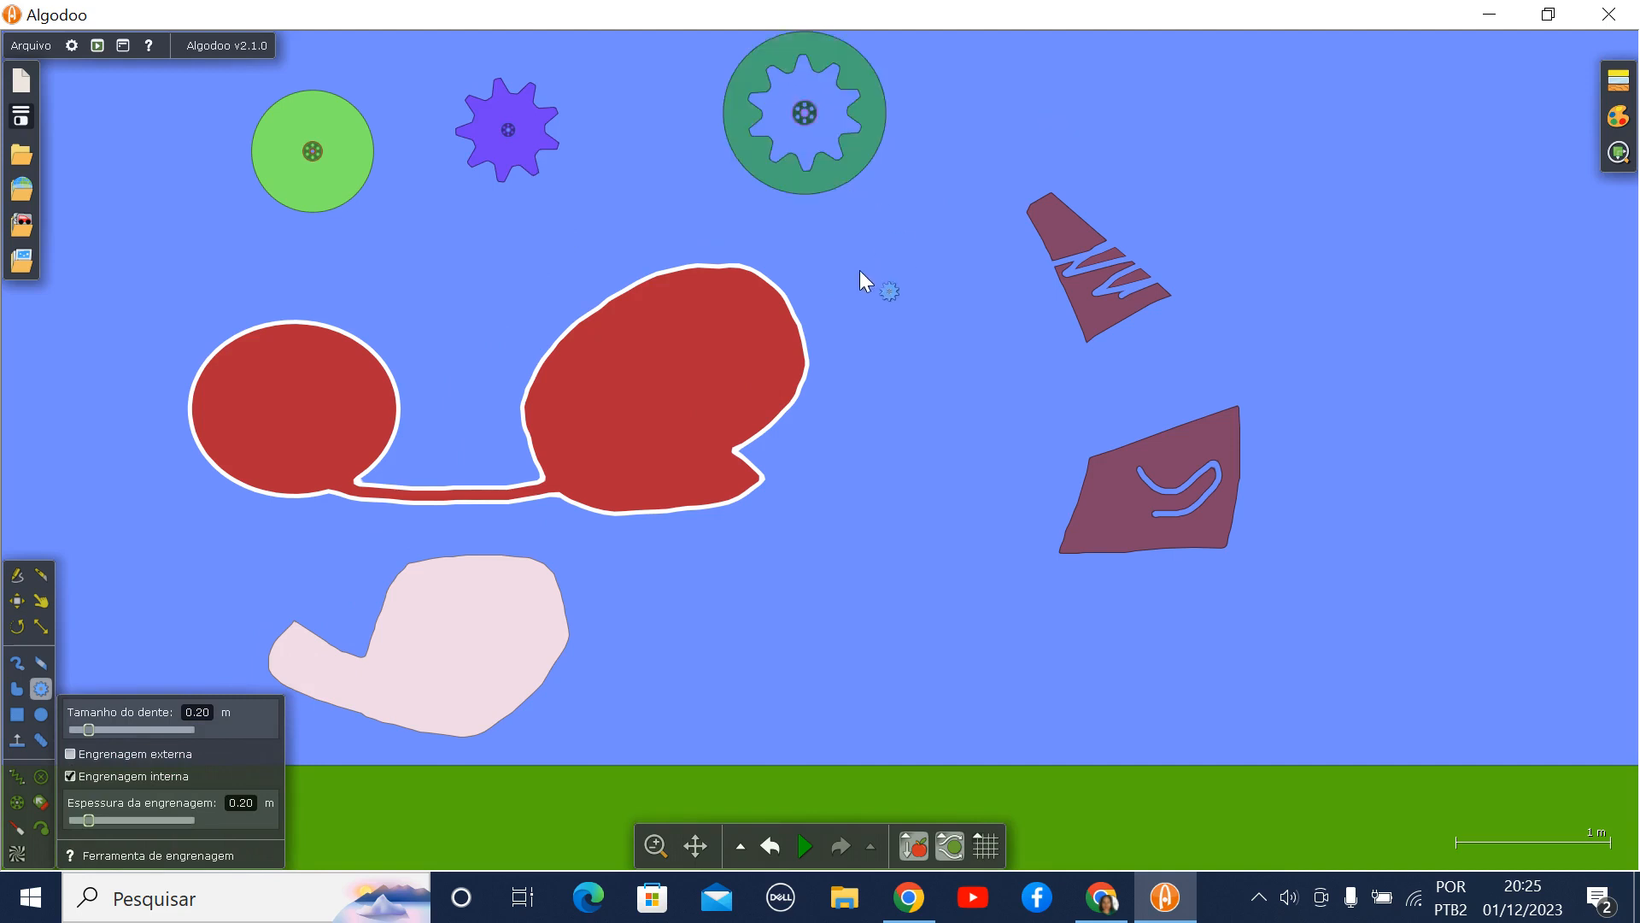
- Draw a gear with both external and internal options enabled, tooth size 0.47 m and gear thickness 0.55 m, beyond the purple pieces
click(70, 752)
drag(91, 724, 112, 728)
drag(87, 818, 115, 821)
drag(1378, 162, 1407, 237)
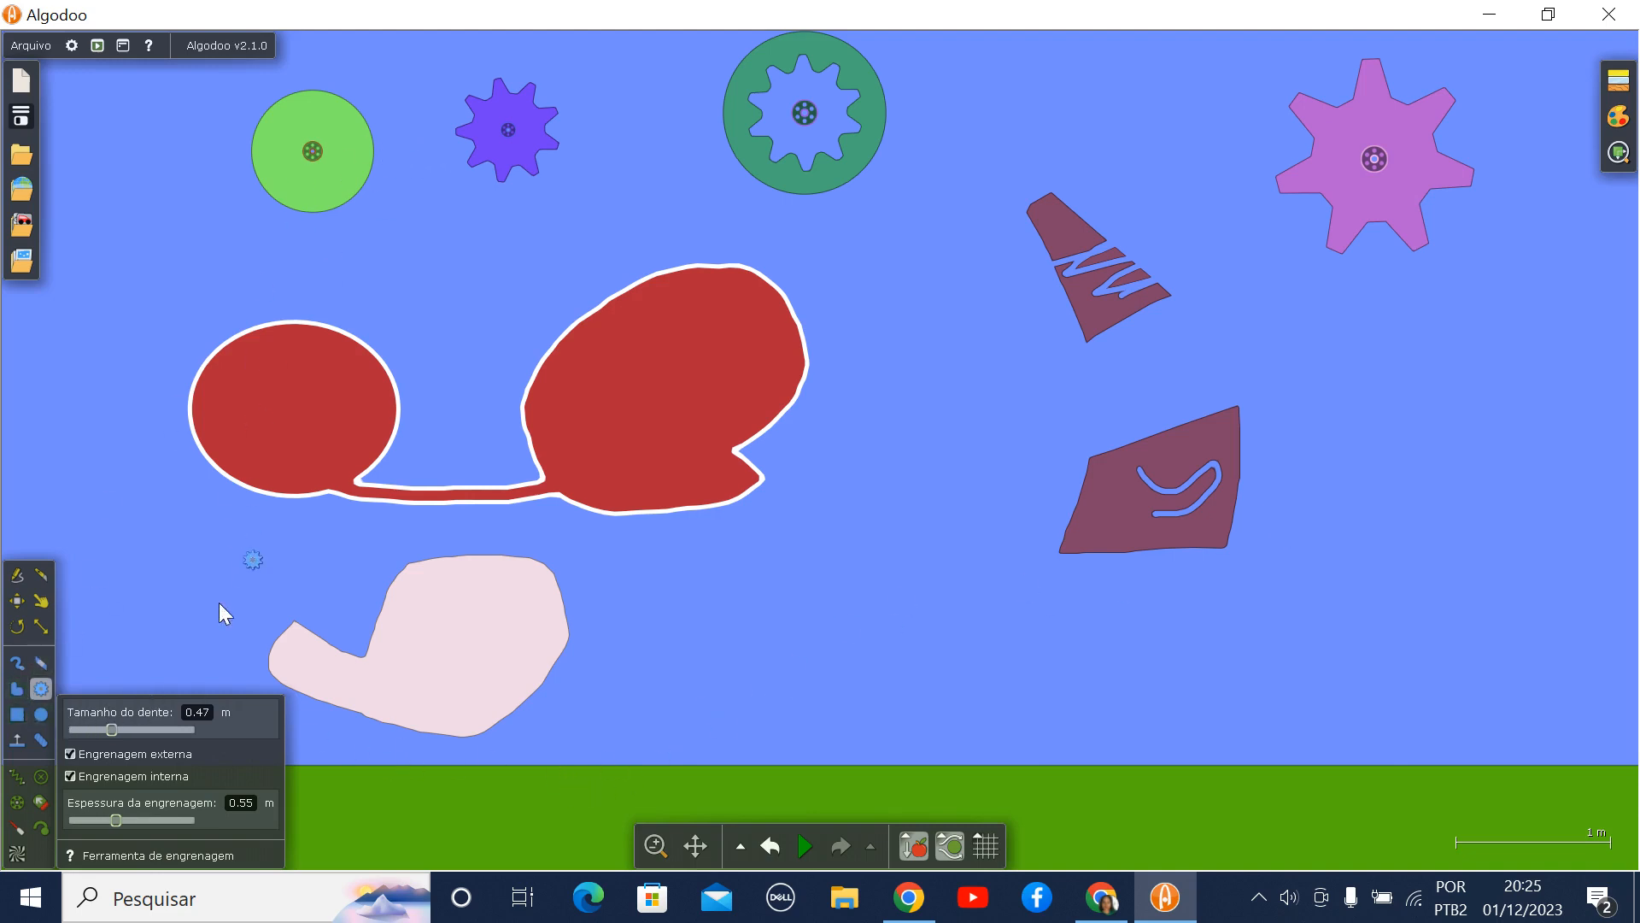
- Move the small violet external gear slightly down and to the right with the Mover tool
click(41, 600)
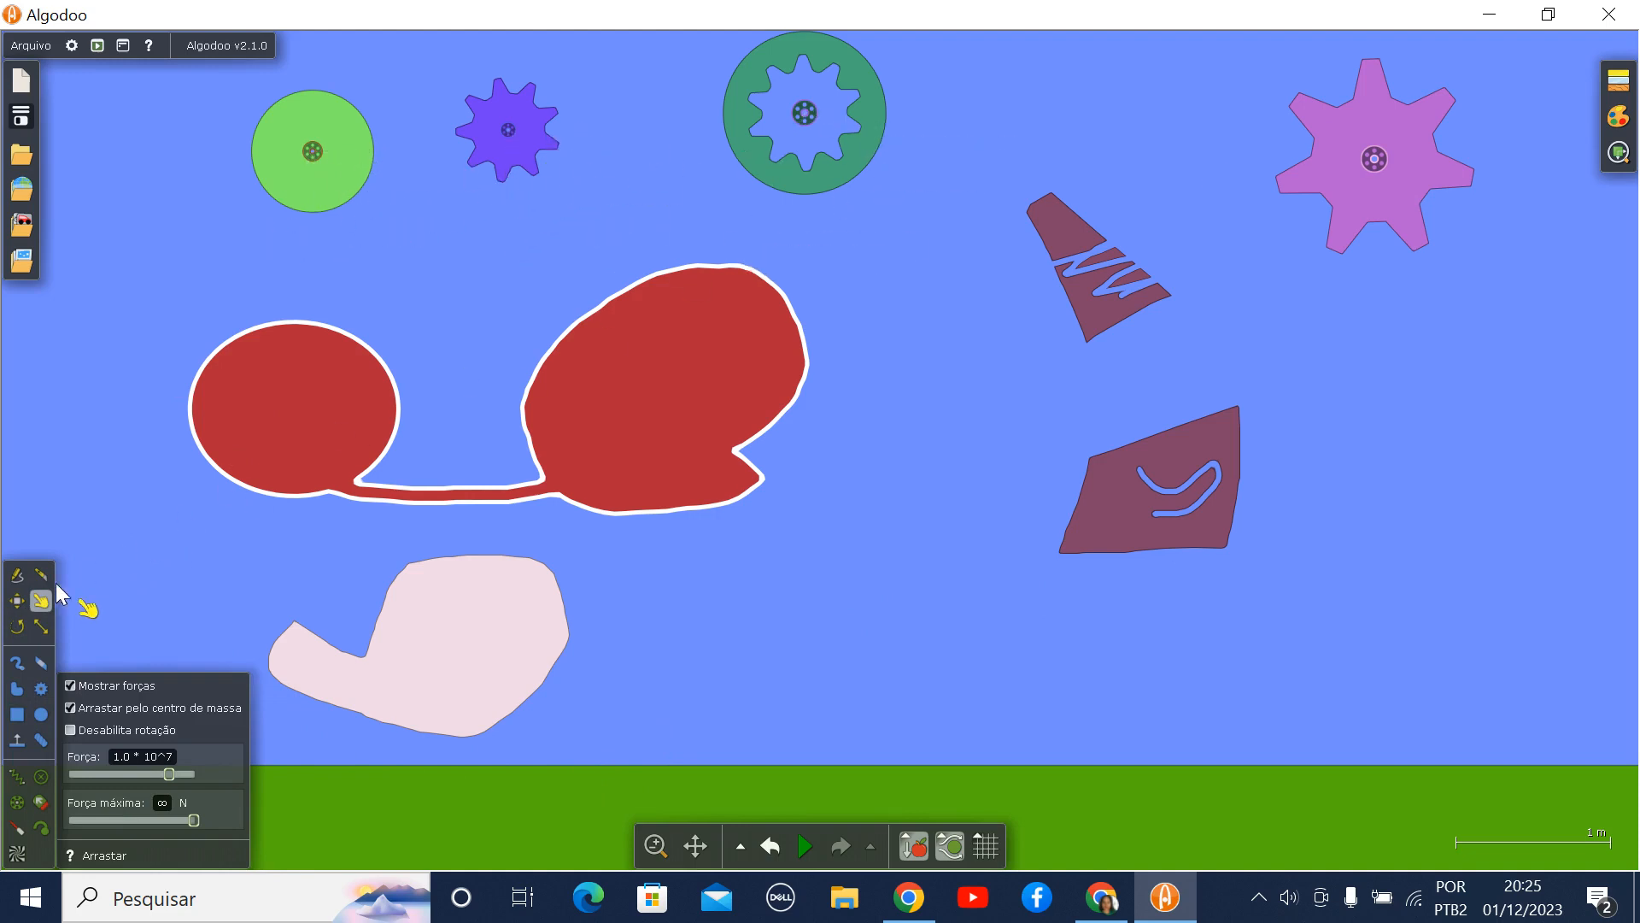
click(15, 603)
drag(537, 153, 567, 194)
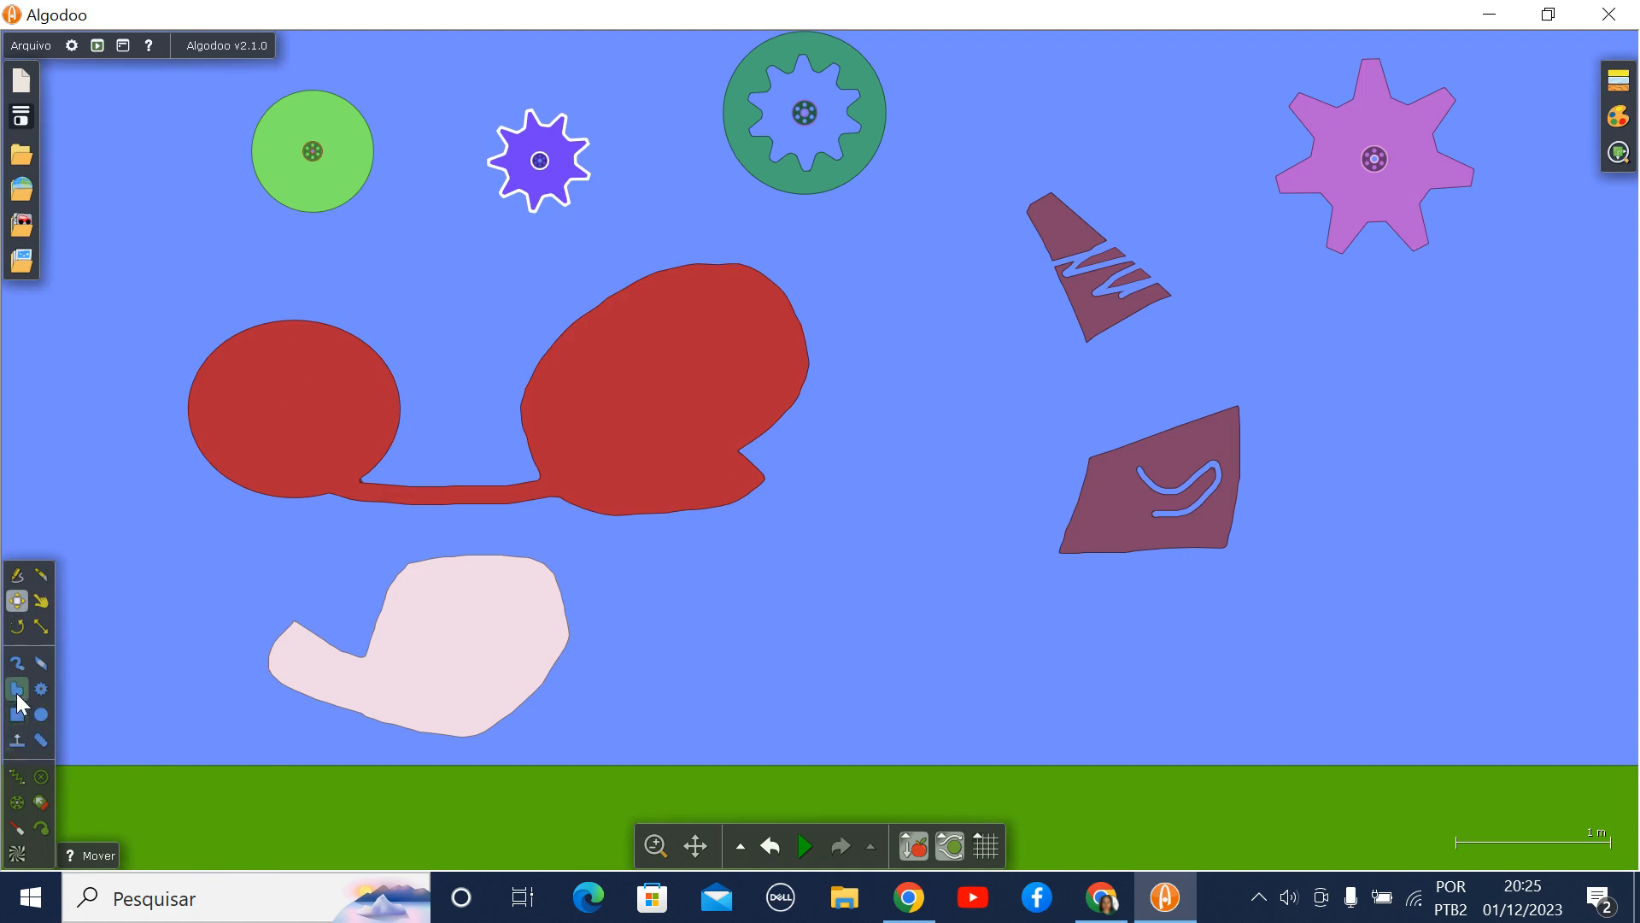
- Draw a tall rectangle below the large violet gear and a roughly square box beneath it
click(19, 722)
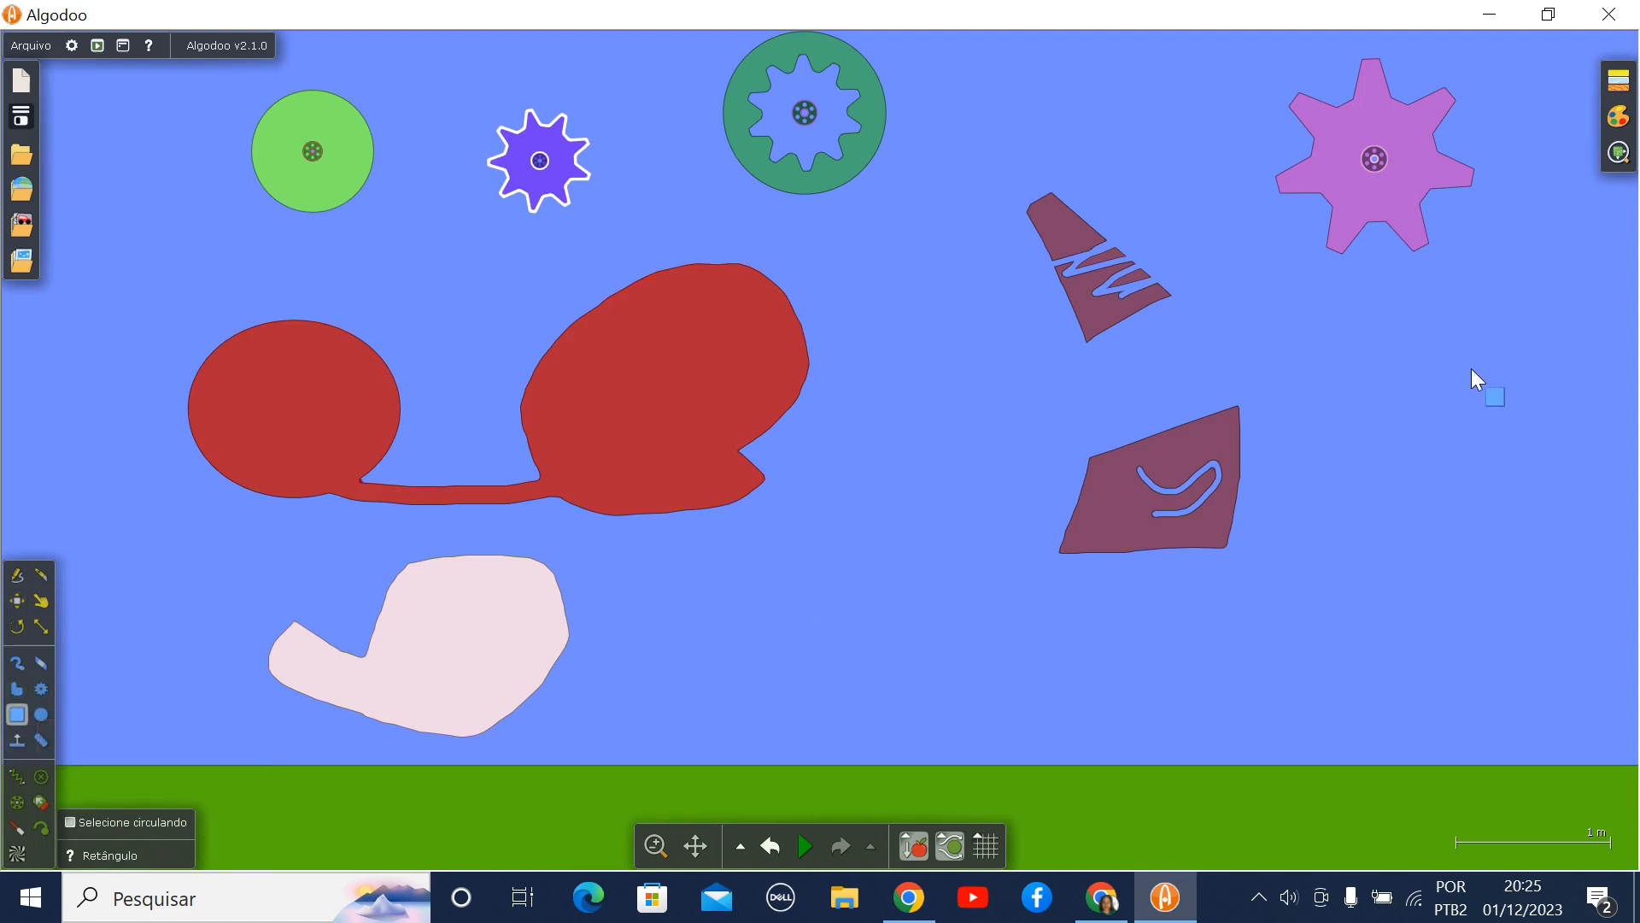
drag(1441, 381, 1532, 498)
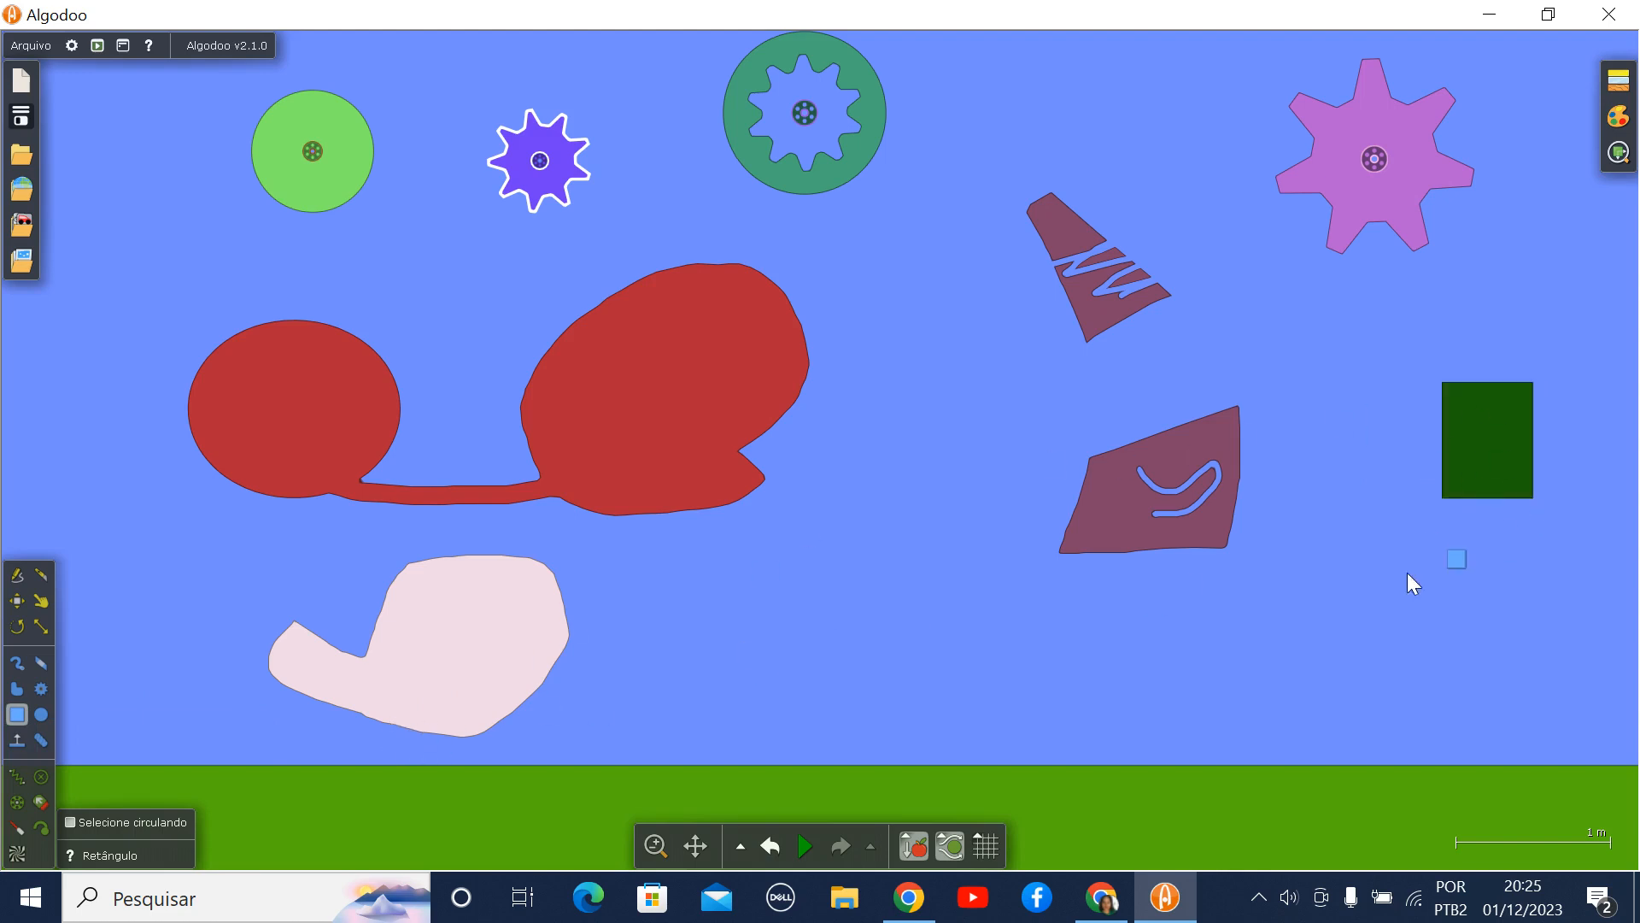
drag(1368, 579, 1468, 676)
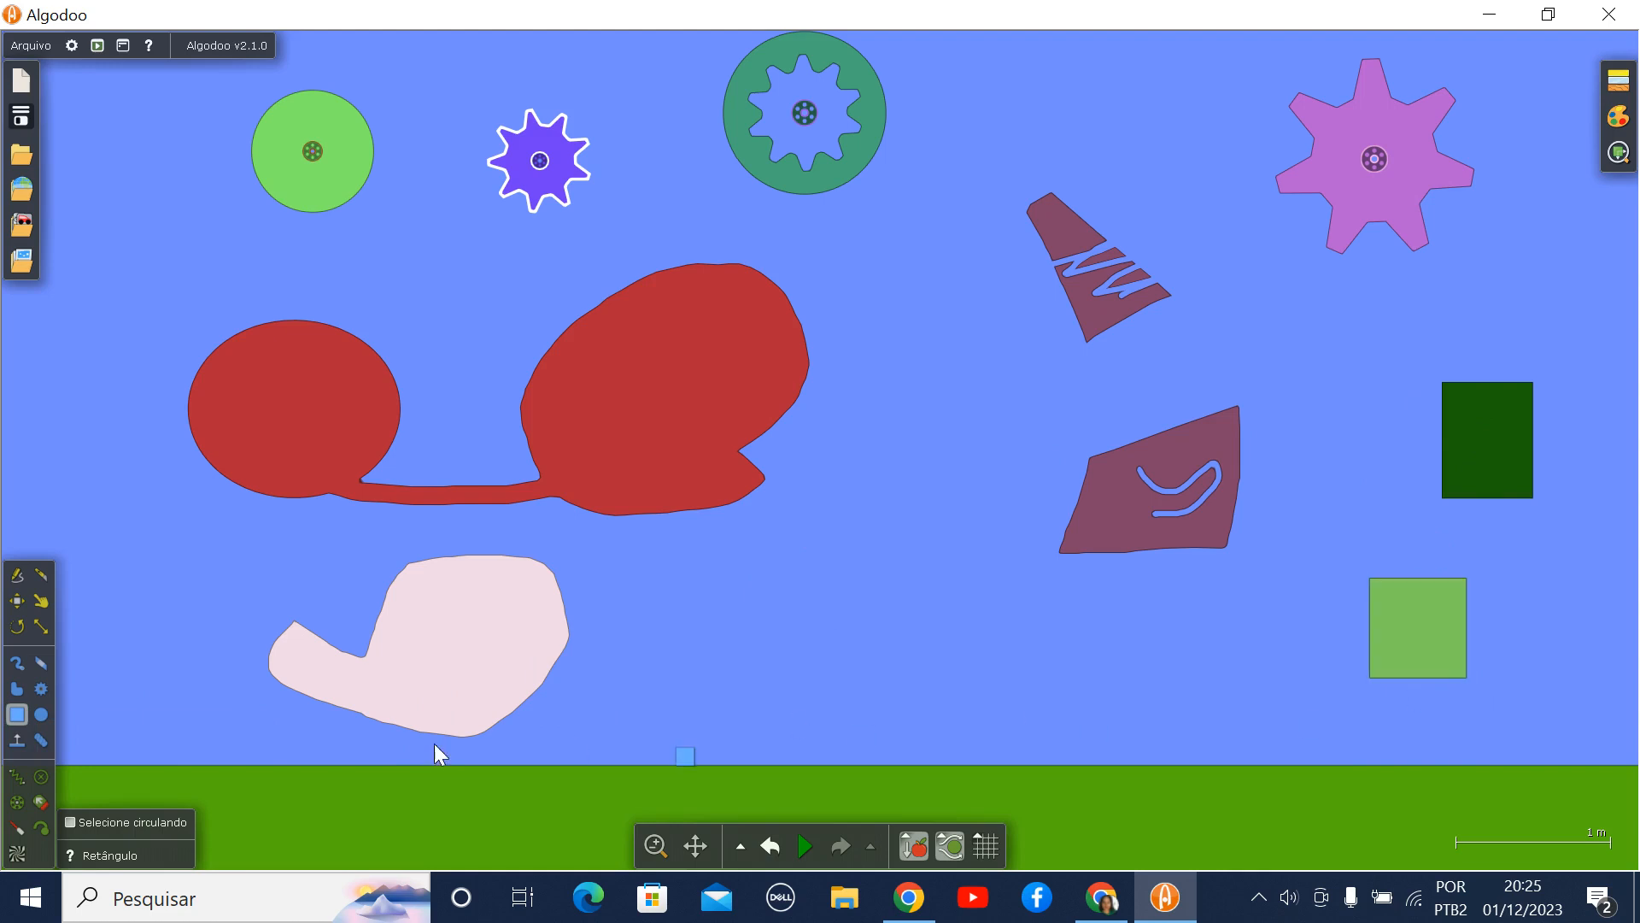
- Draw a circle beside the pale pink polygon and add an infinite plane sloping down across it at about 45°
click(41, 714)
drag(159, 606, 204, 669)
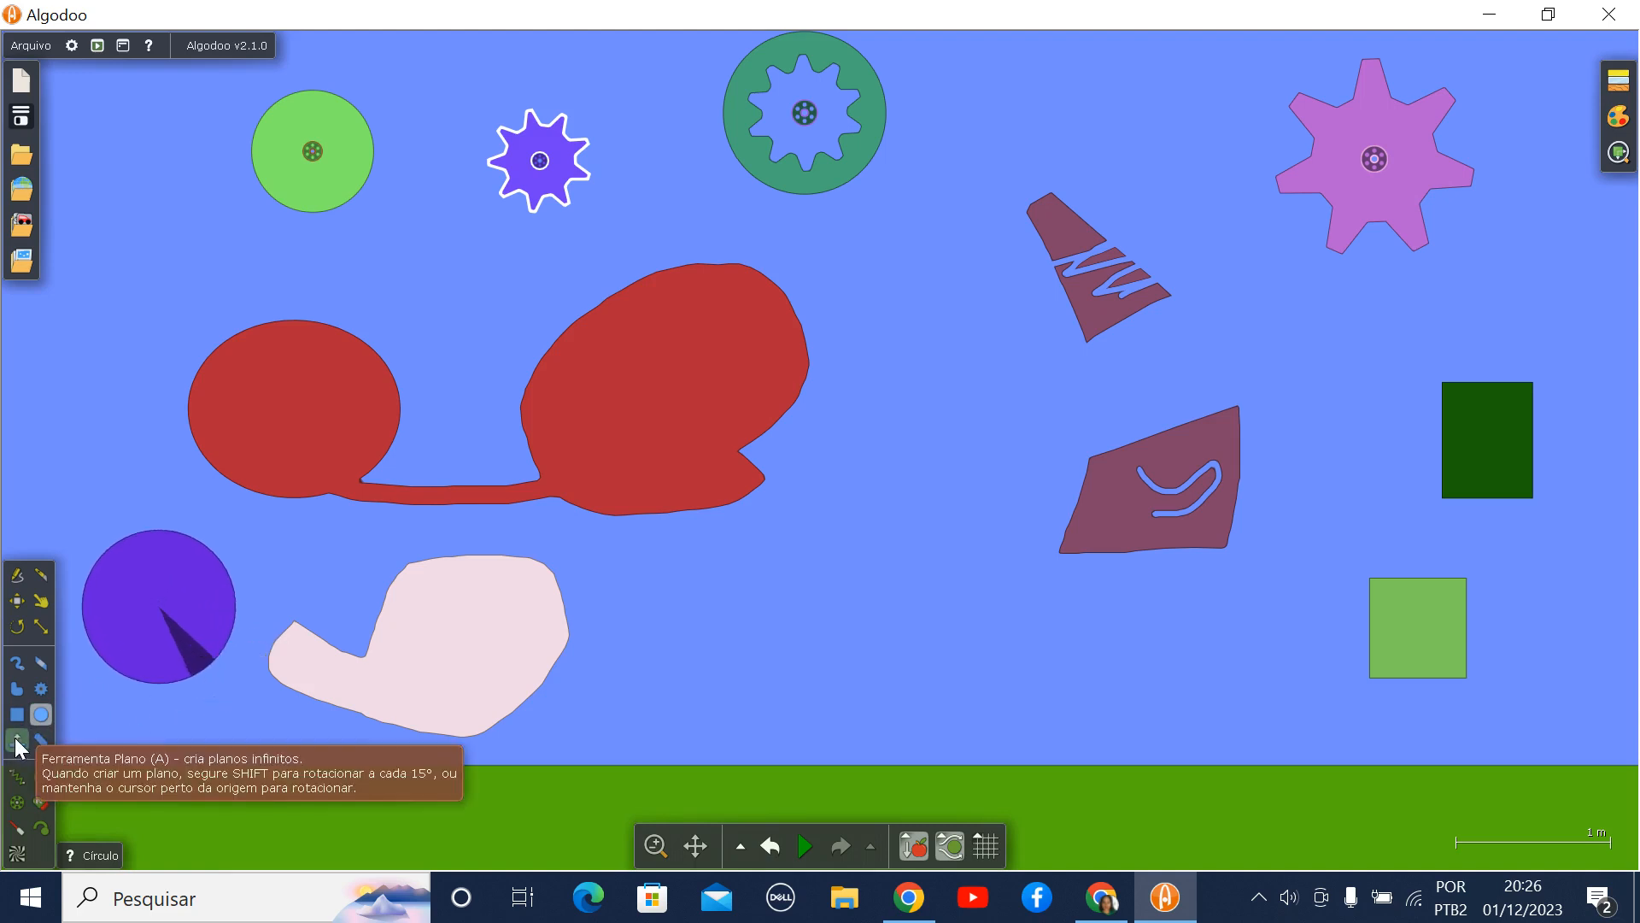
click(18, 741)
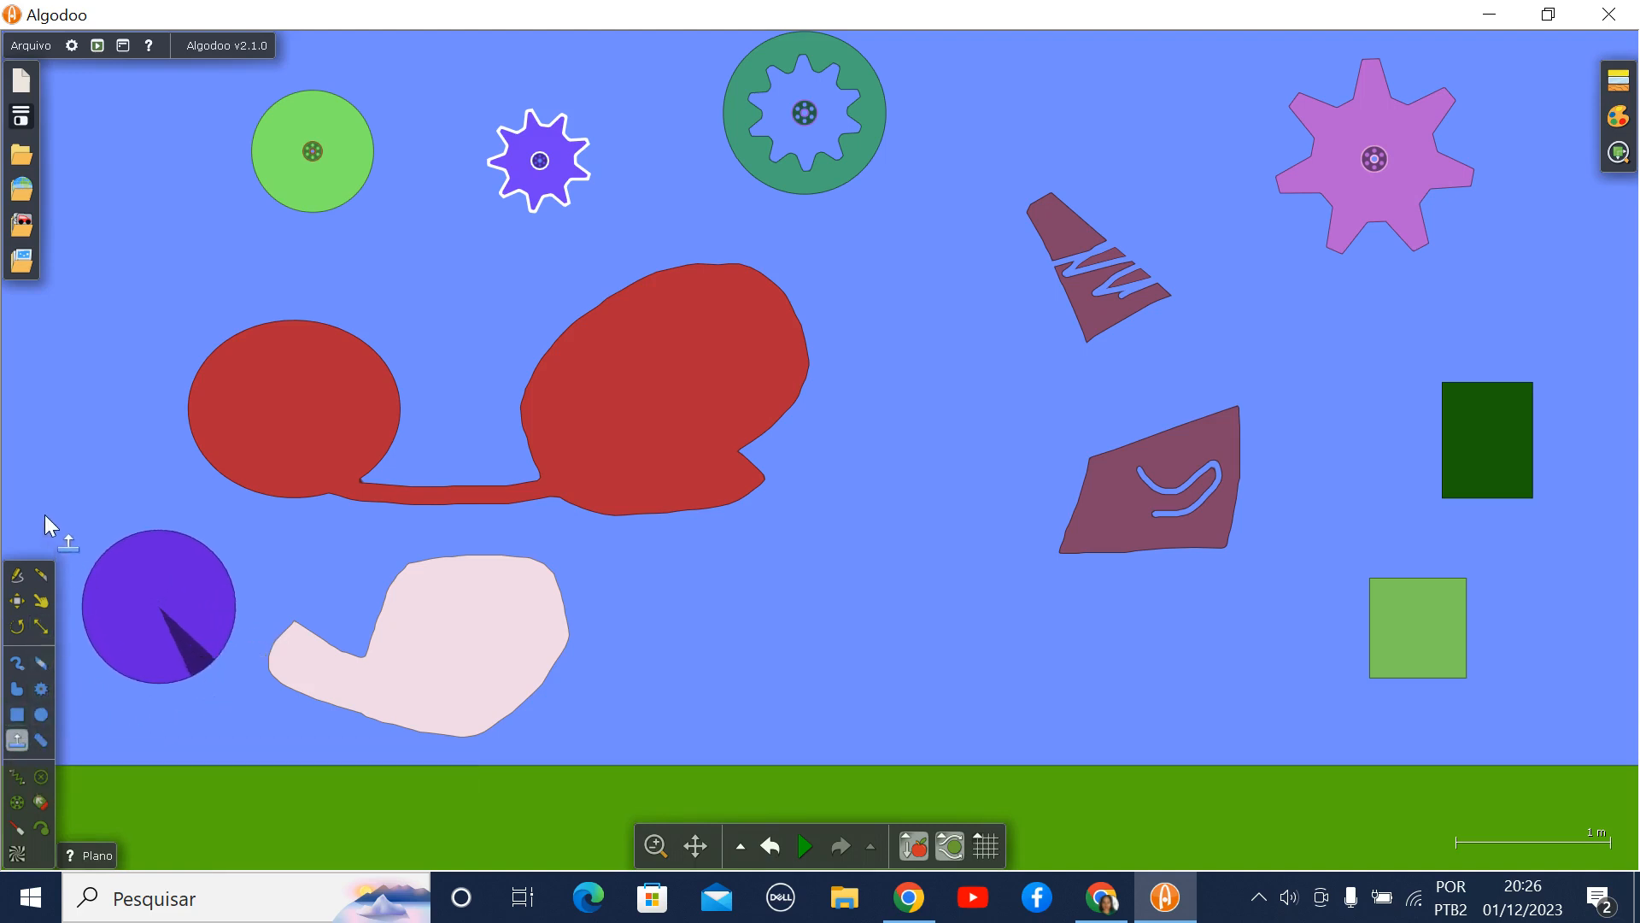
drag(45, 514, 120, 451)
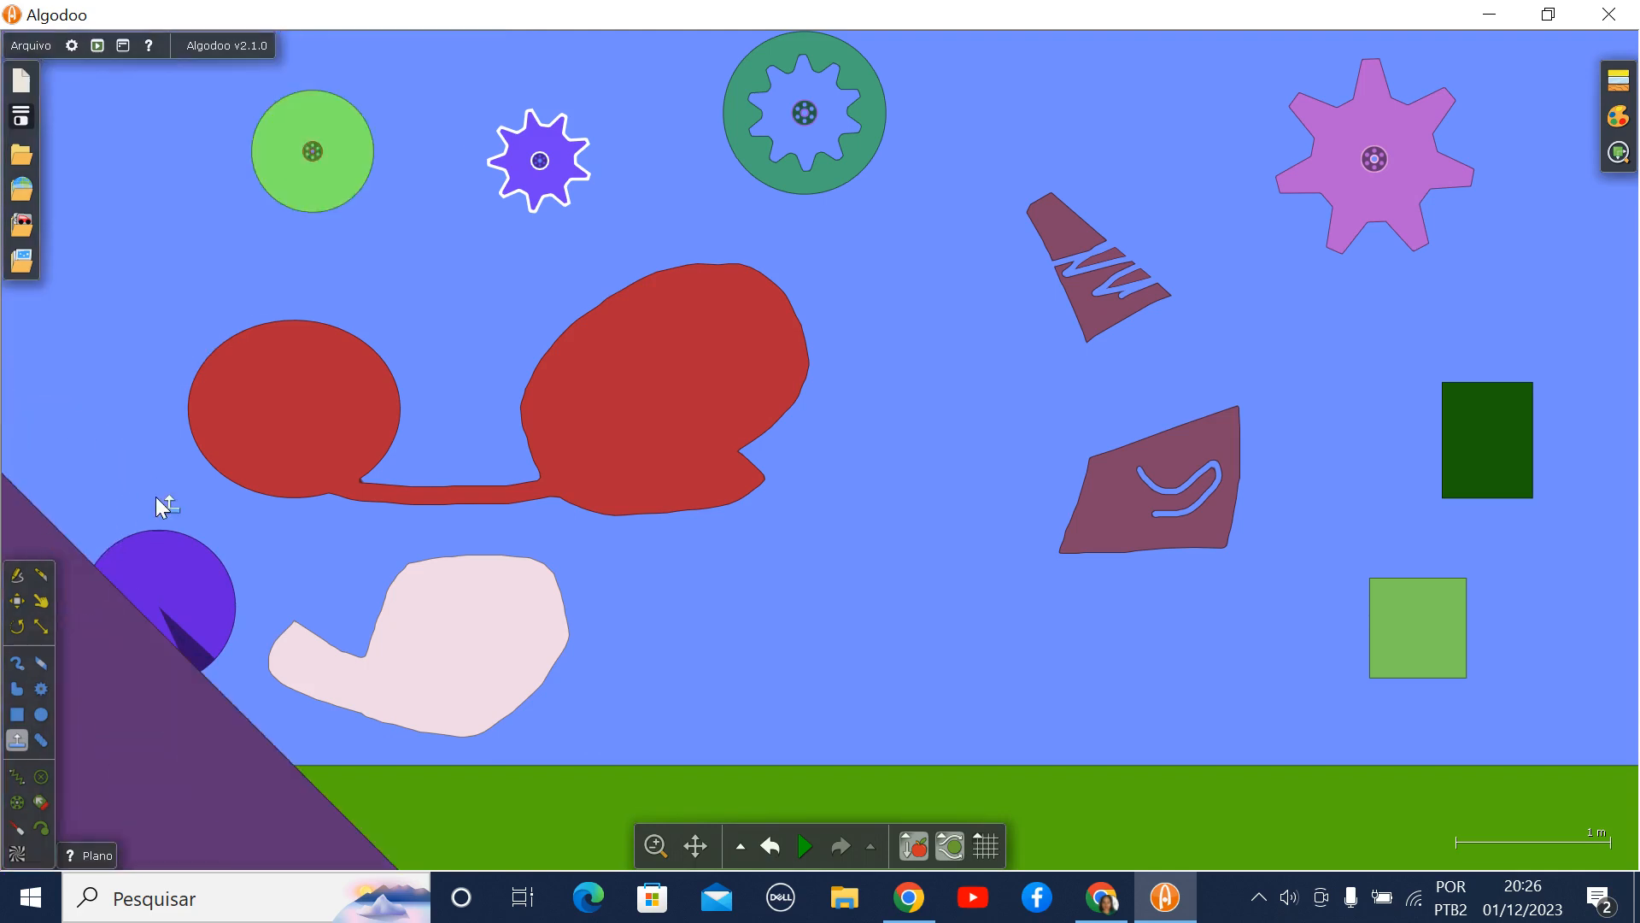
- Draw one rope over the large violet gear to the dark green rectangle and another over the small violet gear to the red shape
click(42, 740)
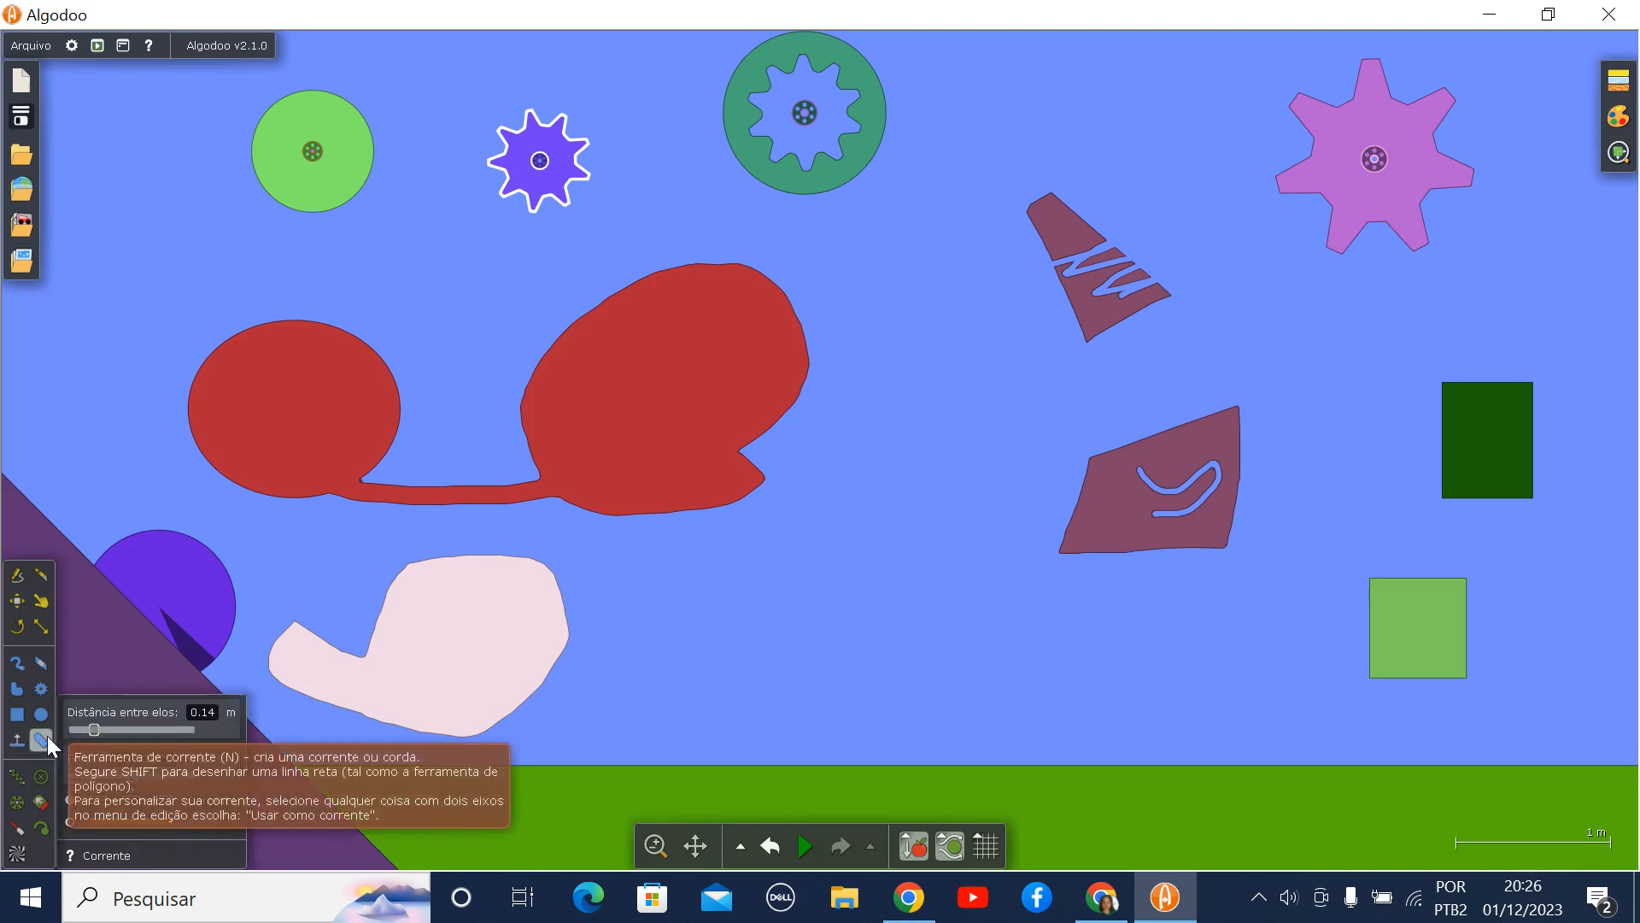
mouse_move(187, 726)
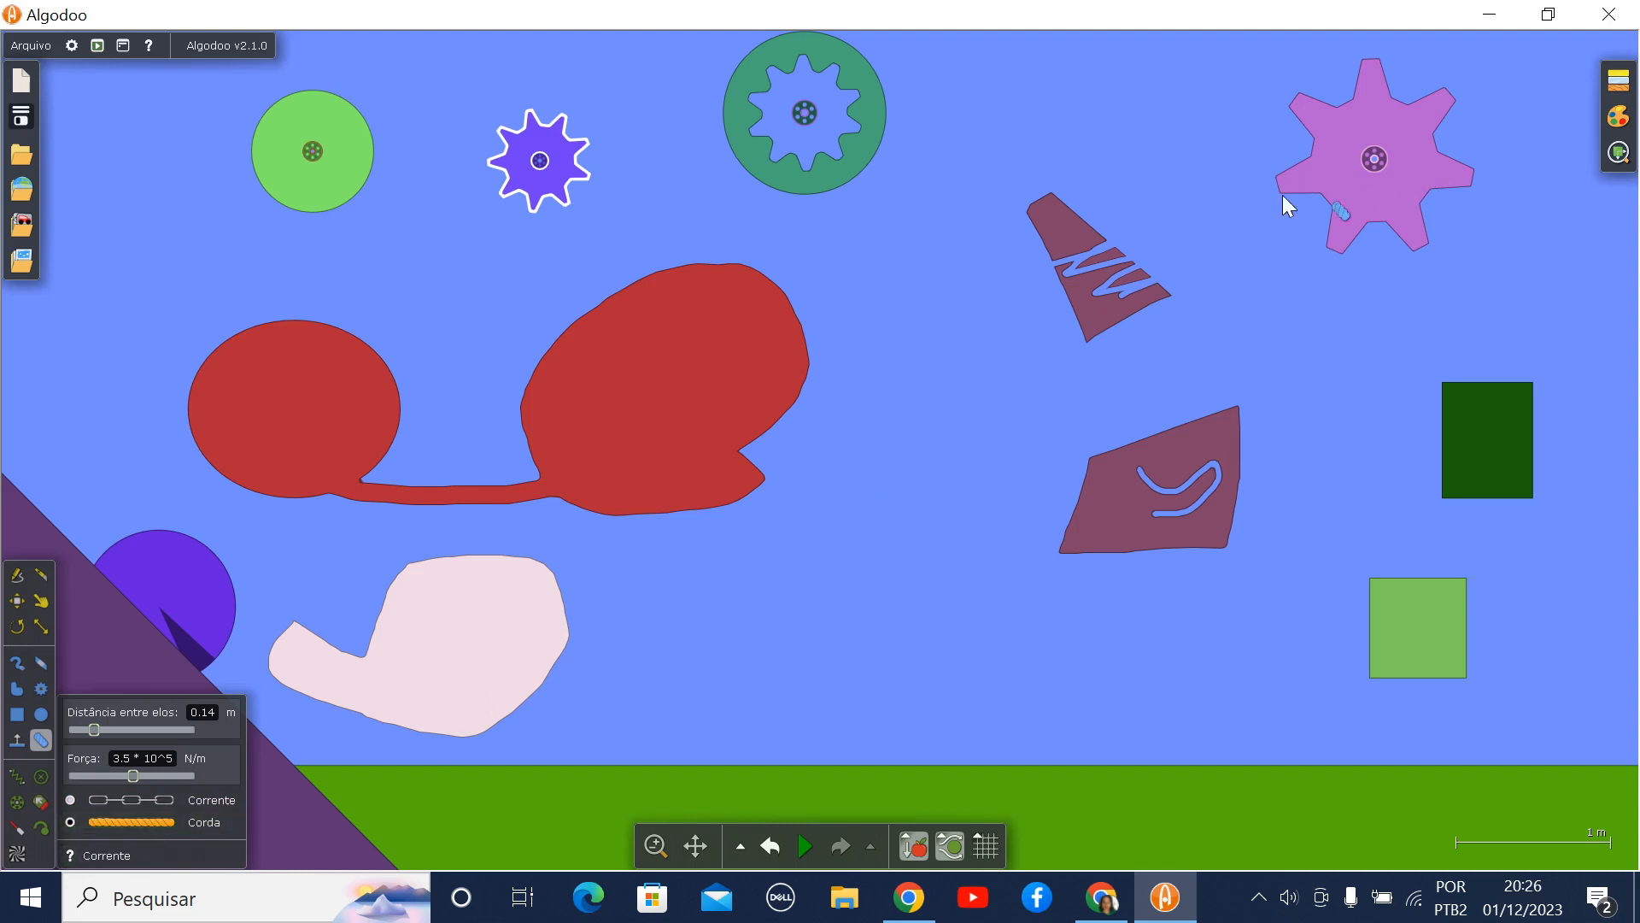
mouse_move(1222, 268)
mouse_down()
mouse_move(1222, 207)
mouse_move(1276, 96)
mouse_move(1360, 36)
mouse_move(1468, 75)
mouse_move(1515, 167)
mouse_move(1497, 397)
mouse_up()
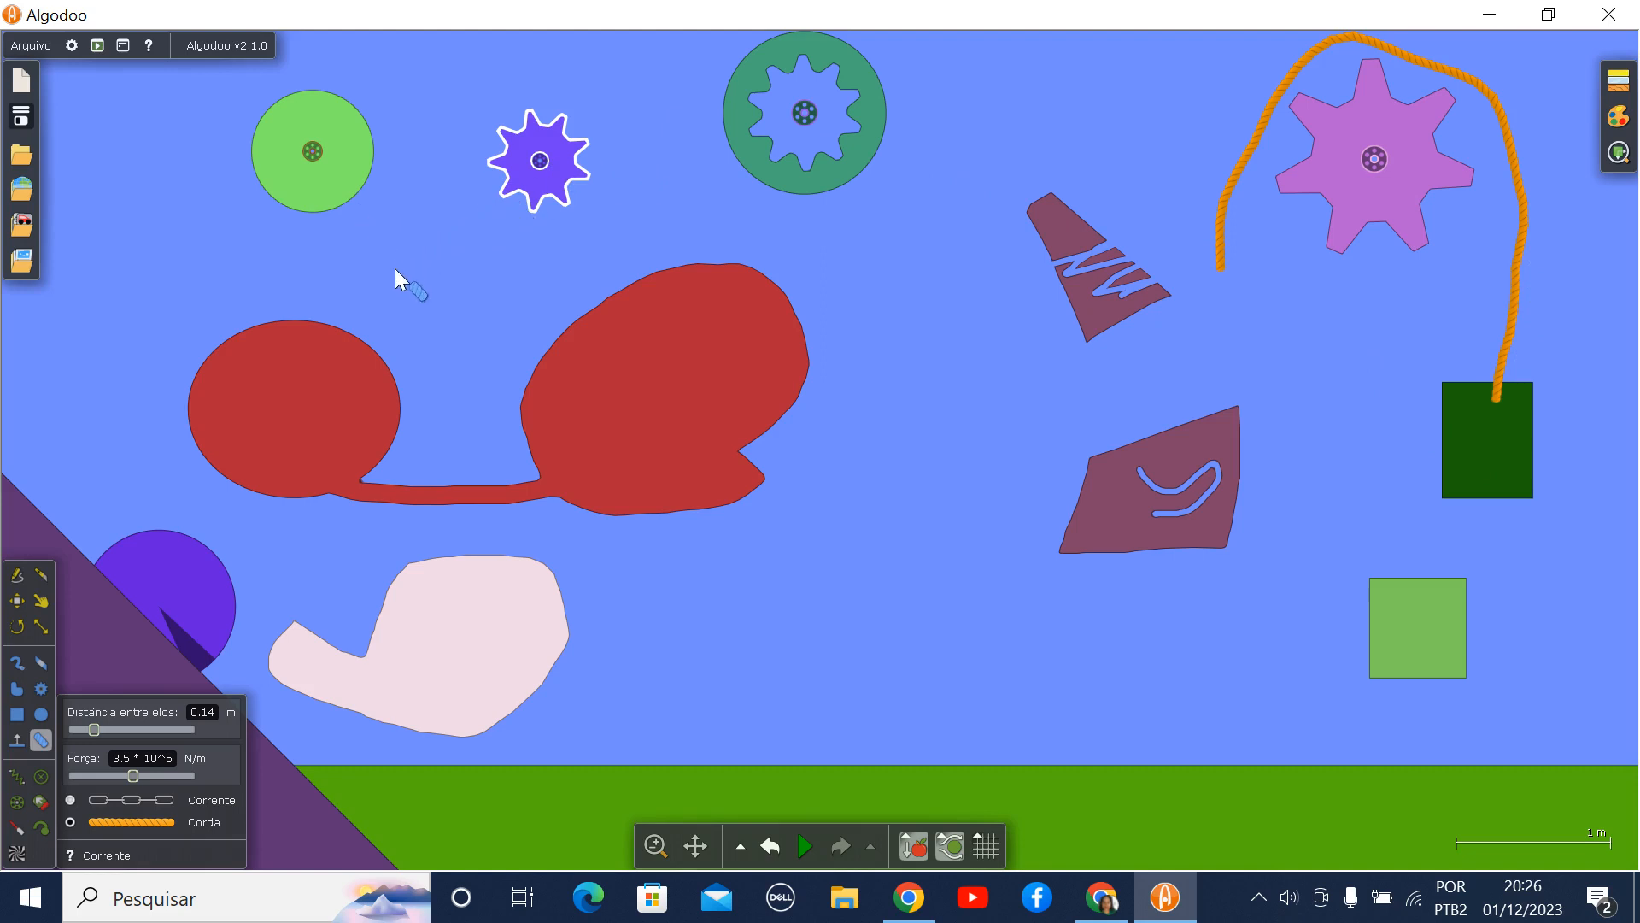
mouse_move(225, 256)
mouse_down()
mouse_move(304, 258)
mouse_move(469, 96)
mouse_move(583, 86)
mouse_move(648, 191)
mouse_move(655, 288)
mouse_move(671, 301)
mouse_up()
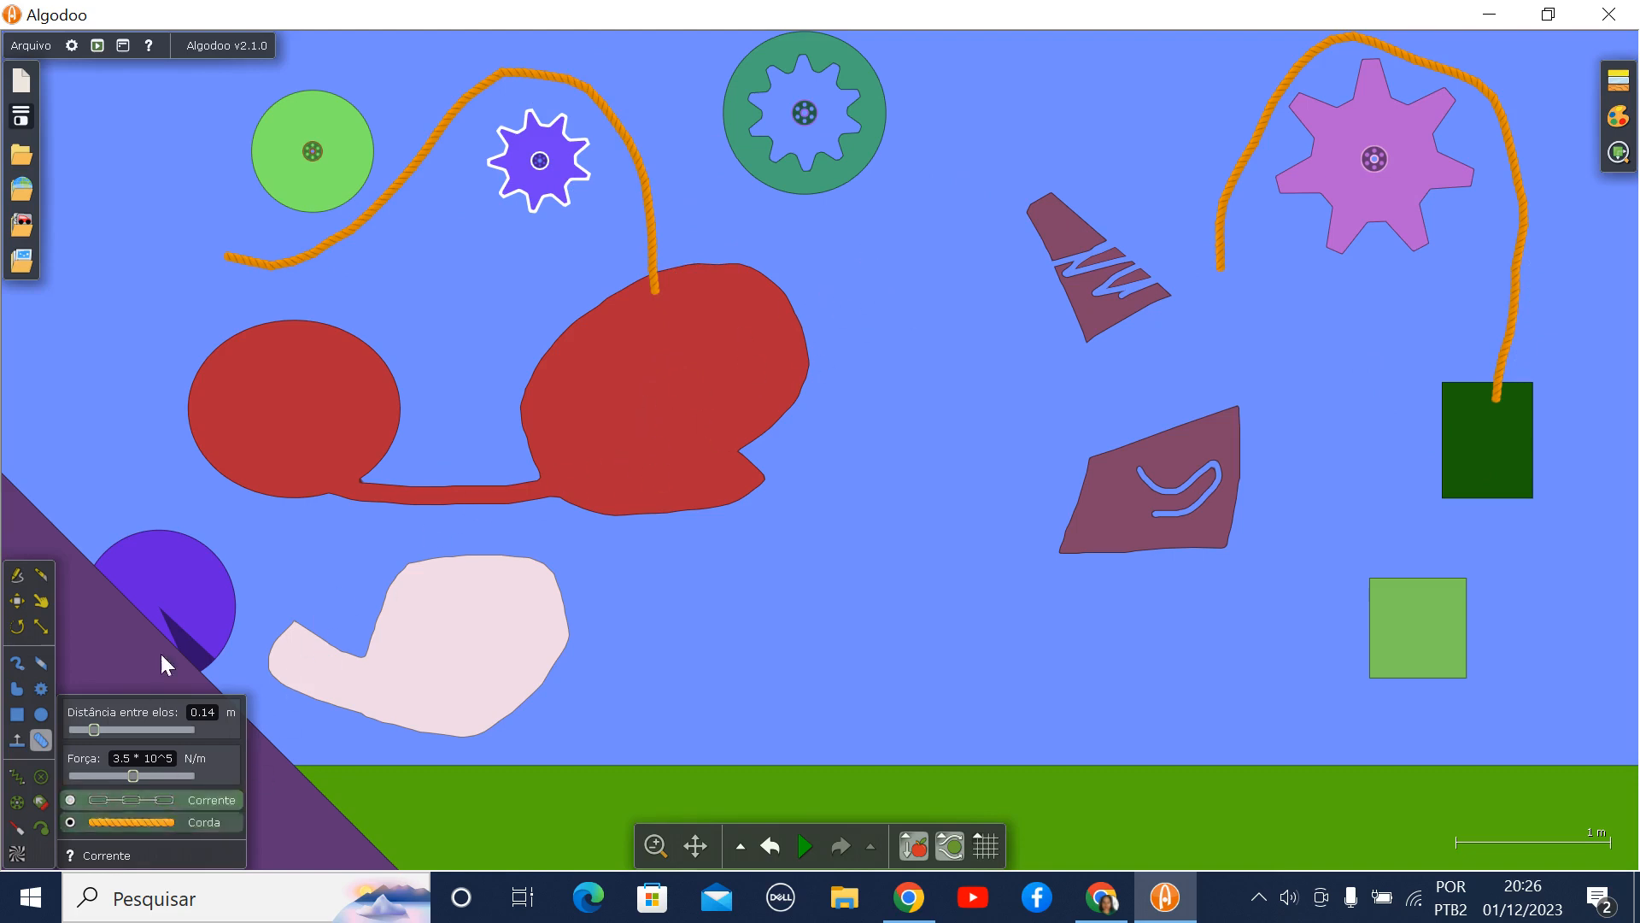
- Connect the pale pink polygon to the light green square with a spring and fix the upper purple piece to the background
click(18, 779)
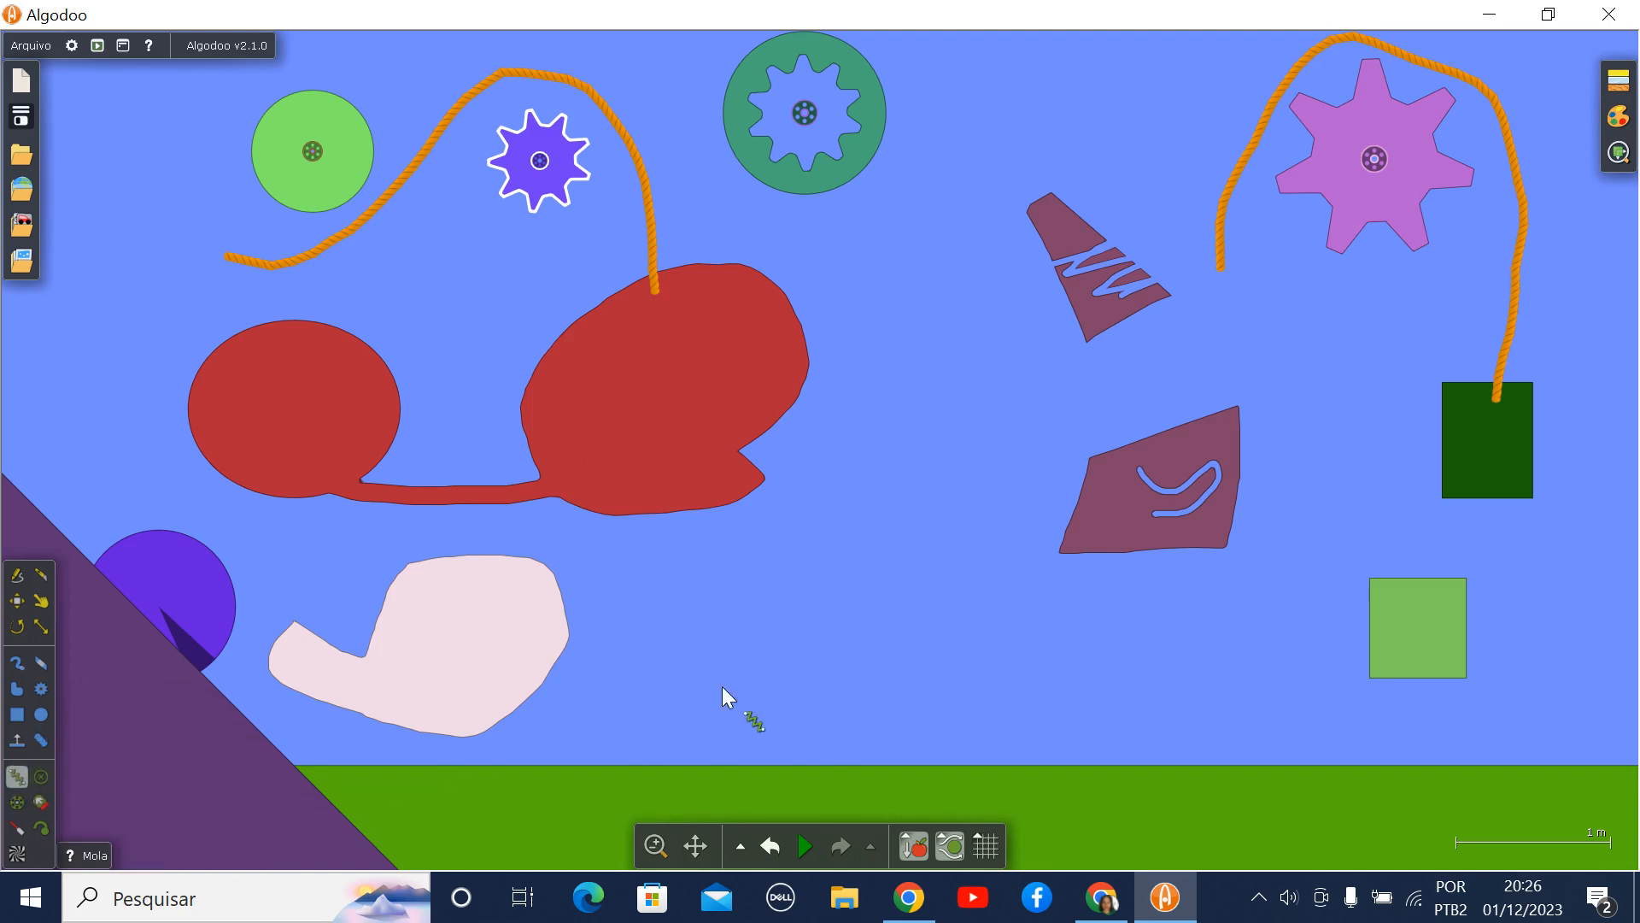
drag(547, 643, 1401, 629)
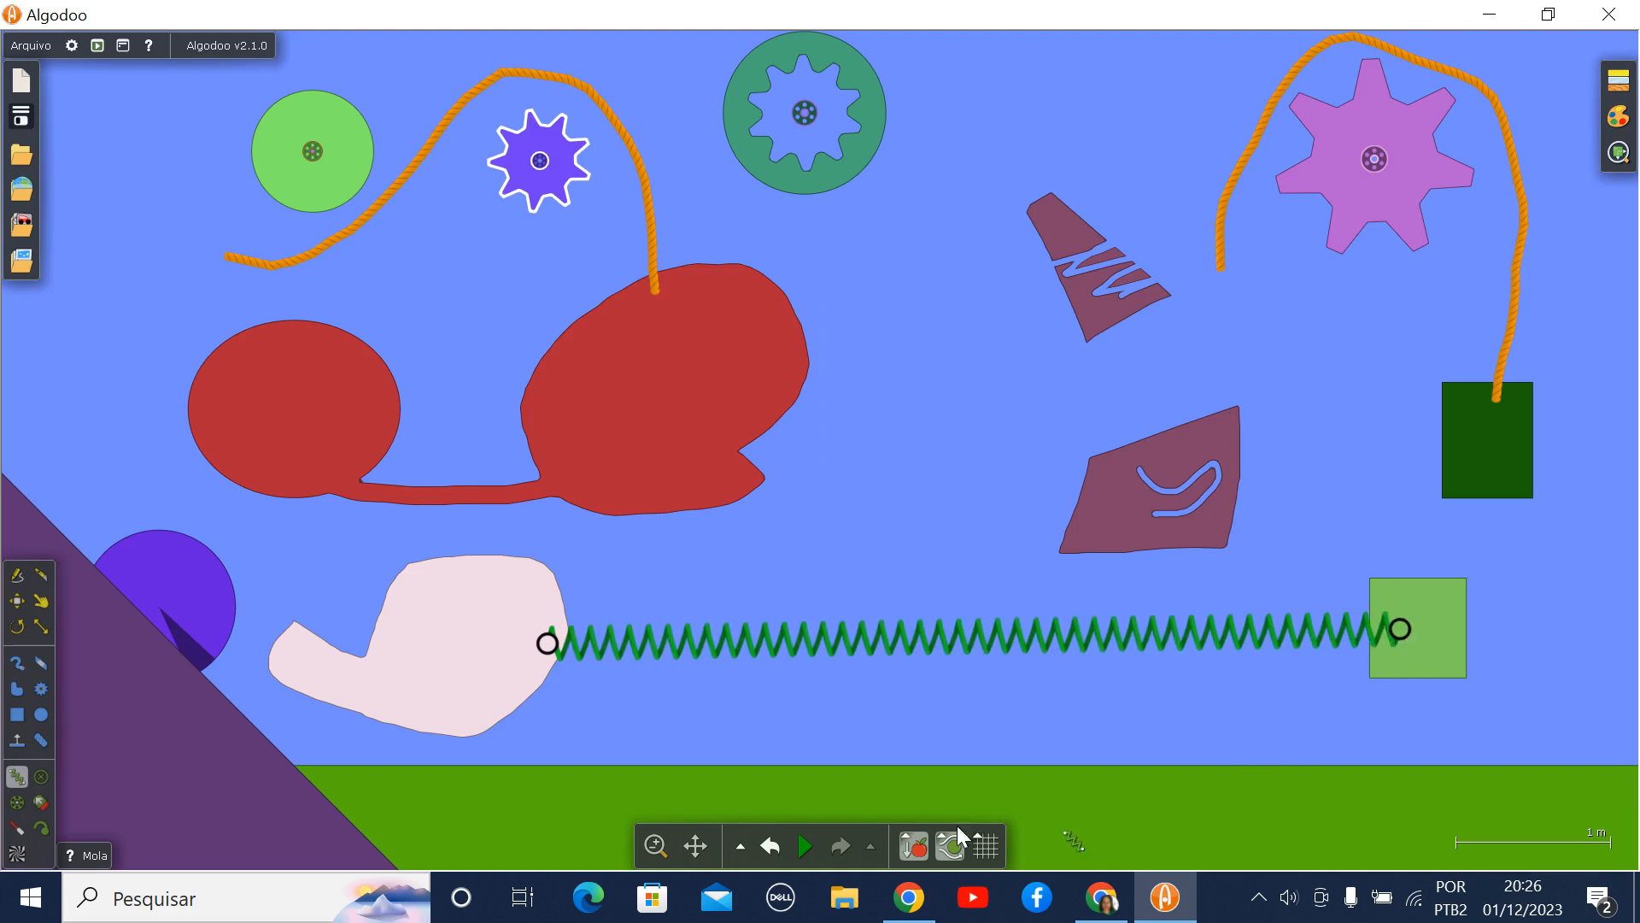
click(41, 778)
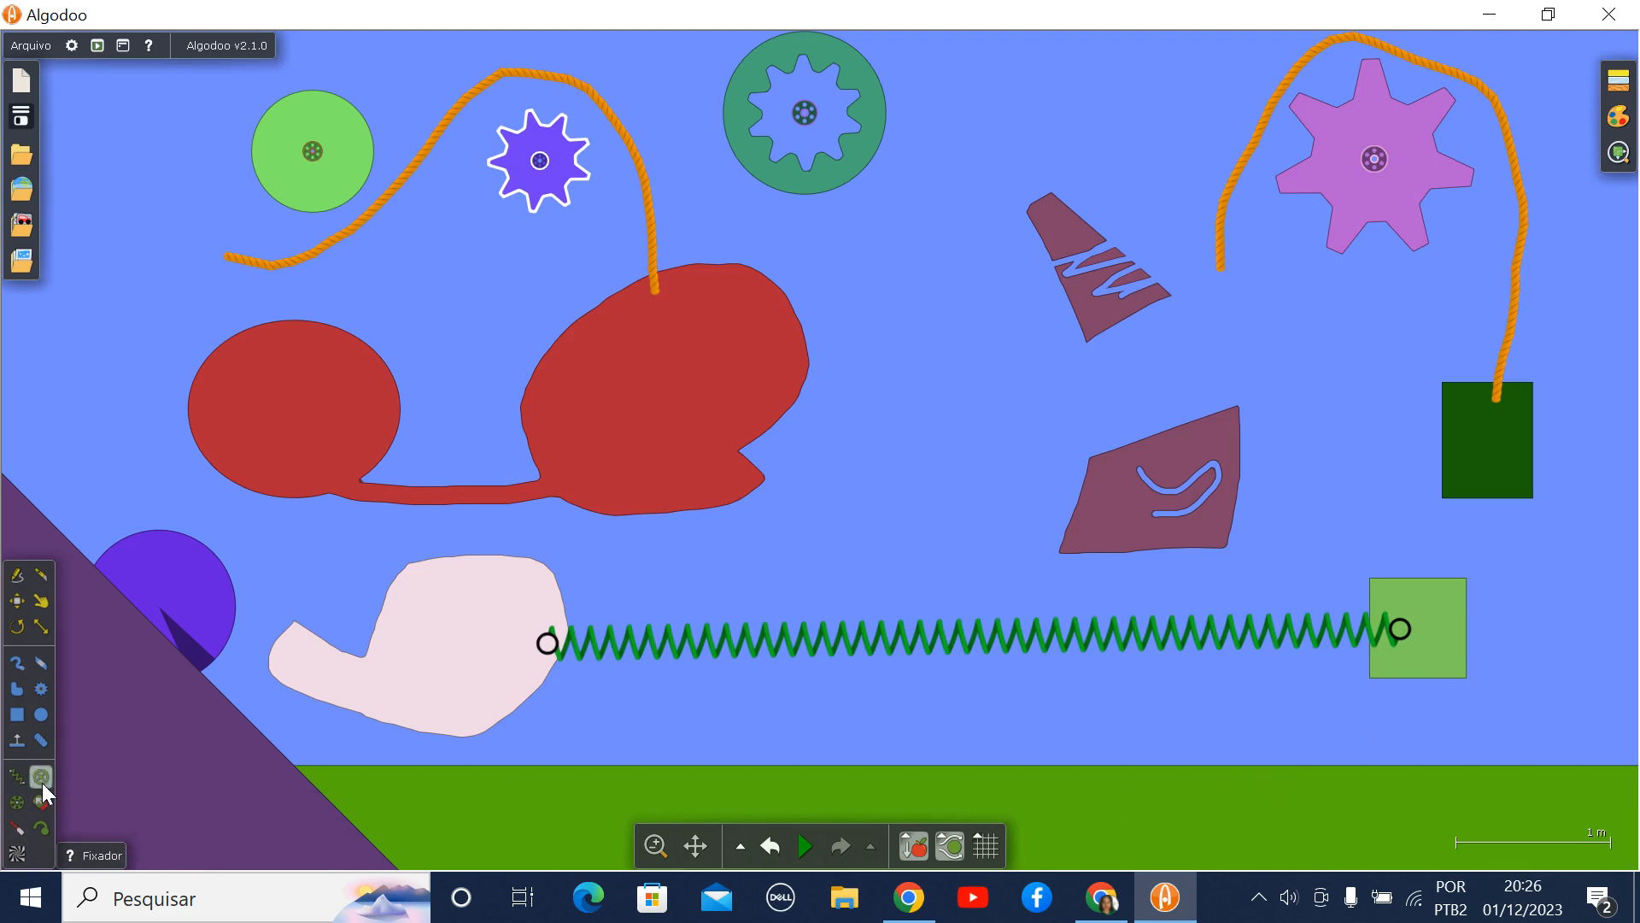
click(1063, 203)
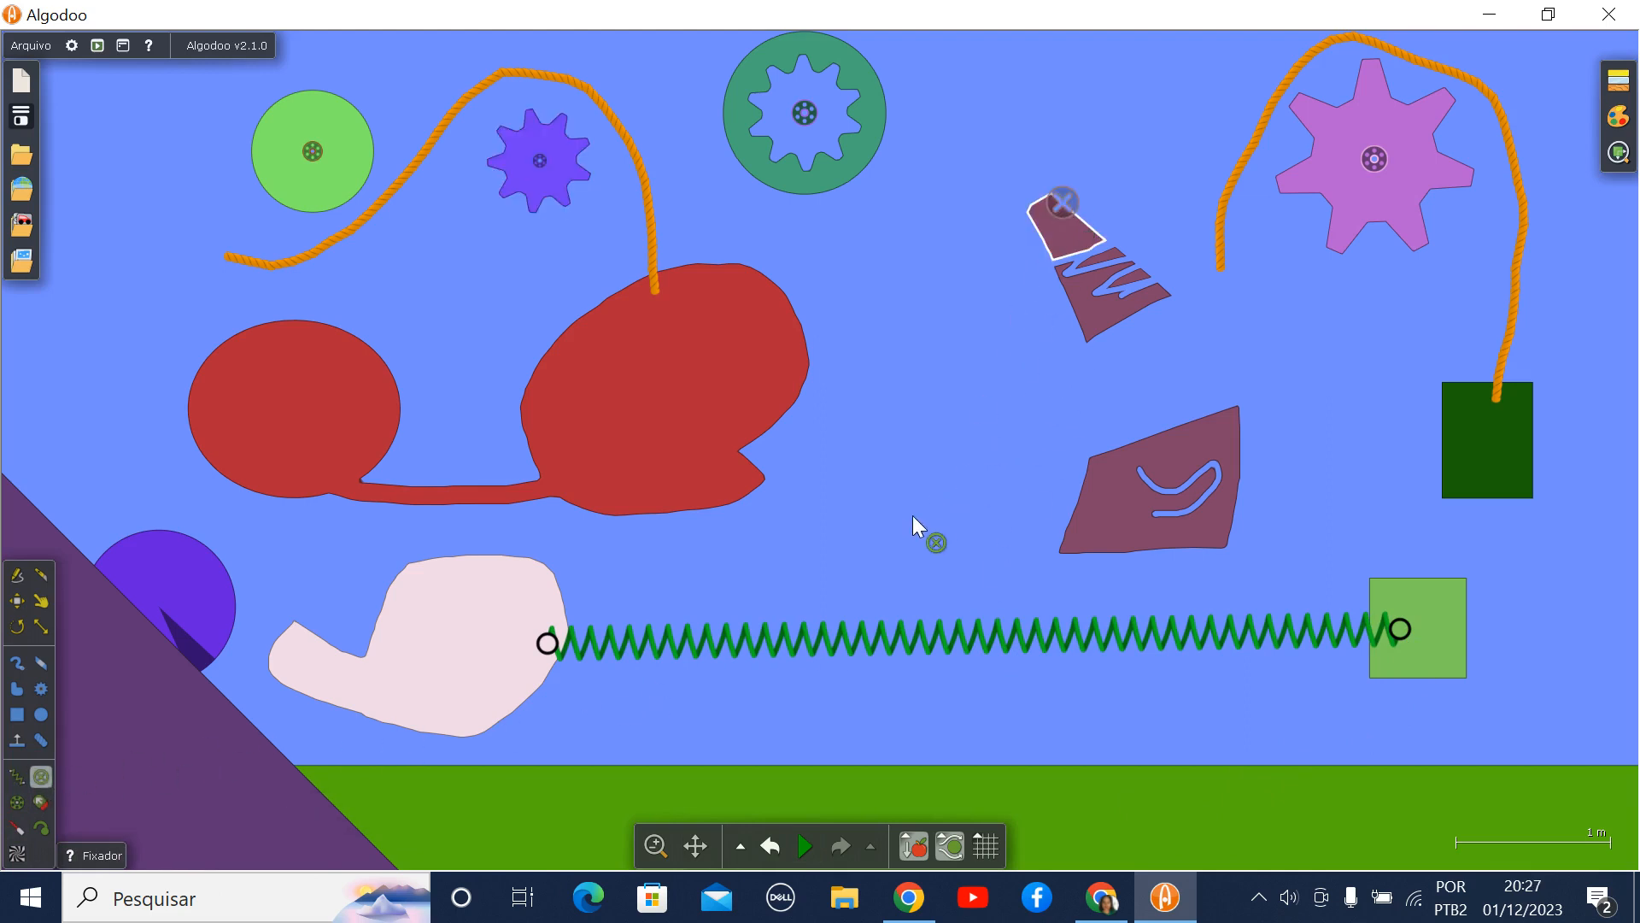
- Attach an axle to the lower purple piece and a thruster to the outer edge of the light green toothless wheel
click(18, 808)
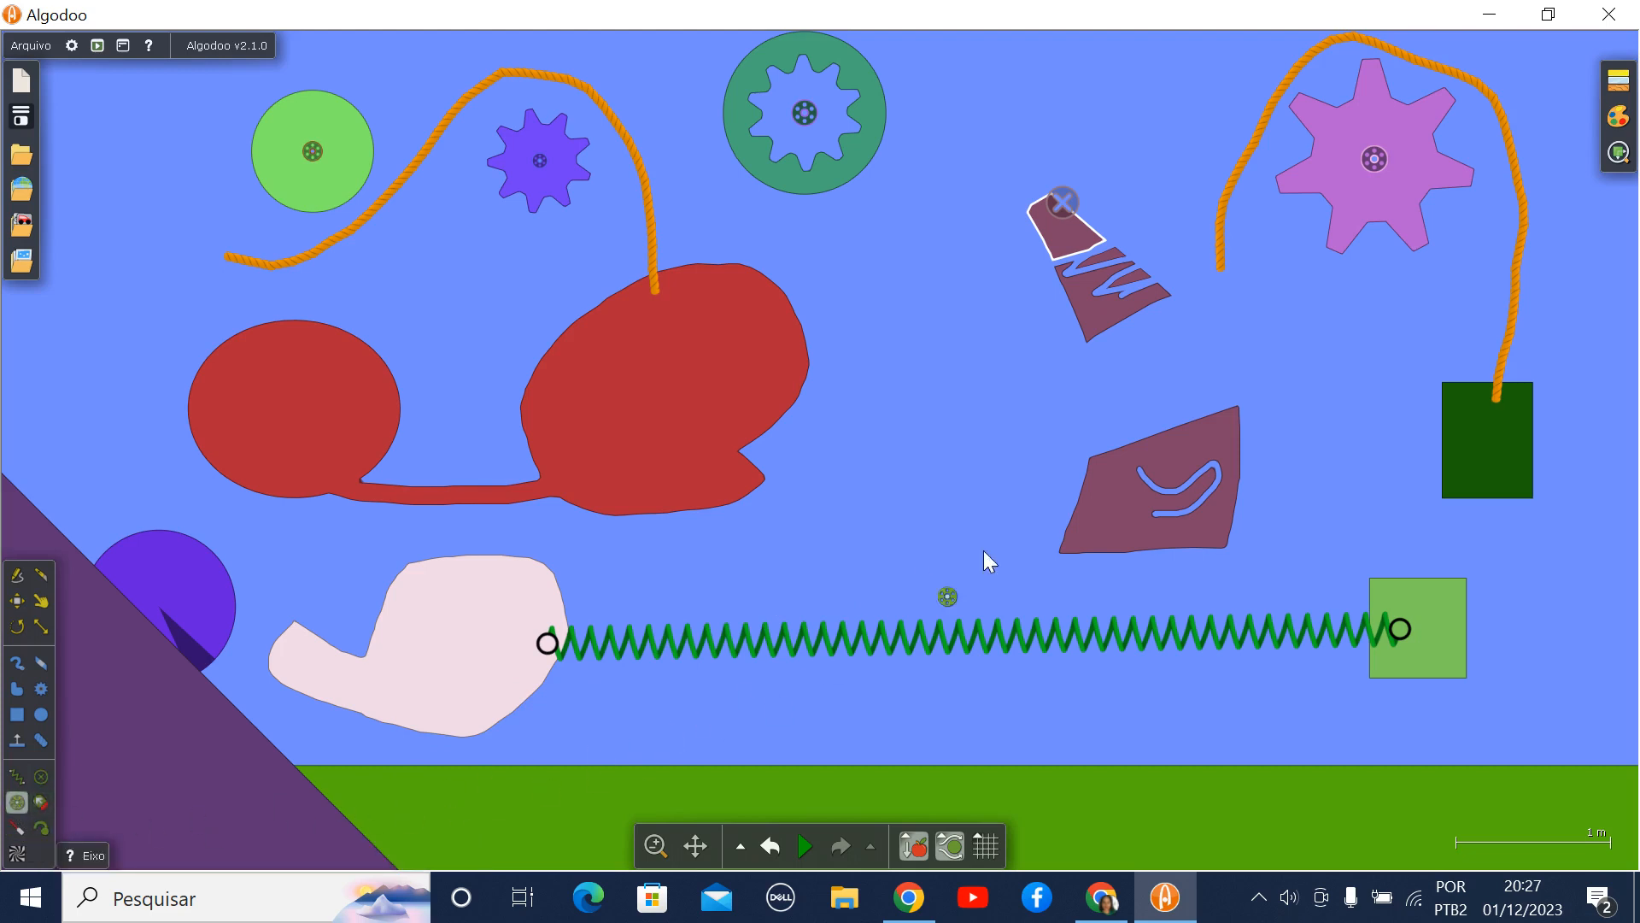
click(1126, 497)
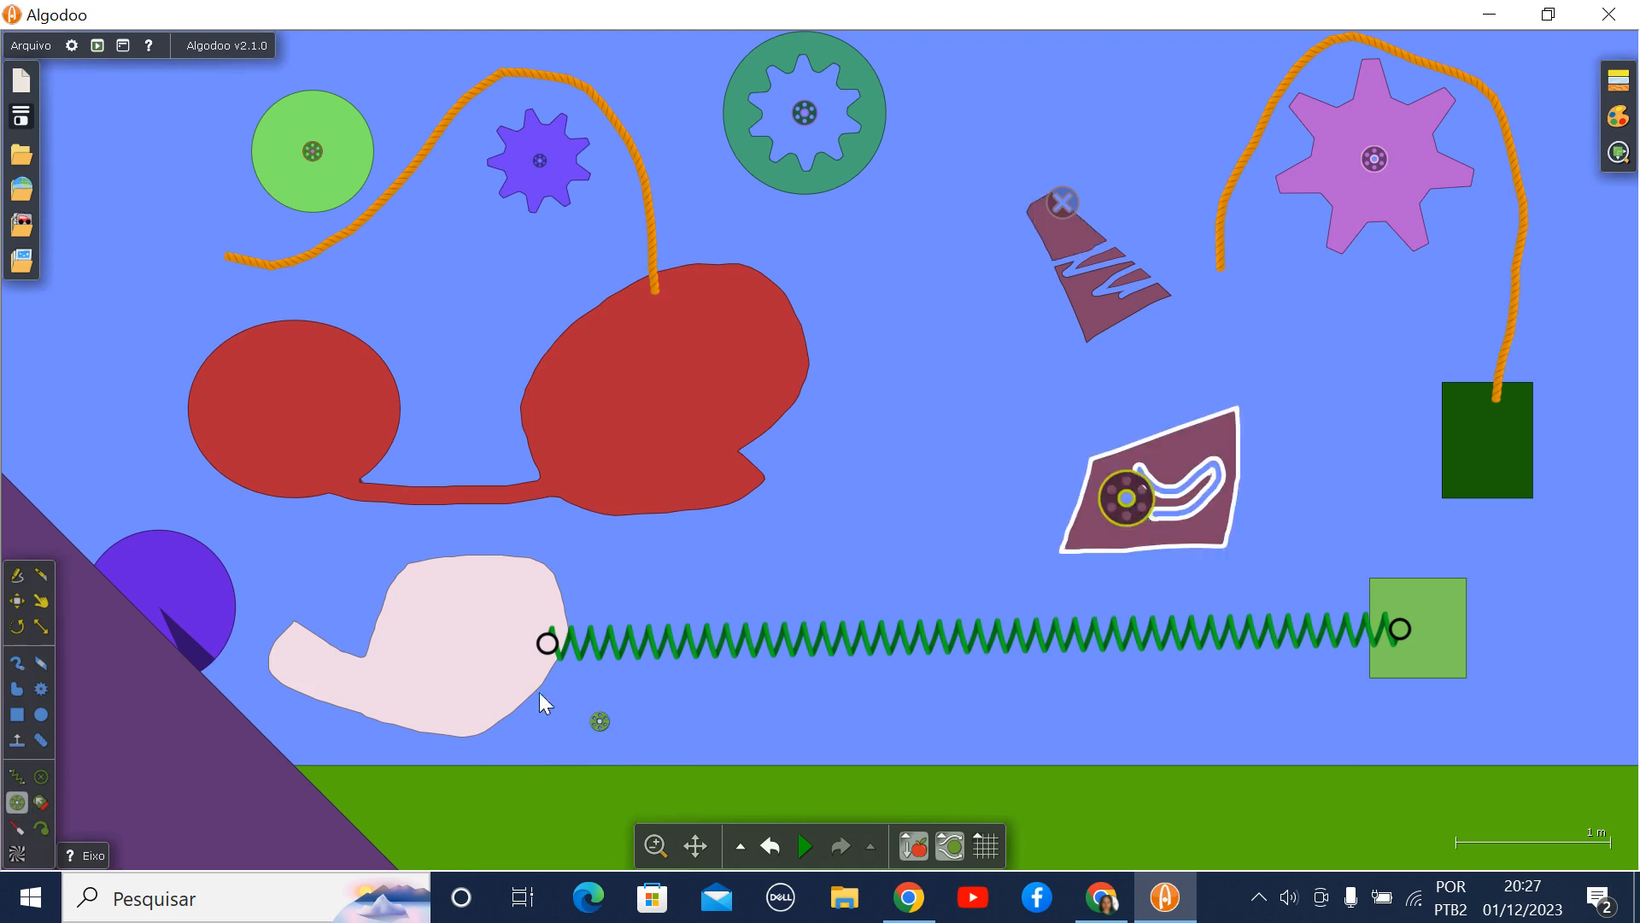
click(48, 803)
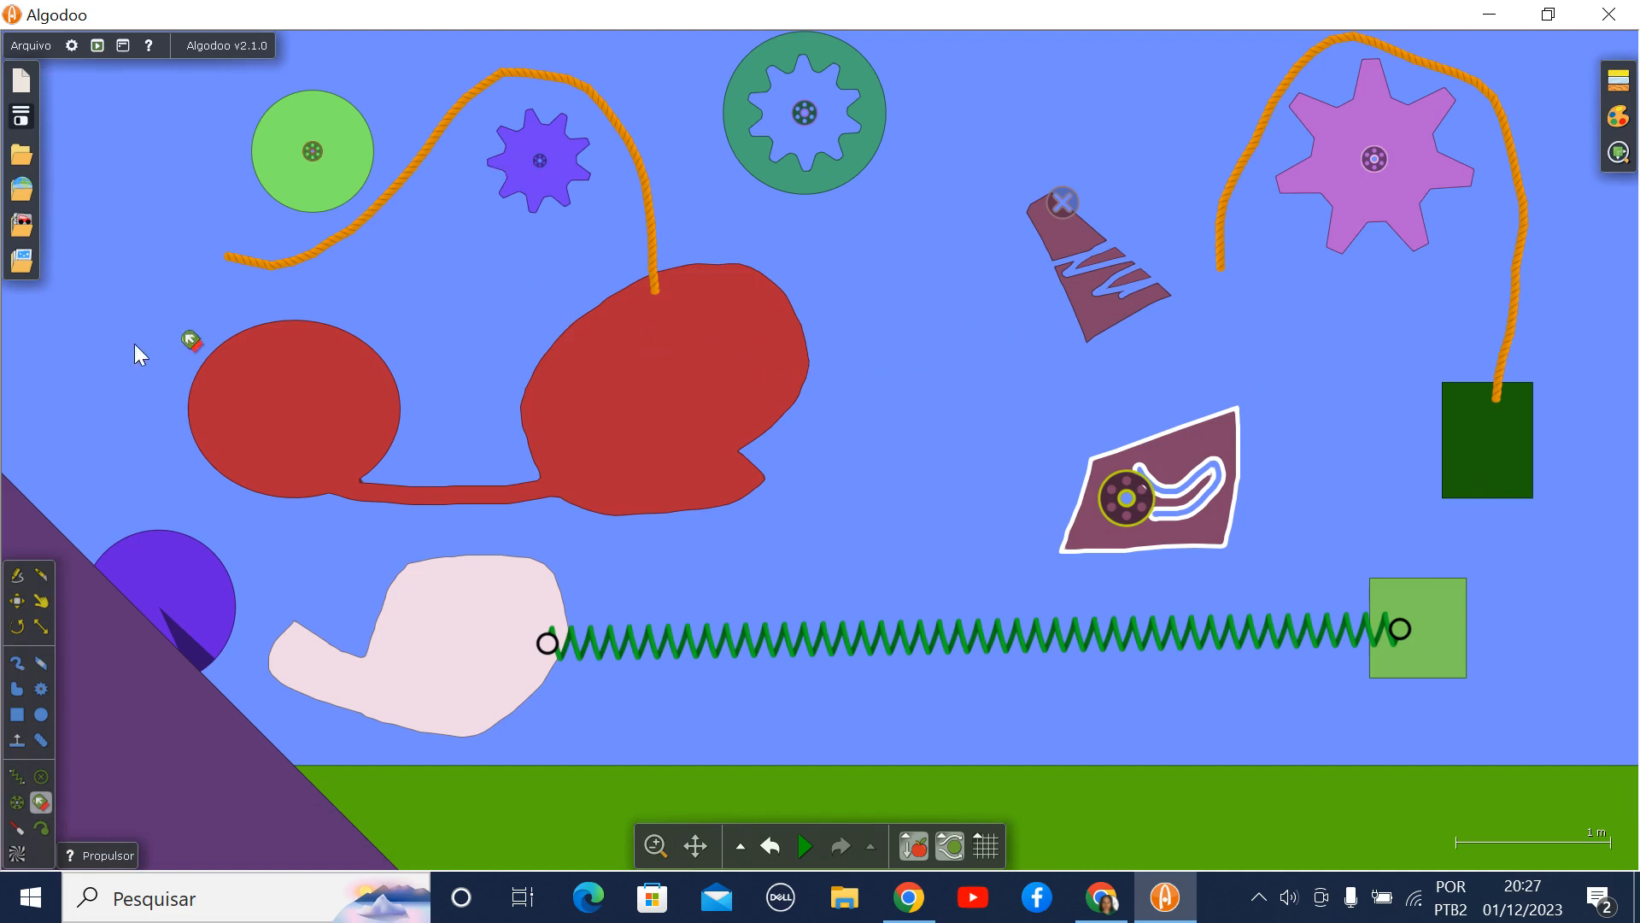
drag(209, 137, 243, 142)
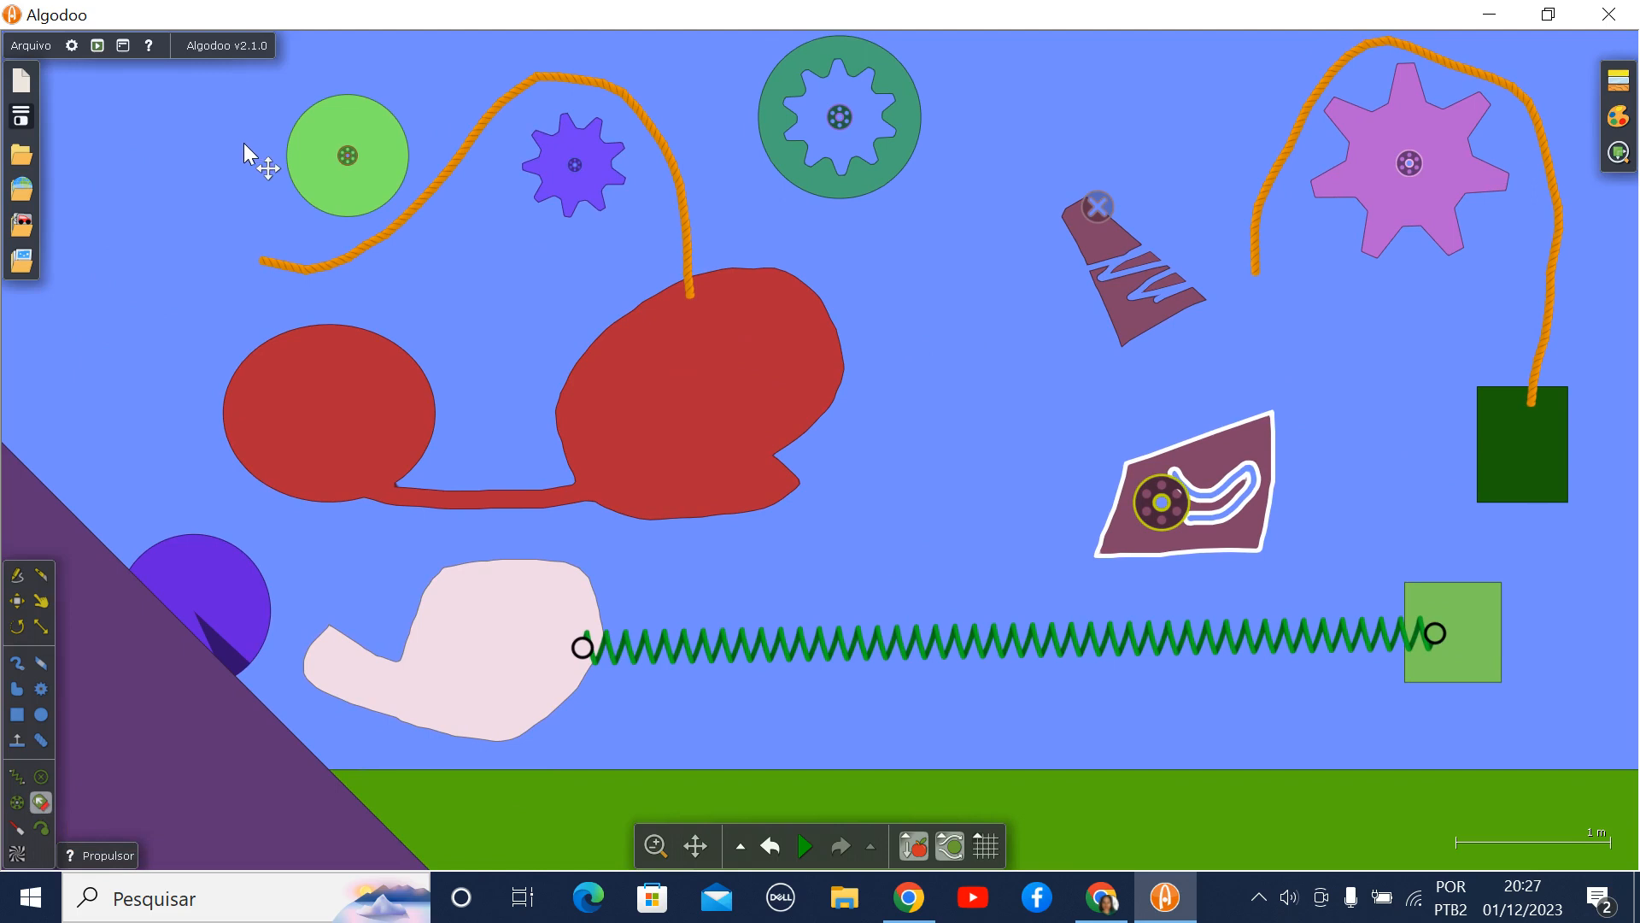
click(299, 159)
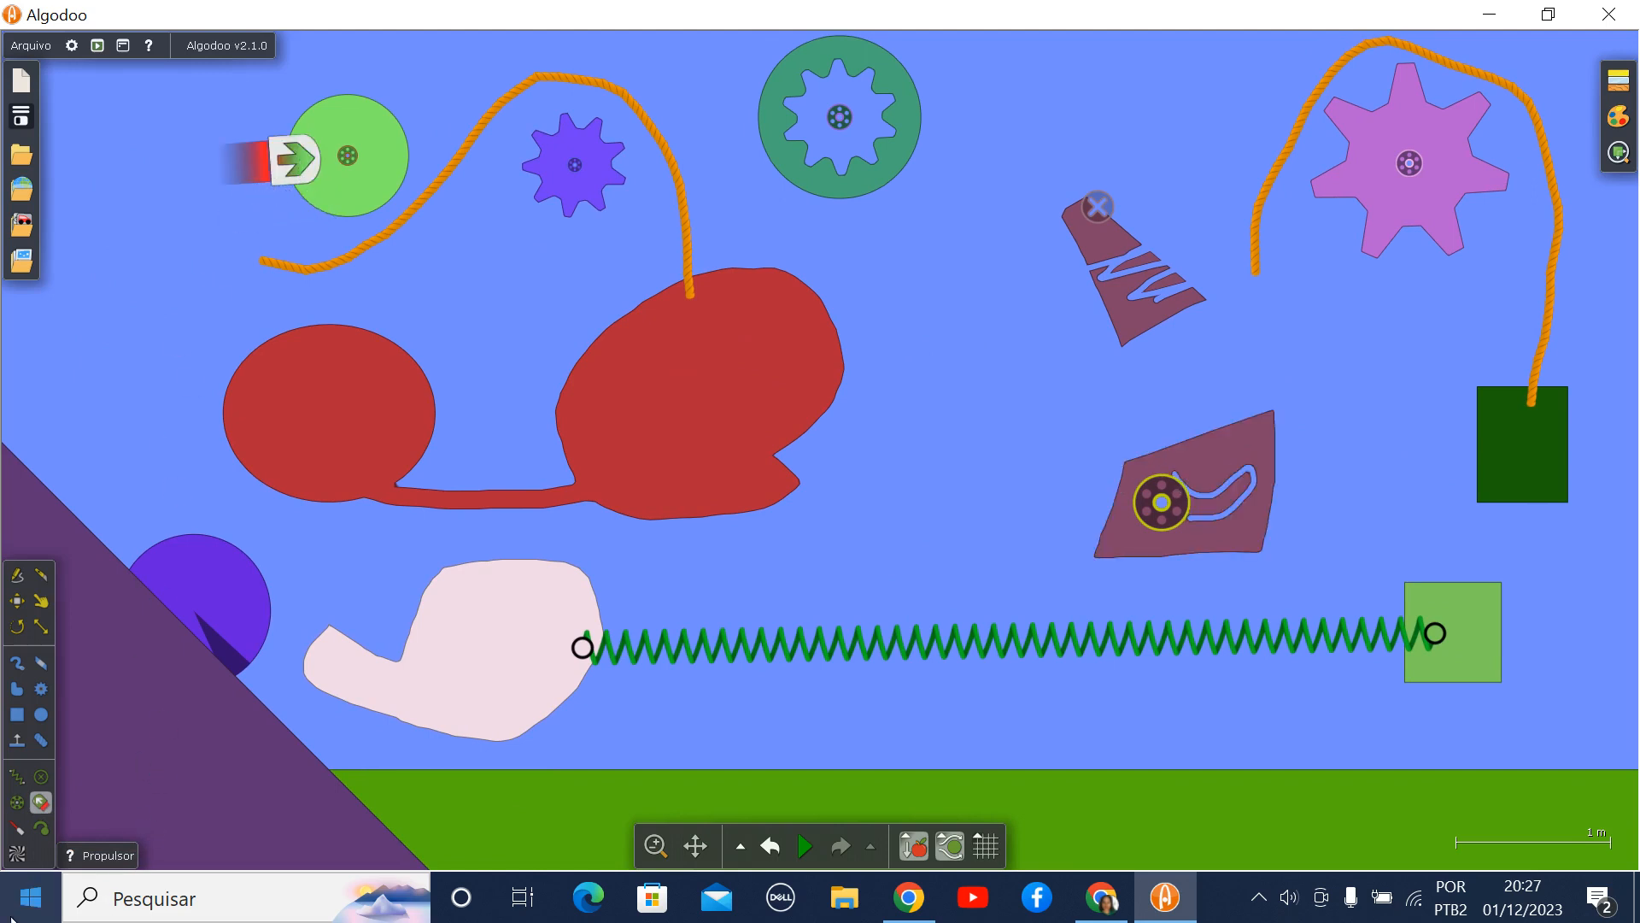
- Place a laser above the joined red shape aimed at the rope, and add a tracer on the light green wheel's edge
click(17, 825)
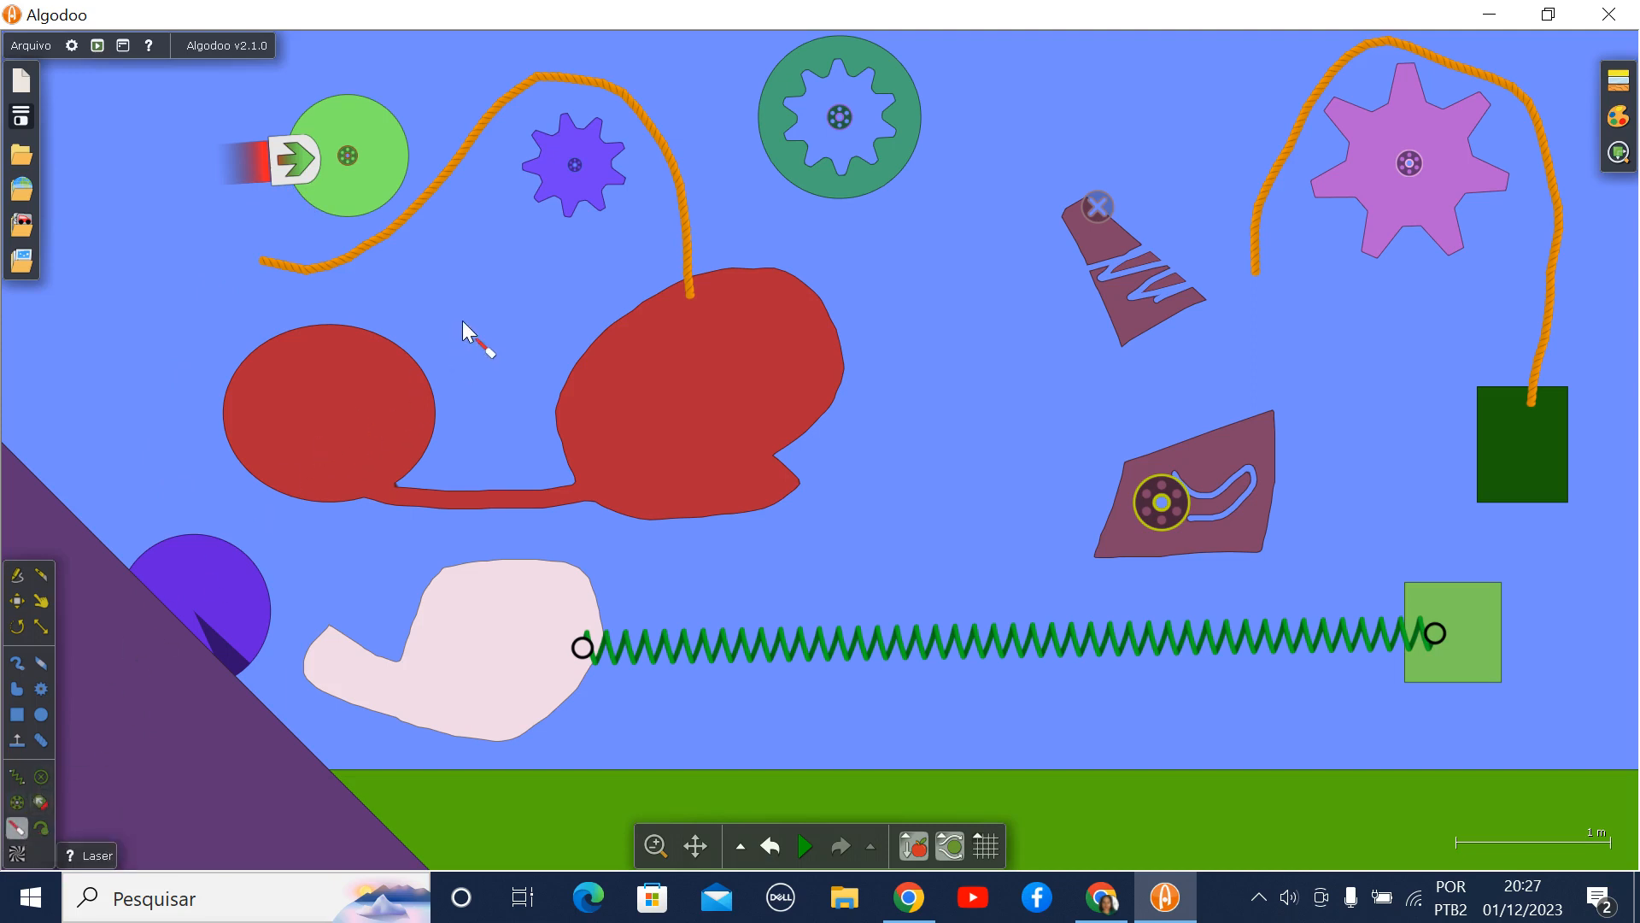
drag(461, 320, 907, 208)
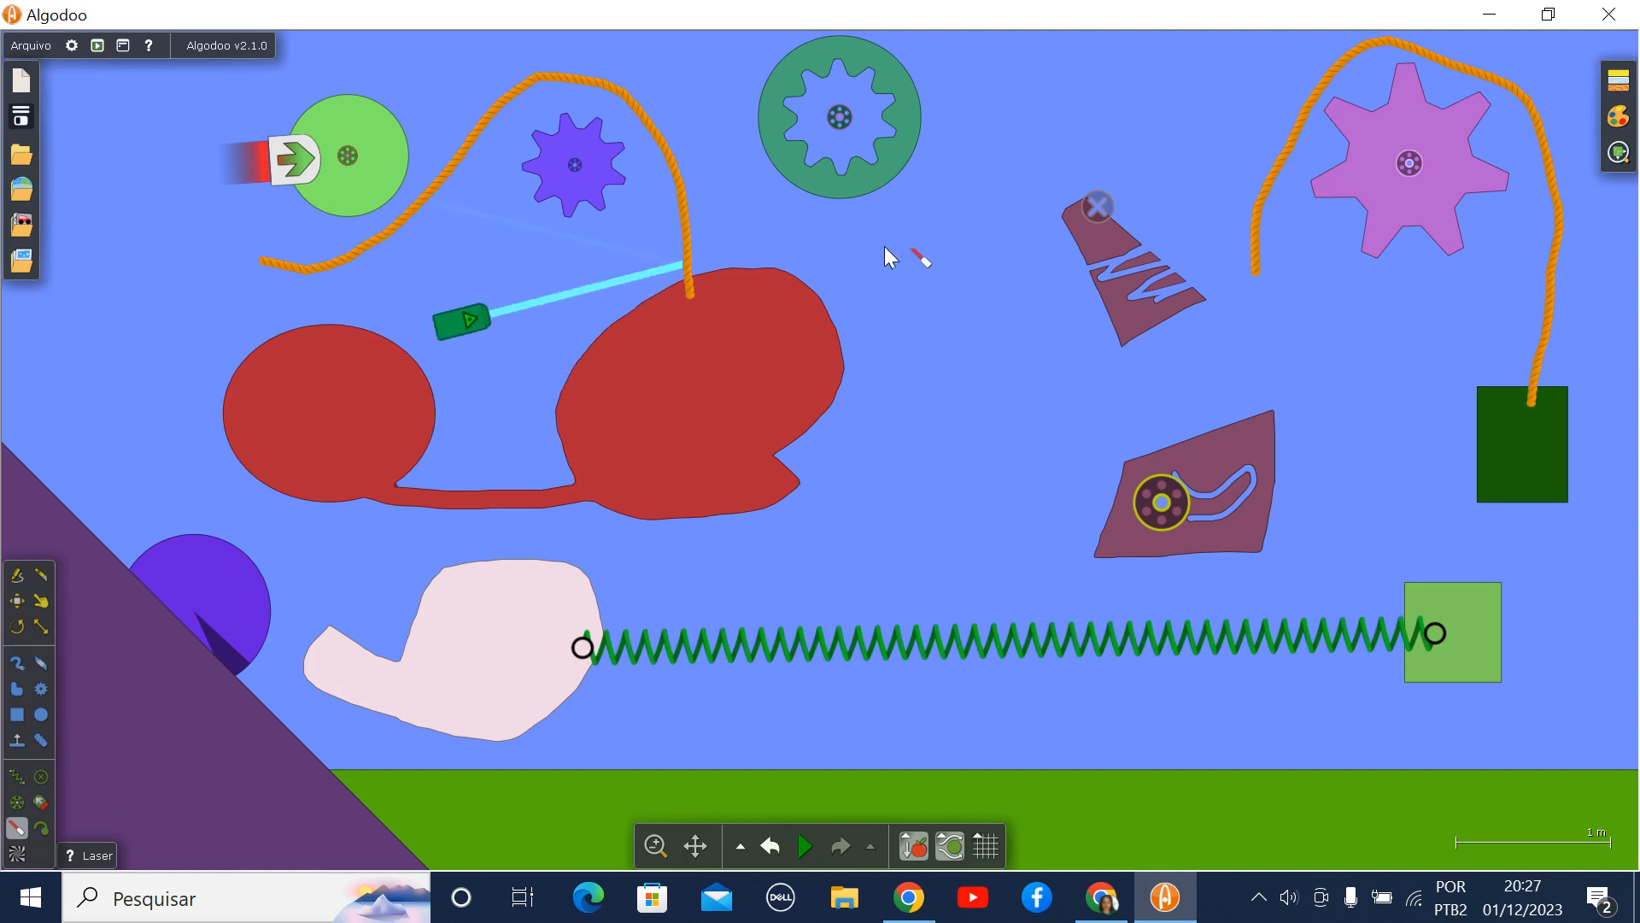
click(43, 827)
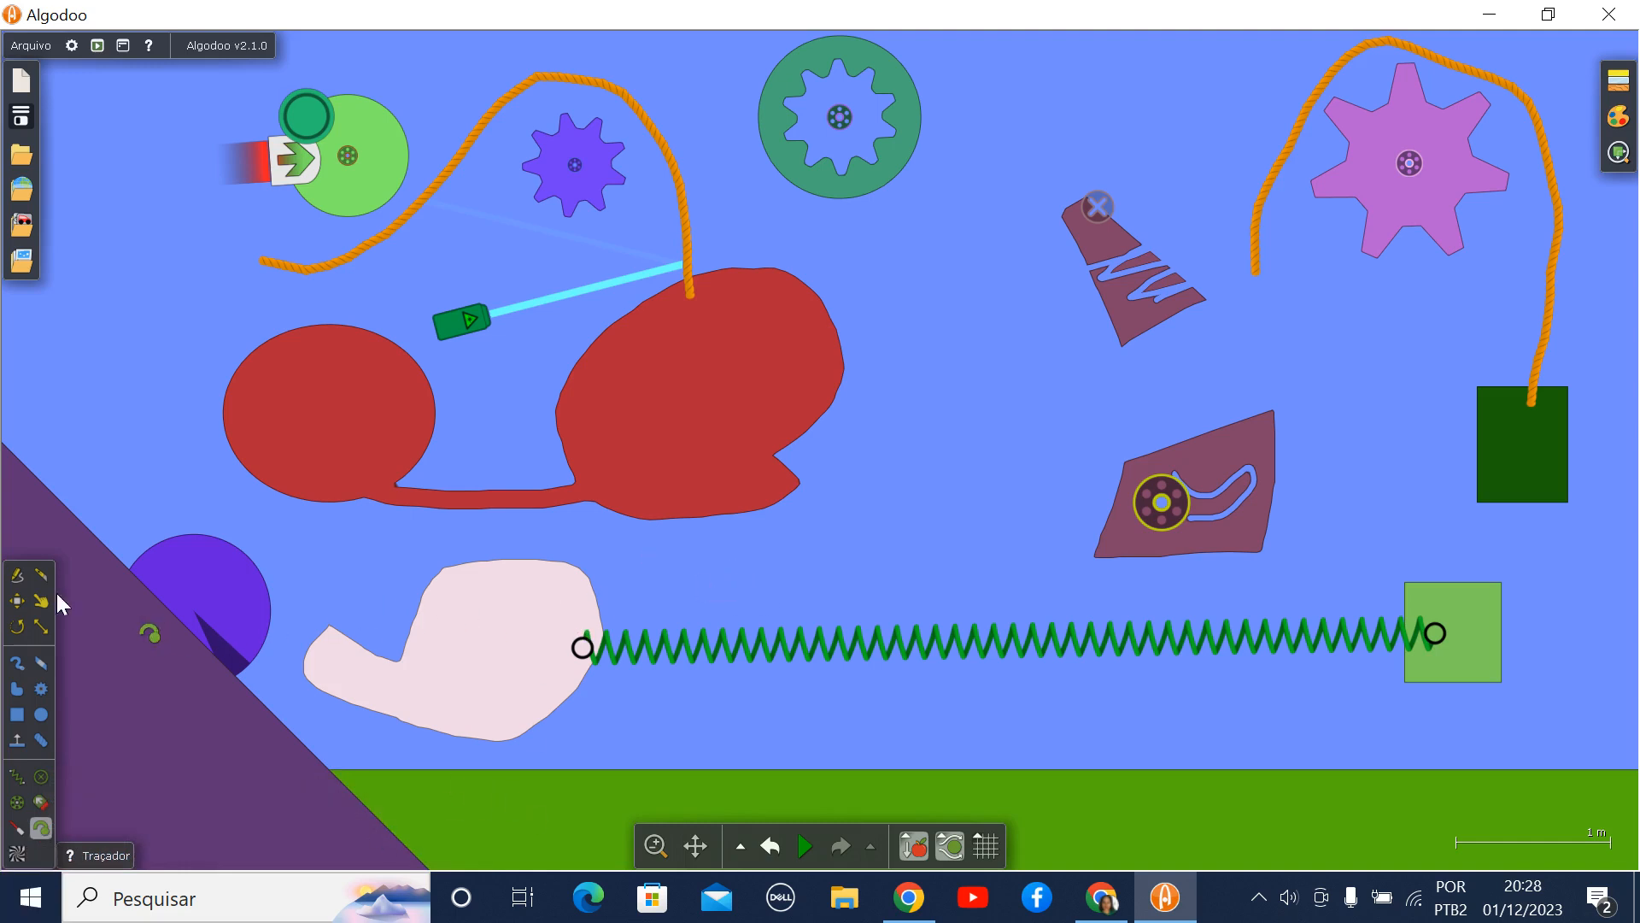
click(19, 602)
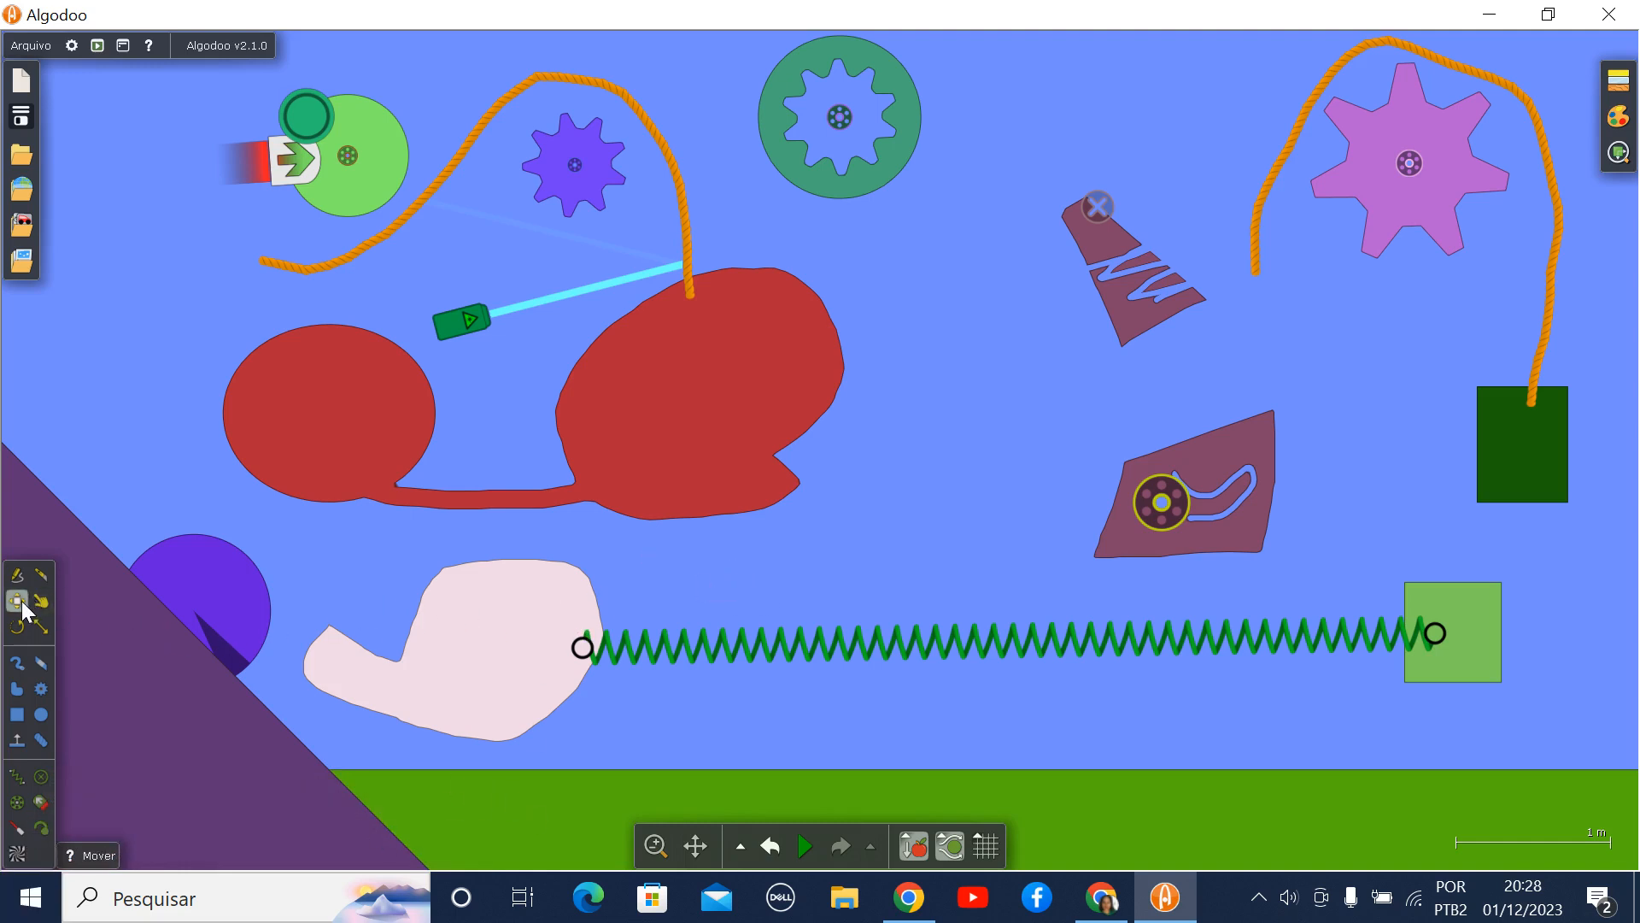
- Turn on the display of force vectors (Ver forças) for the objects in the scene
click(1620, 154)
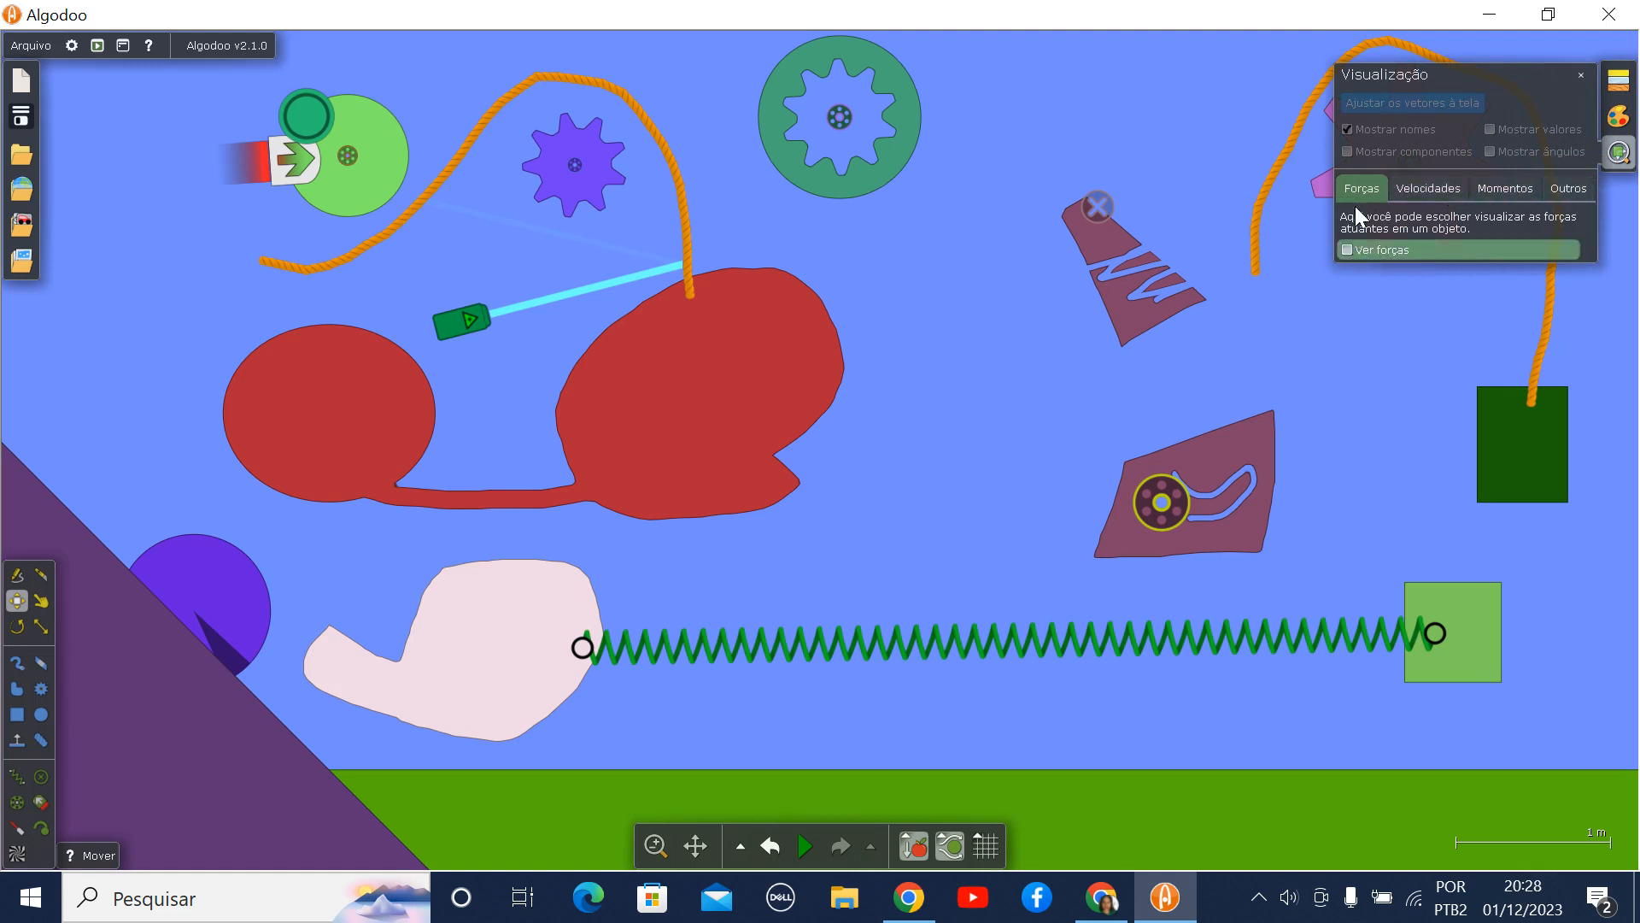
click(1347, 249)
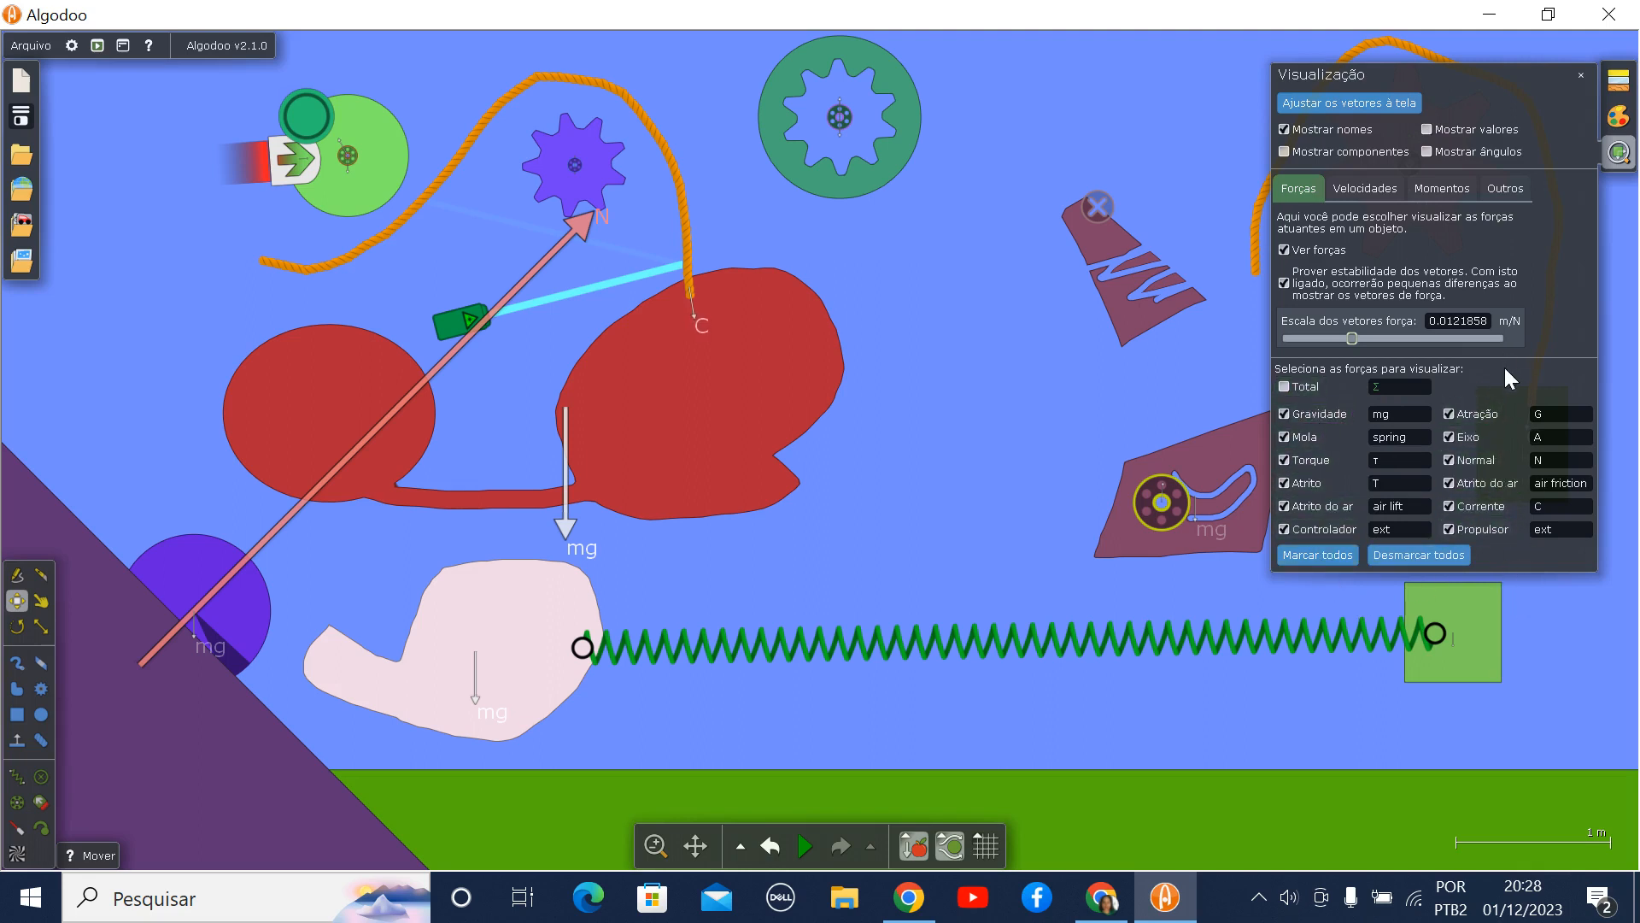
click(1580, 76)
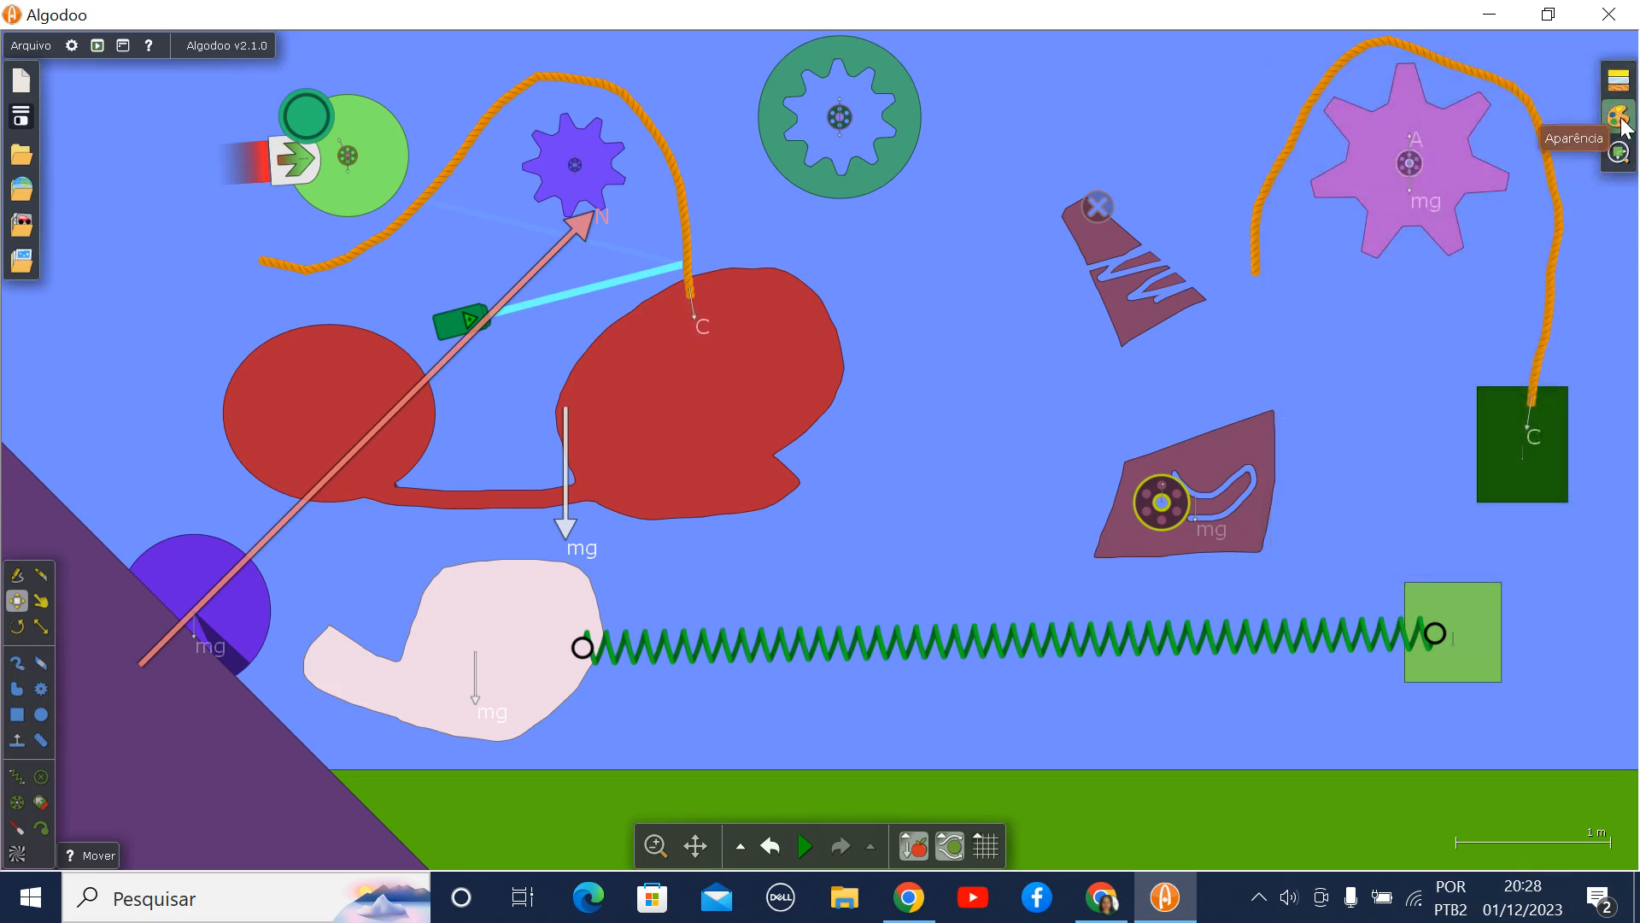
- Examine the colour and appearance options and the material presets and properties available for new objects
click(1619, 120)
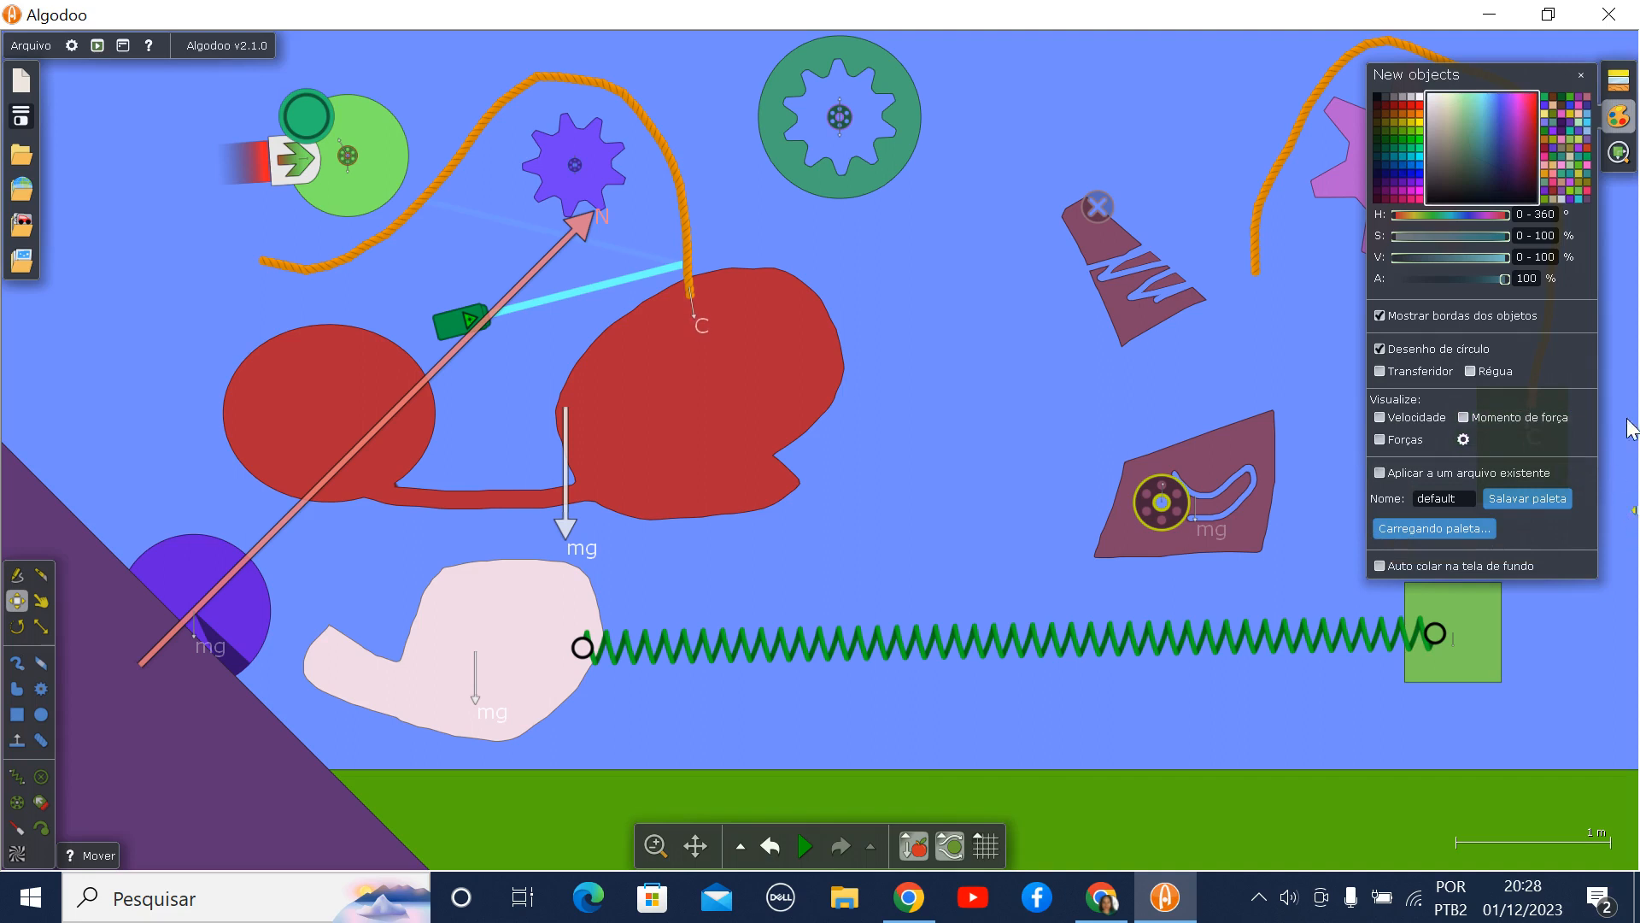
click(1581, 77)
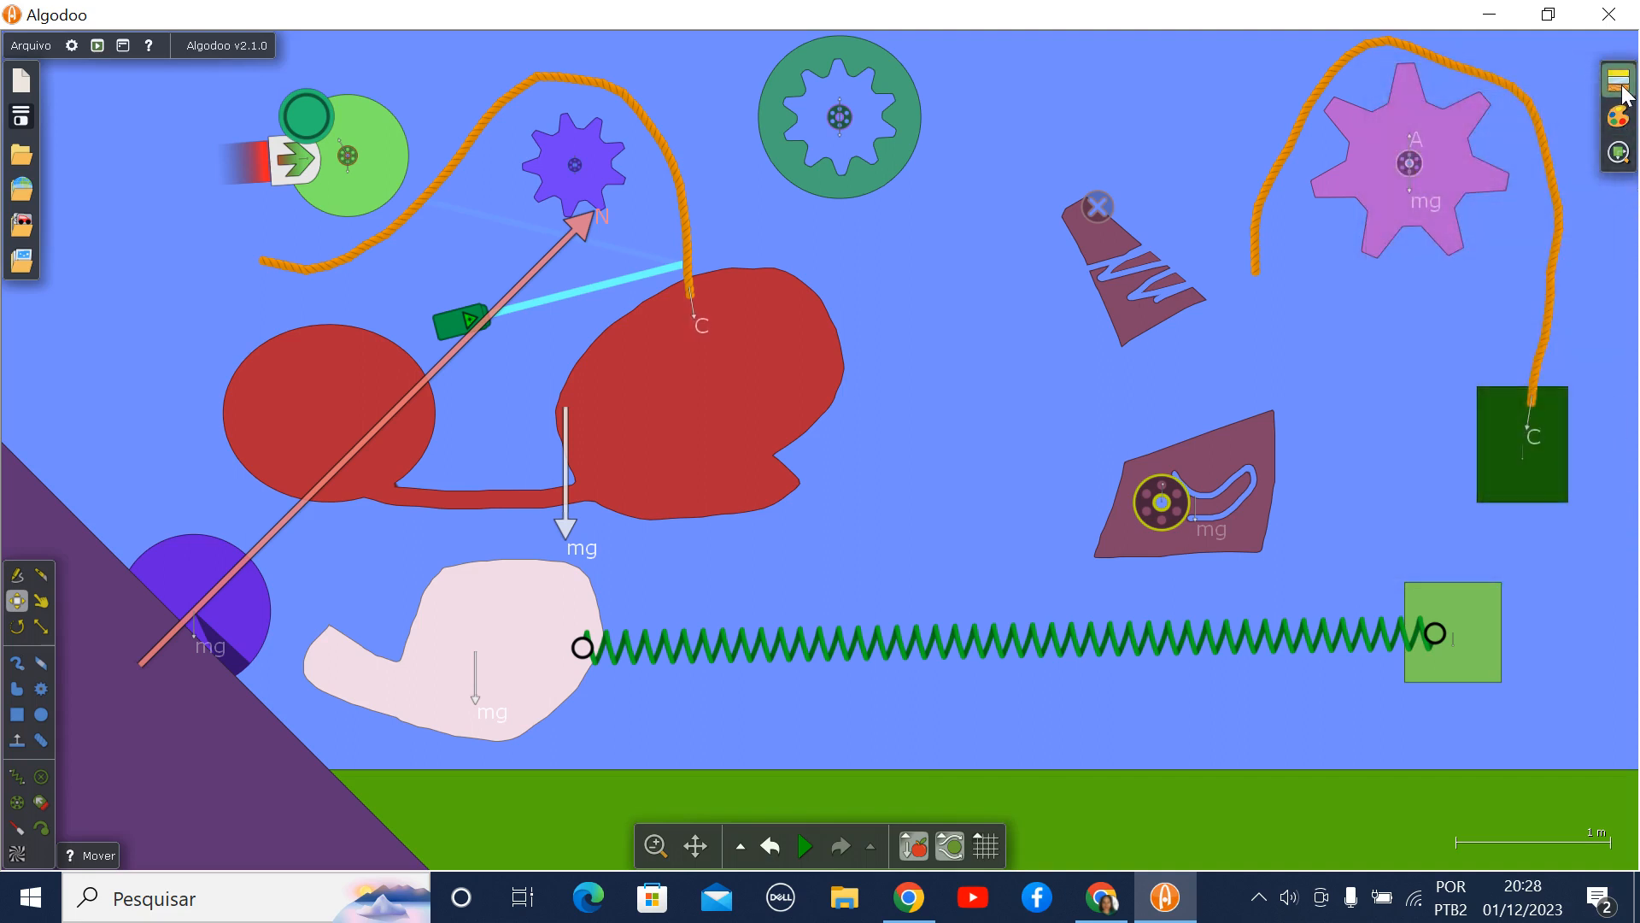
click(1623, 87)
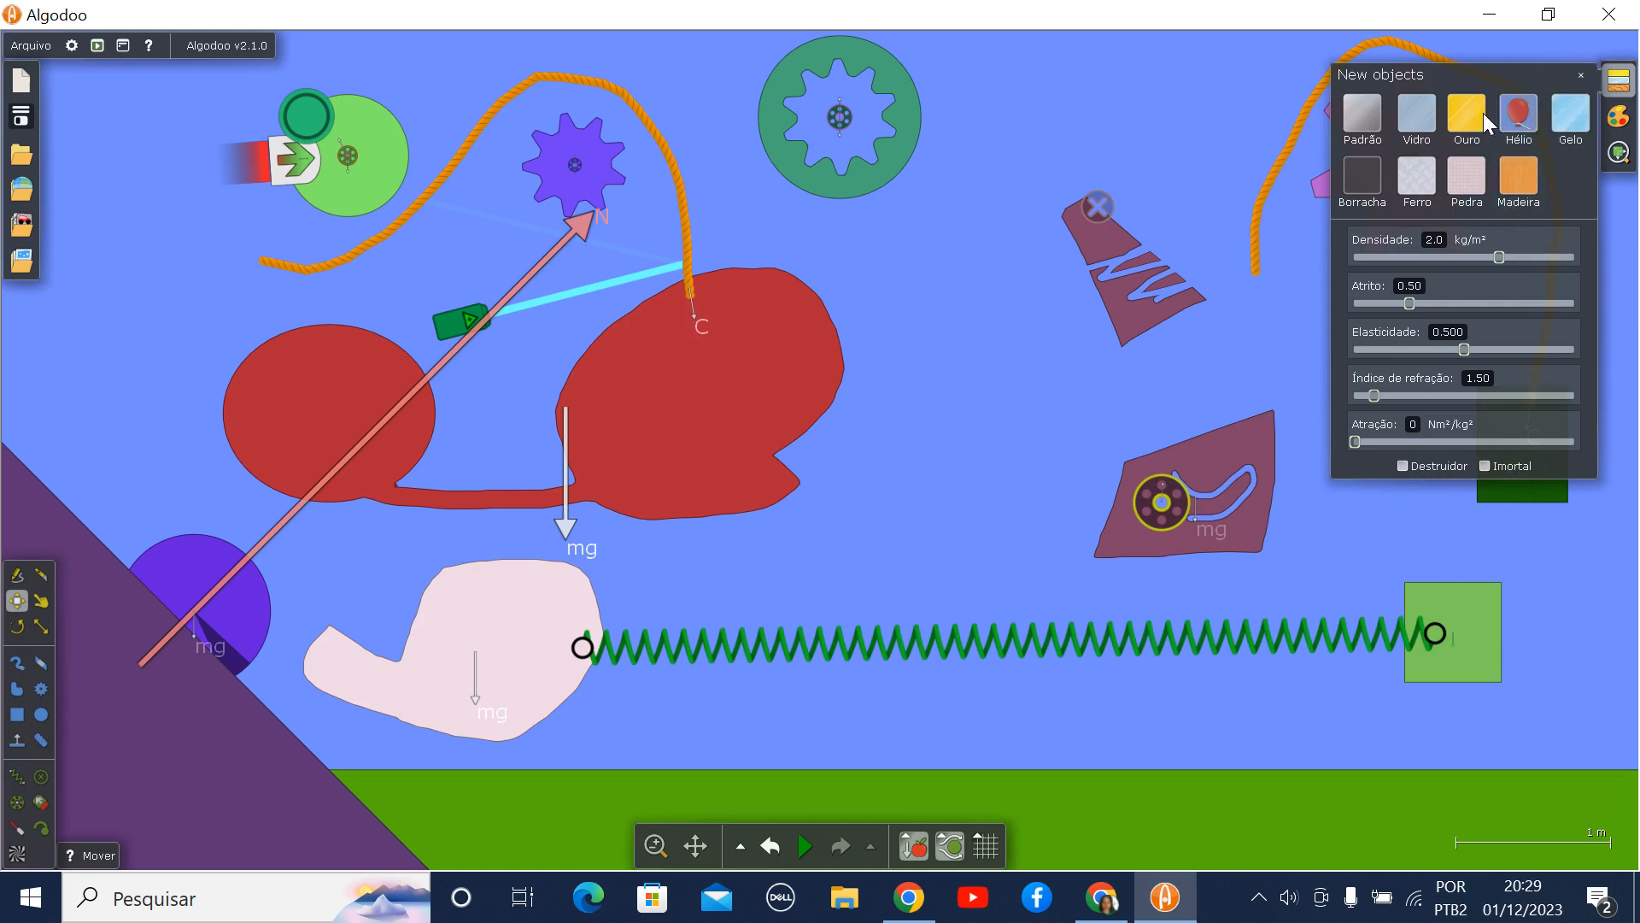
click(1583, 77)
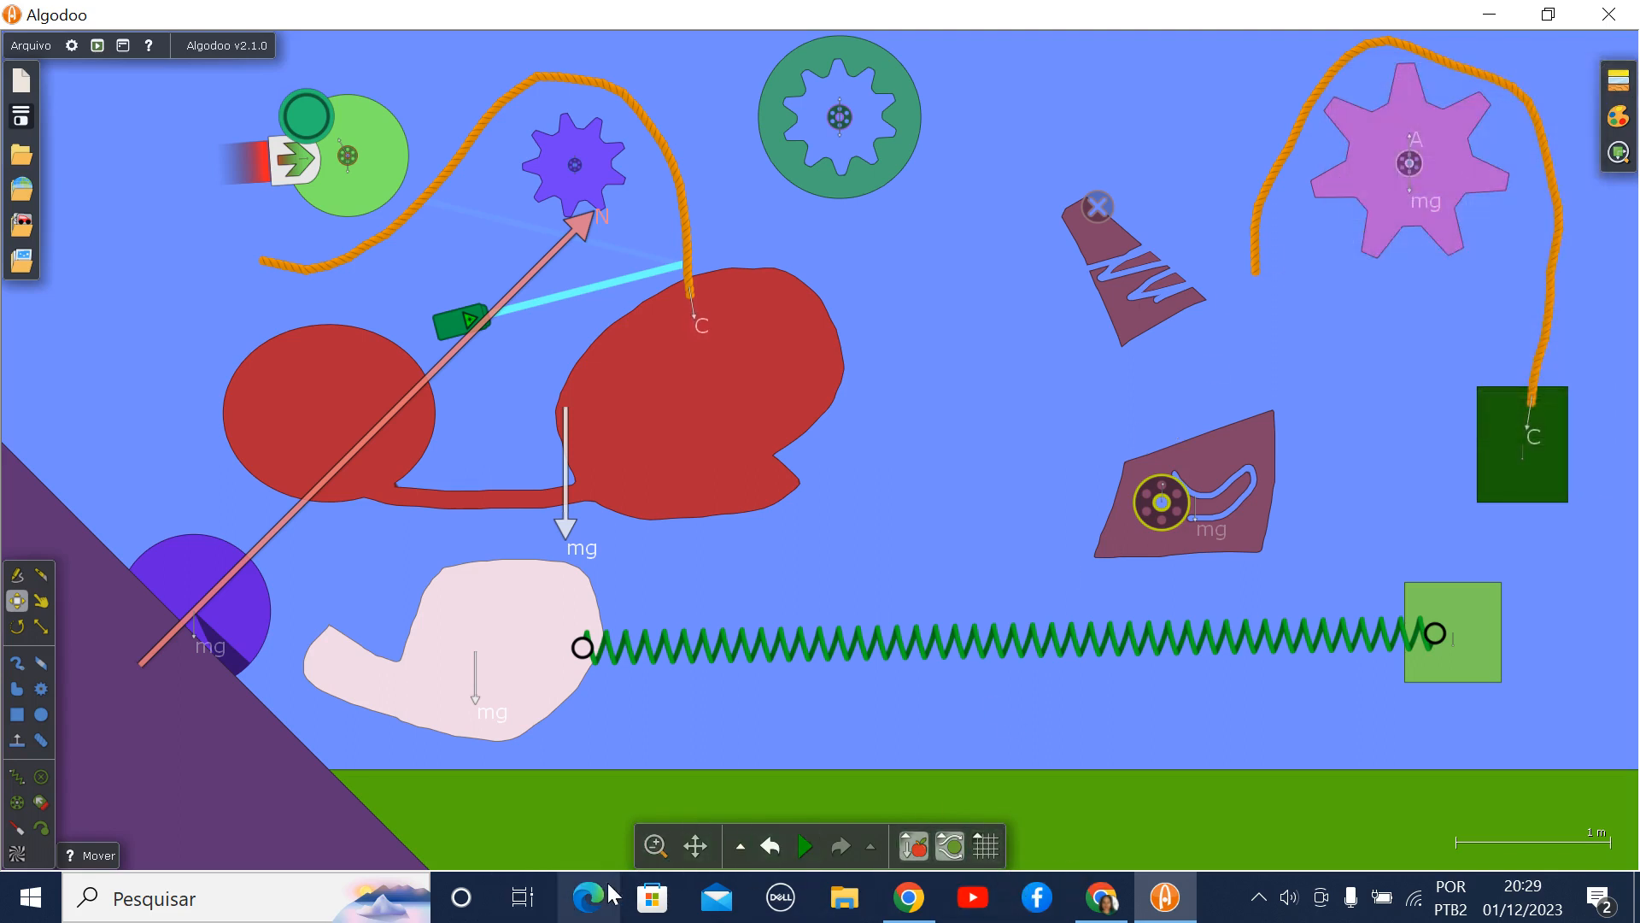
- Pan the view so that the whole scene shifts downward and slightly to the left
mouse_move(659, 852)
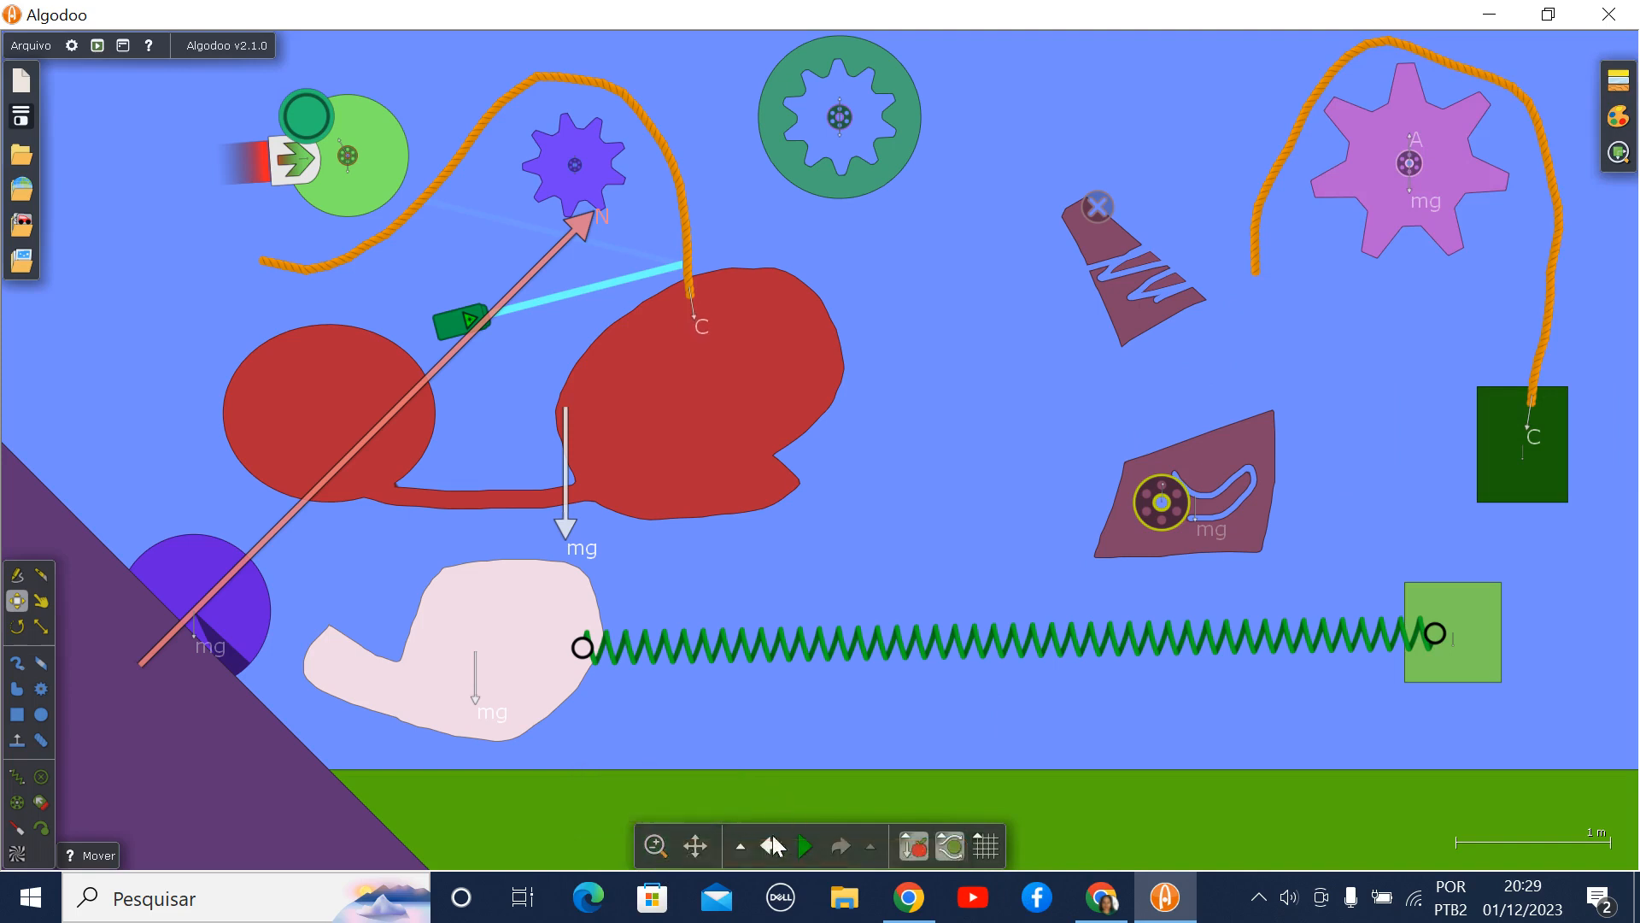
click(696, 845)
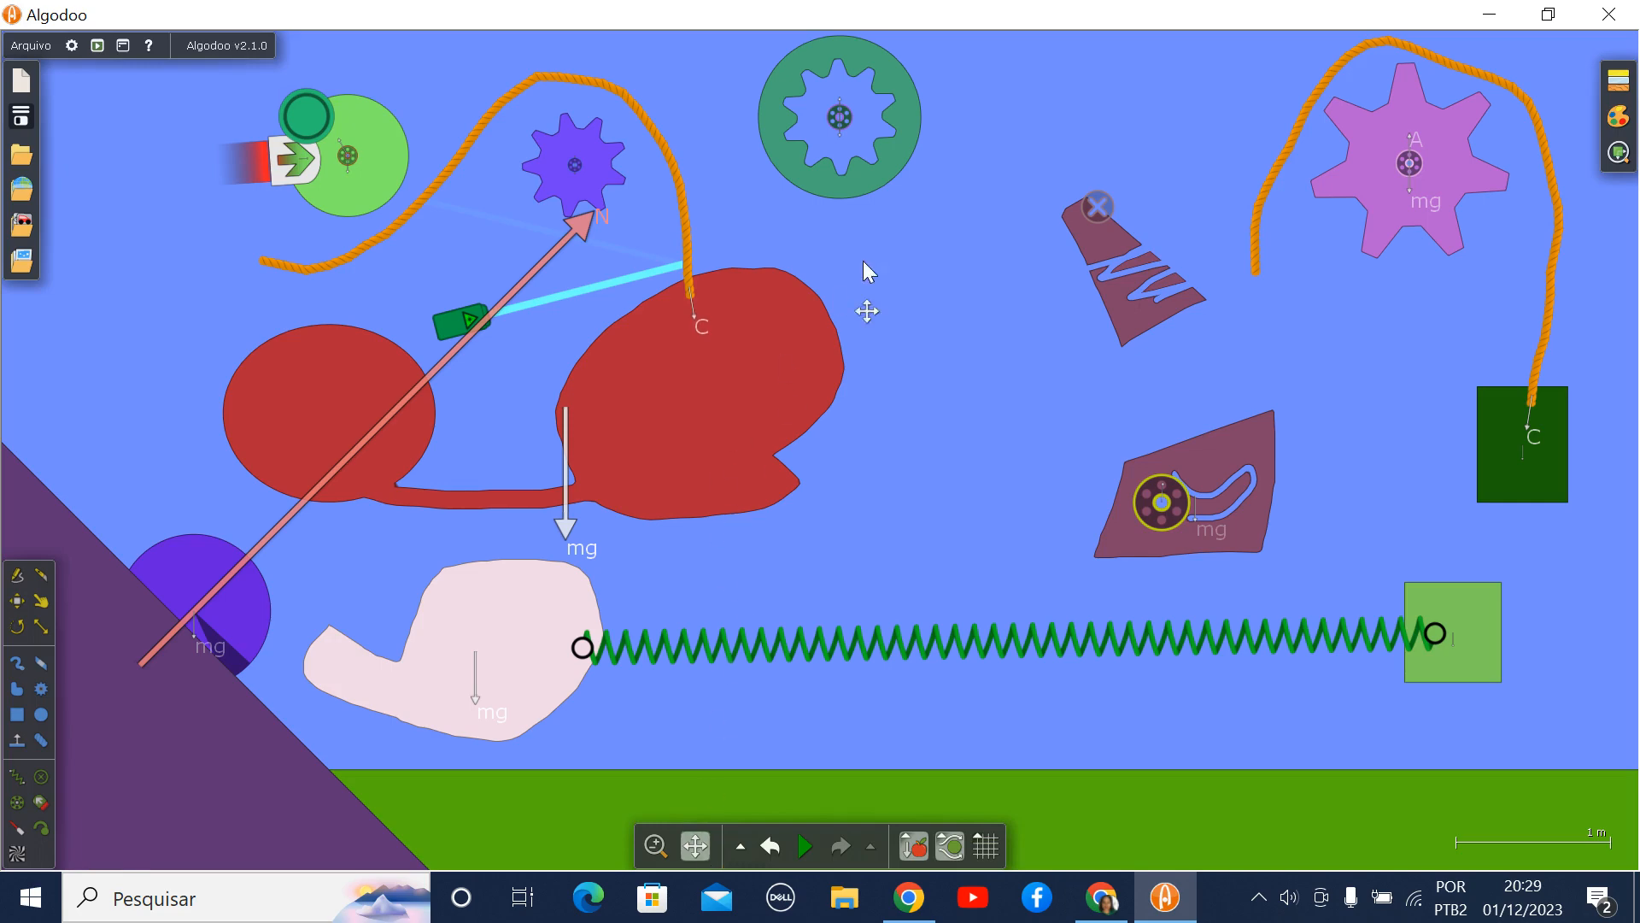
drag(1098, 253, 1033, 350)
drag(823, 226, 865, 256)
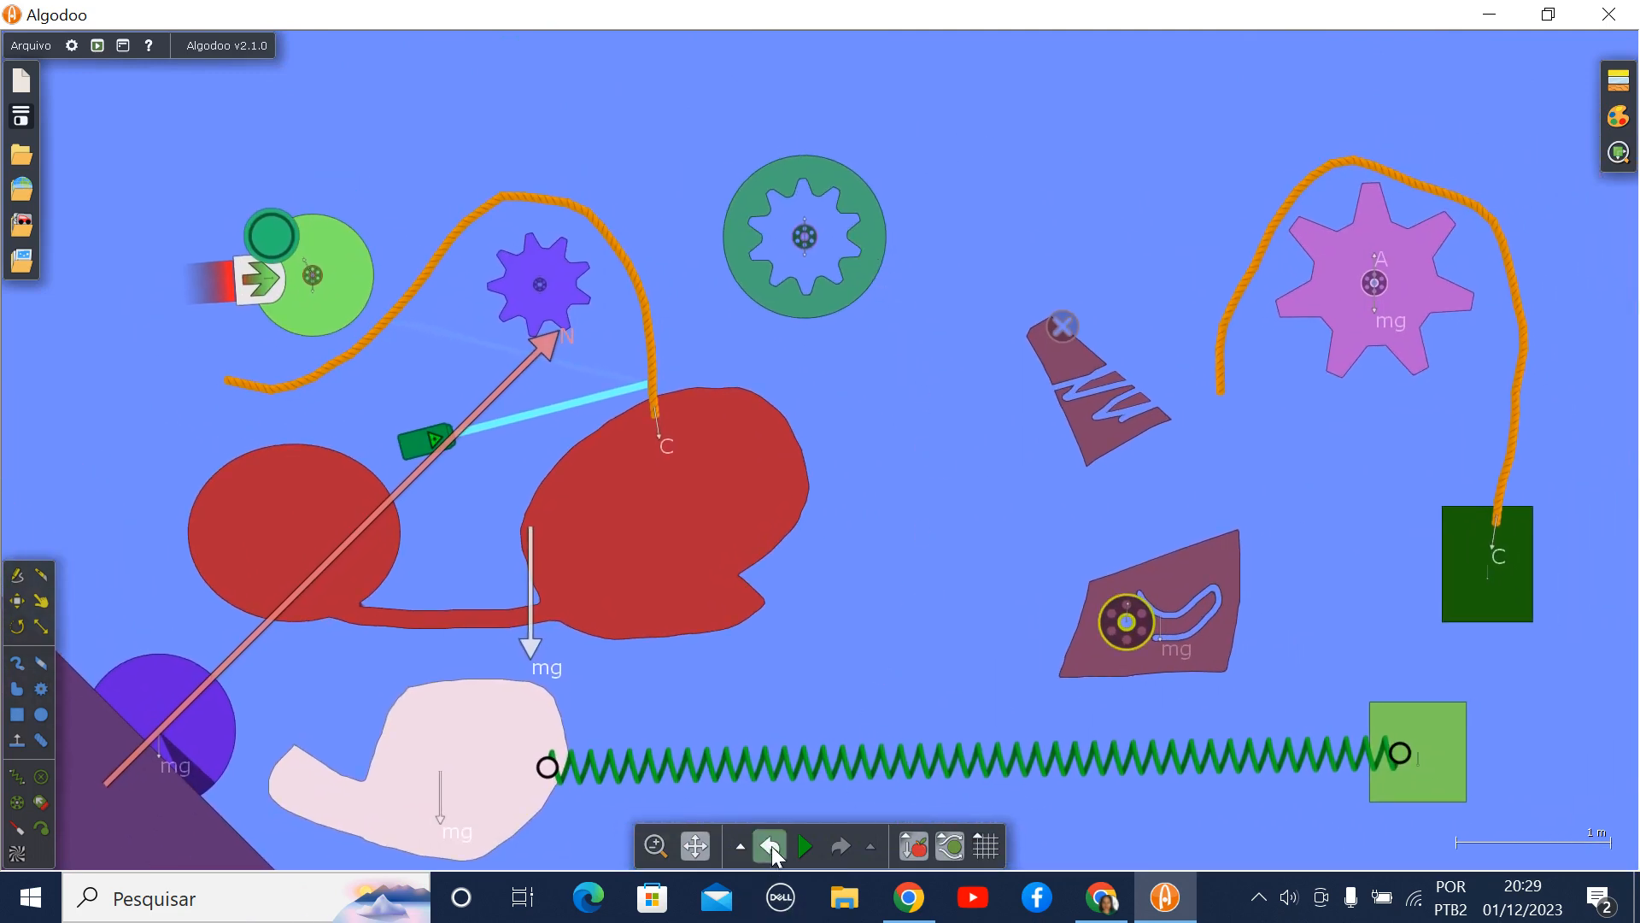
- Set the strength of gravity to 14.7 m/s²
mouse_move(811, 850)
click(924, 850)
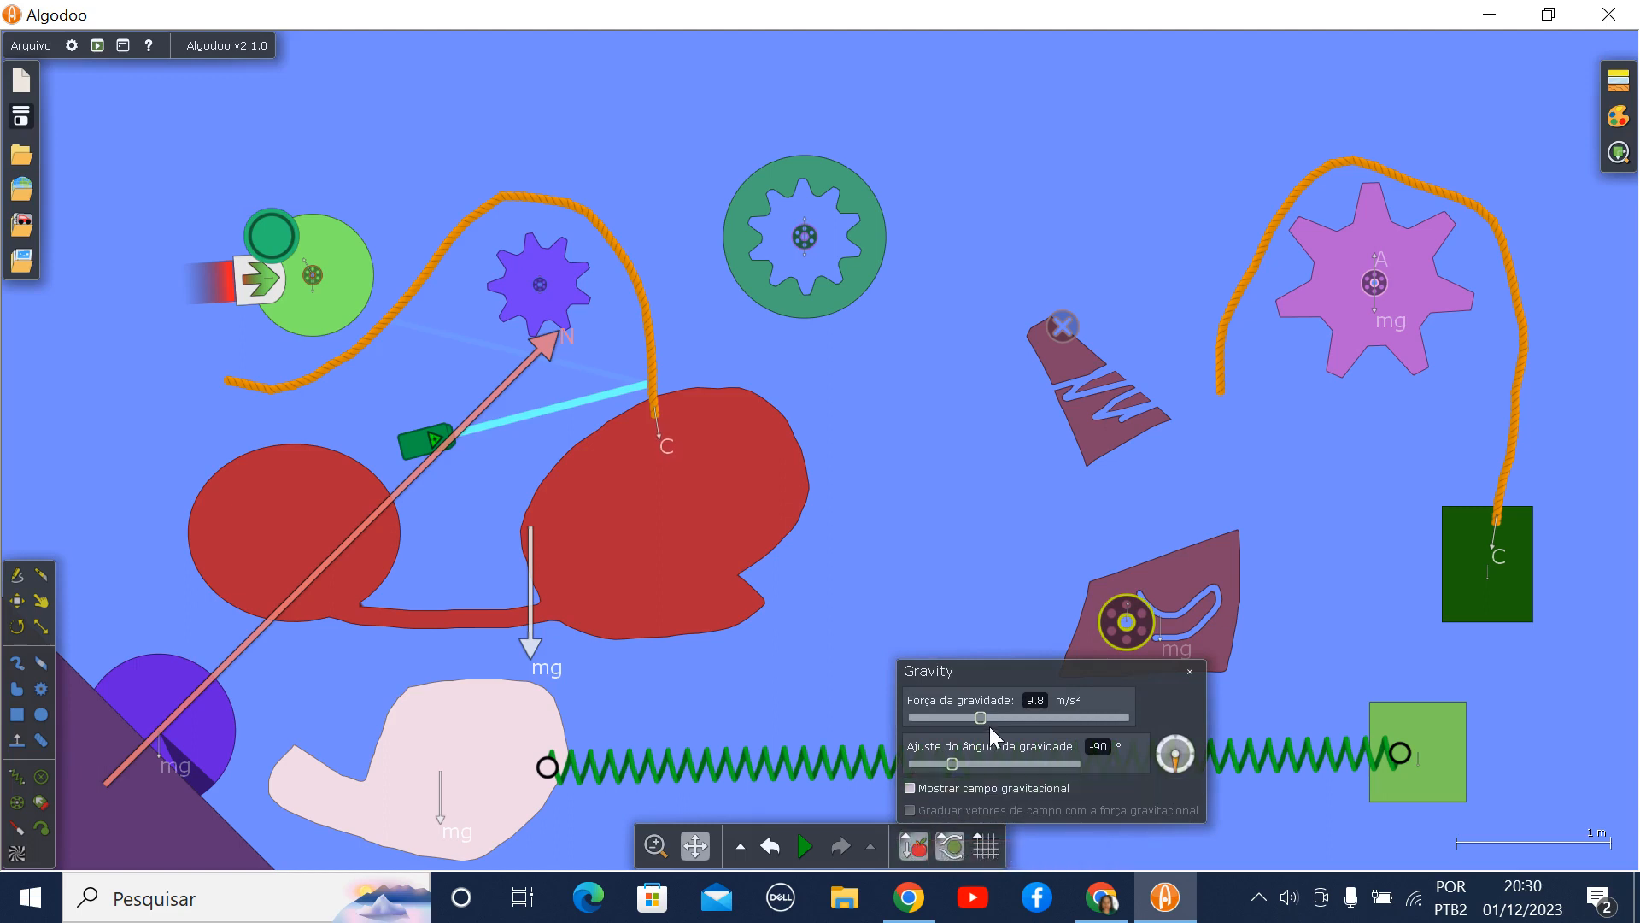
drag(982, 716, 1017, 736)
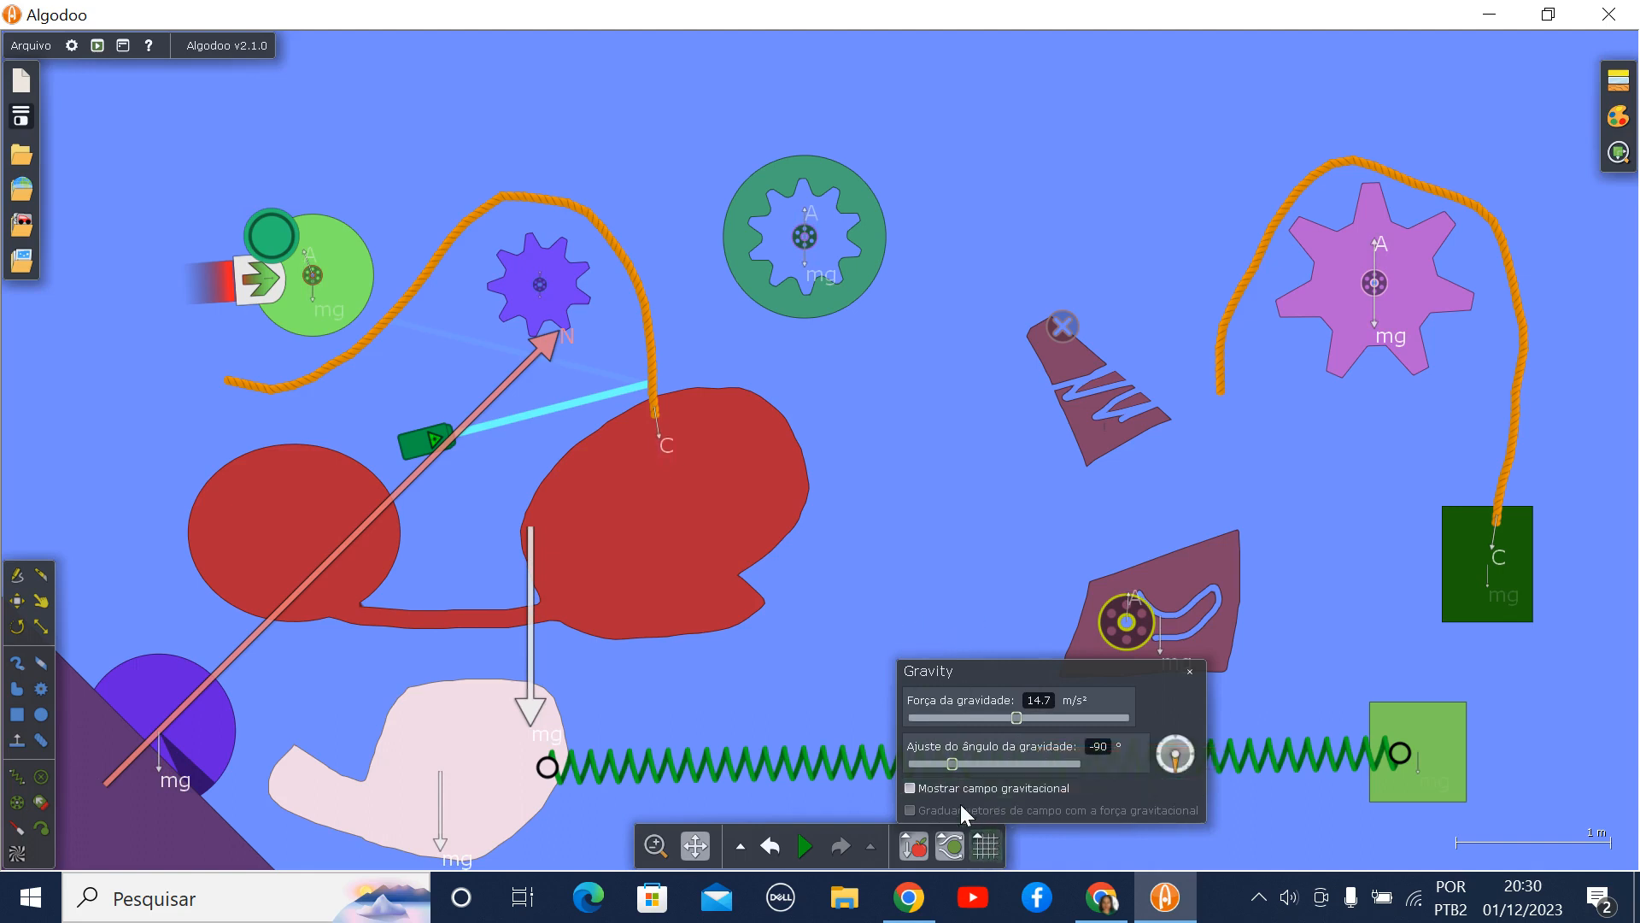
- Set the gravity angle to -105° and briefly display the gravitational field over the scene before hiding it again
mouse_move(951, 760)
mouse_down()
mouse_move(1012, 760)
mouse_move(936, 750)
mouse_move(992, 762)
mouse_move(945, 765)
mouse_up()
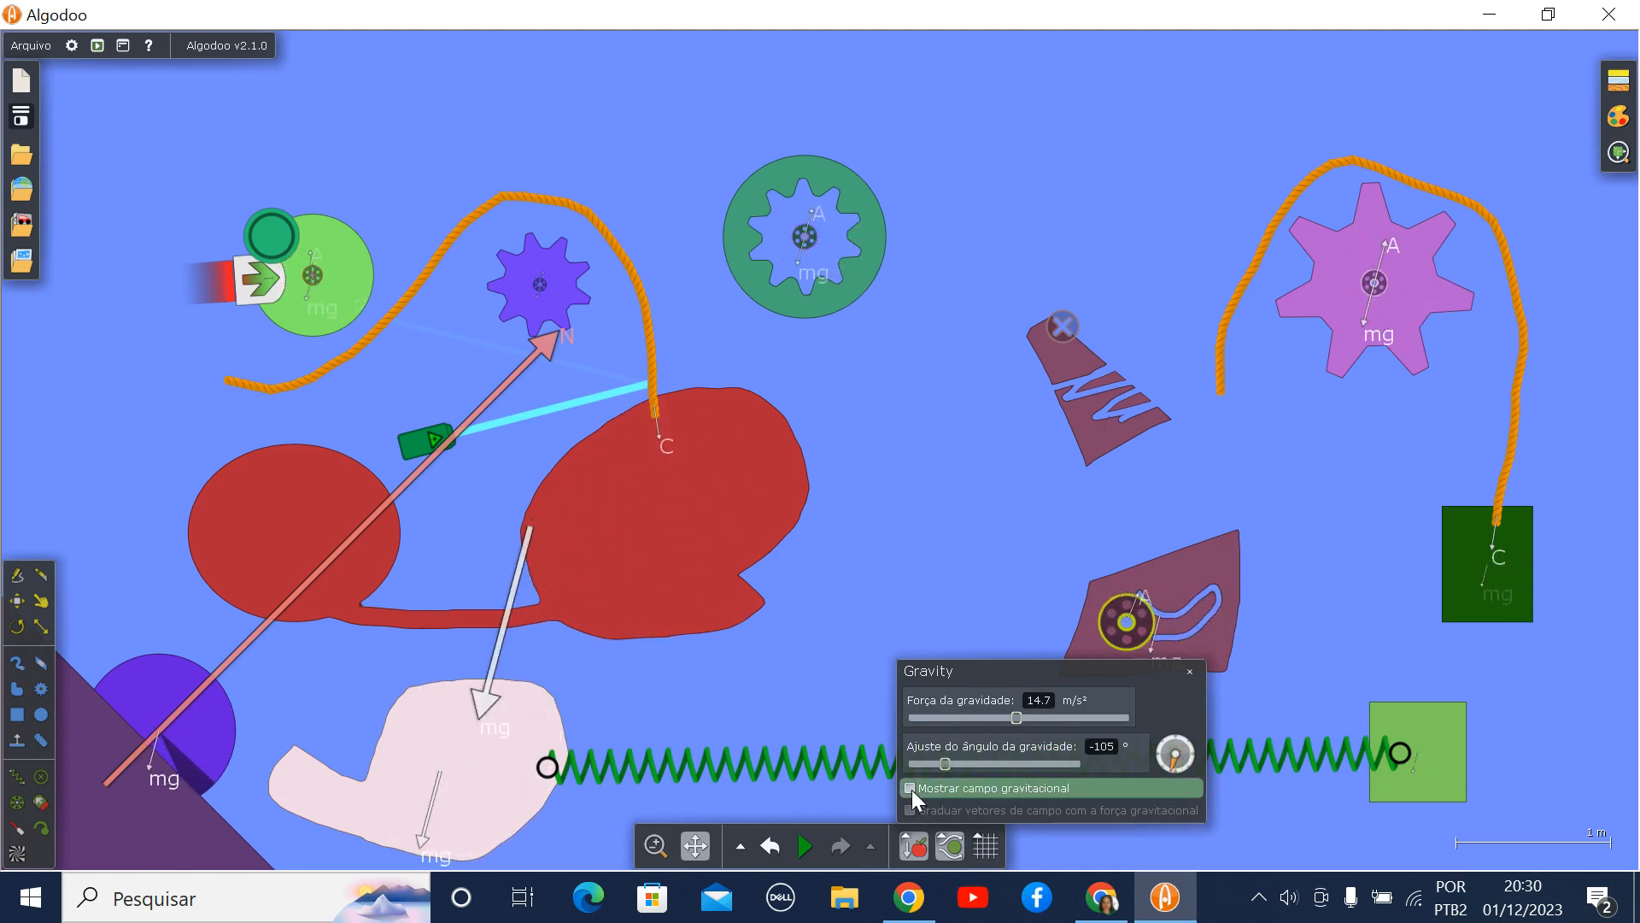
click(911, 787)
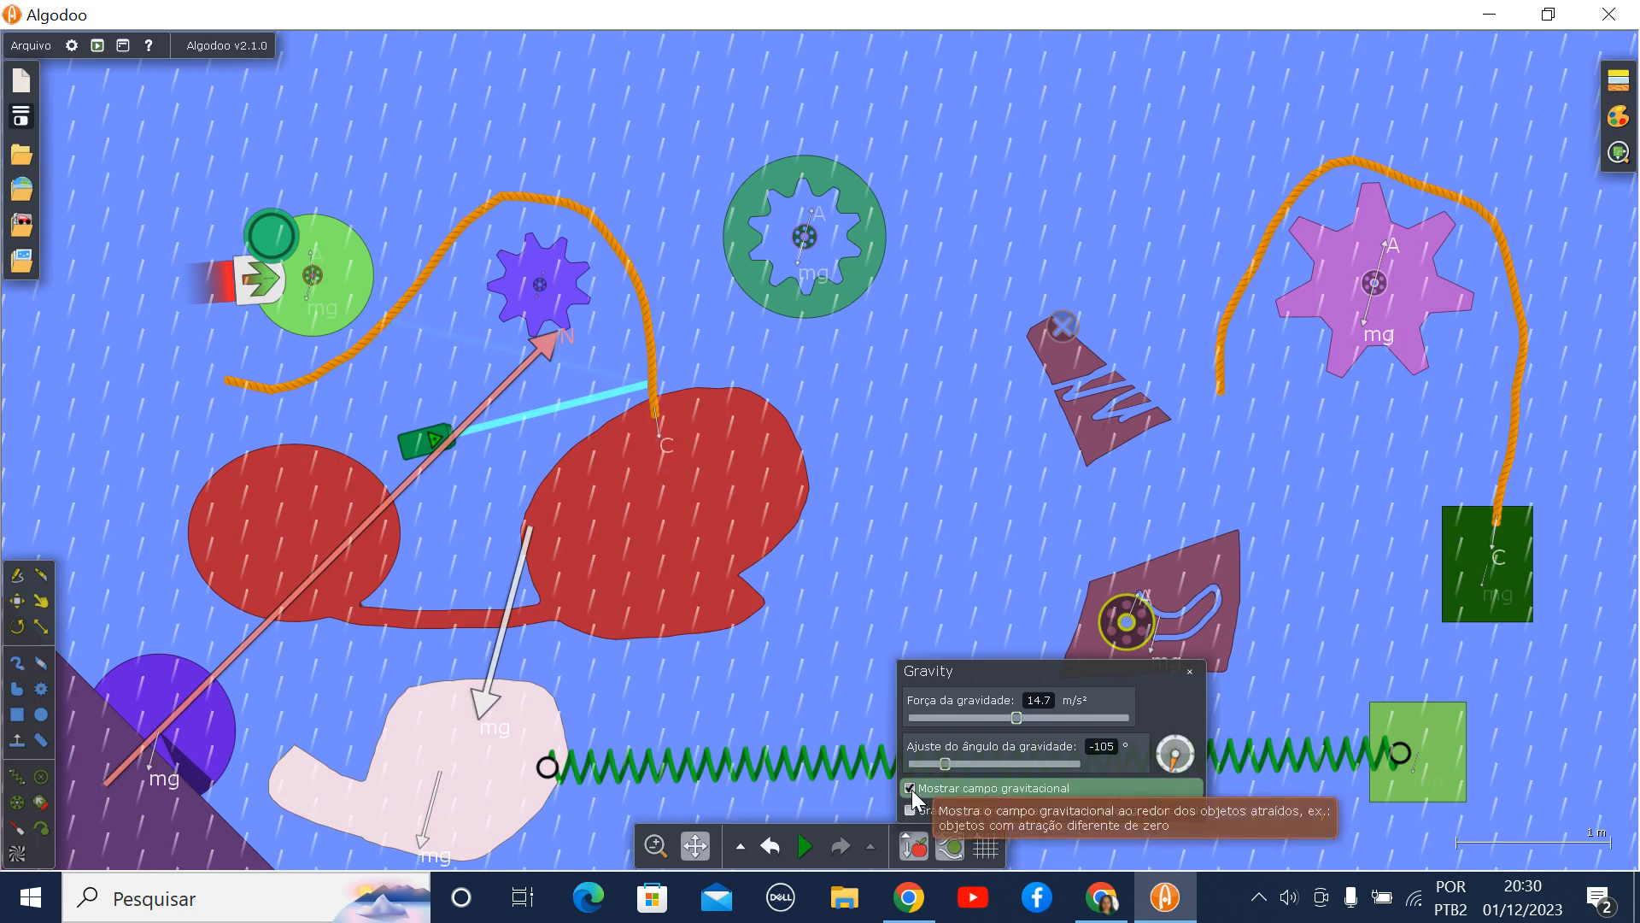
click(911, 788)
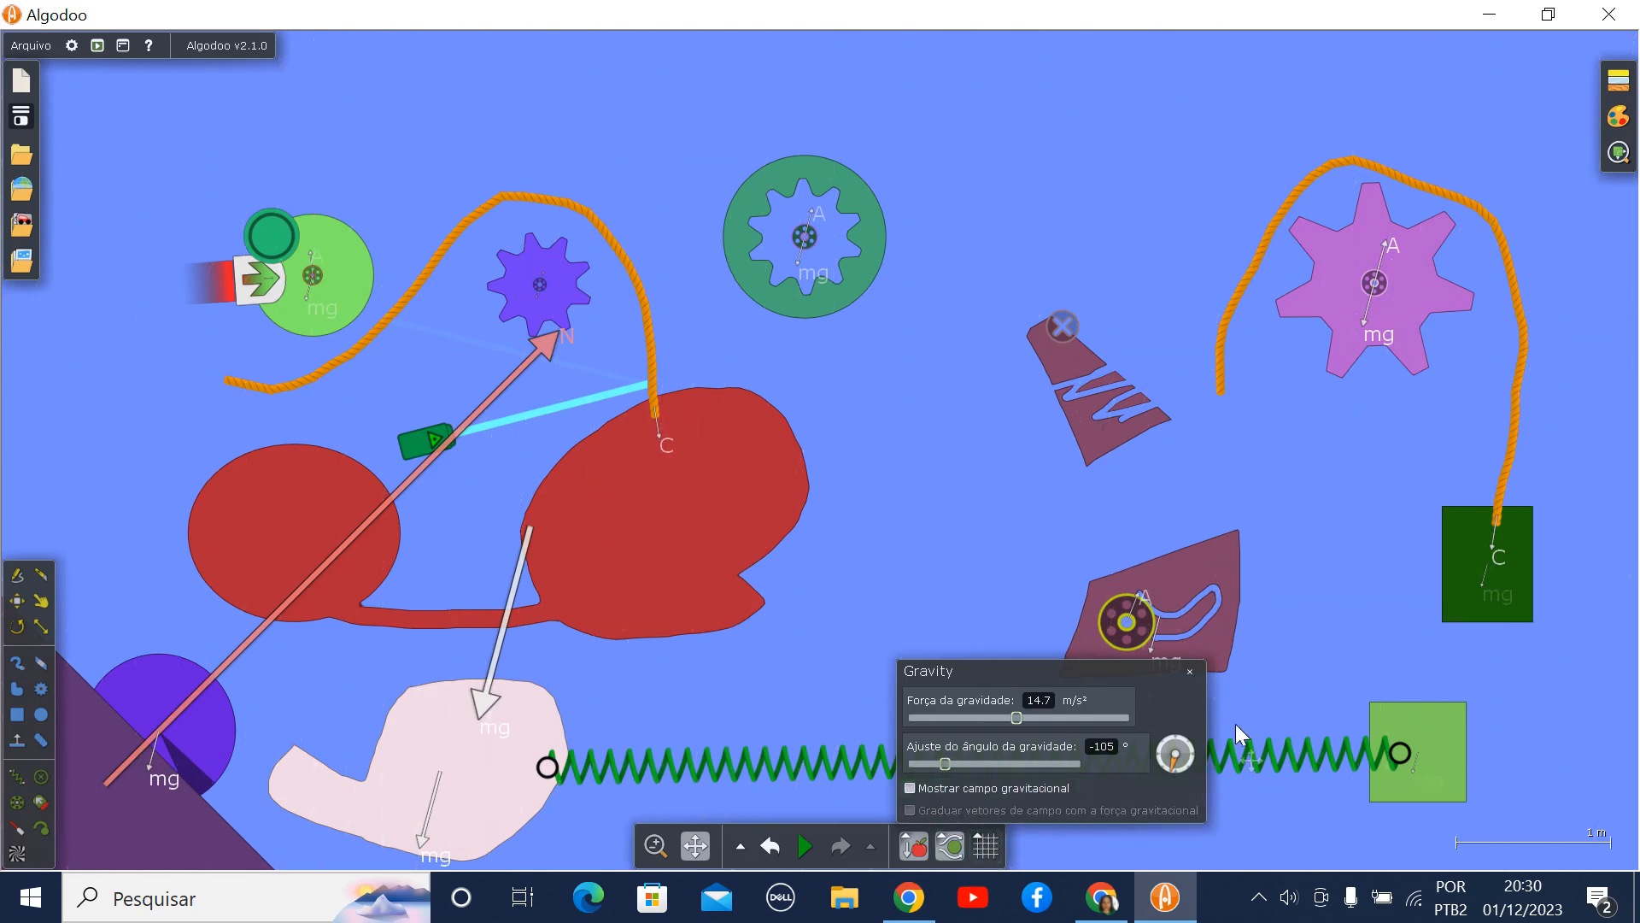
click(1190, 671)
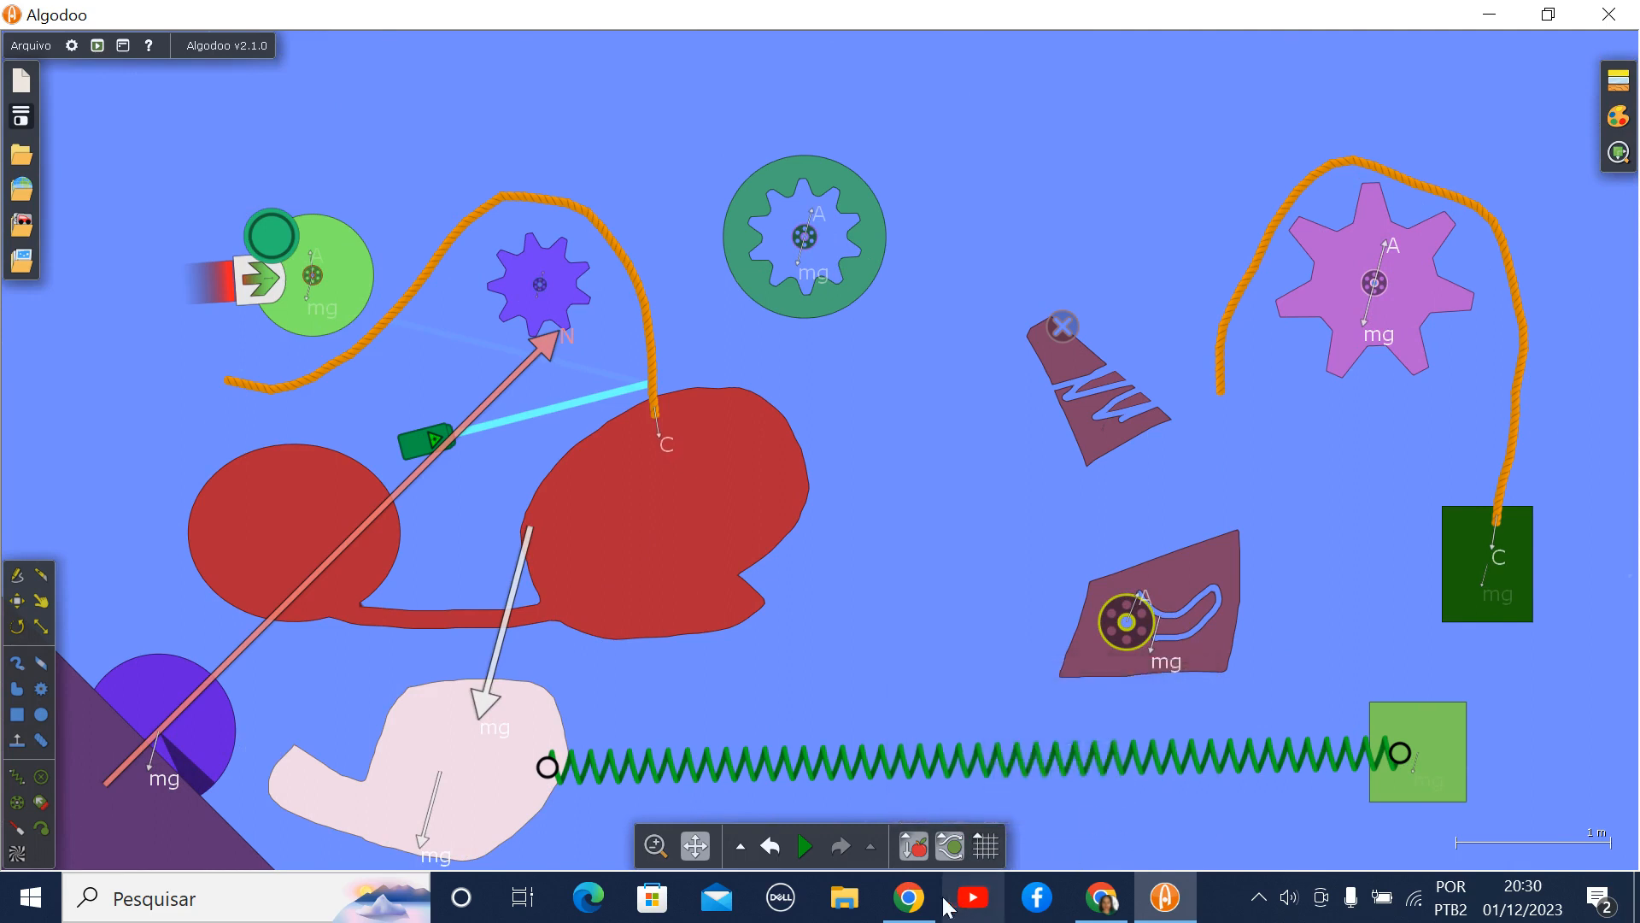
- Switch gravity off and back on to compare the objects' weight vectors
click(906, 840)
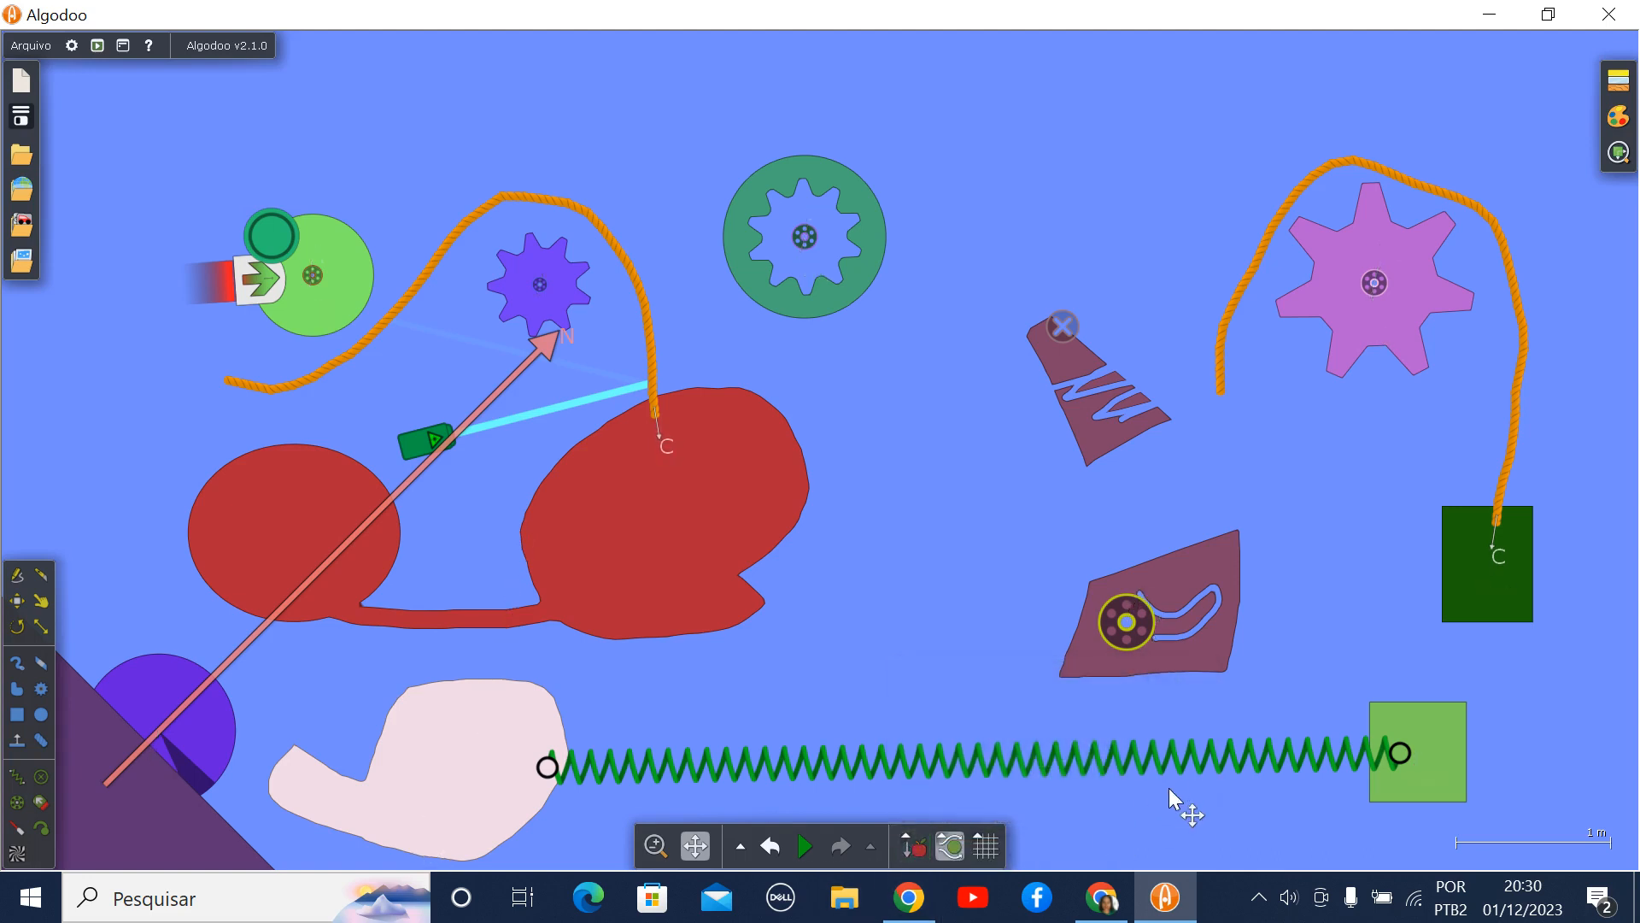
click(912, 847)
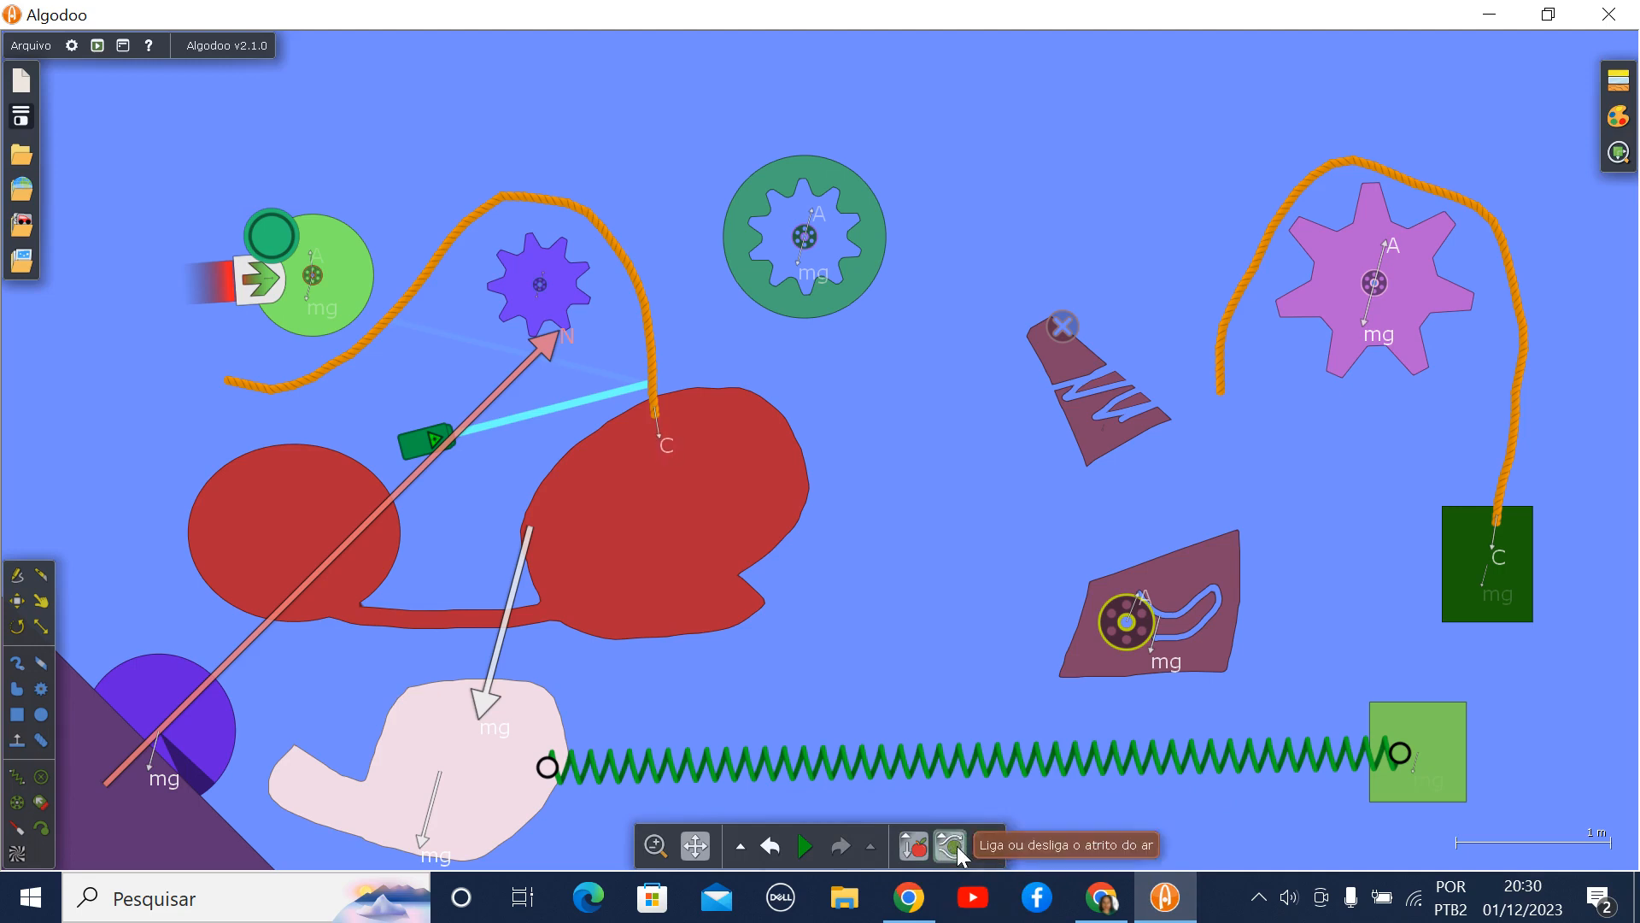
- Review the air friction settings, turn air friction off, and display the grid lines in the scene
mouse_move(957, 846)
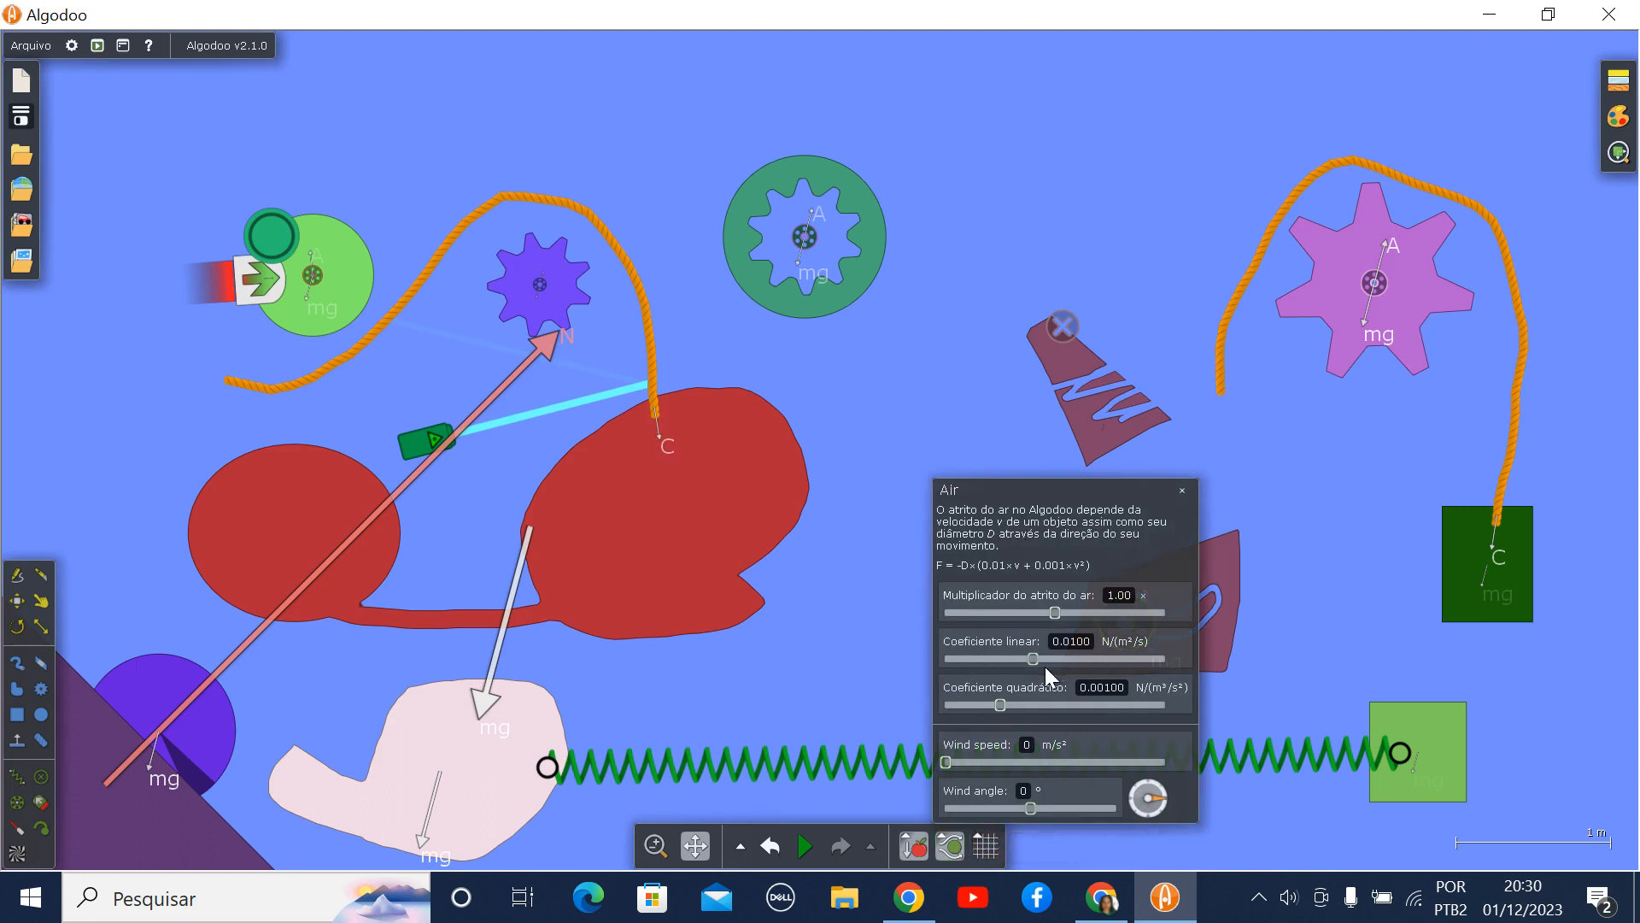
click(1183, 490)
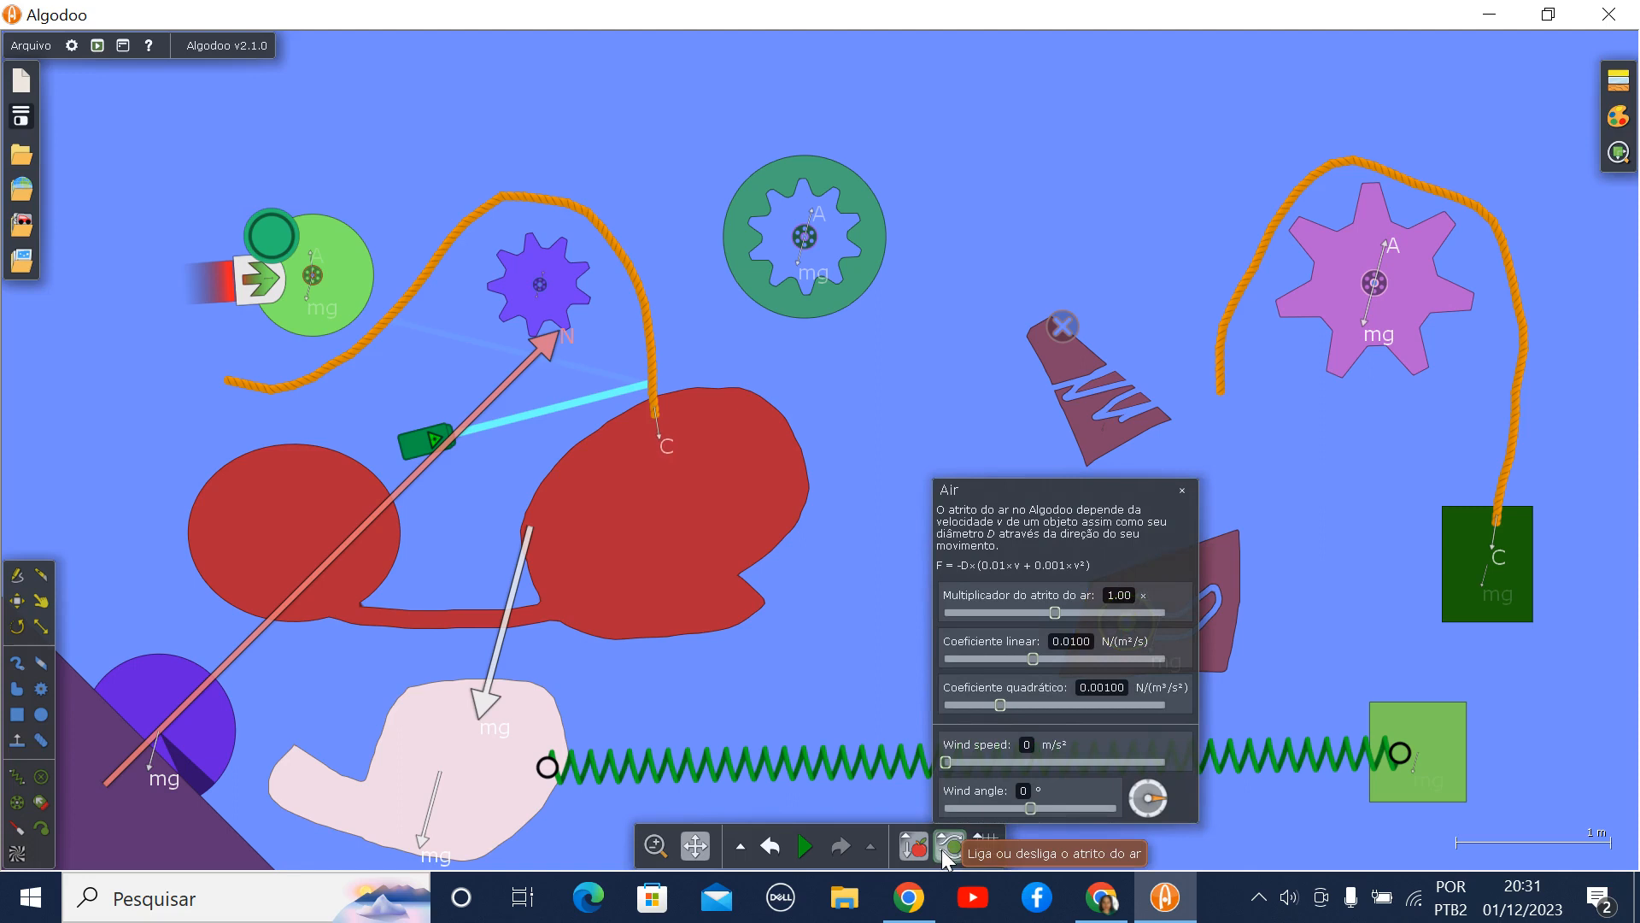
click(1183, 491)
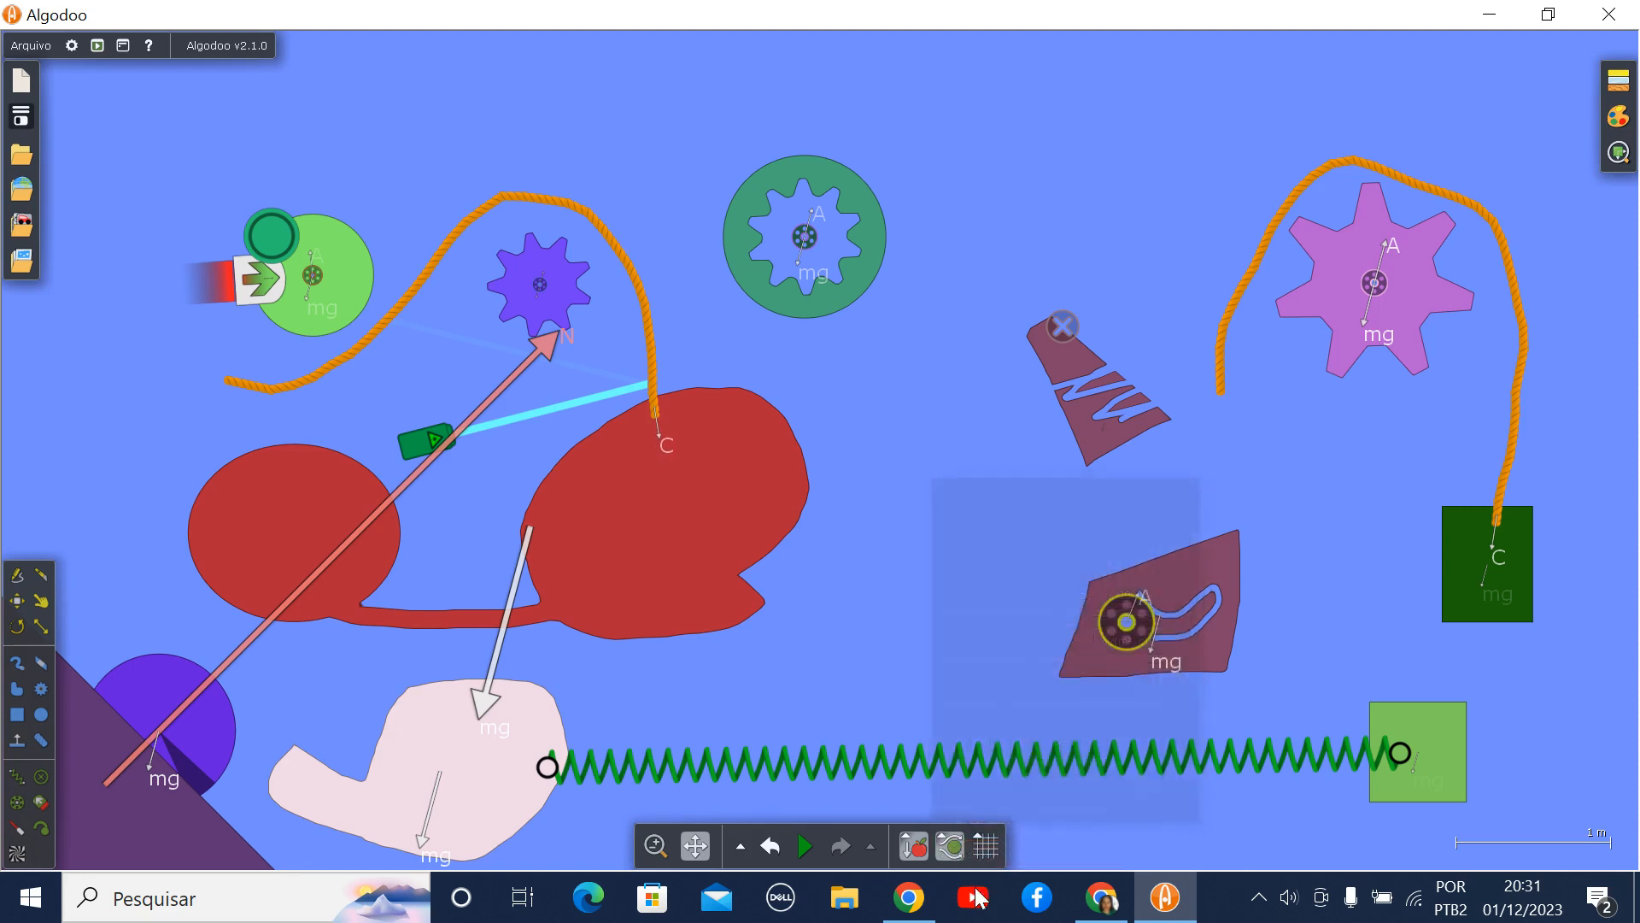
mouse_move(951, 840)
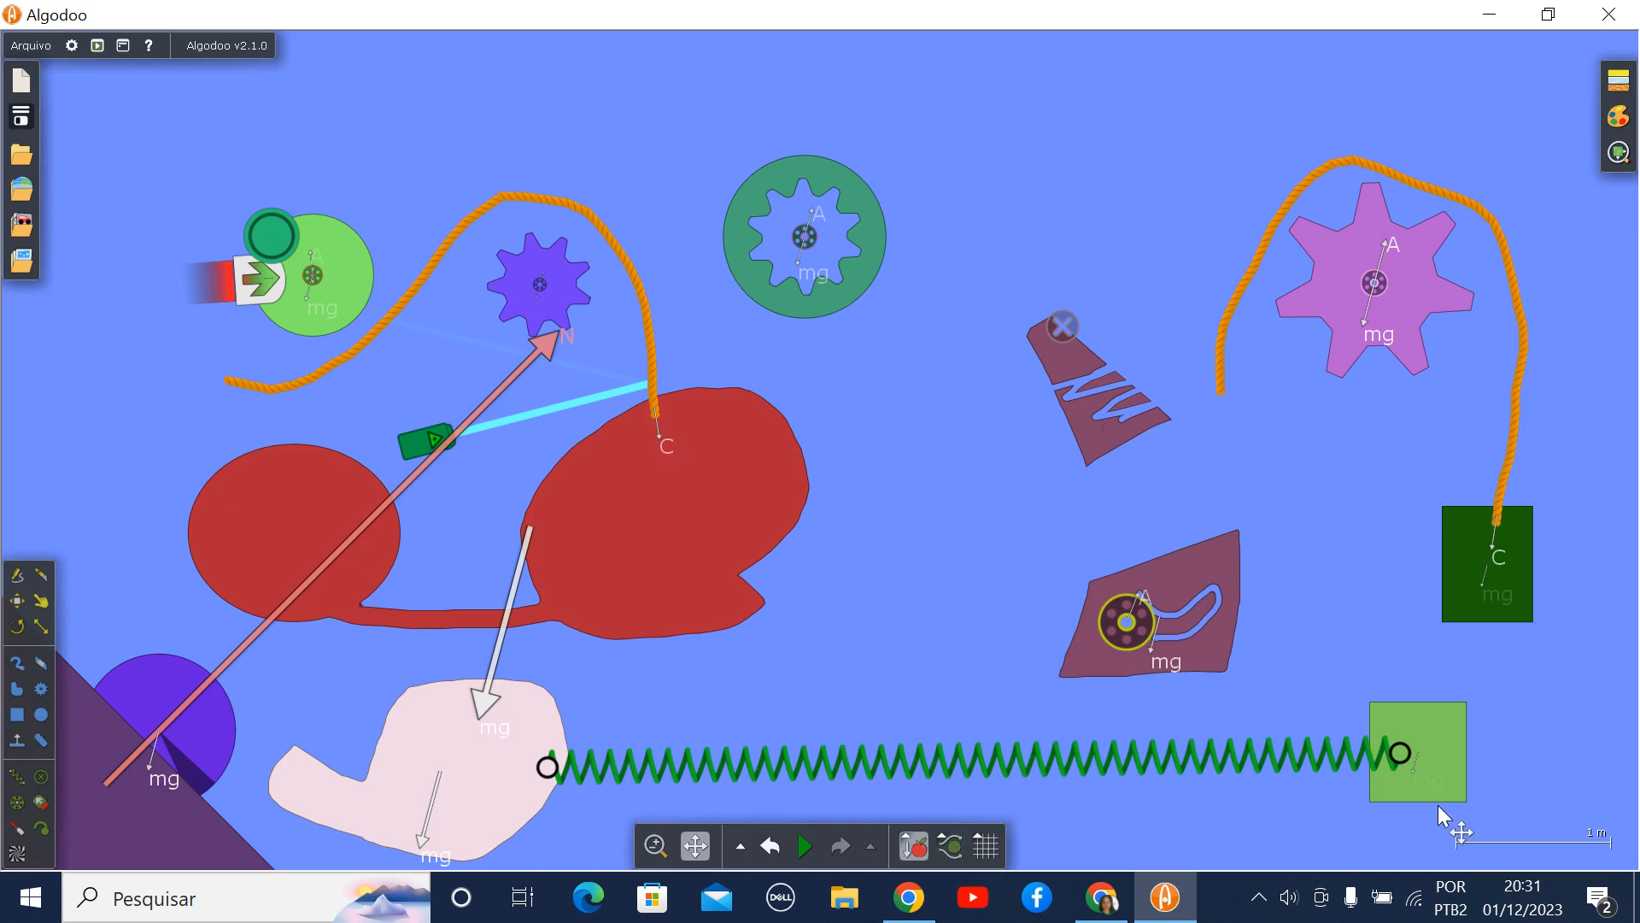
click(992, 844)
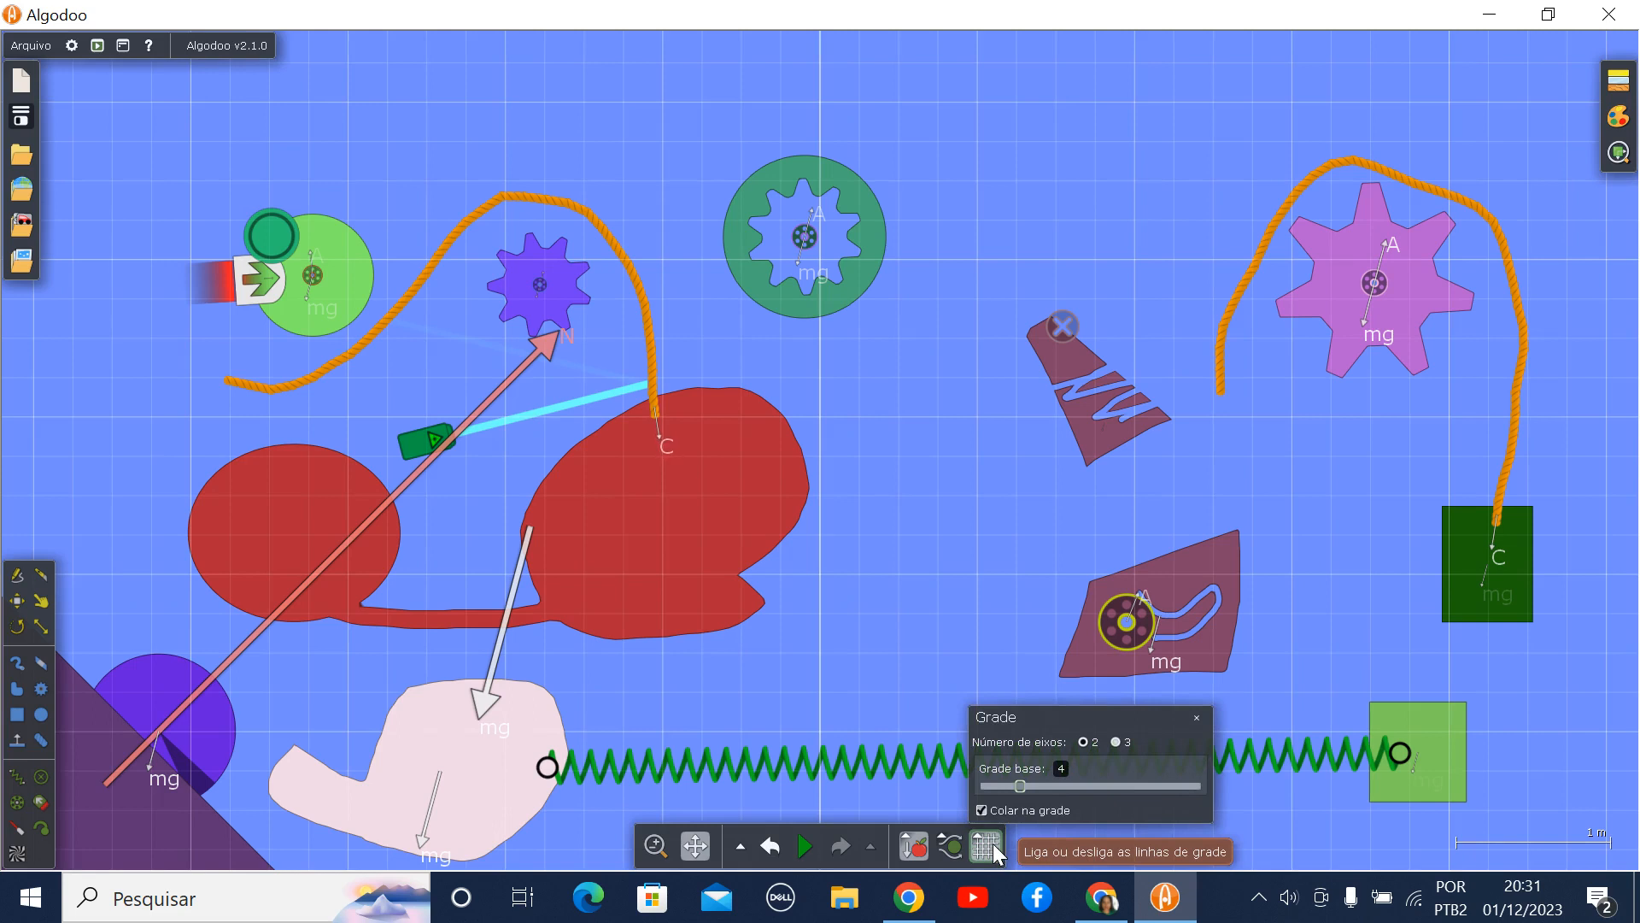
click(1197, 716)
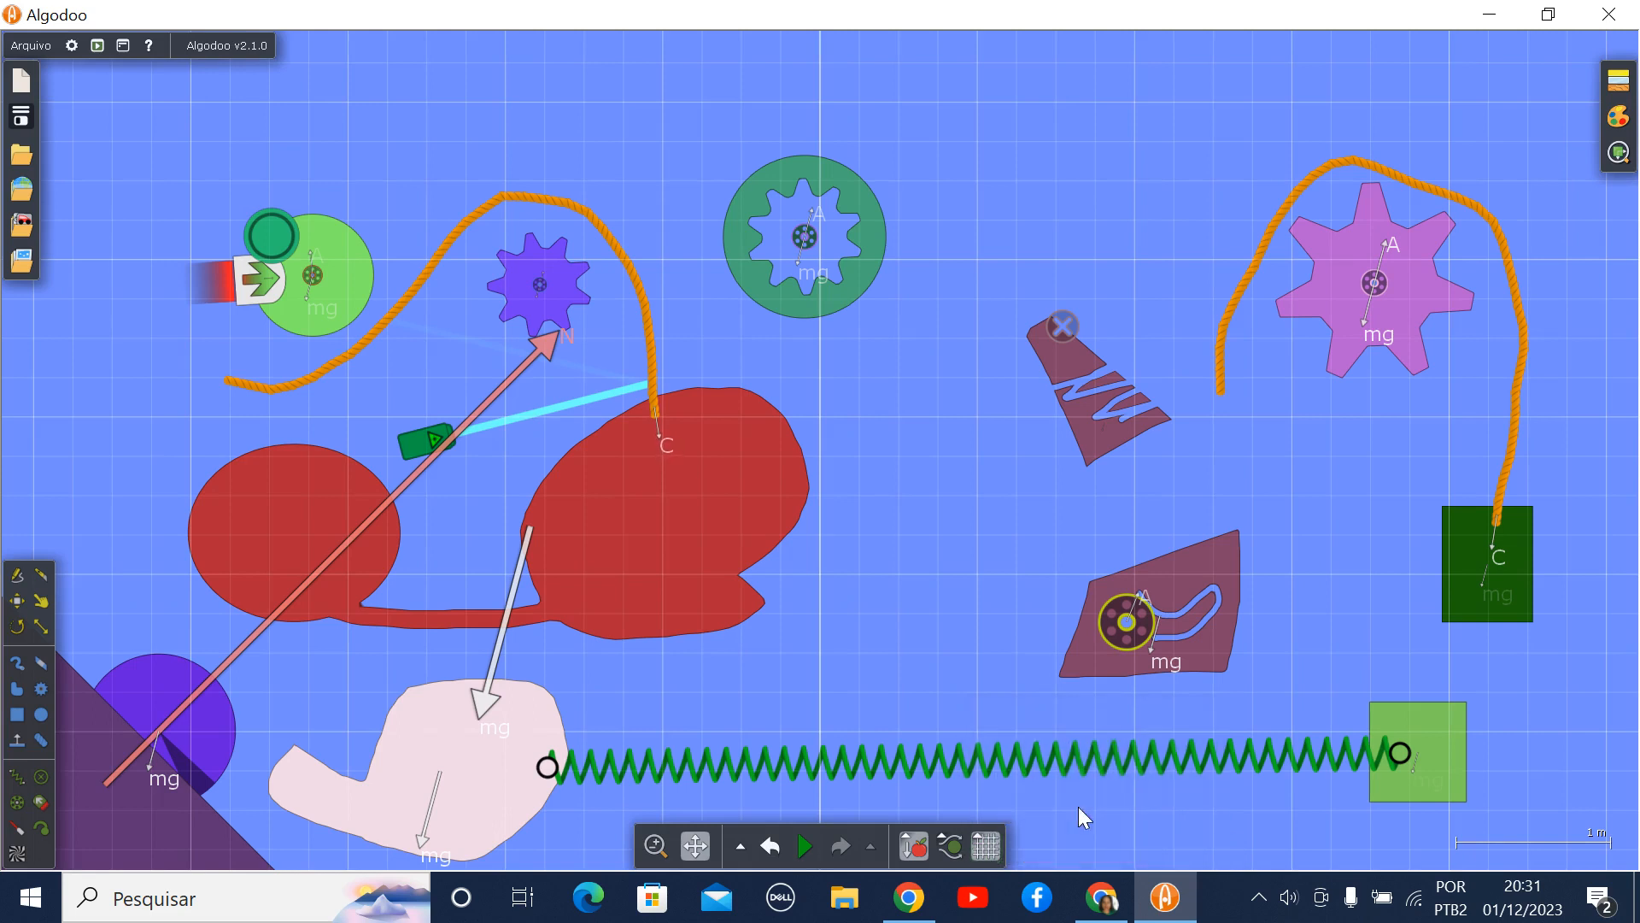
- Run the simulation briefly, pause it, and undo its start to restore the original arrangement
click(804, 845)
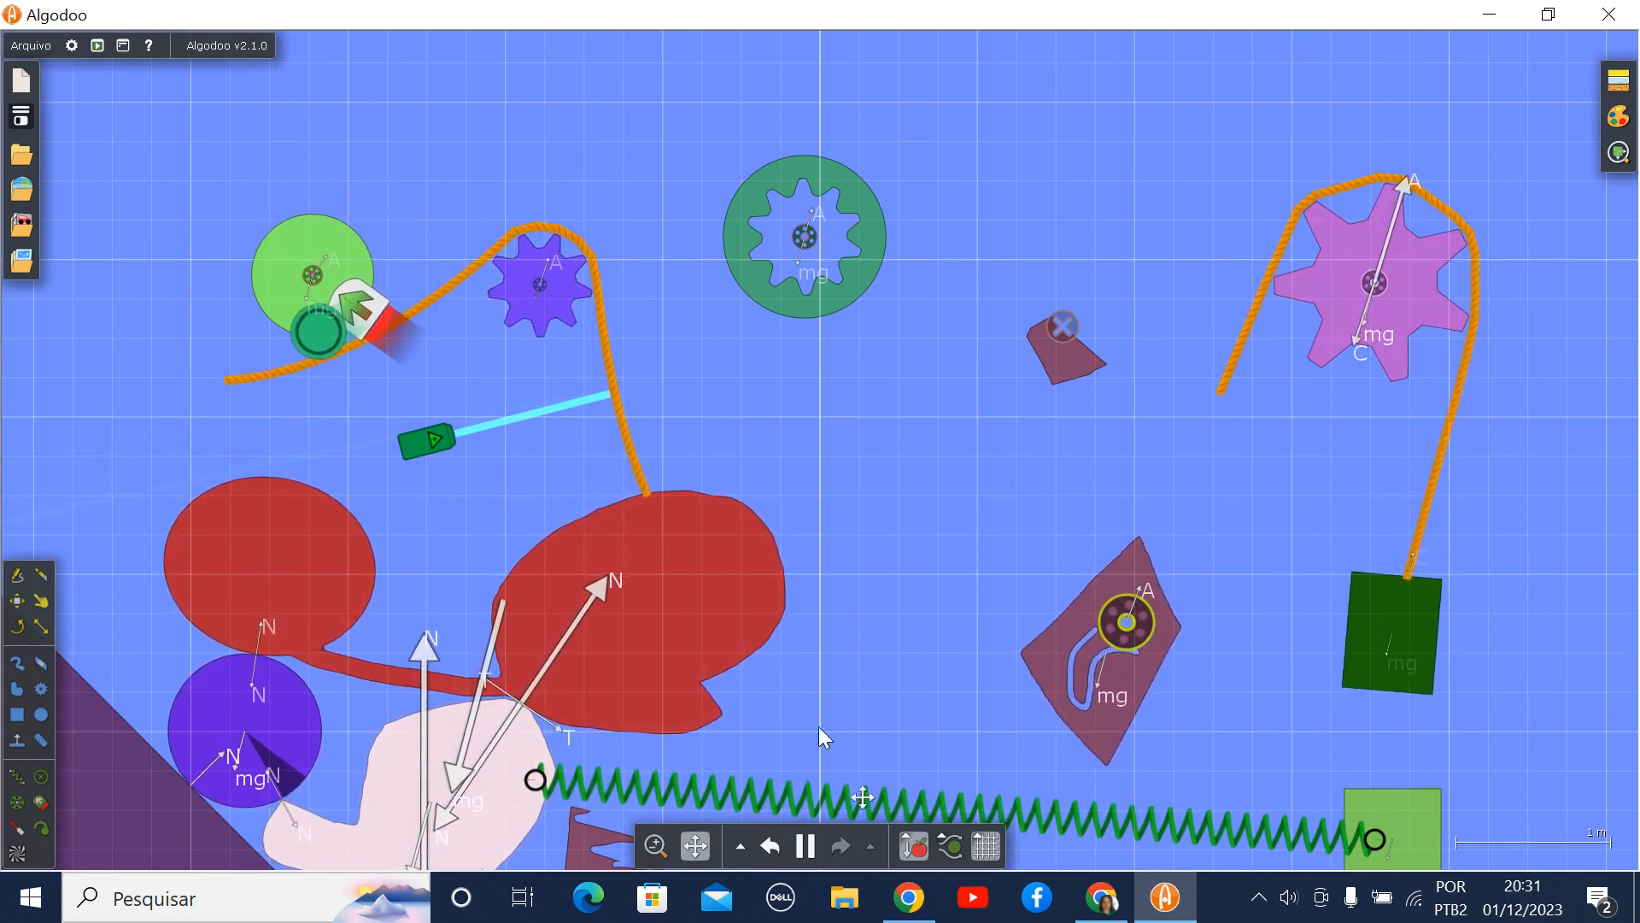
click(807, 848)
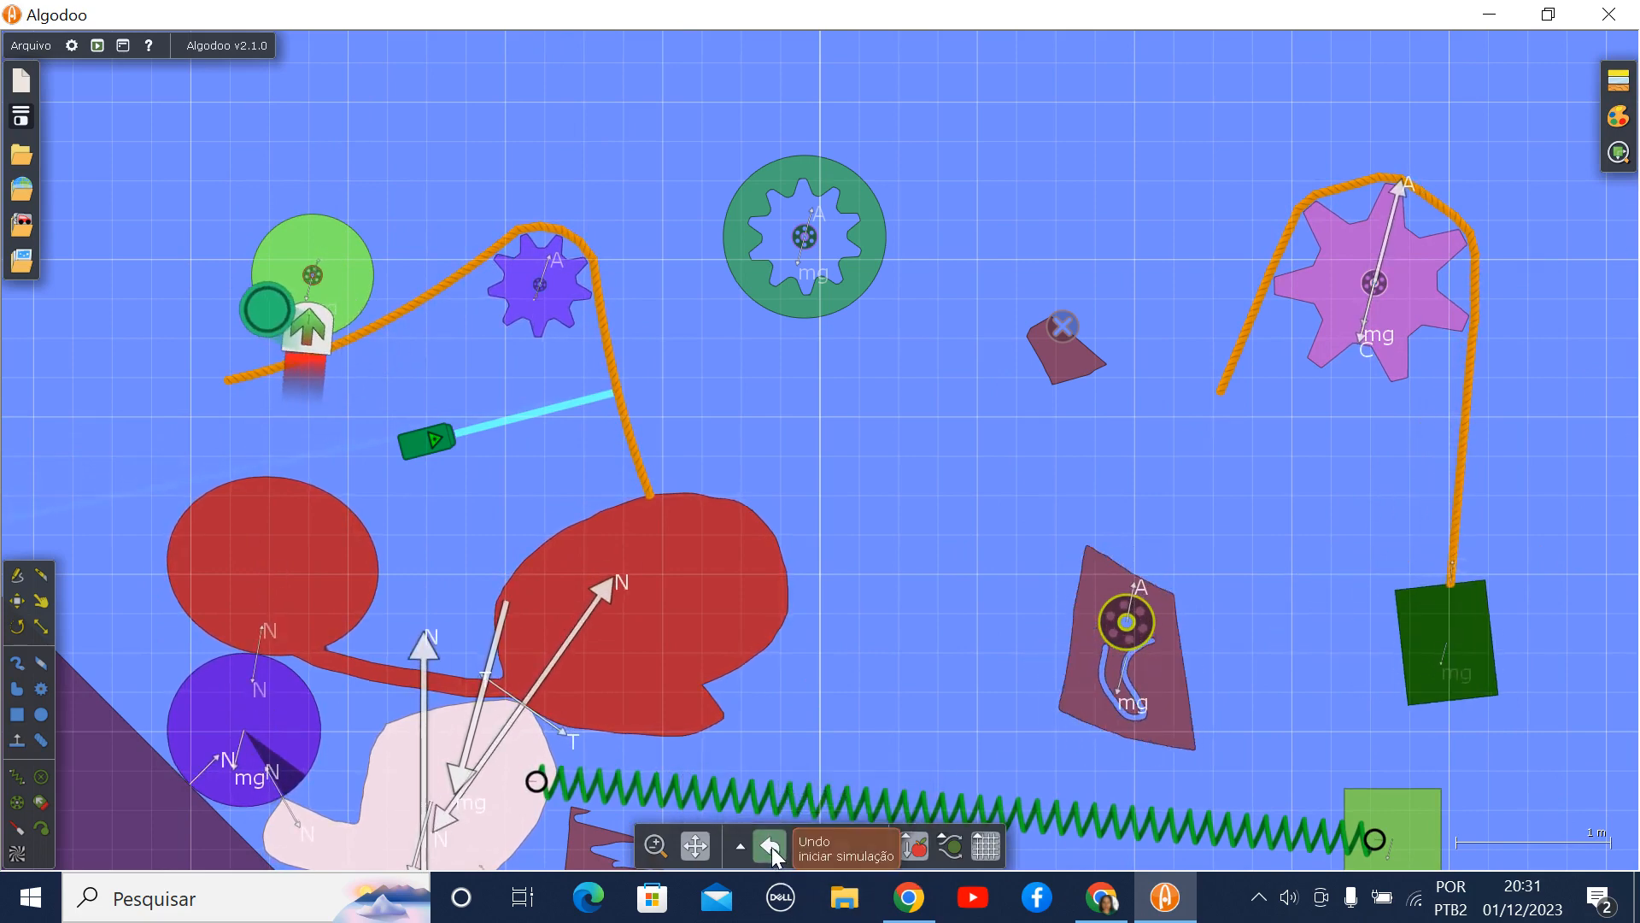
click(771, 848)
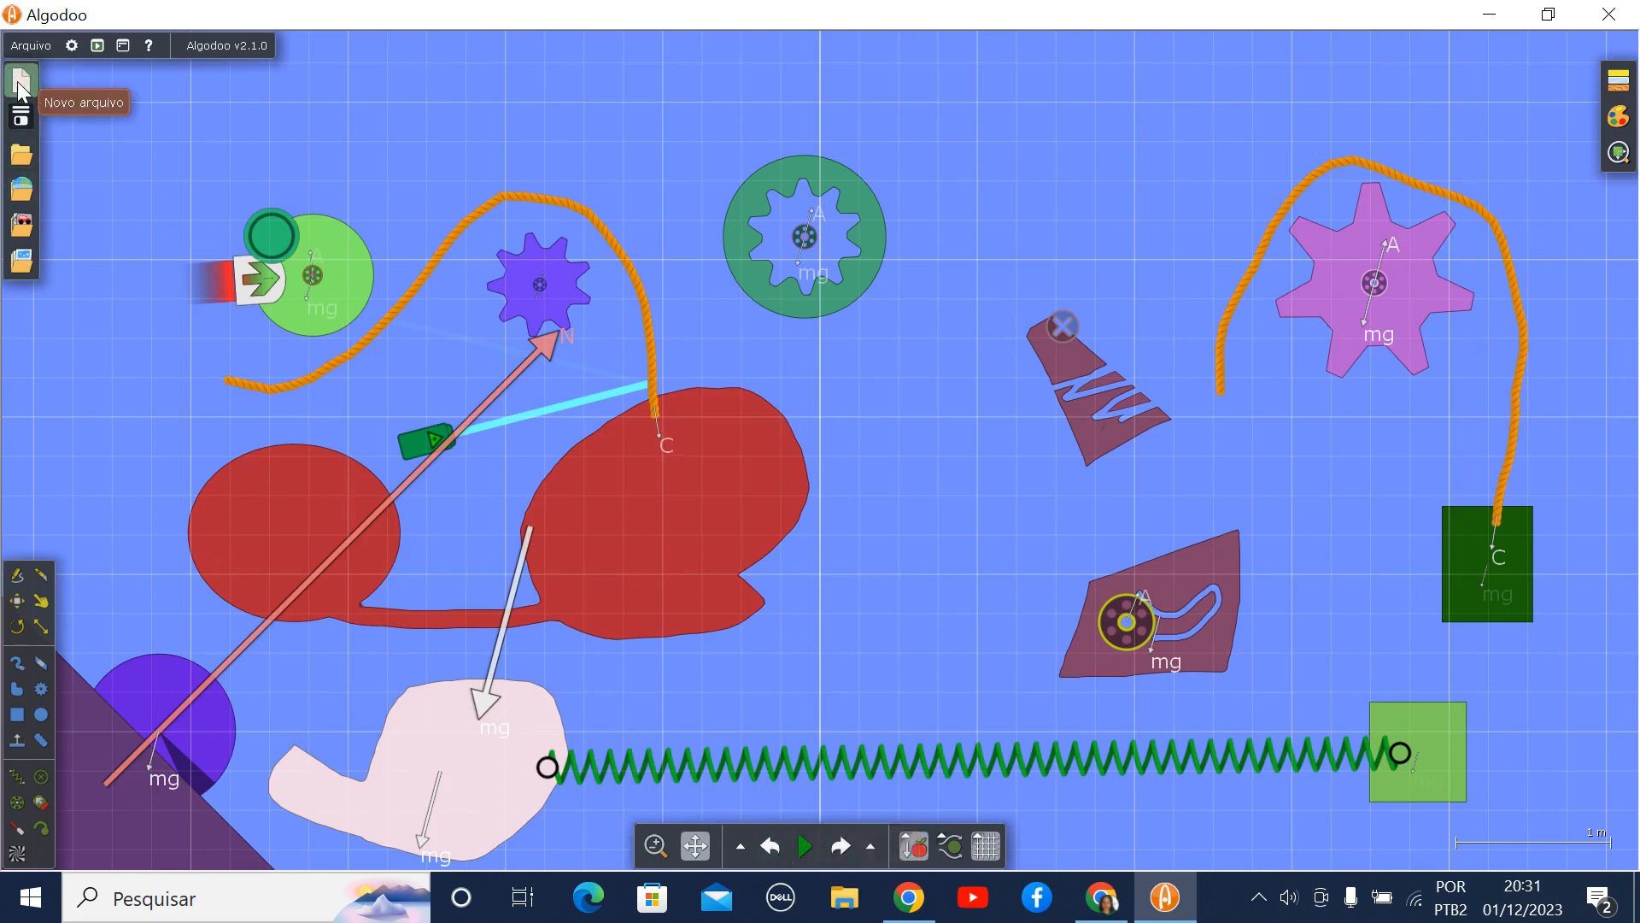
- Create a new scene with the Padrão theme and draw a small rectangle resting on the ground
click(21, 85)
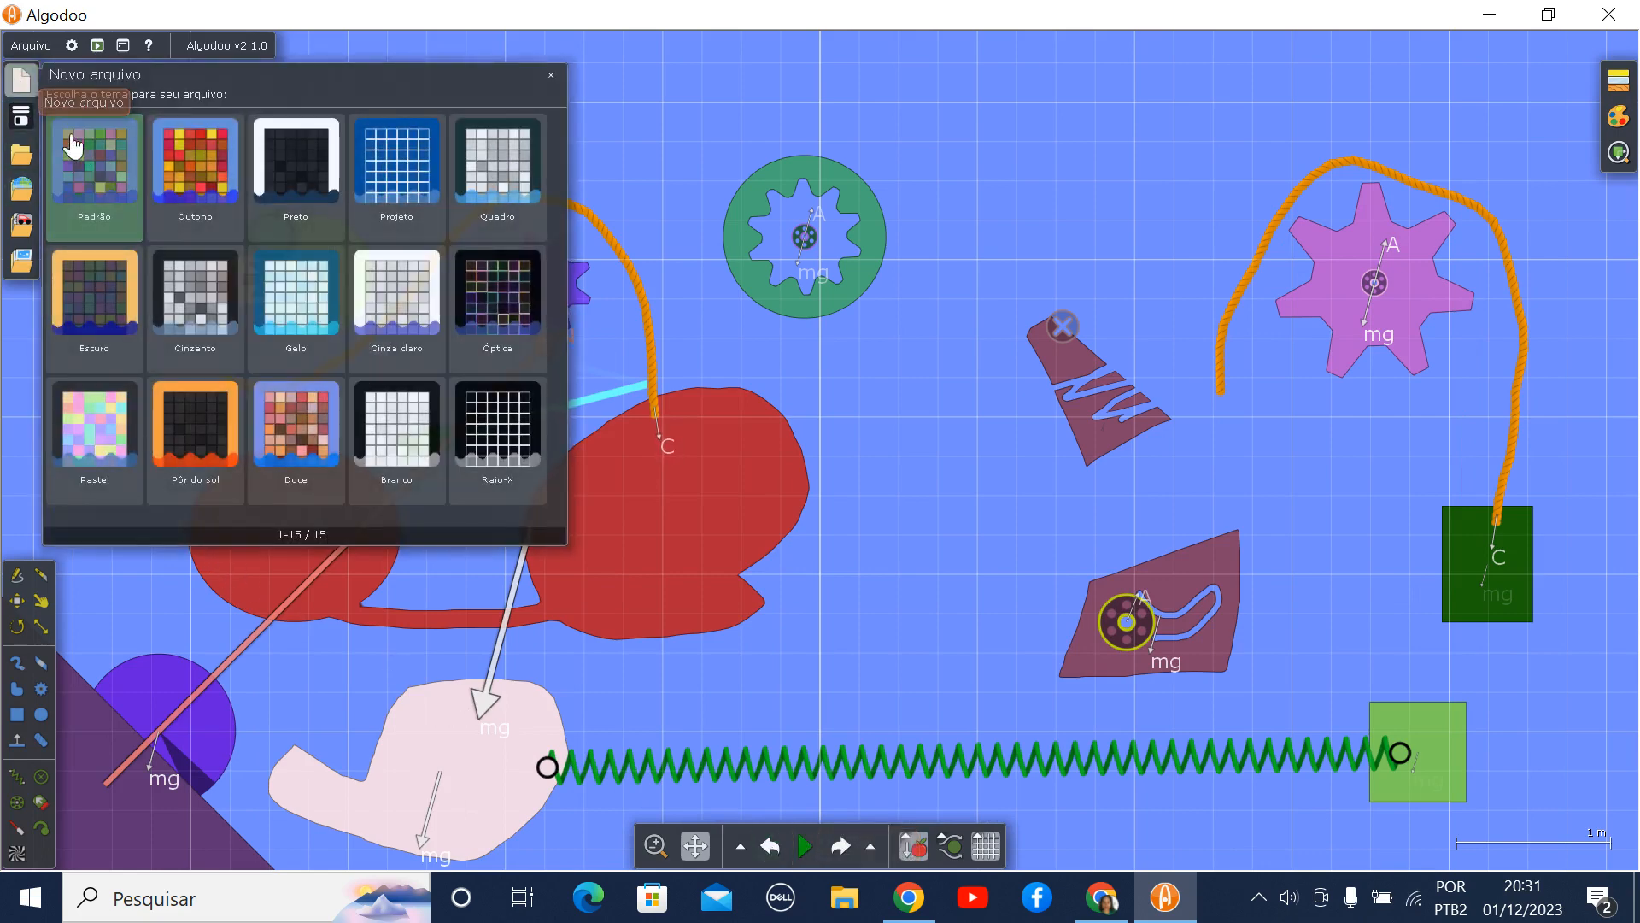
click(86, 162)
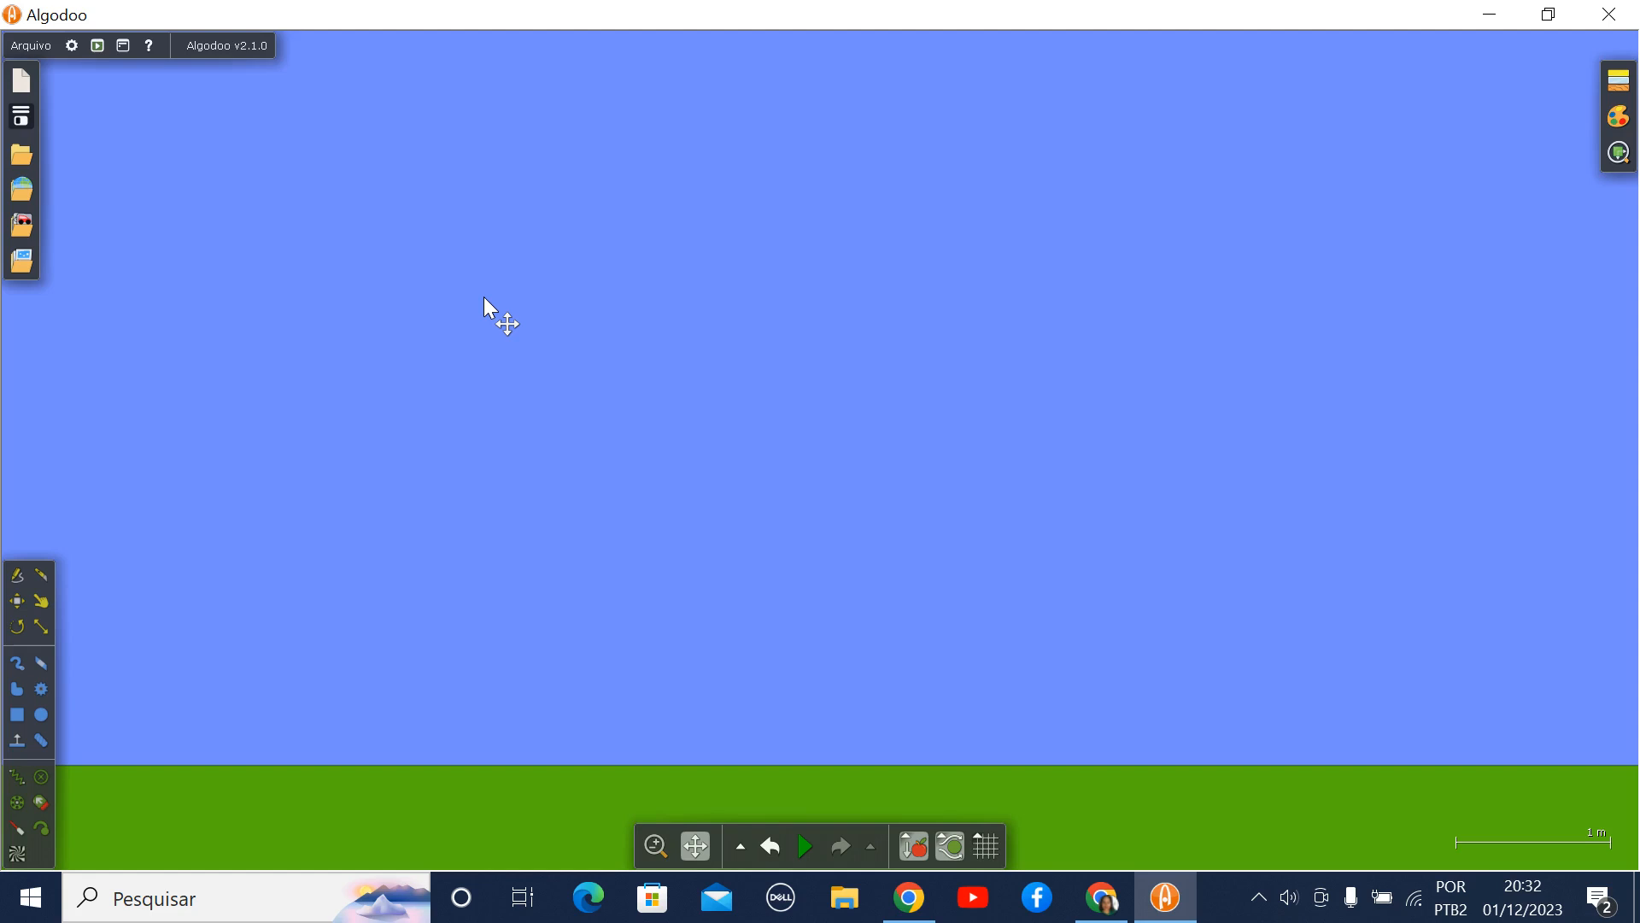
click(18, 716)
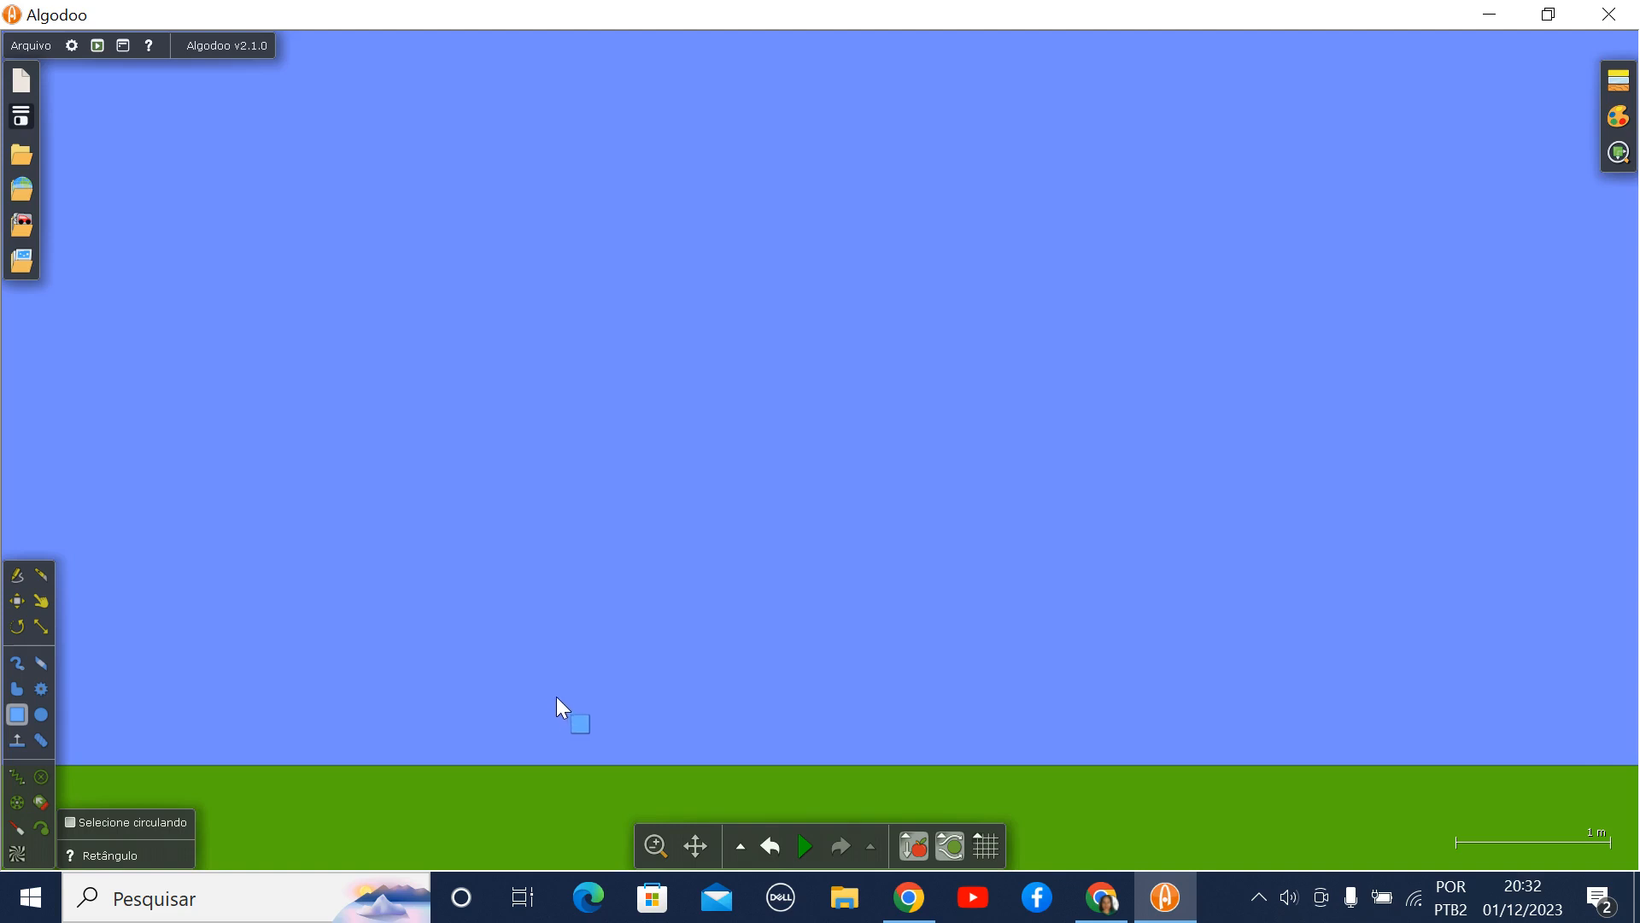
drag(557, 696, 645, 764)
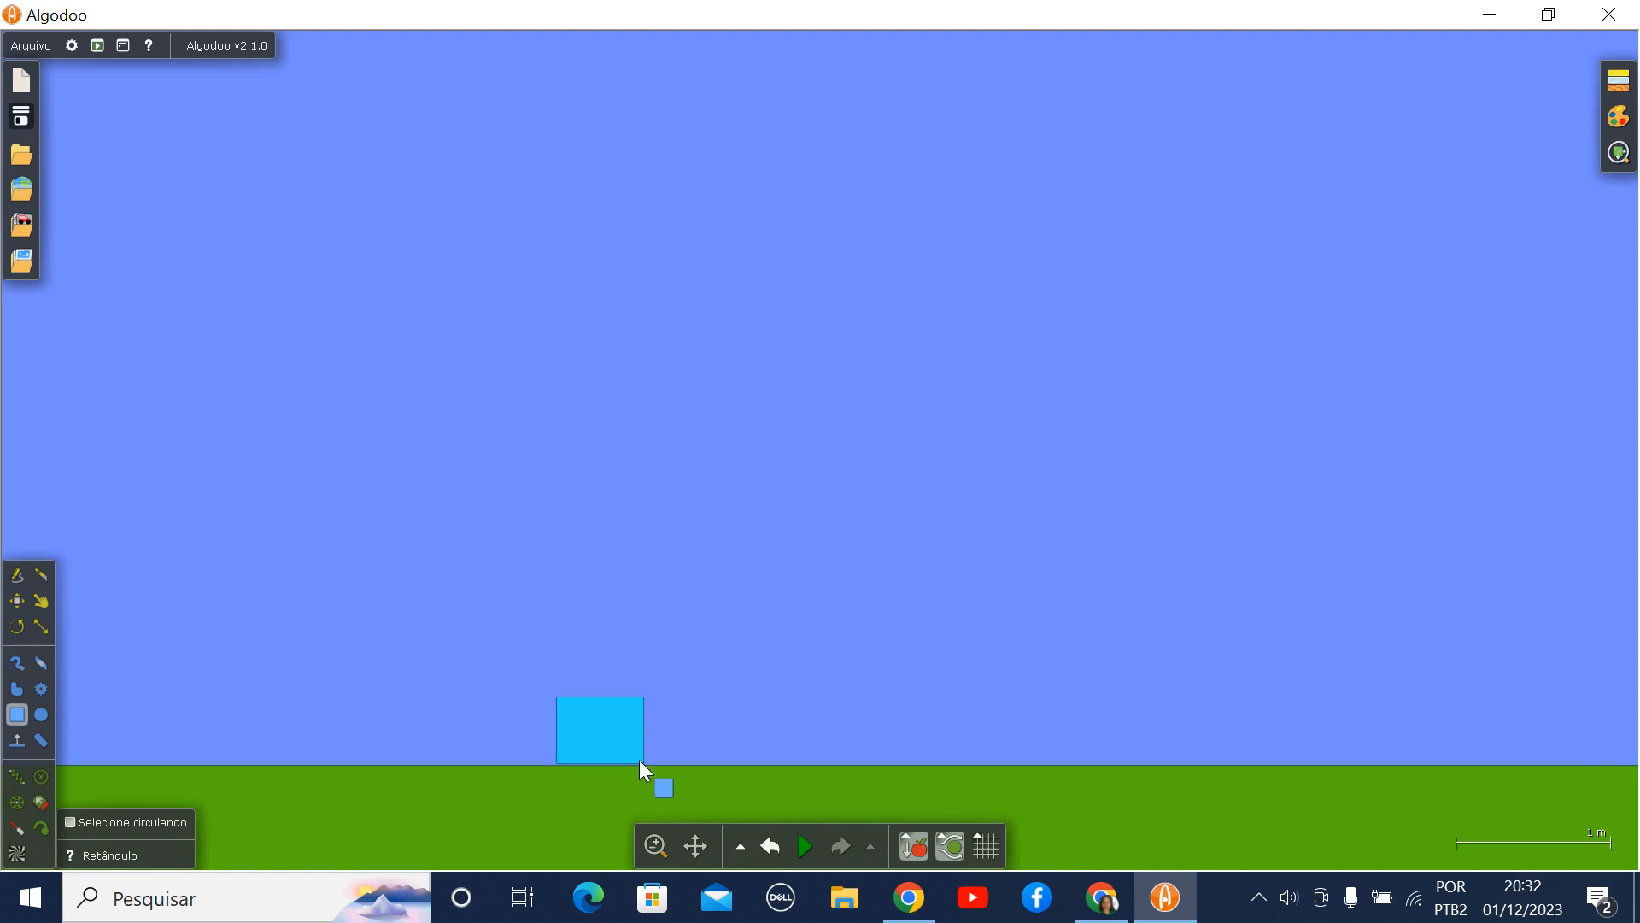
- Set the rectangle's overall velocity (Velocidade) to 2.0 m/s
click(24, 601)
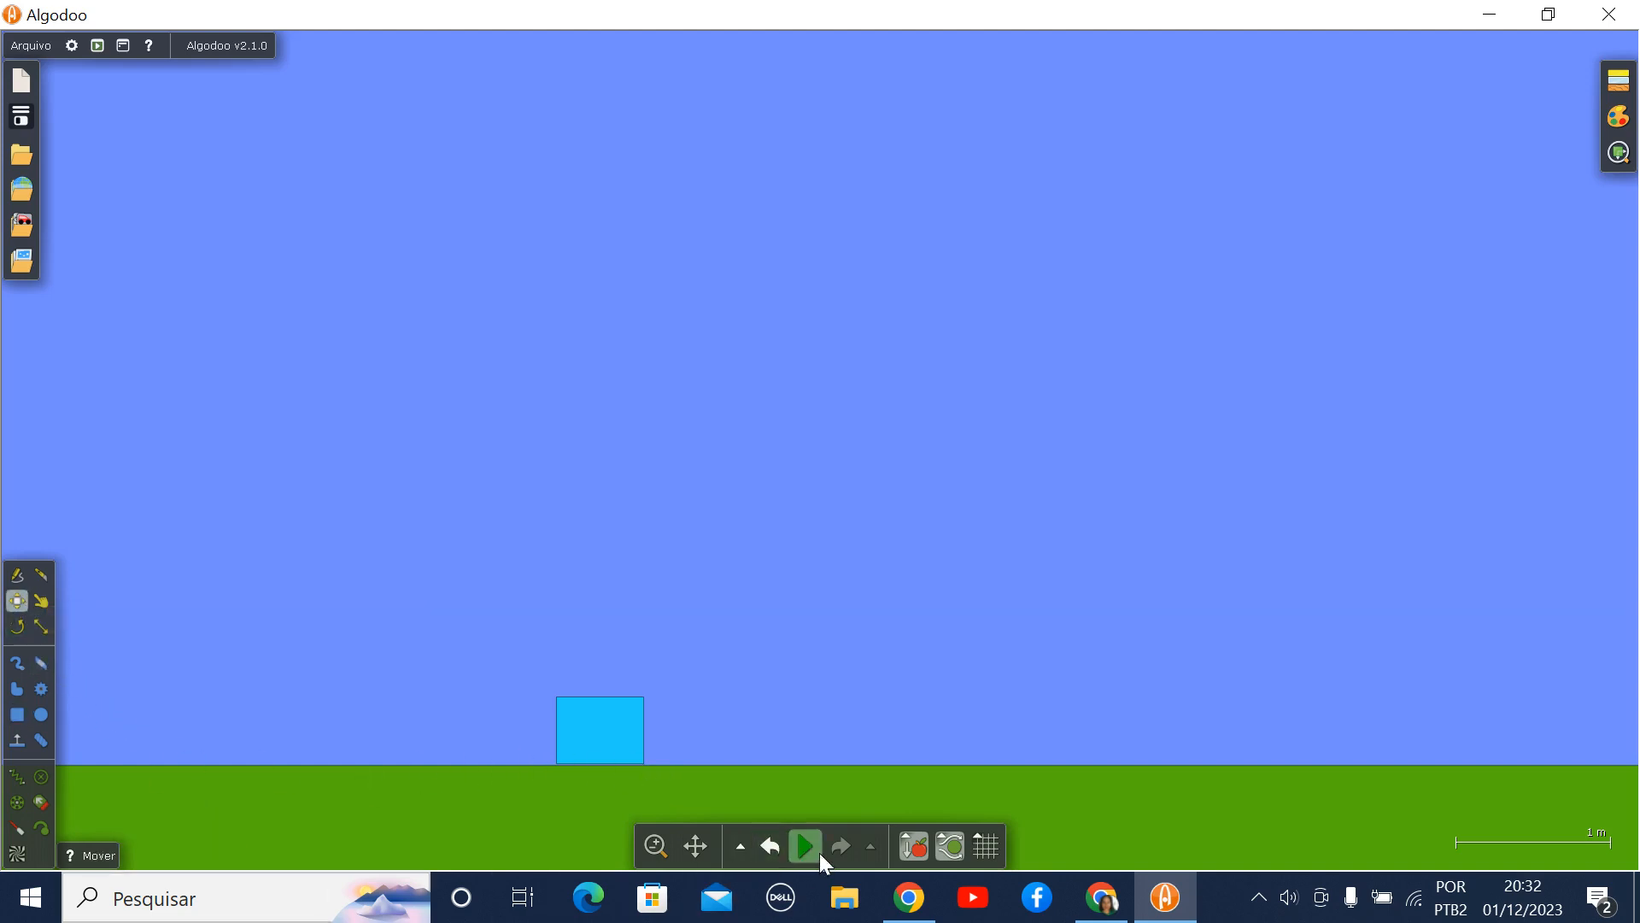
mouse_move(819, 850)
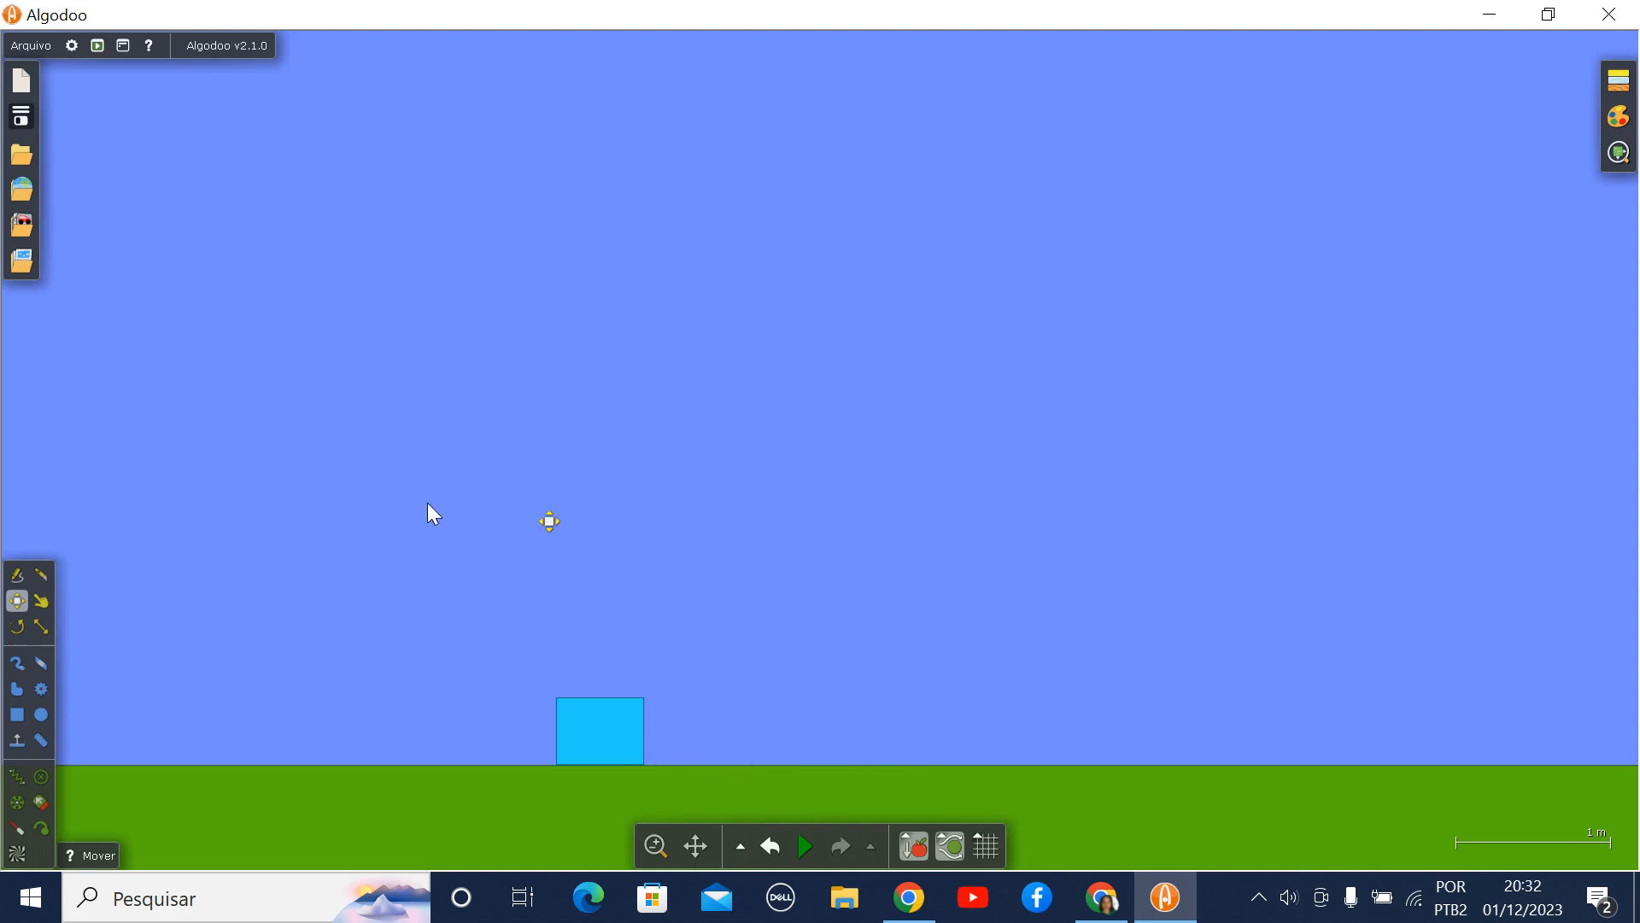
right_click(606, 723)
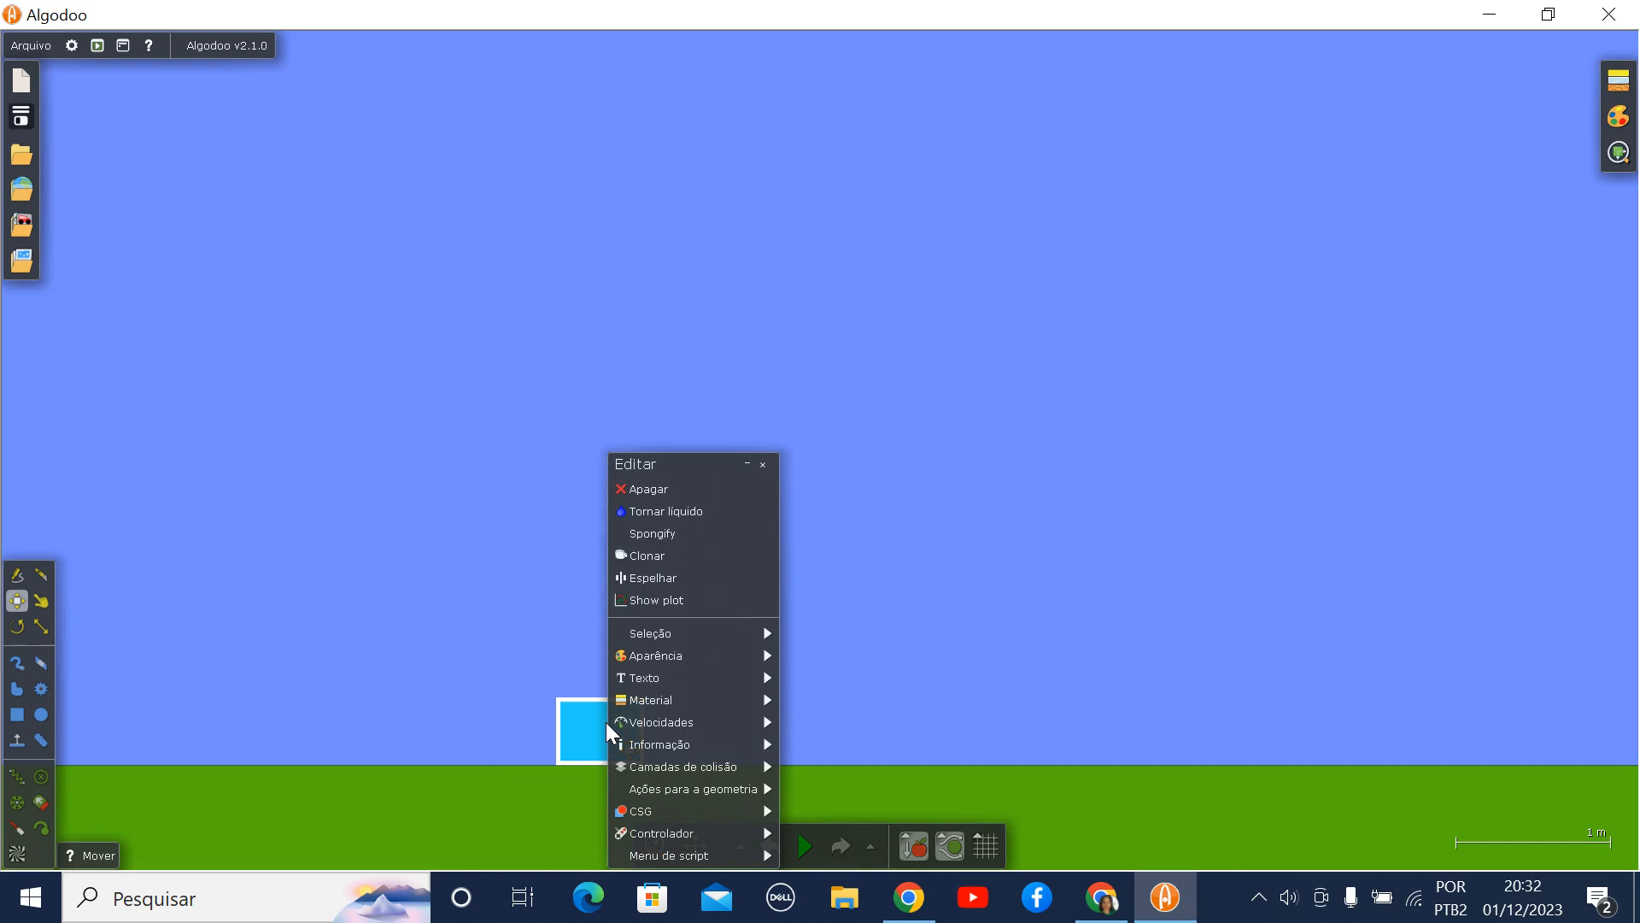
mouse_move(624, 726)
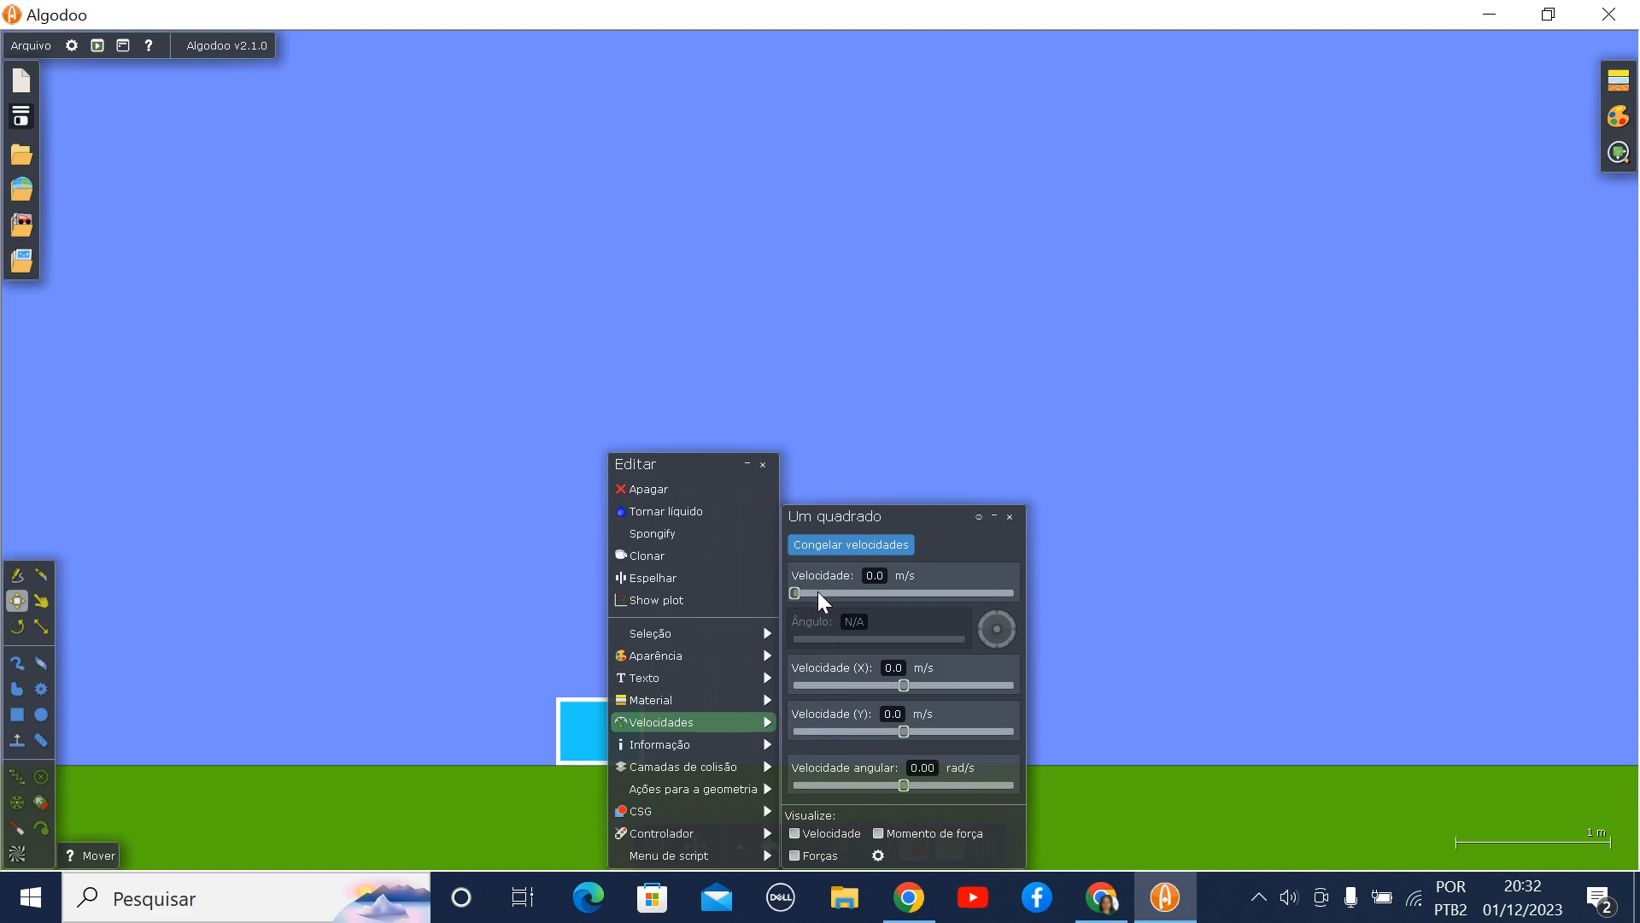
drag(798, 592, 812, 591)
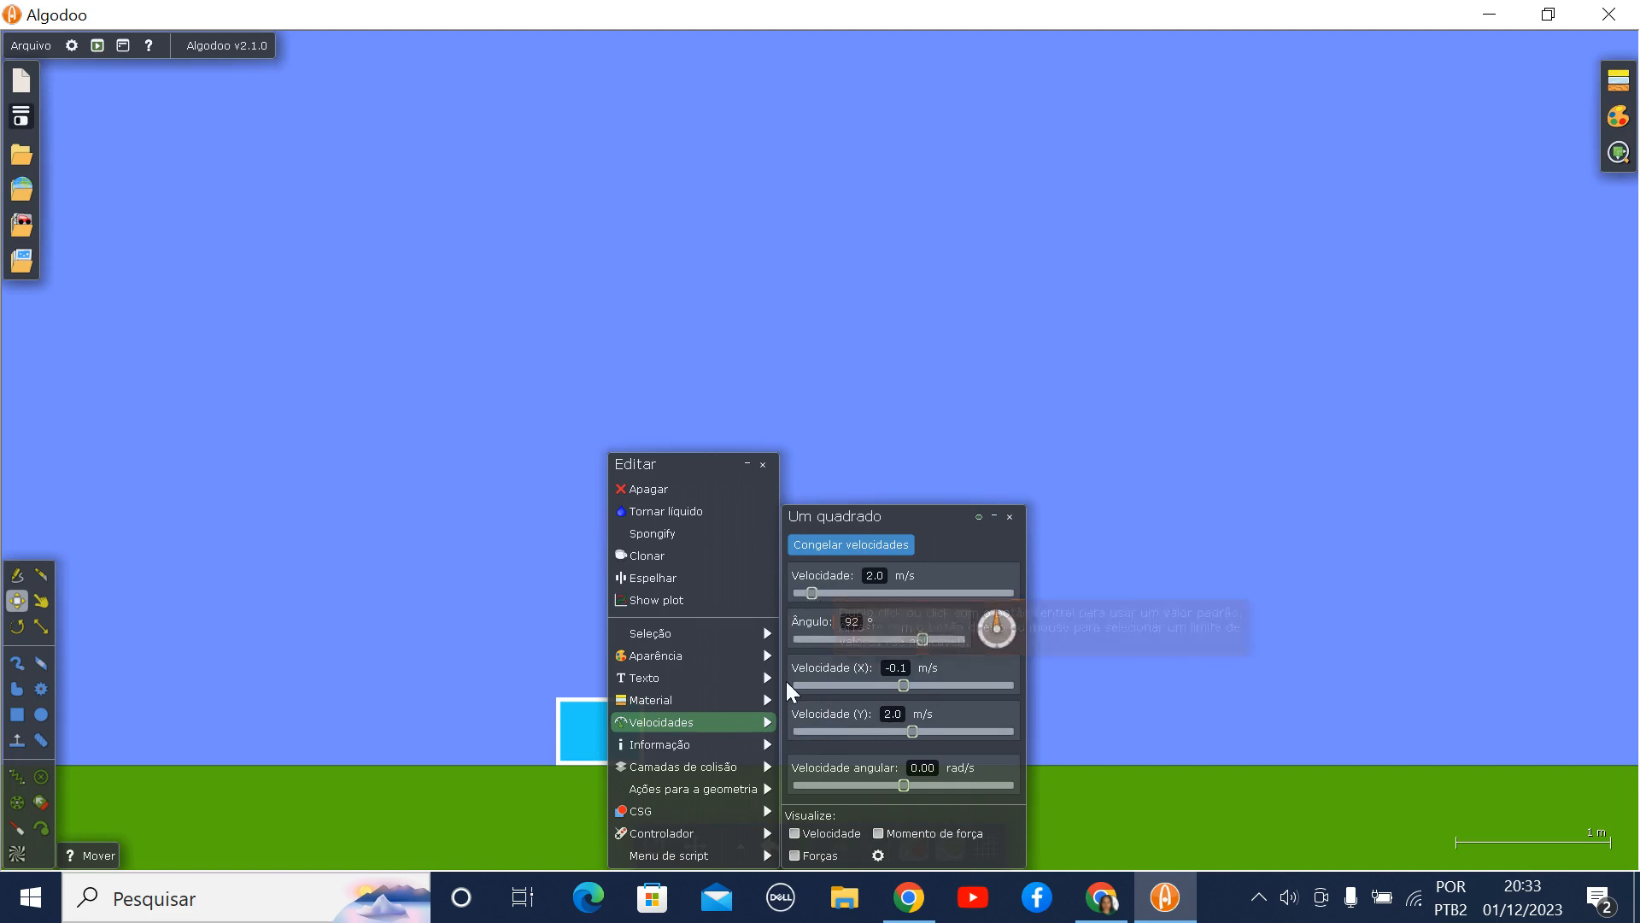
- Set the rectangle's X velocity to 2.0 m/s and its Y velocity to 0.0 m/s
mouse_move(758, 700)
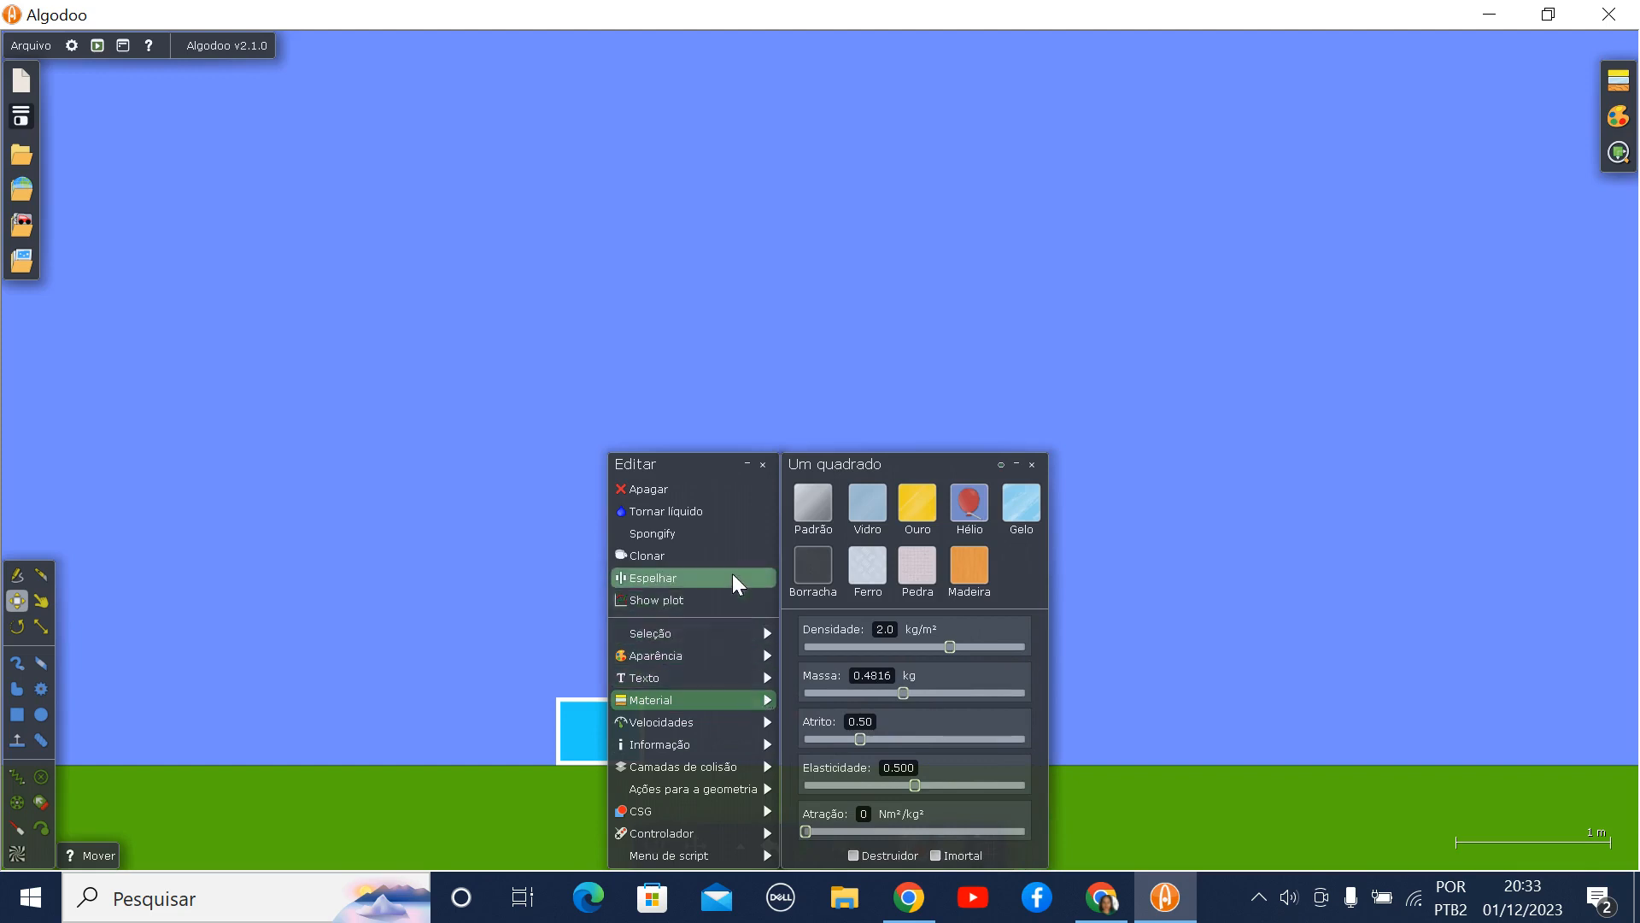
mouse_move(729, 728)
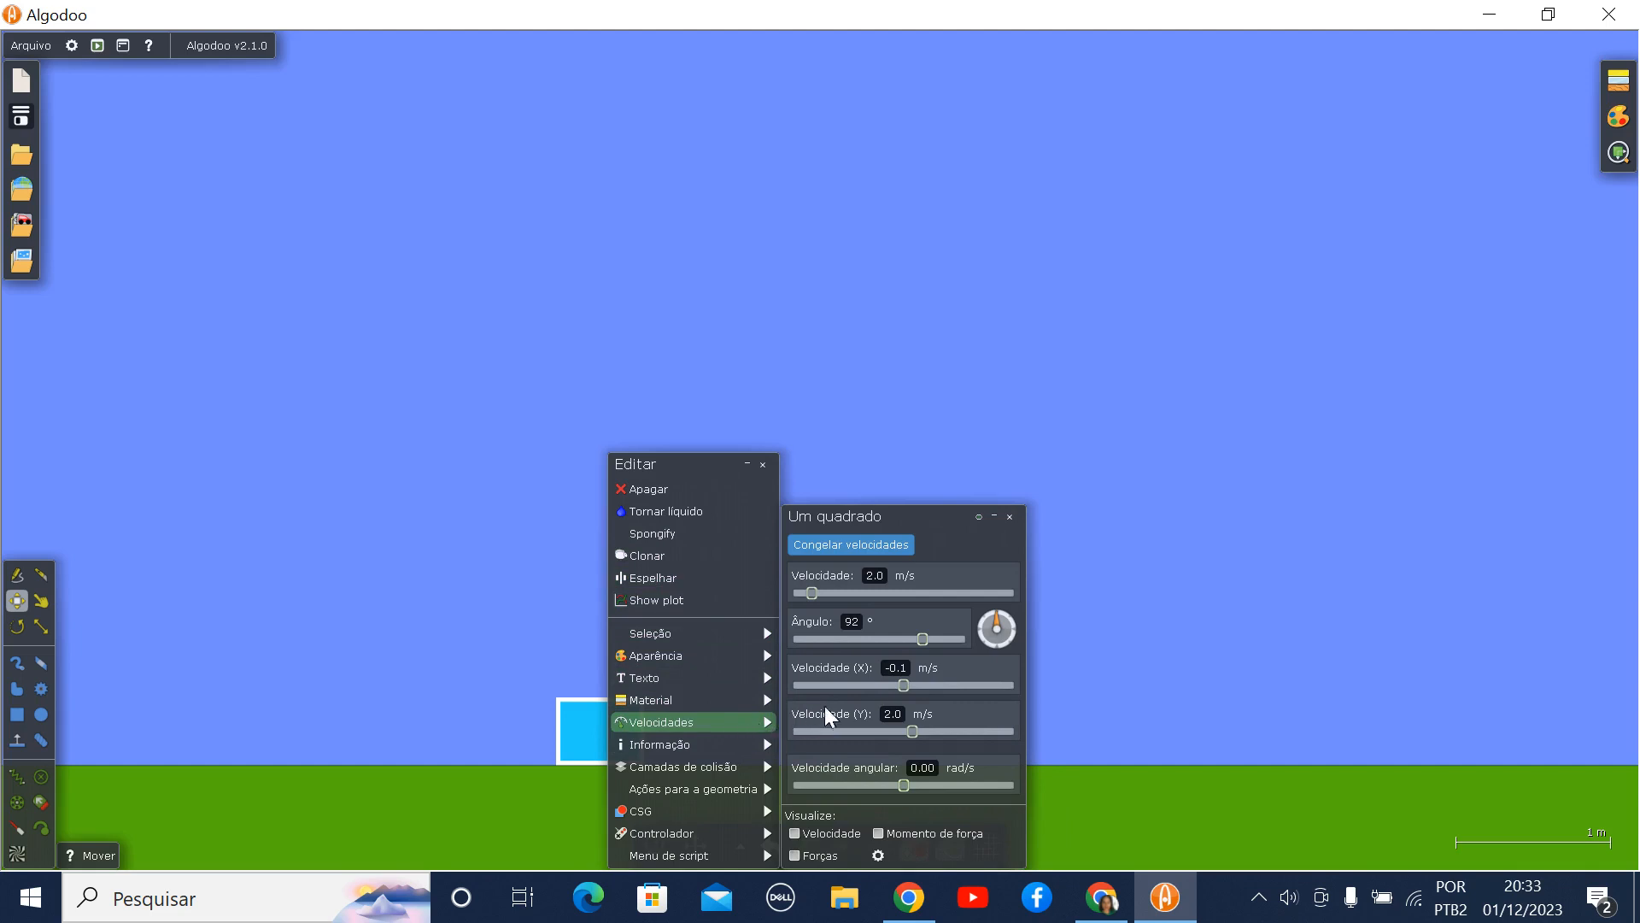
mouse_move(904, 684)
mouse_down()
mouse_move(839, 681)
mouse_move(913, 675)
mouse_up()
drag(915, 730, 773, 731)
mouse_move(760, 742)
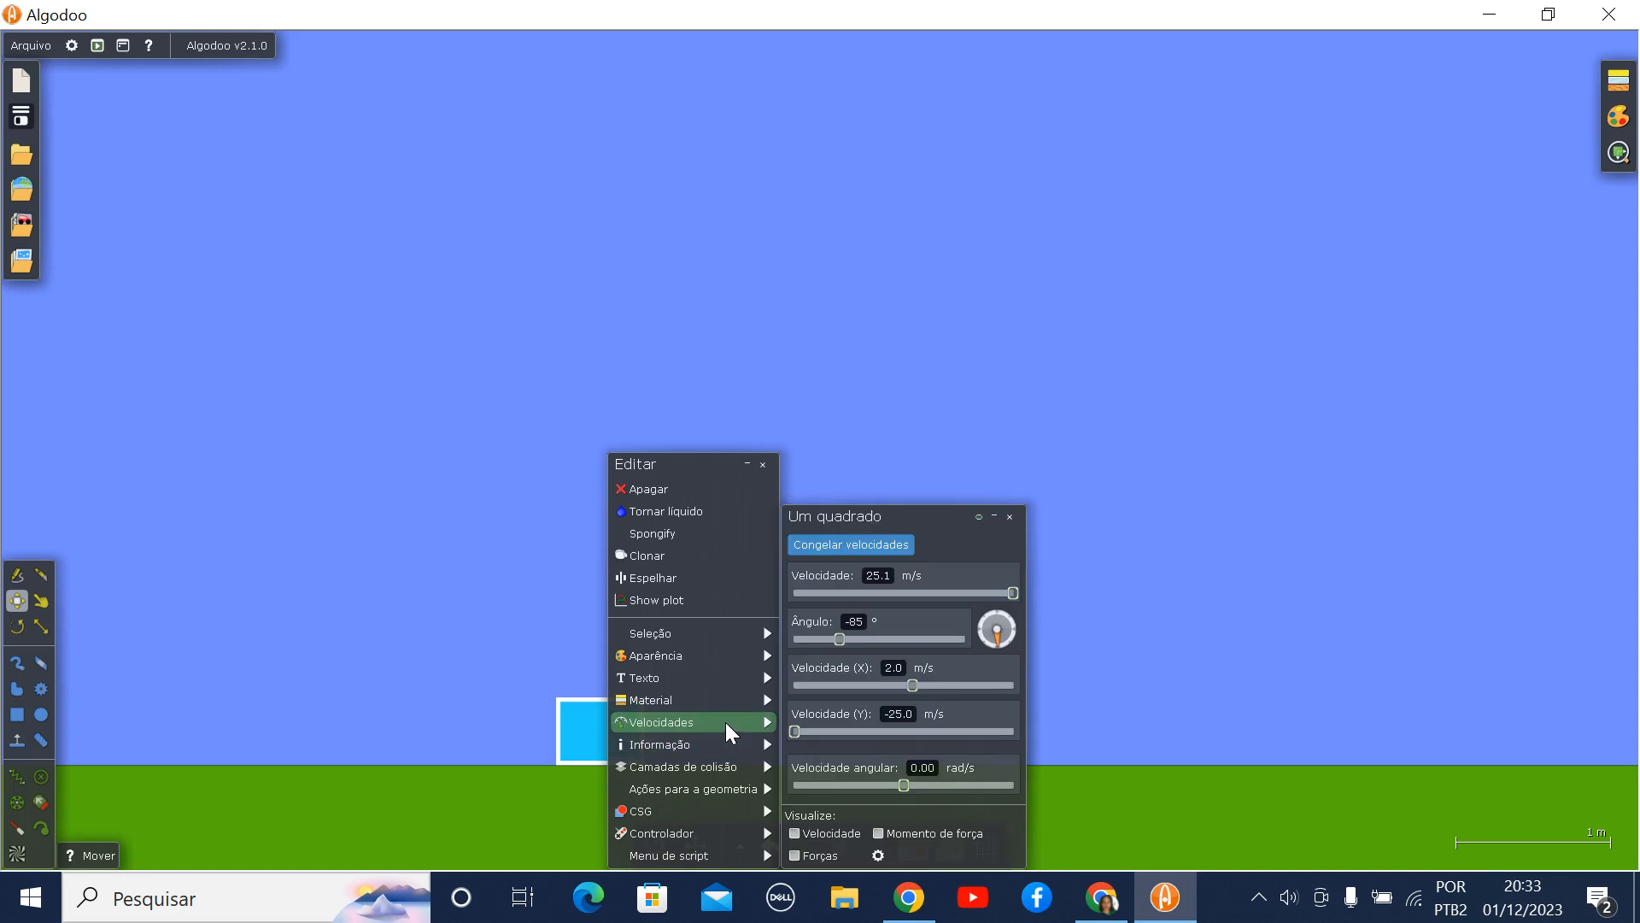
mouse_move(725, 721)
drag(794, 729, 904, 725)
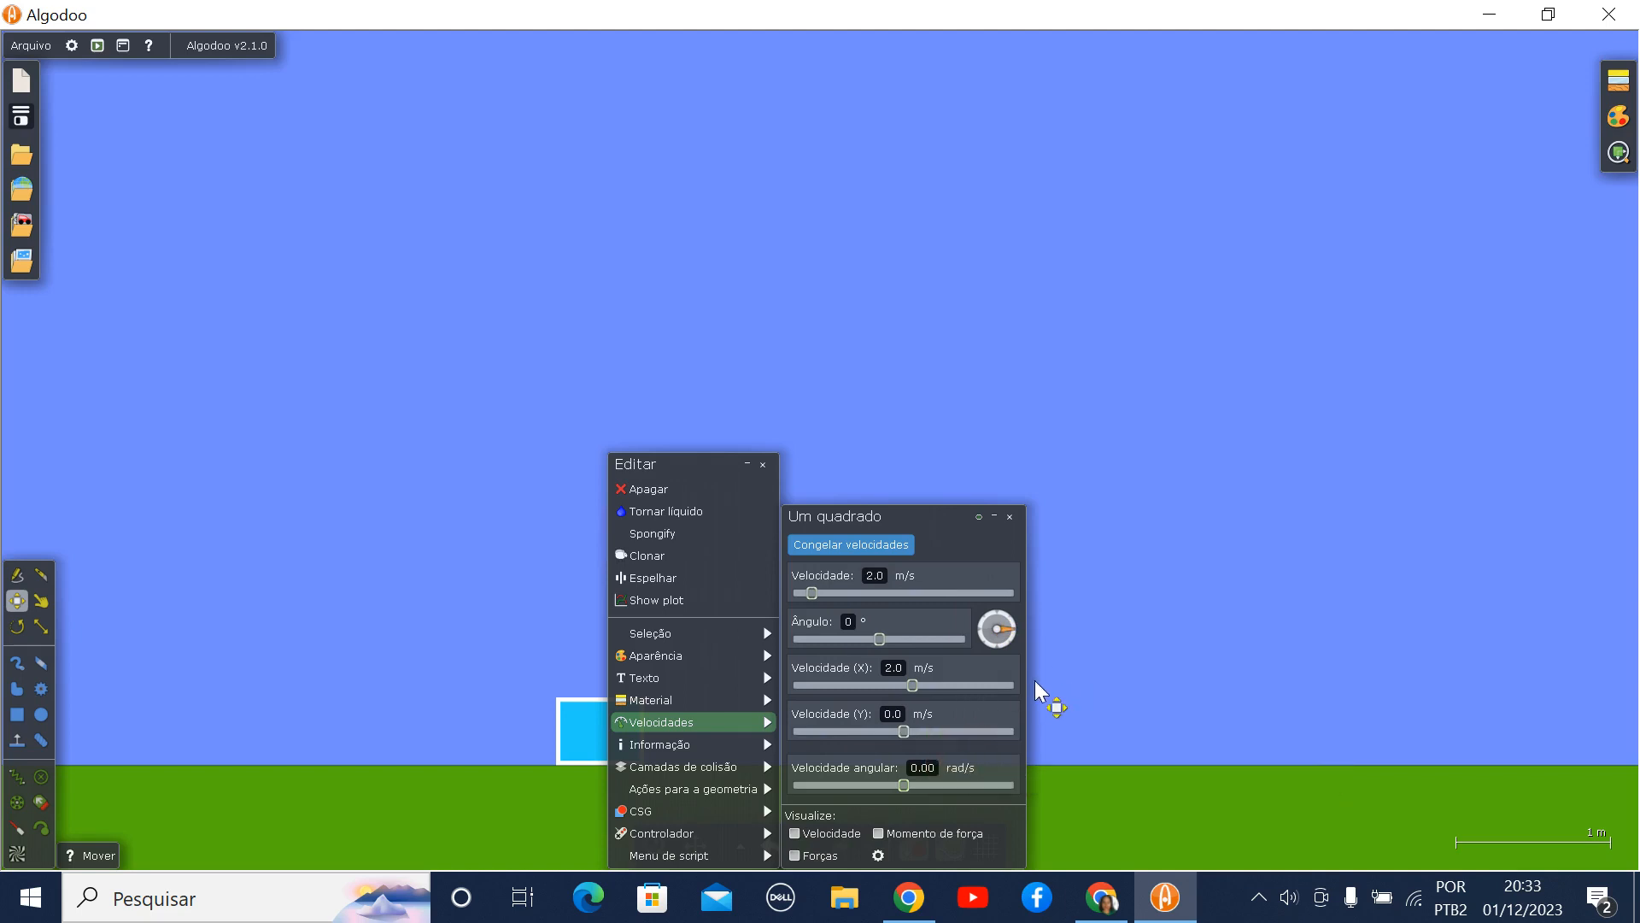
click(1154, 640)
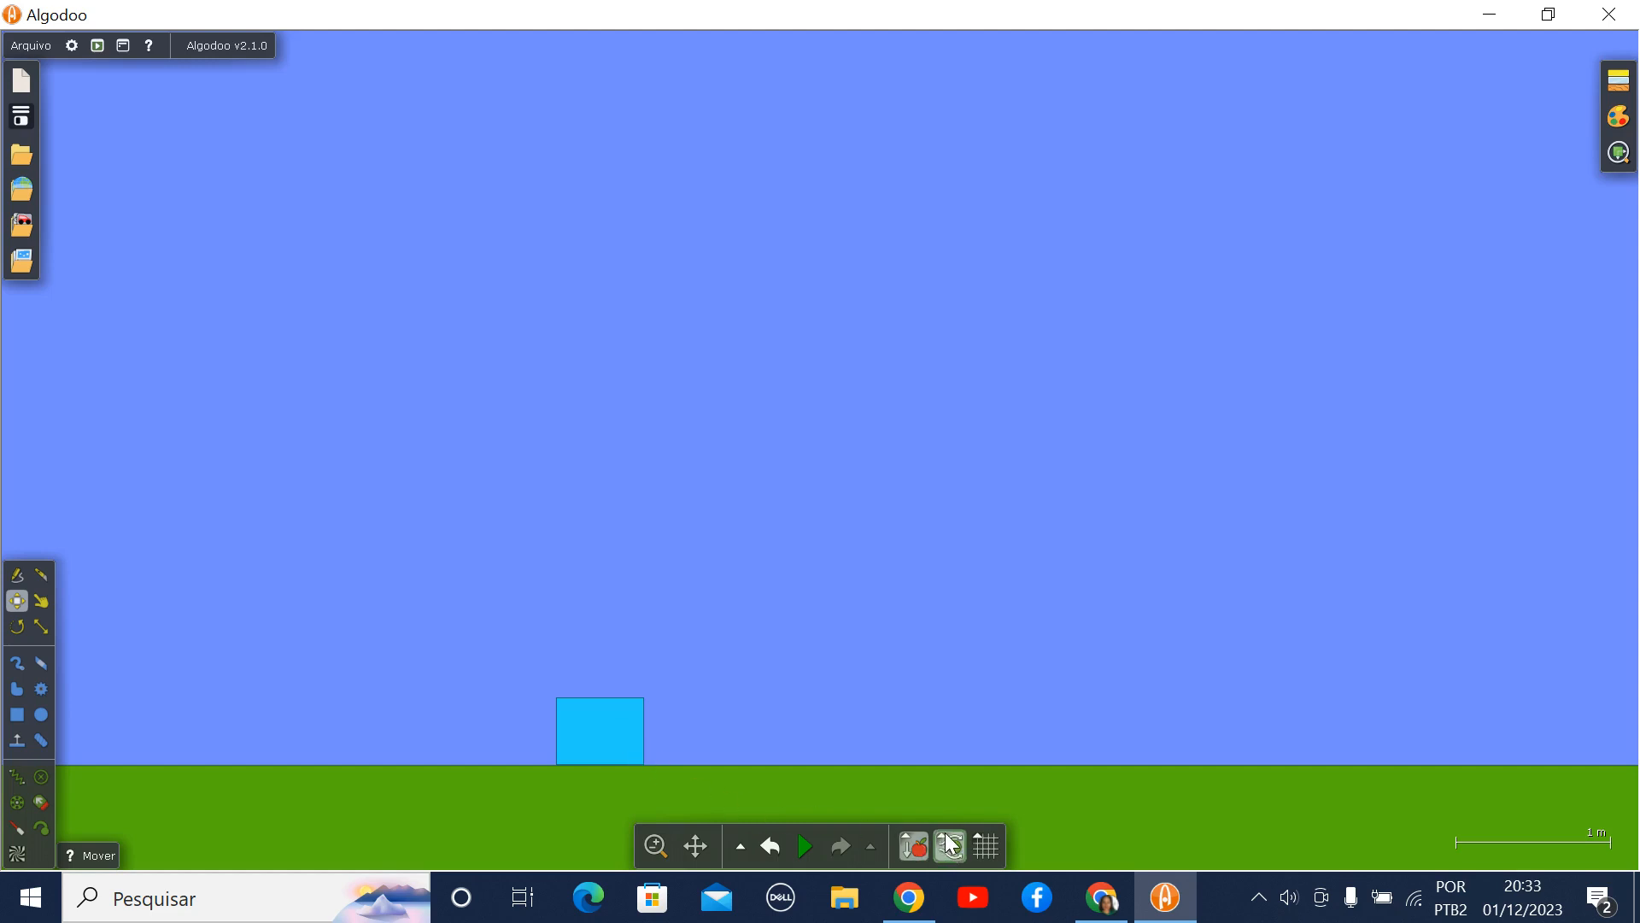
- Turn off air friction in the new scene
mouse_move(951, 843)
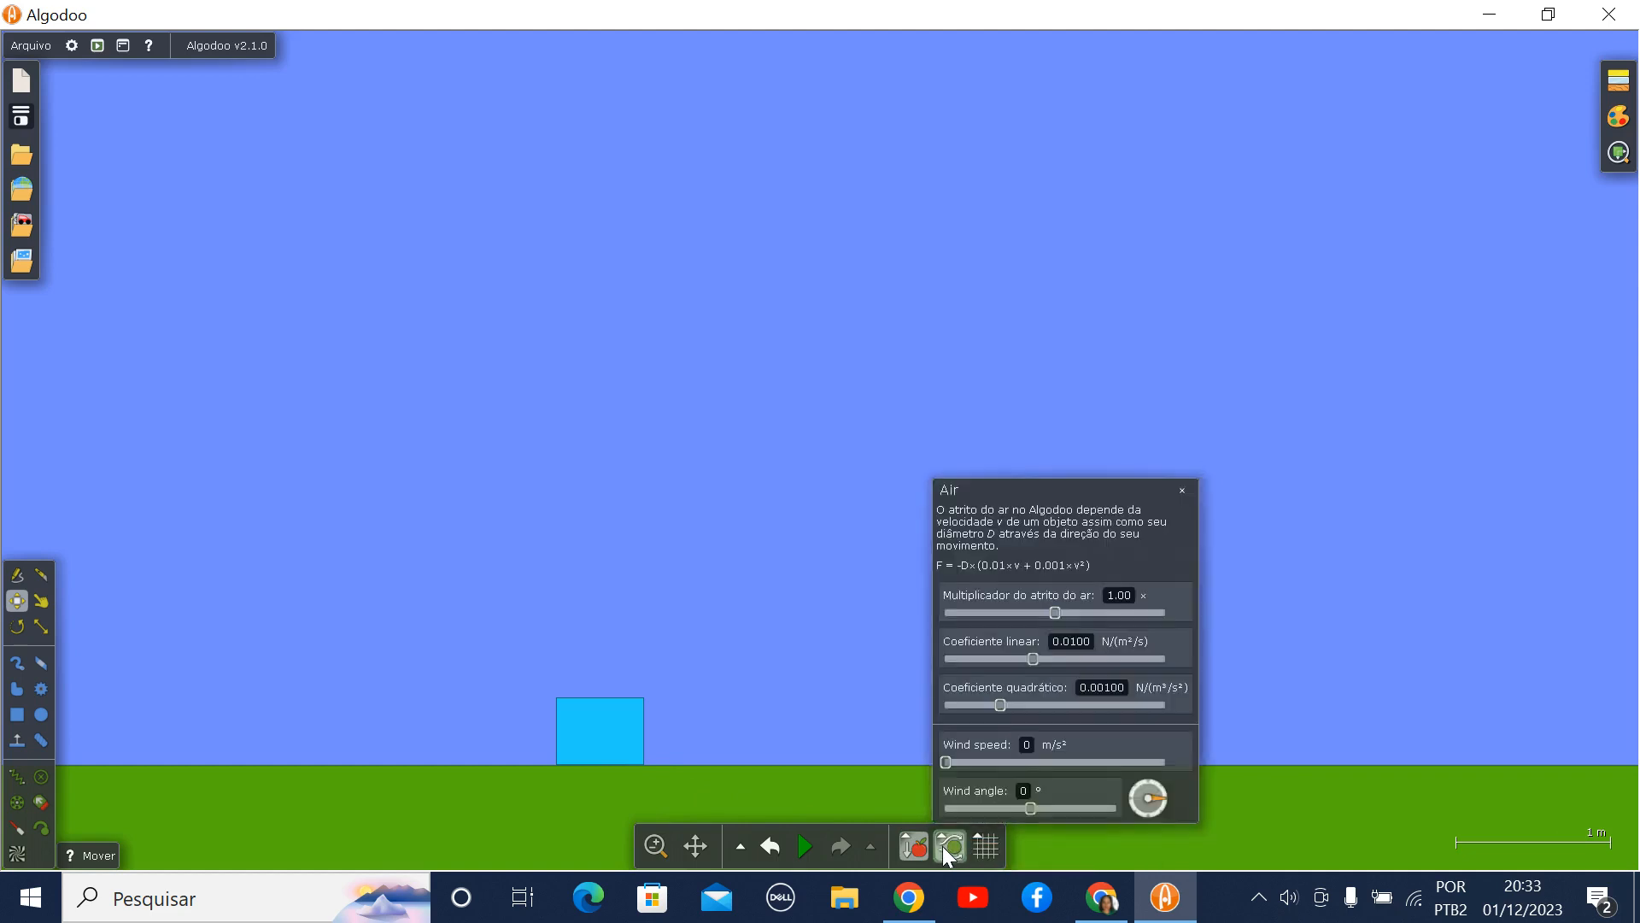
click(944, 846)
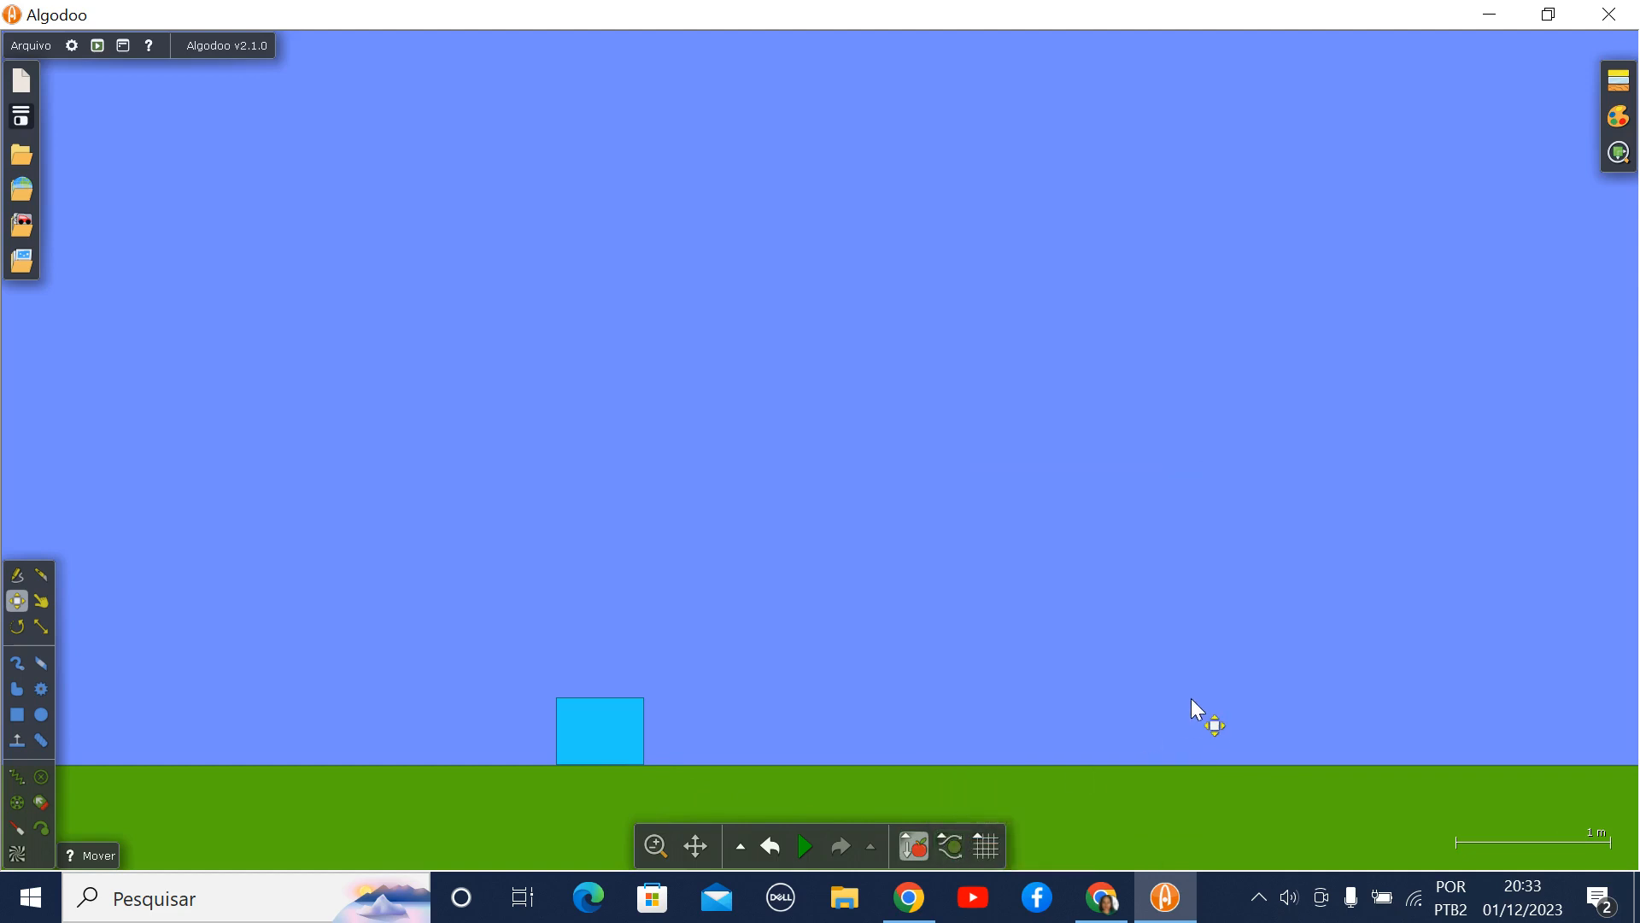
- Review the rectangle's velocities and enable the Seguir option so the view follows it
click(594, 735)
right_click(596, 744)
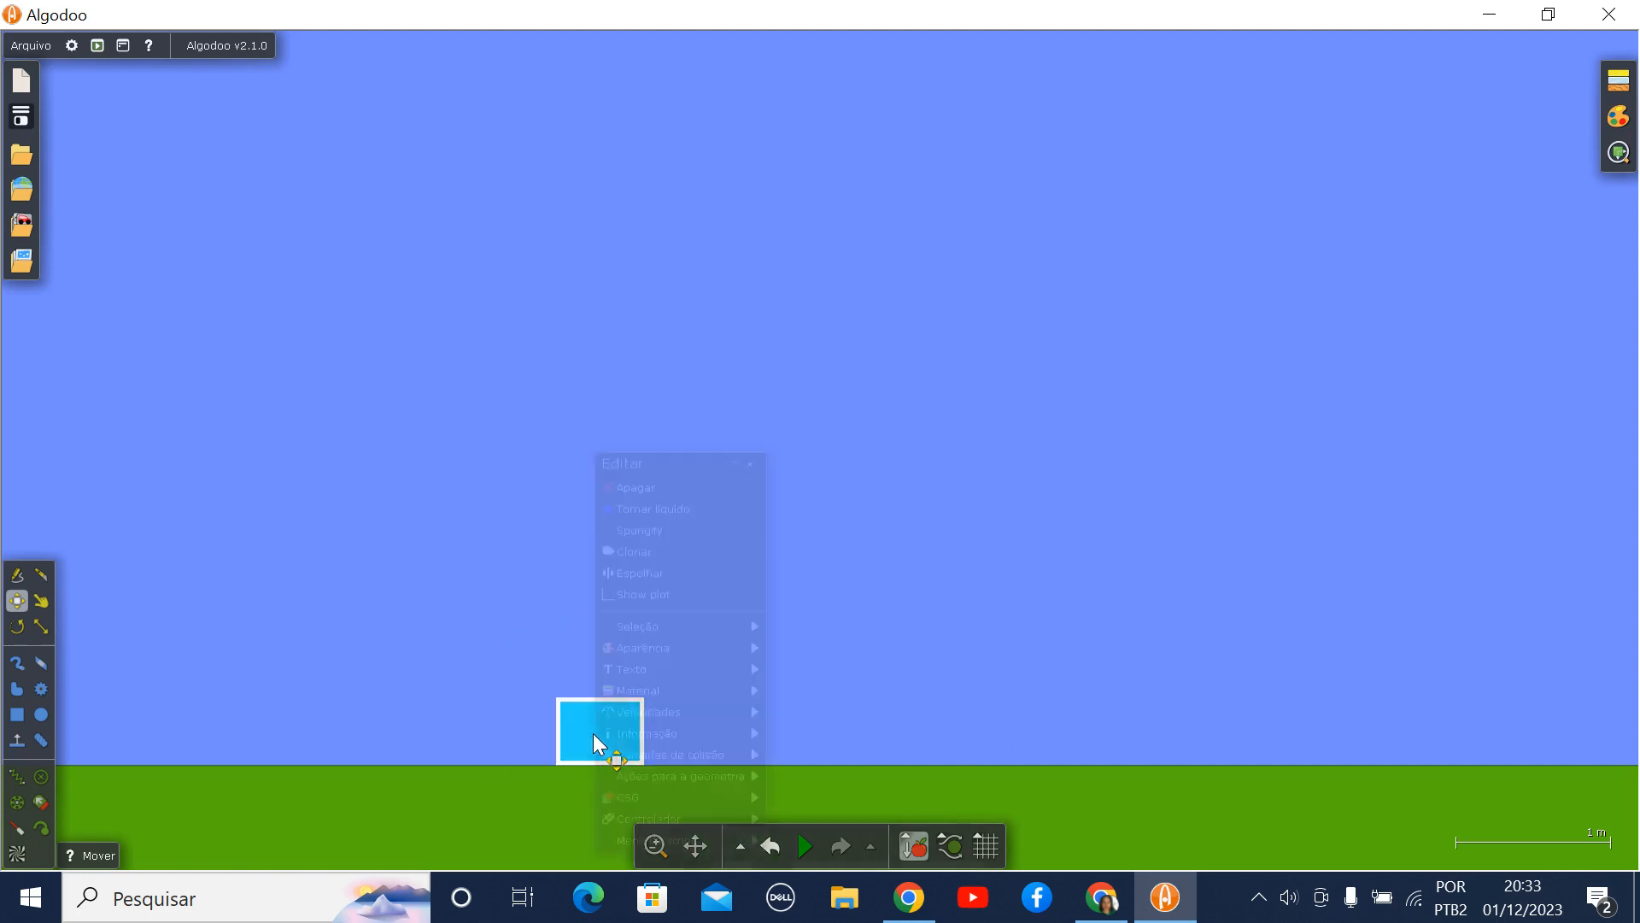
click(649, 715)
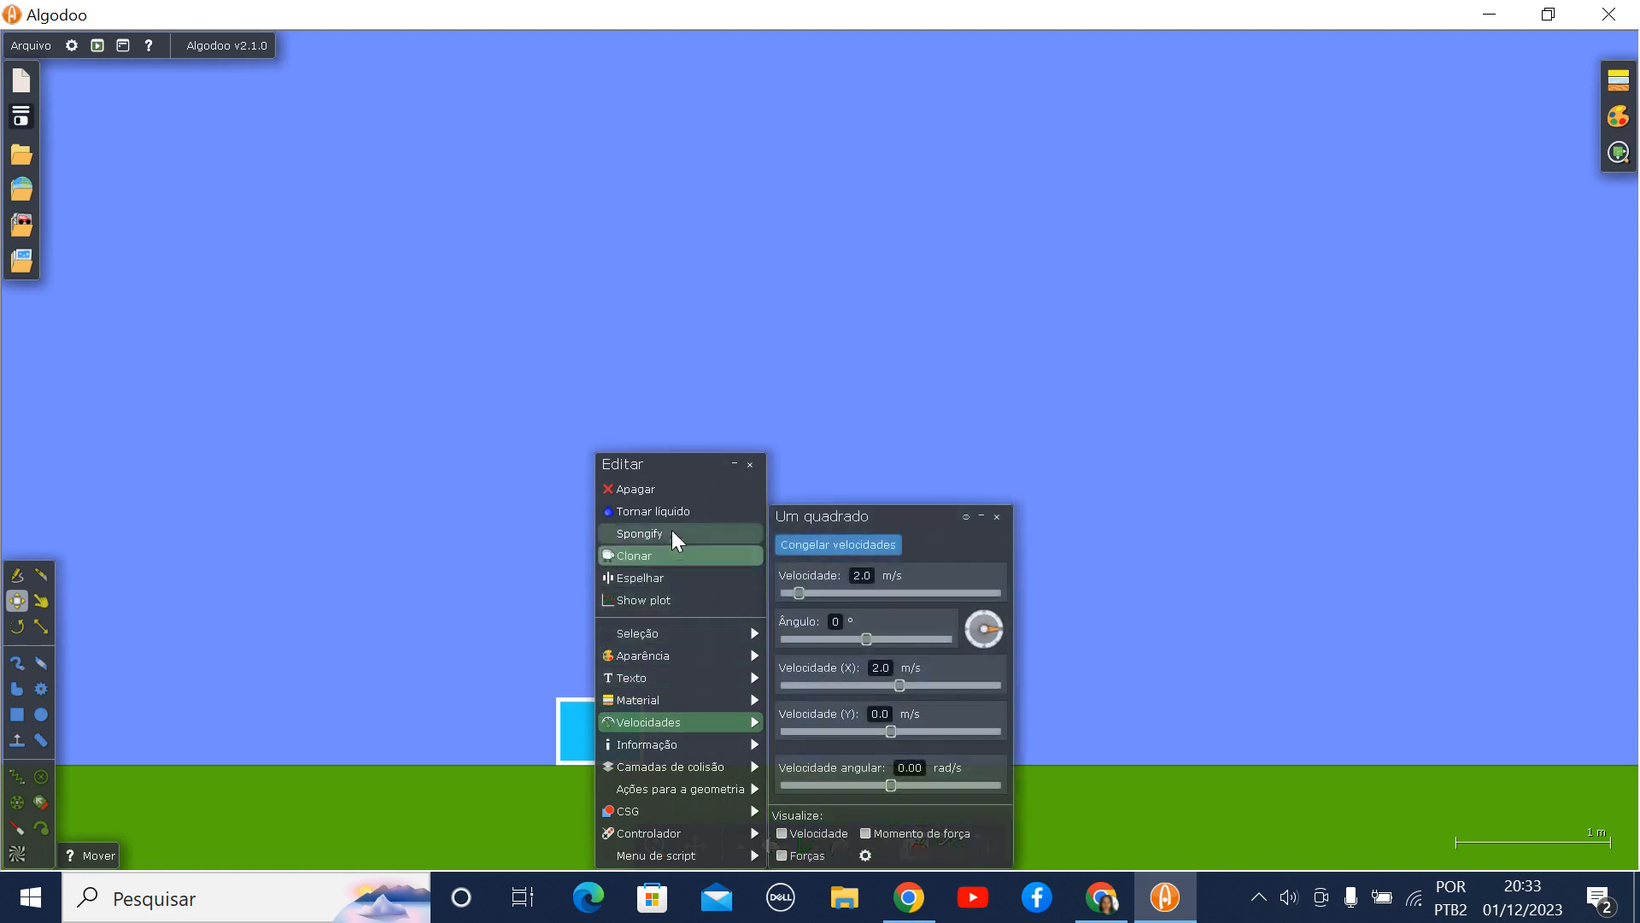
mouse_move(672, 633)
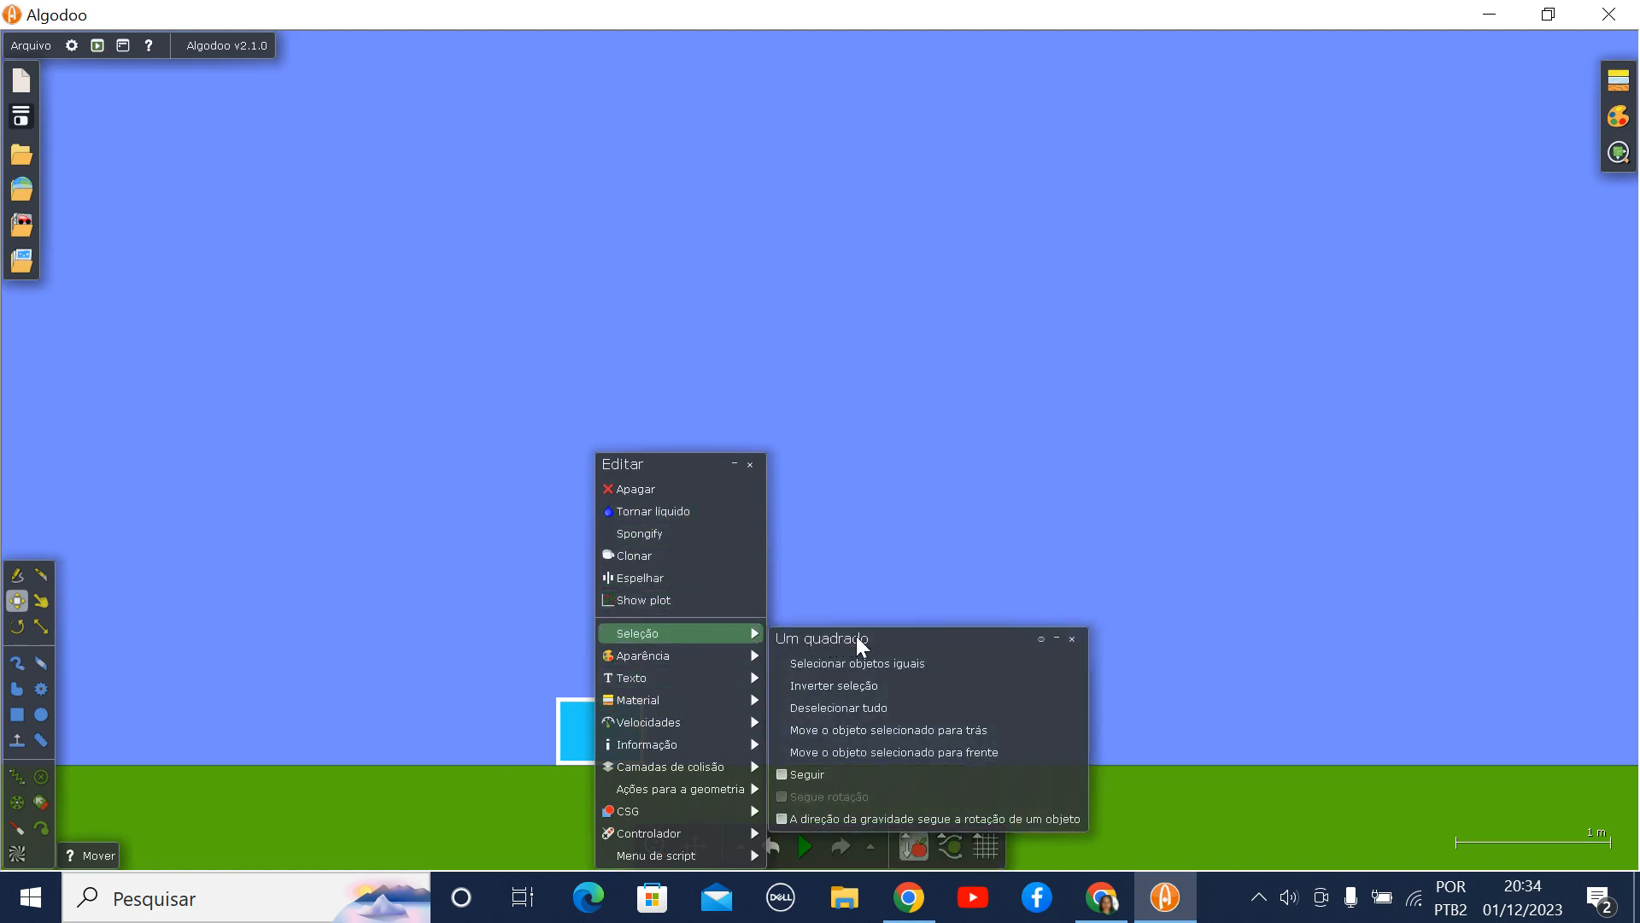
click(828, 773)
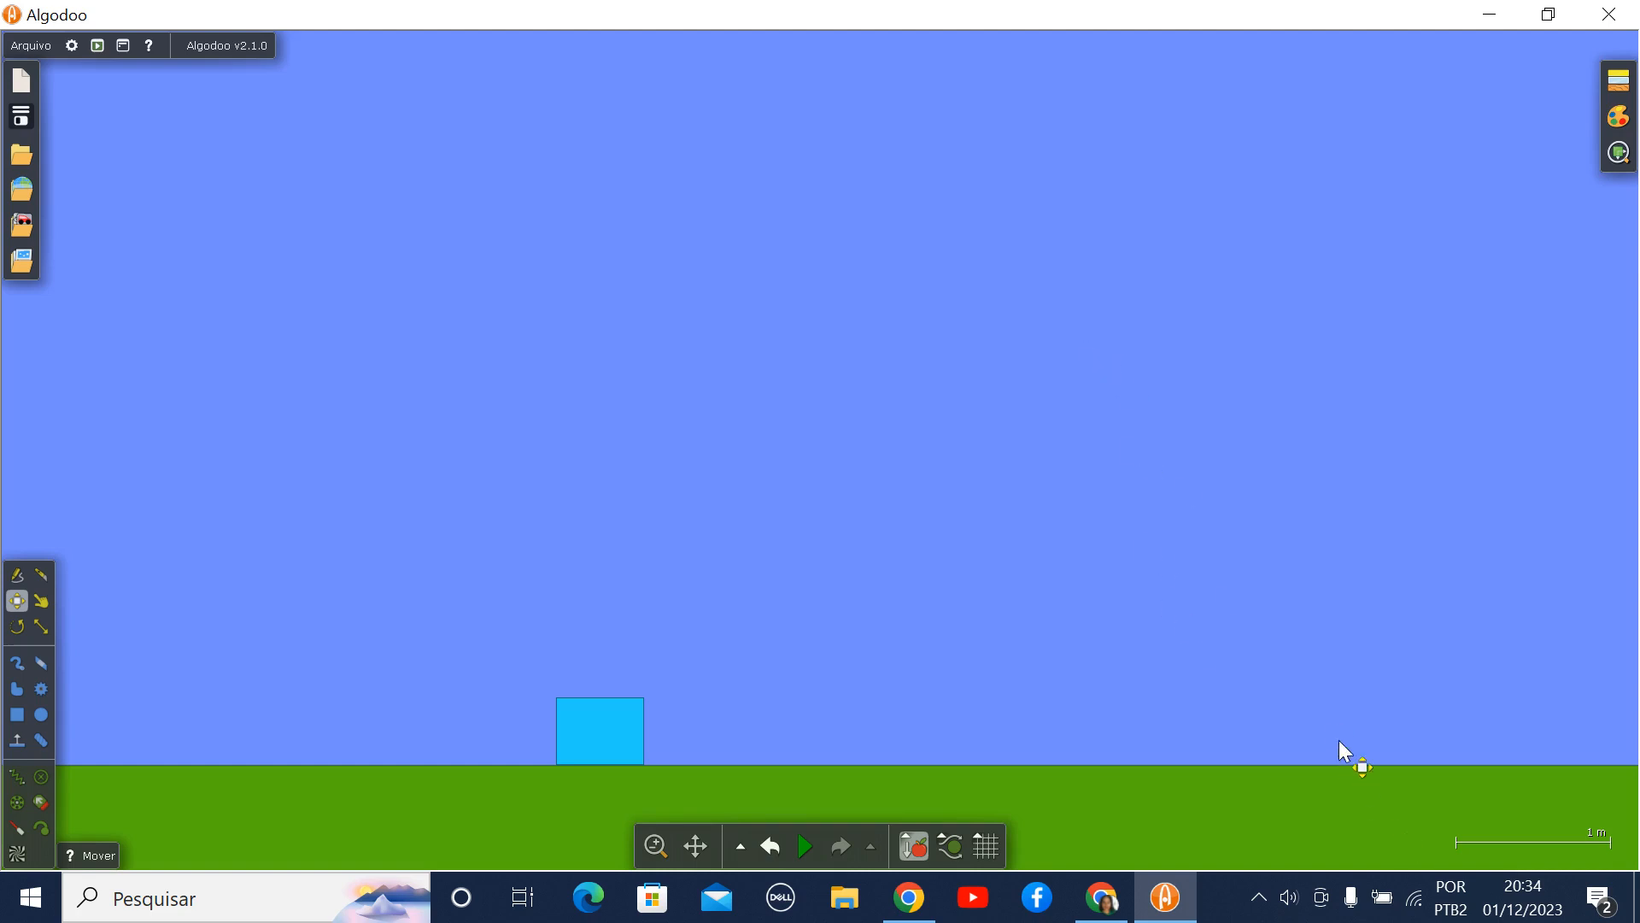
- Show a Speed / Time plot for the blue rectangle with an infinite time span
click(625, 732)
right_click(625, 732)
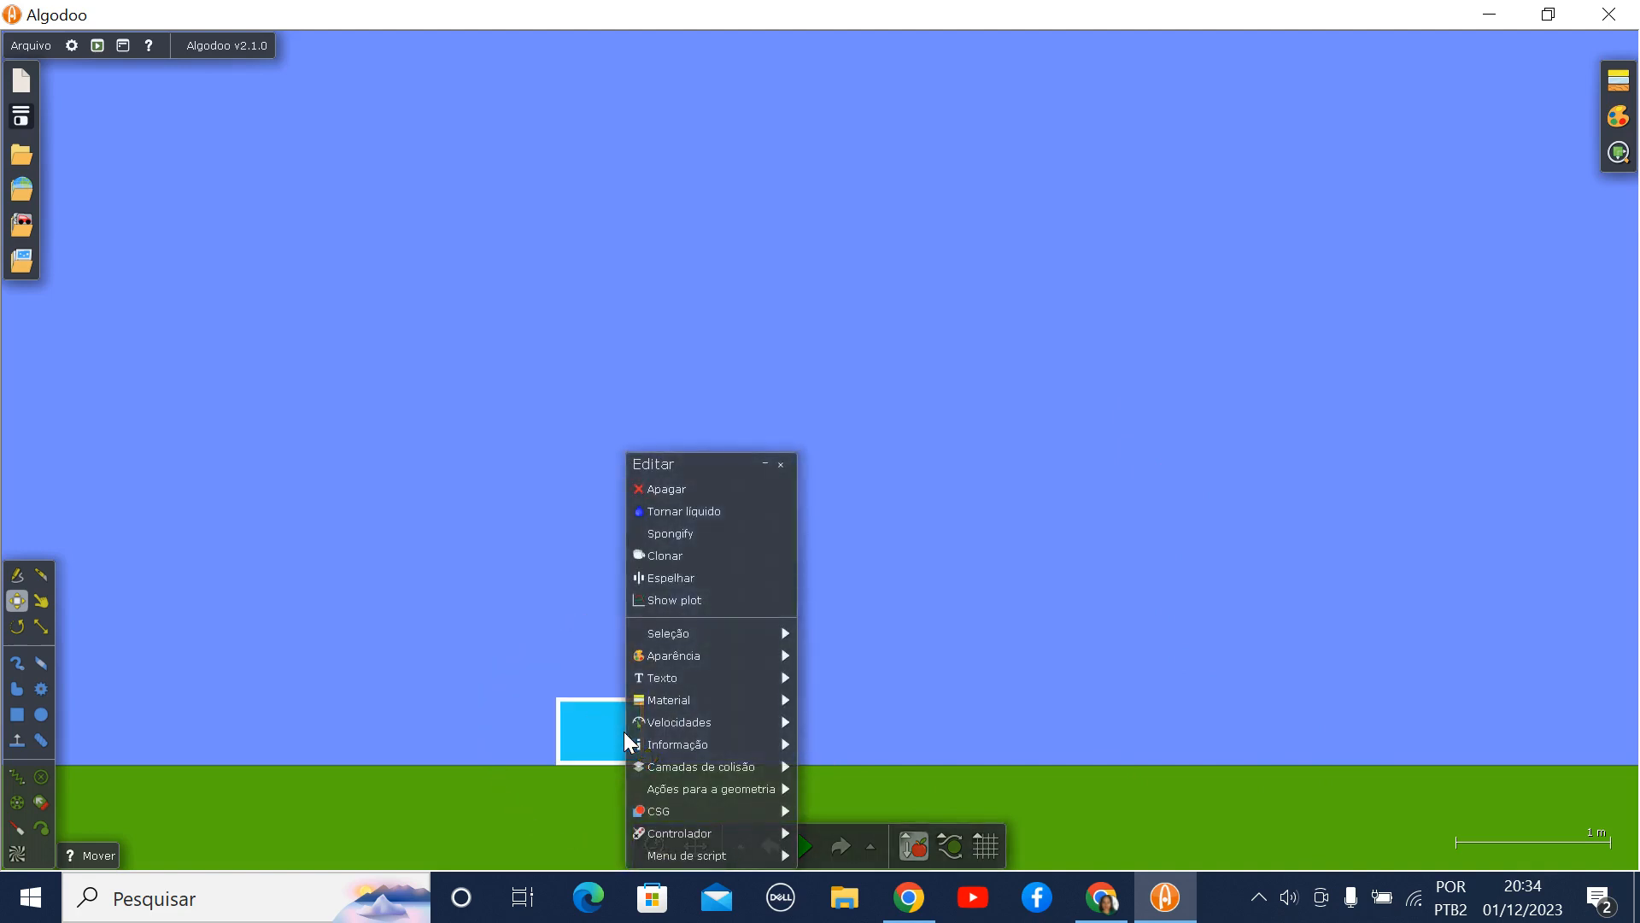
mouse_move(630, 737)
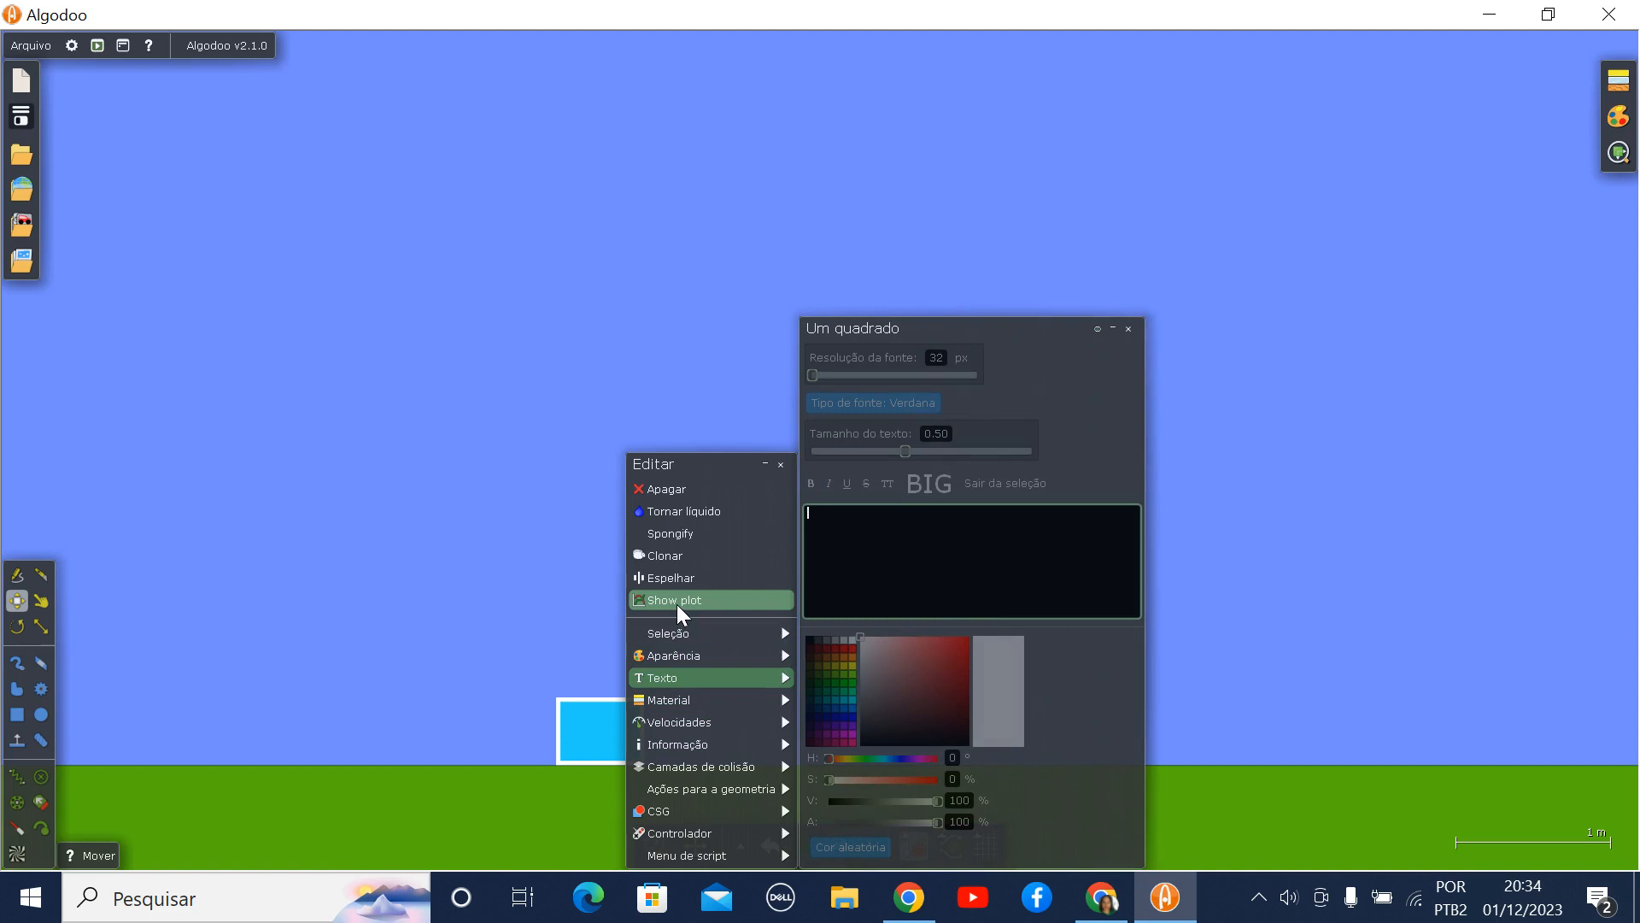
click(678, 606)
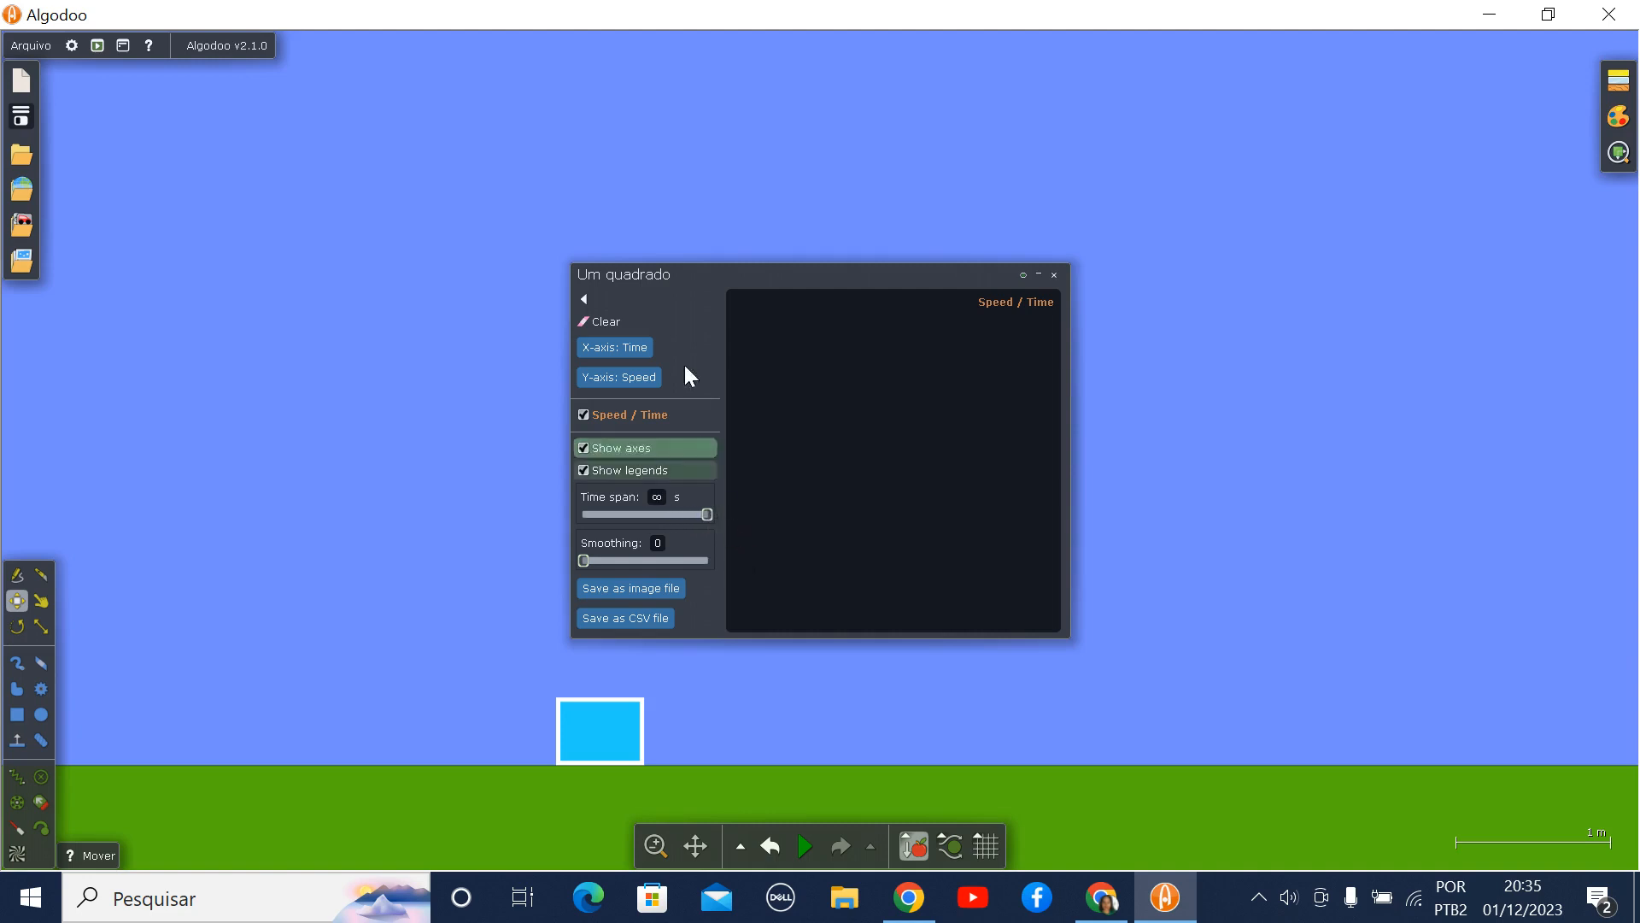
- Title the rectangle's speed plot "v x t" and move it up and away from the rectangle
click(669, 273)
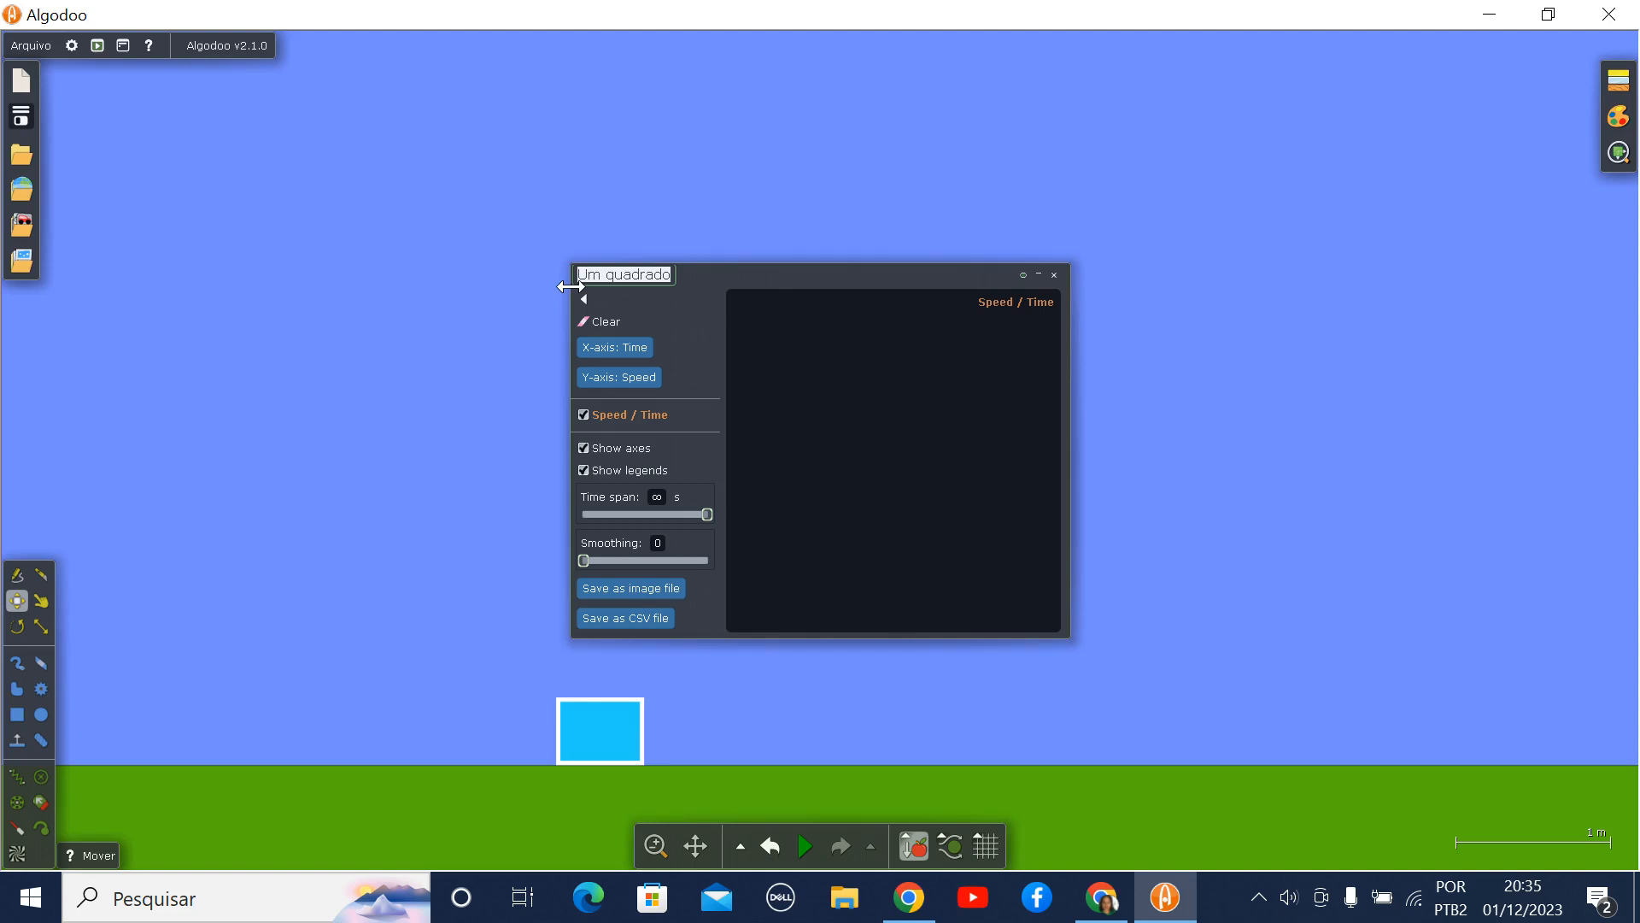
text(V X)
drag(776, 276, 275, 98)
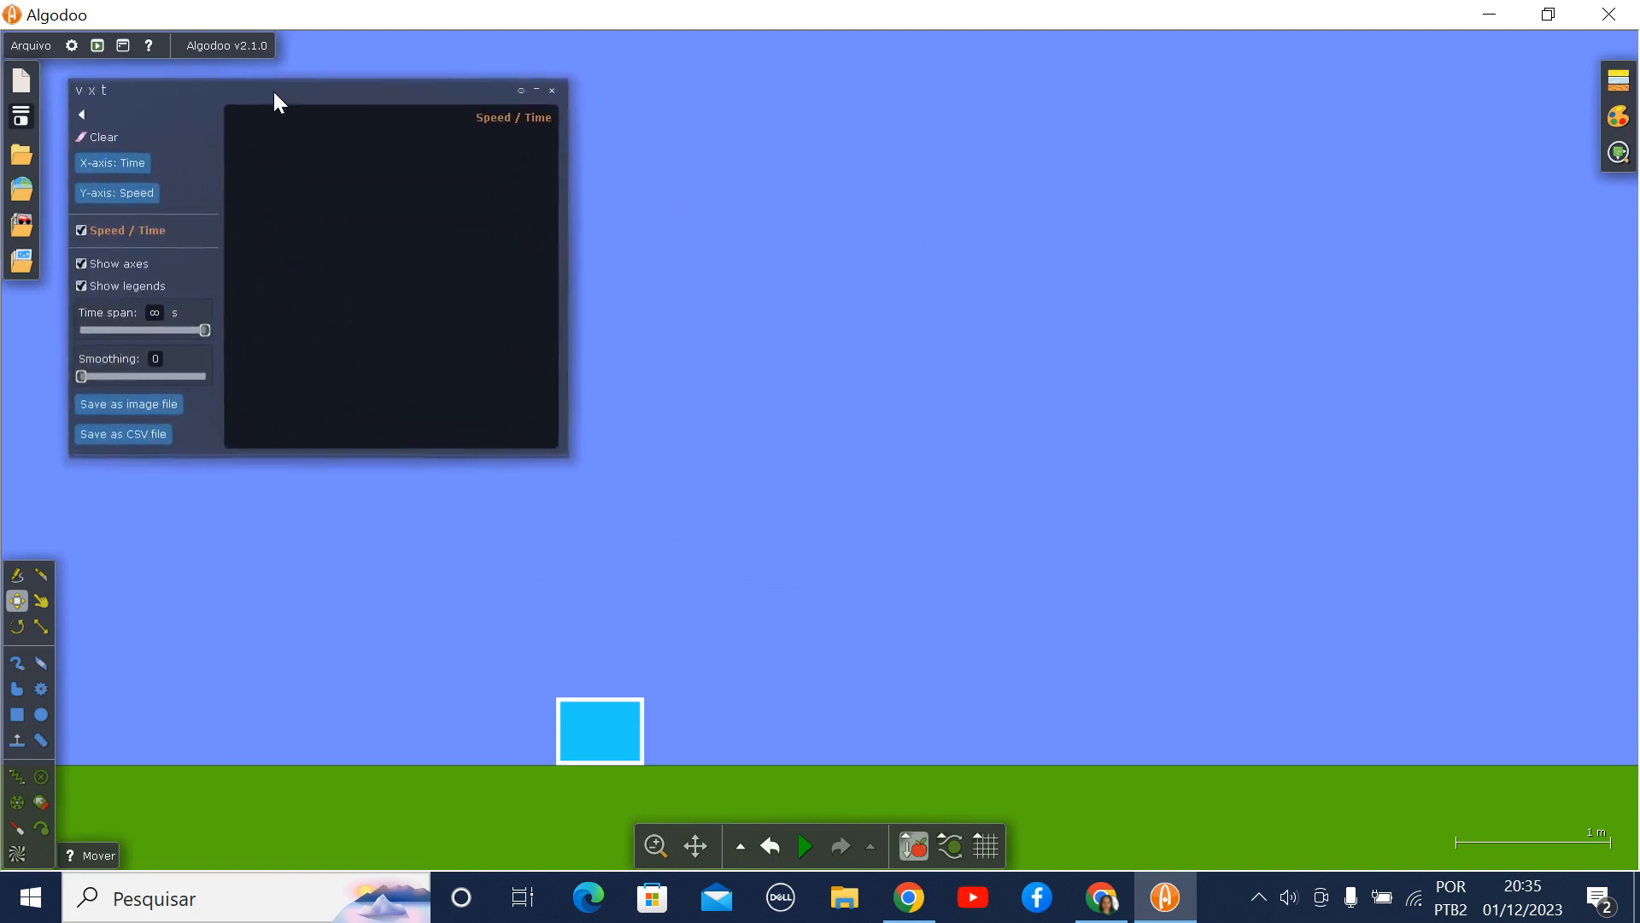
- Show a second plot for the rectangle with Position (x) on the Y-axis and an infinite time span
right_click(609, 722)
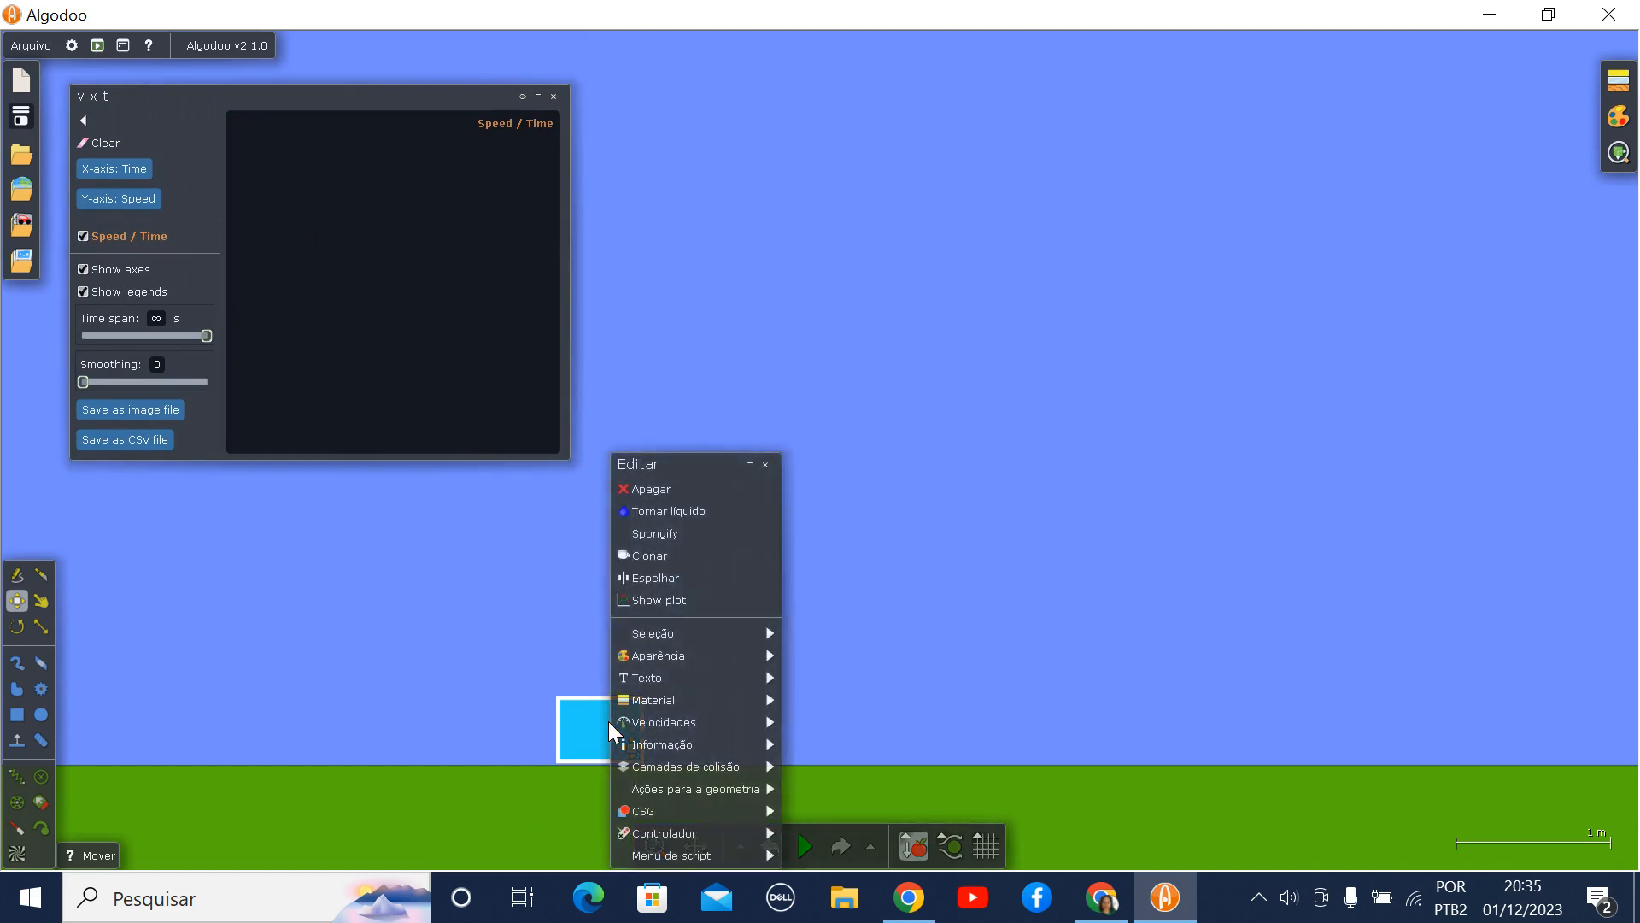
click(734, 600)
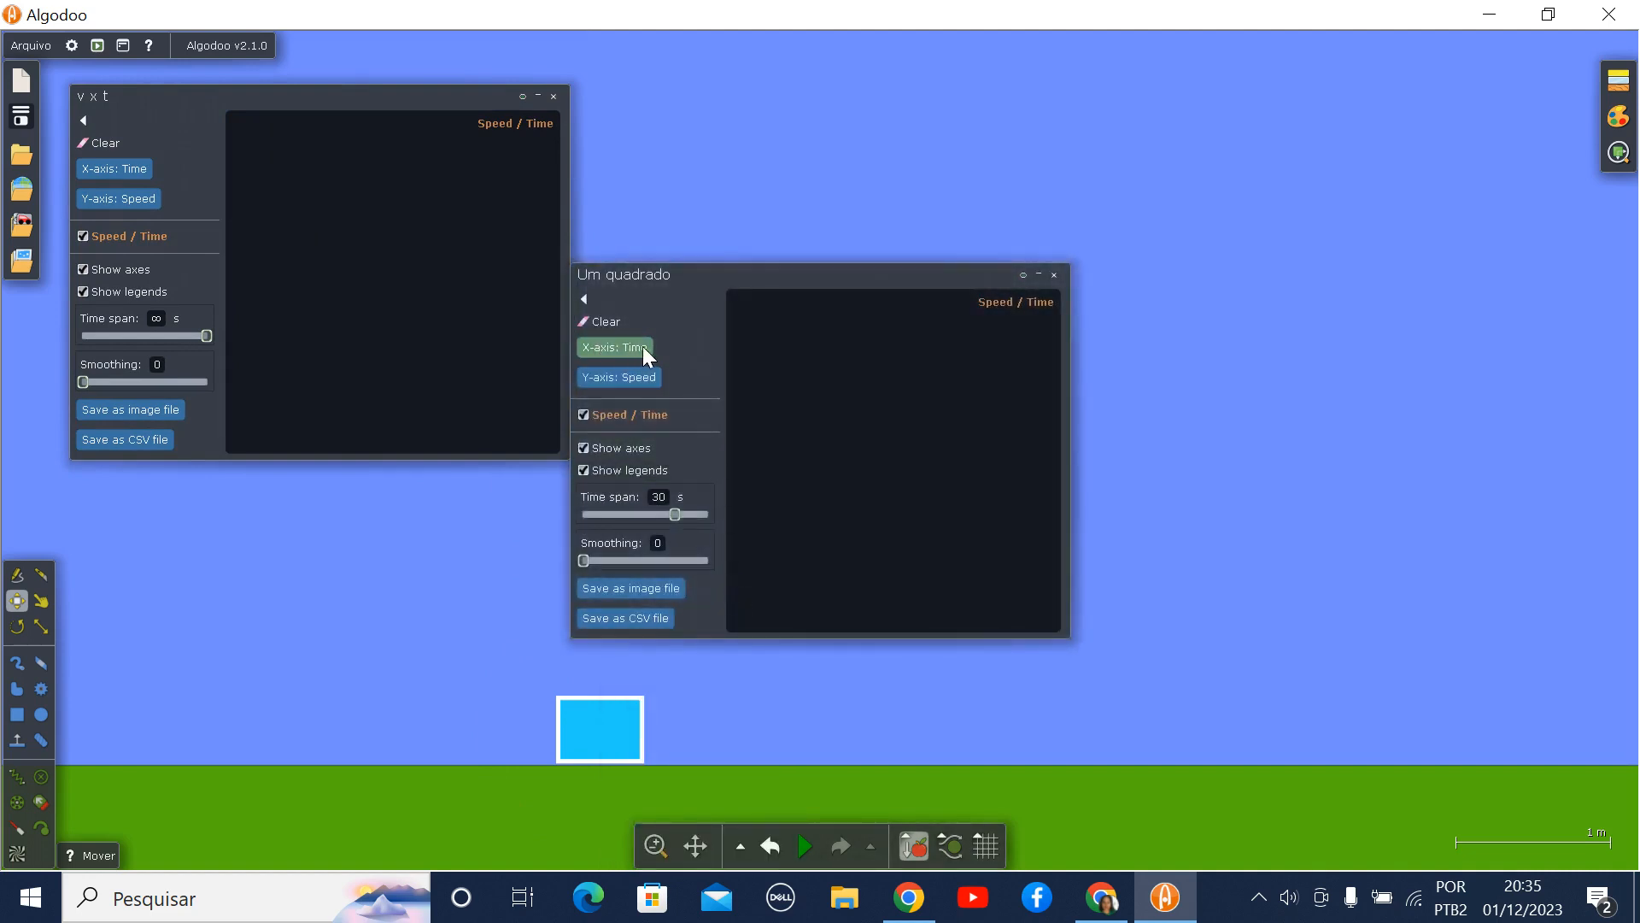
click(646, 381)
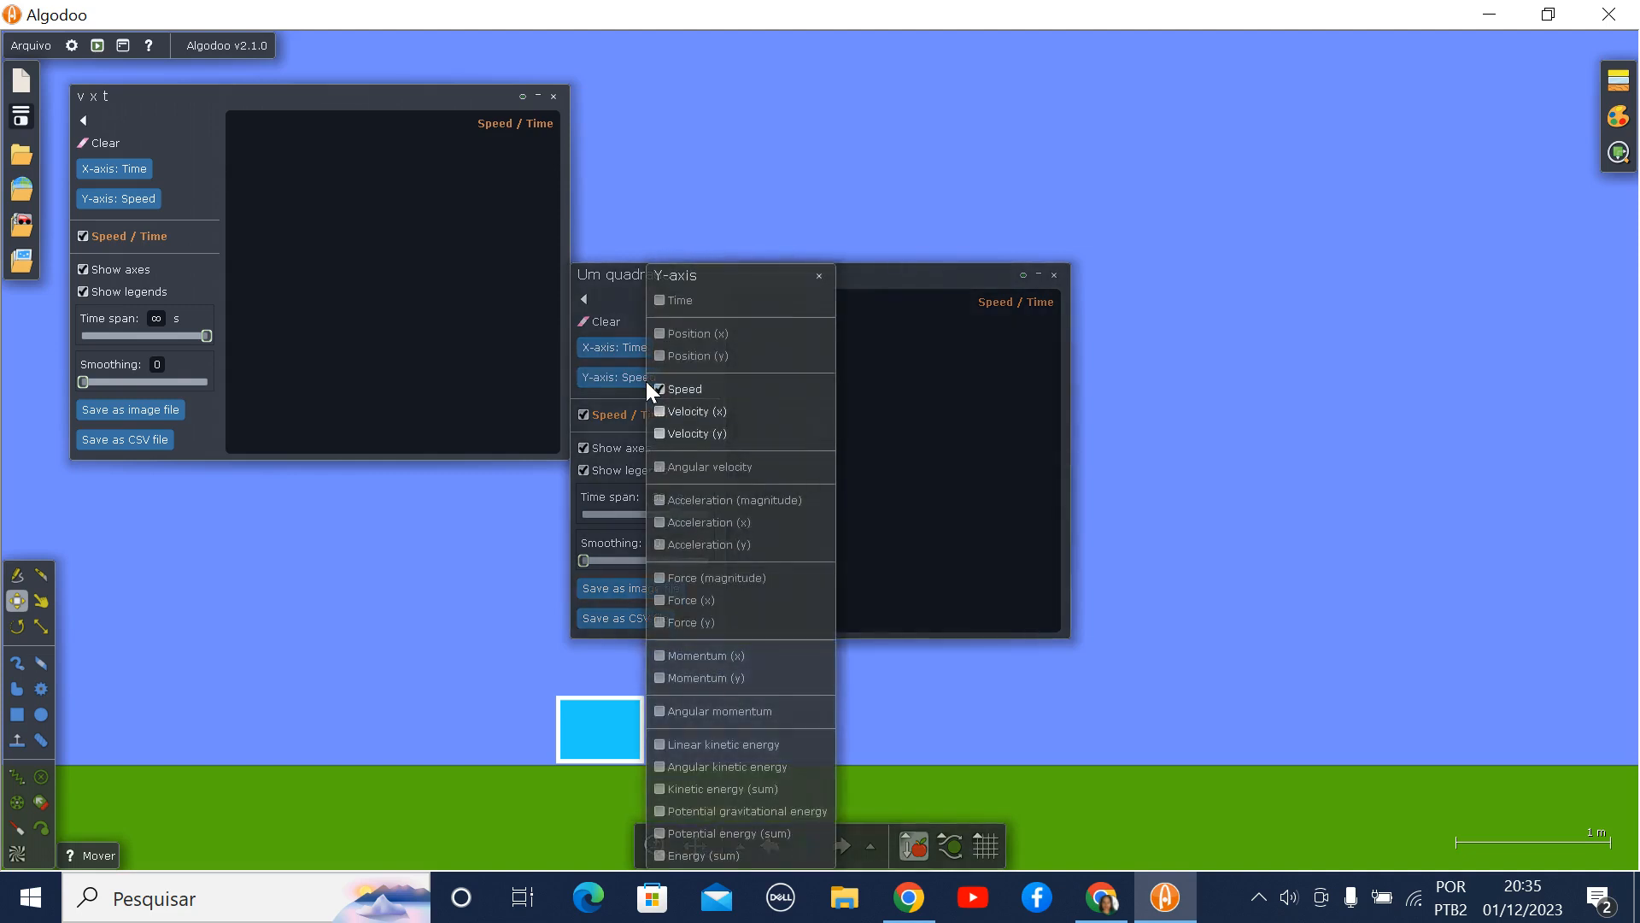
click(709, 337)
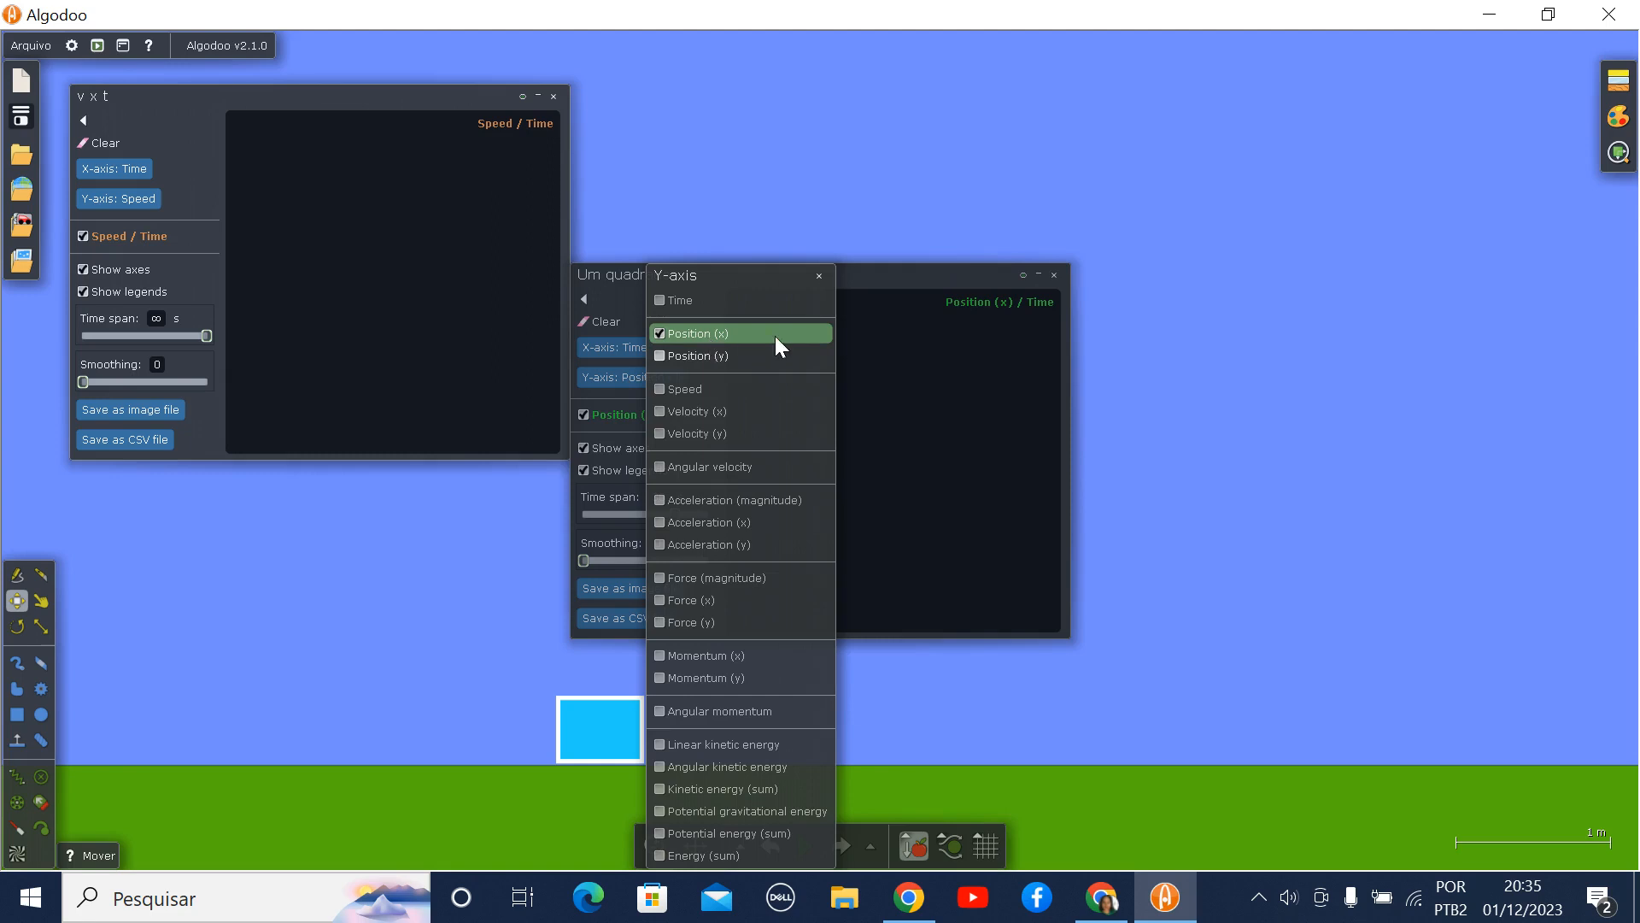
click(910, 276)
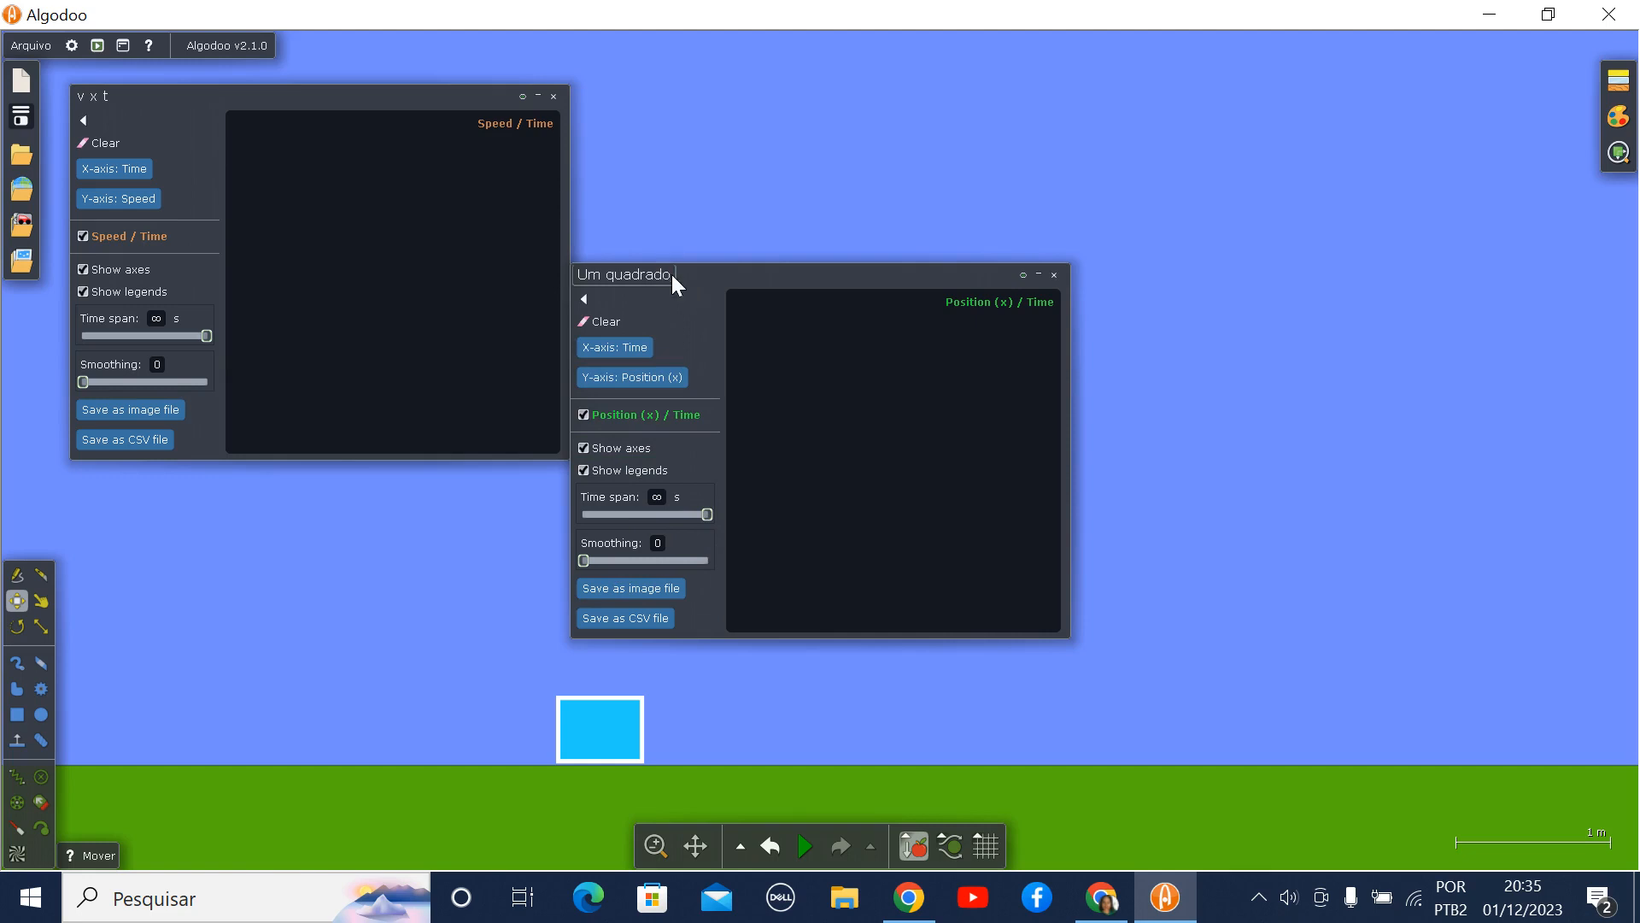
- Title the position plot "S x t" and place it beside the "v x t" plot
drag(671, 275, 557, 281)
text(X X)
key(BackSpace)
text(S)
drag(803, 274, 853, 97)
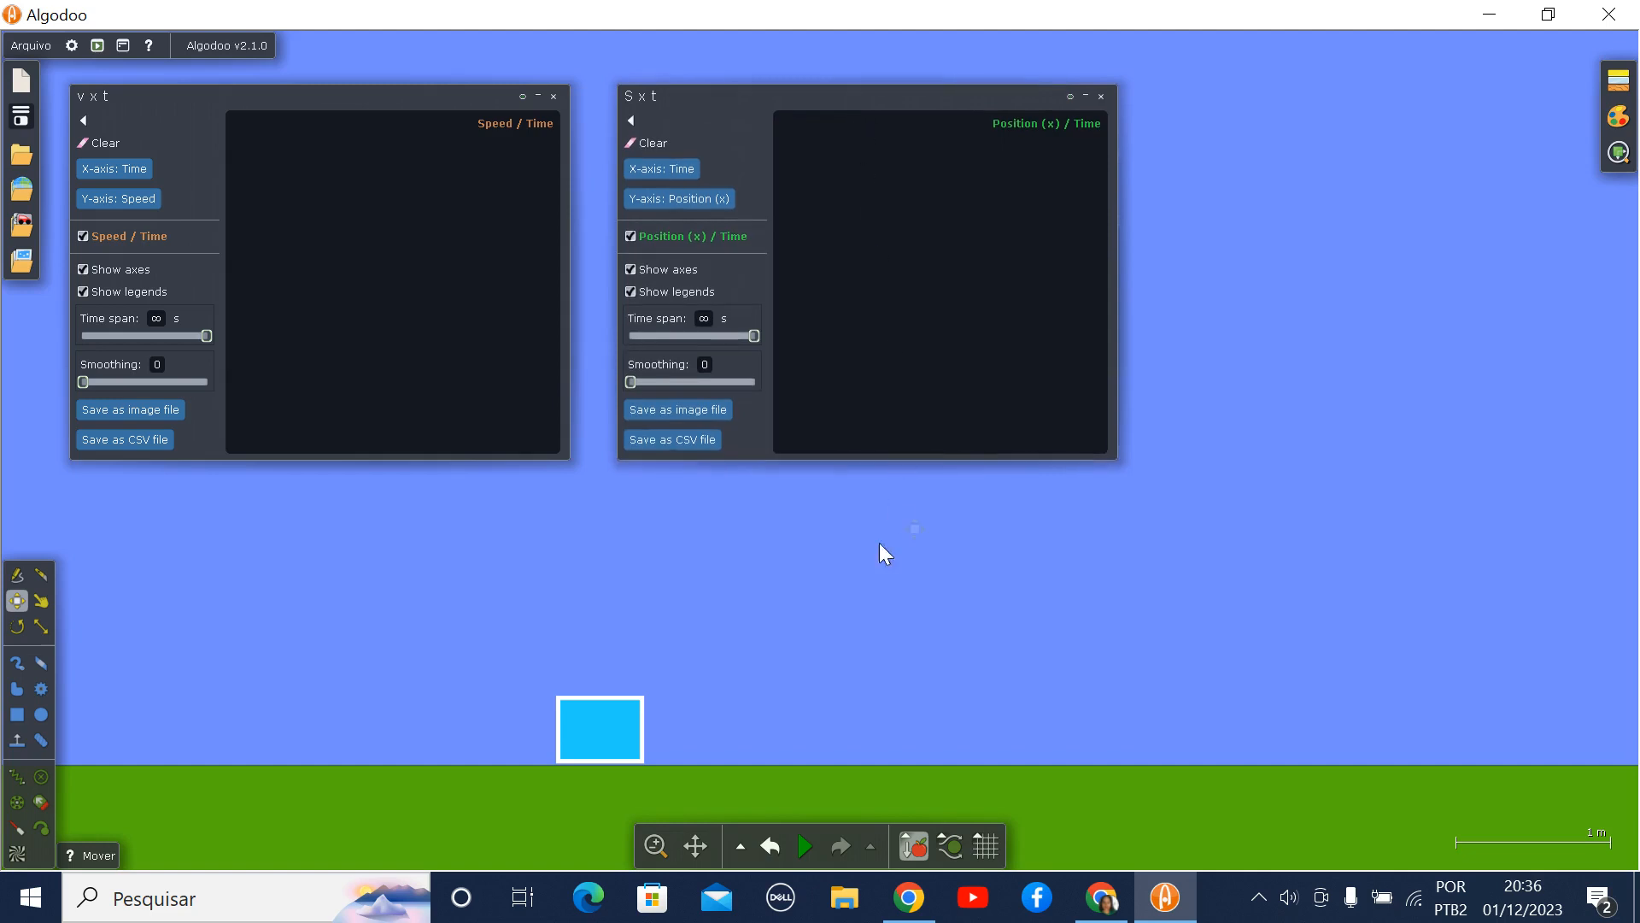
- Show a third plot for the rectangle with Acceleration (x) on the Y-axis
drag(623, 738, 625, 741)
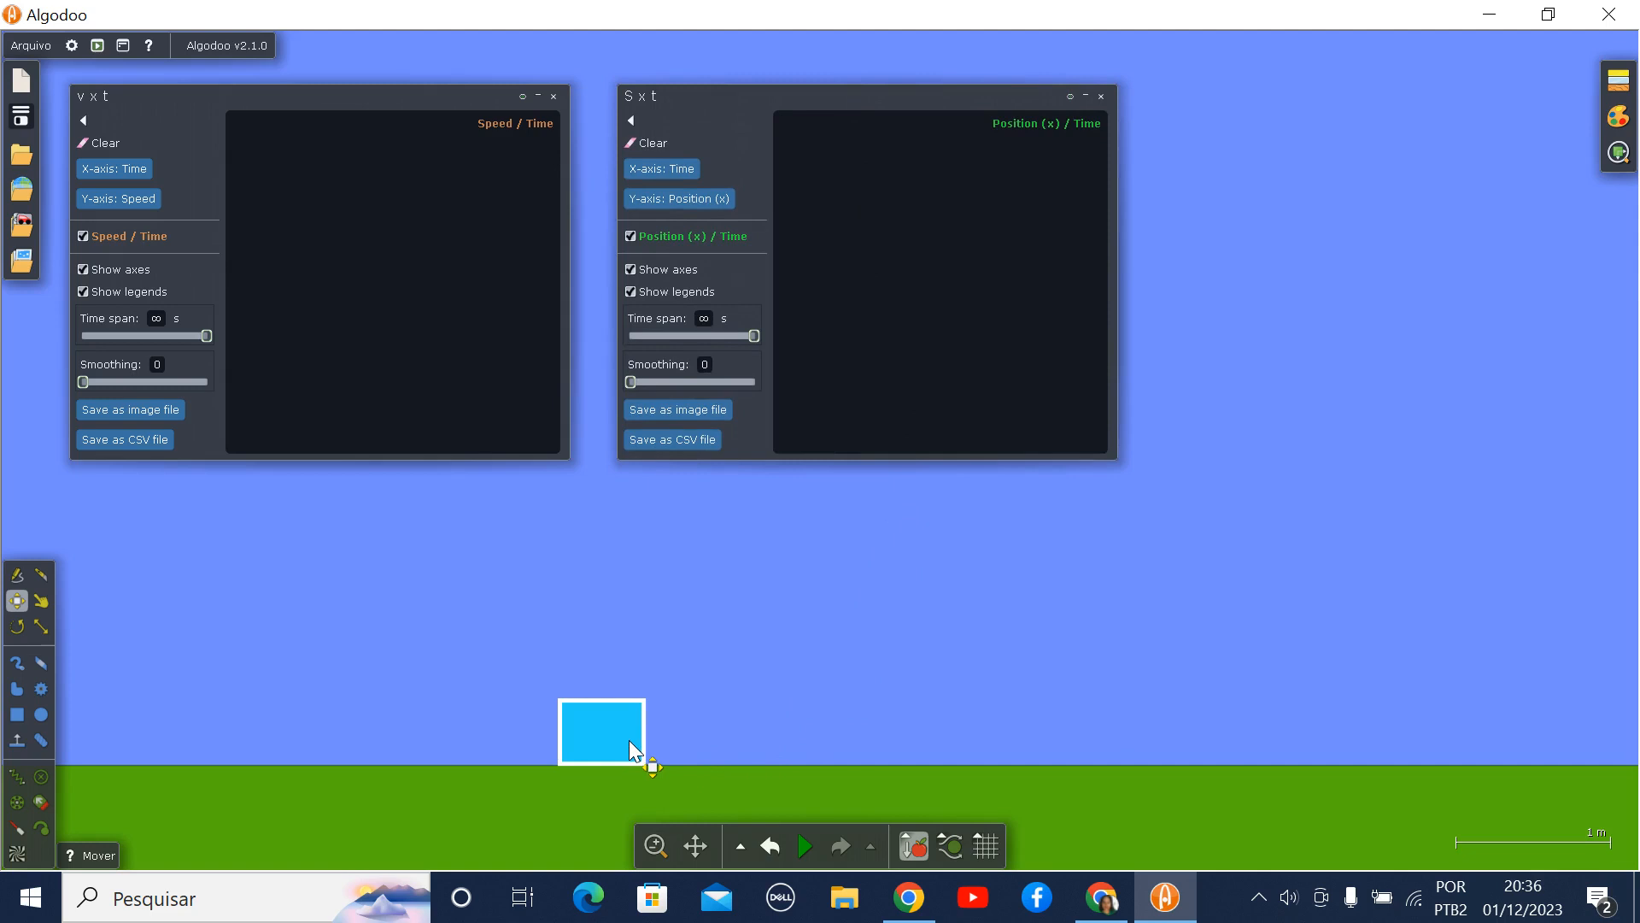
right_click(629, 742)
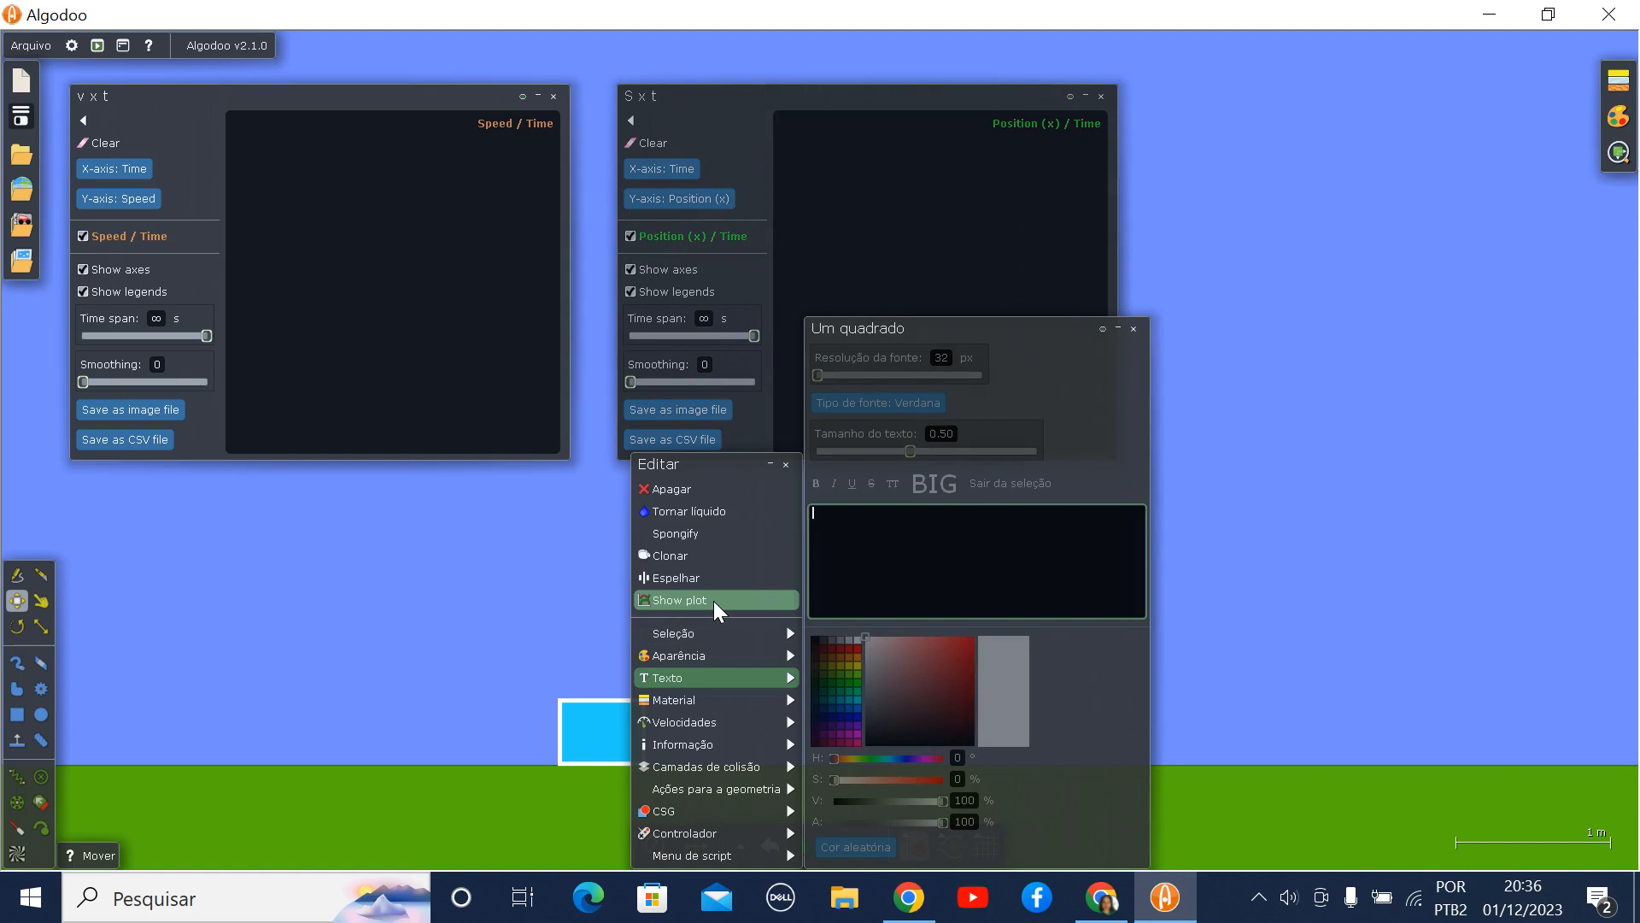
click(714, 600)
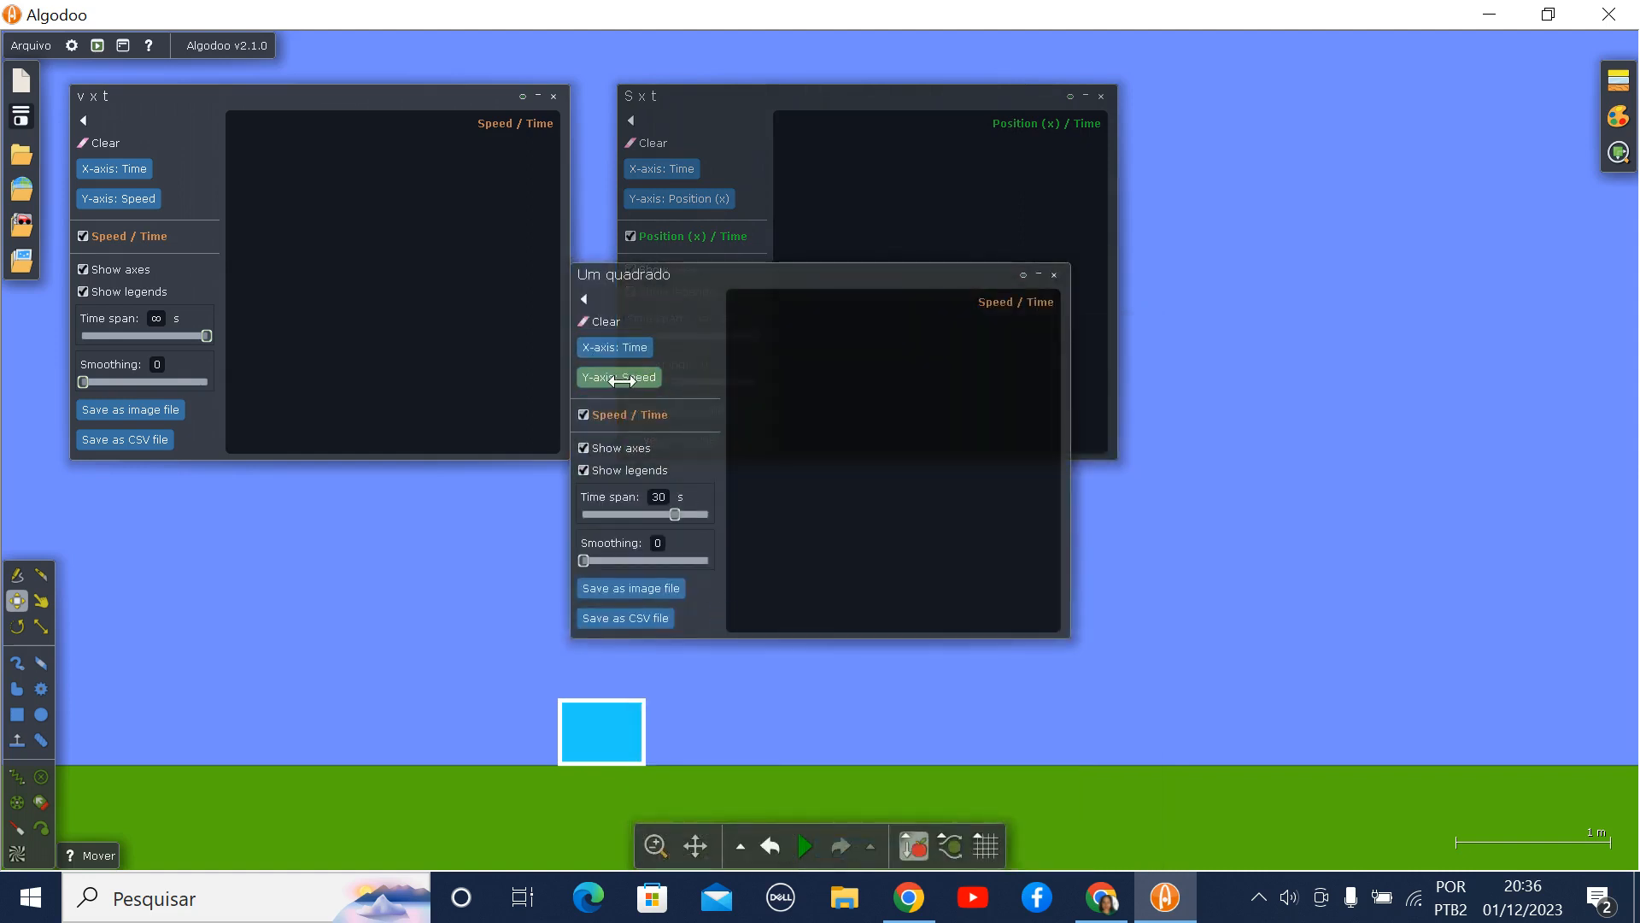
click(621, 377)
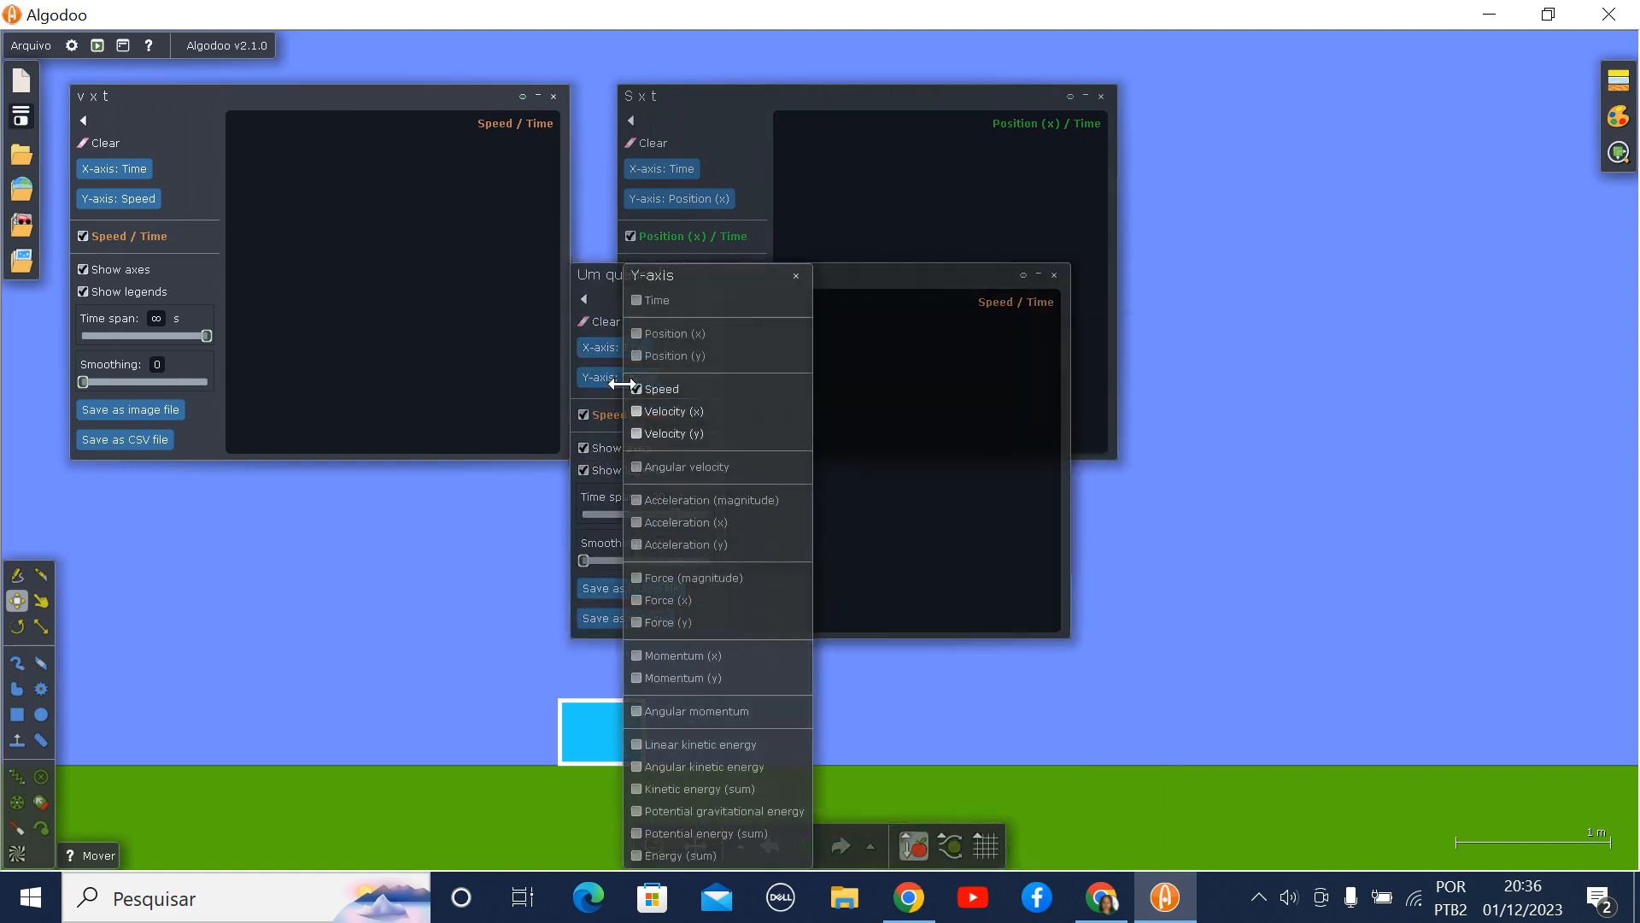
click(640, 520)
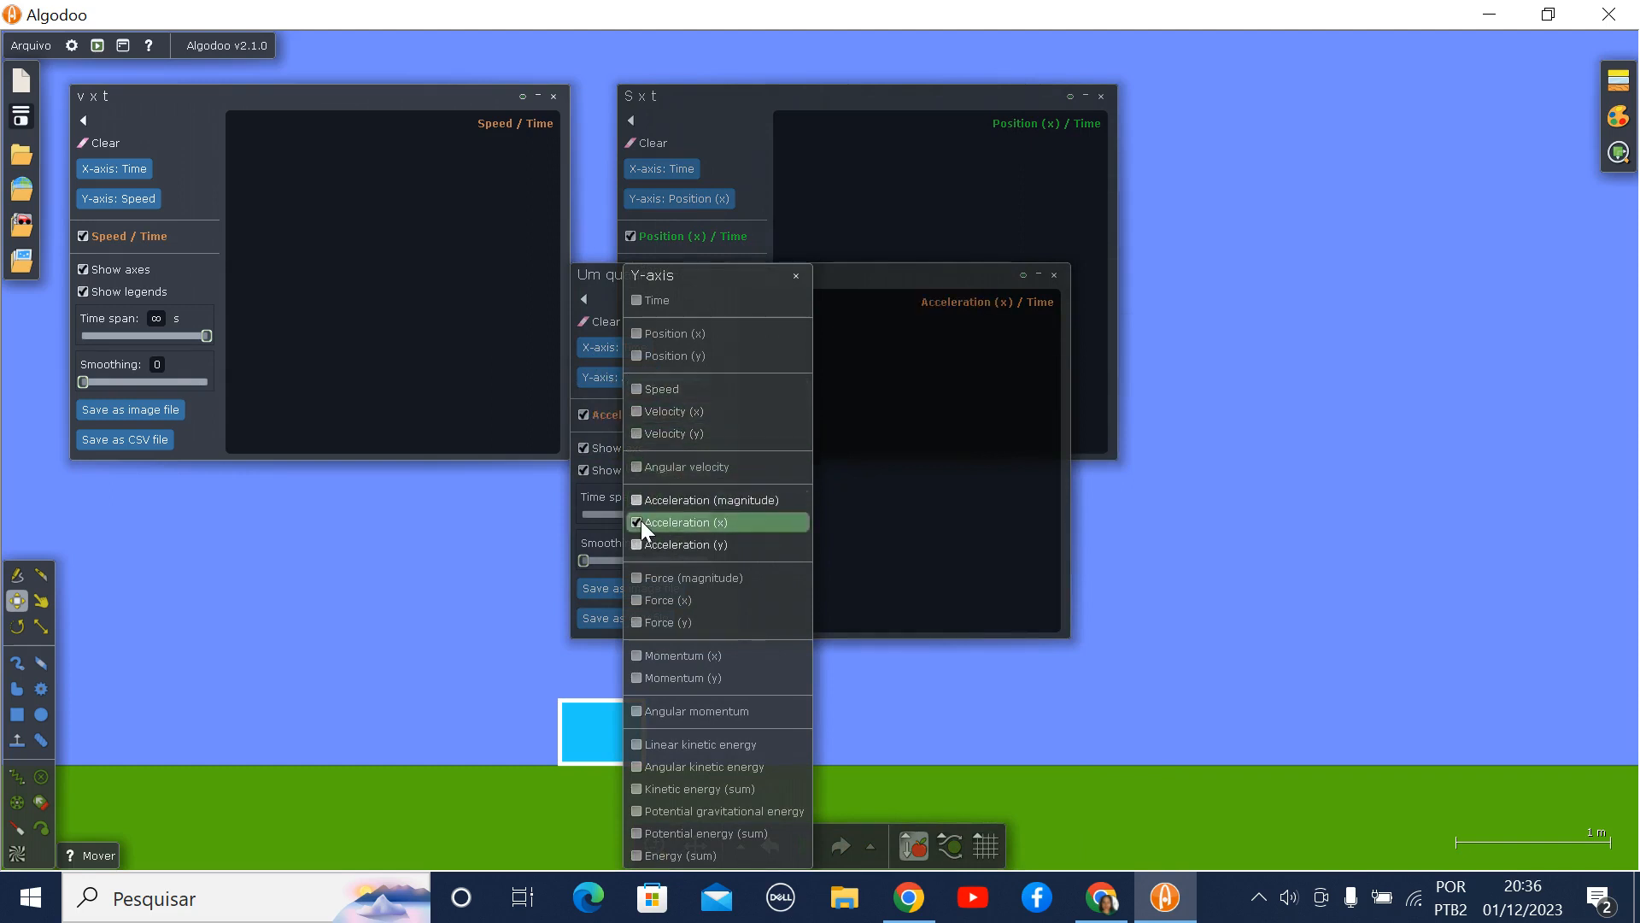
click(796, 275)
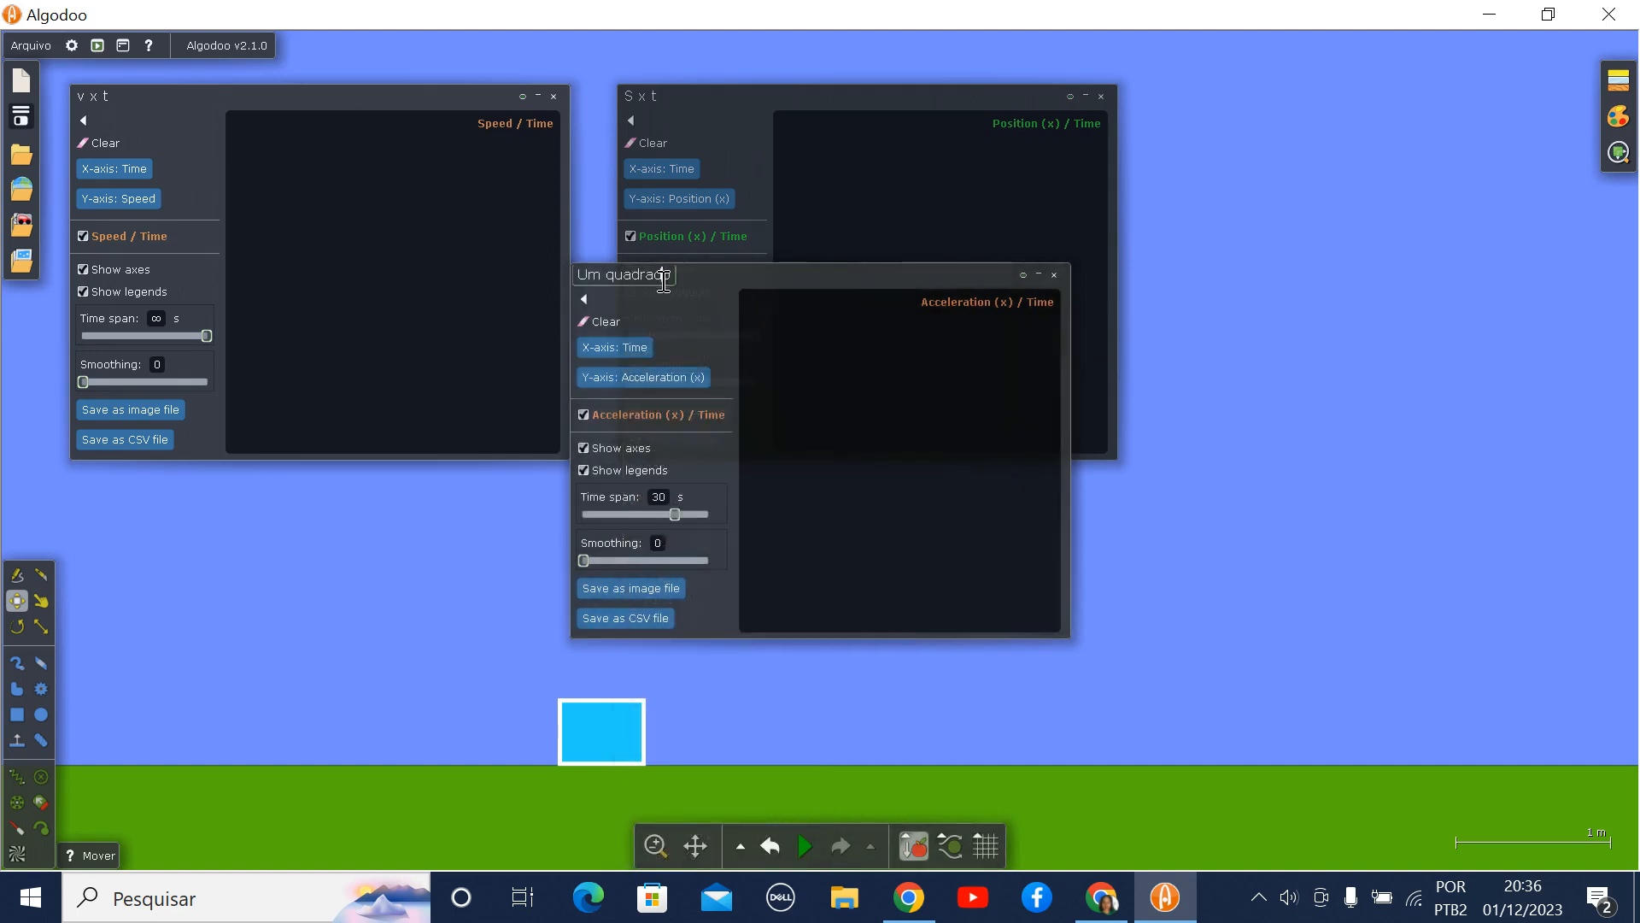
- Title the acceleration plot "a x t" and place it partly over the "S x t" plot, clear of the rectangle
drag(670, 273, 642, 330)
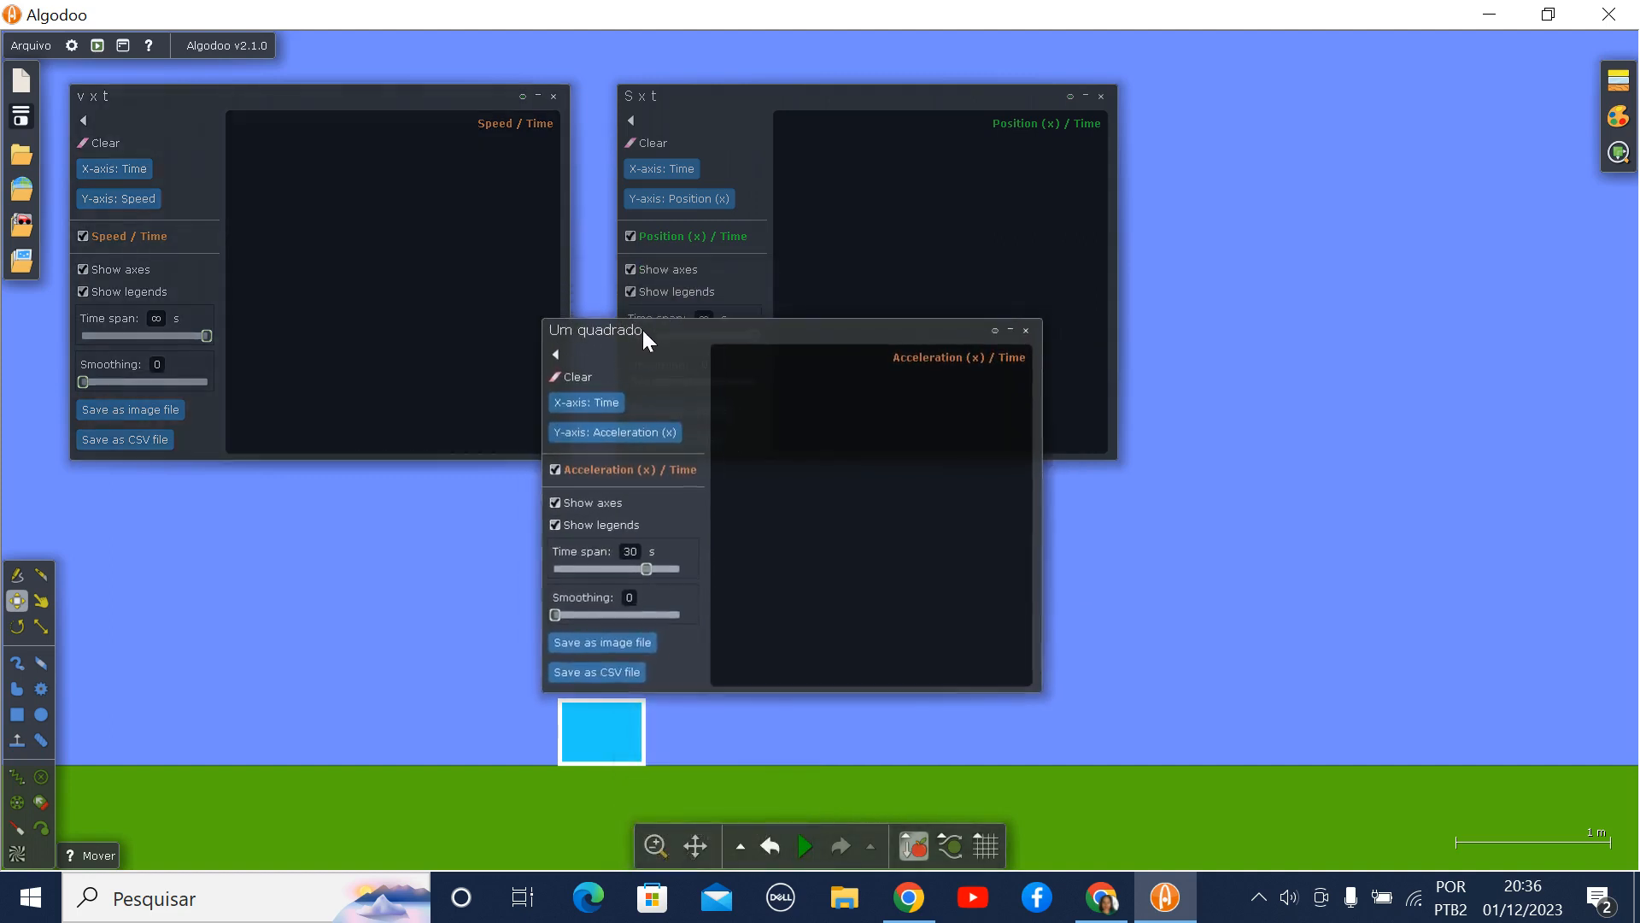
click(642, 330)
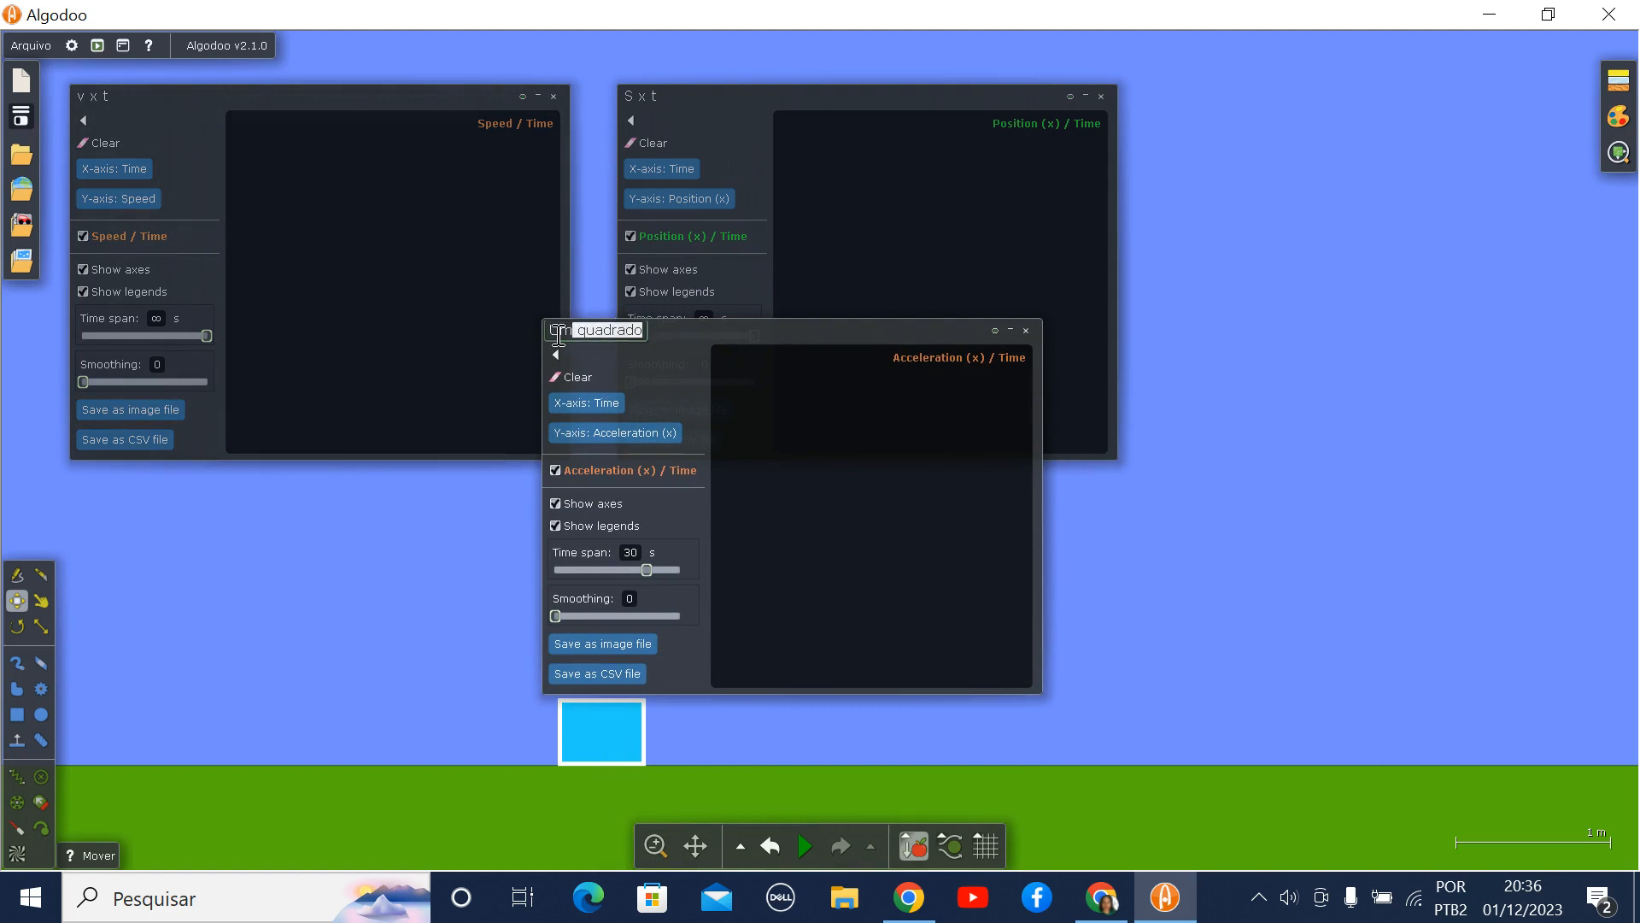
text(a x)
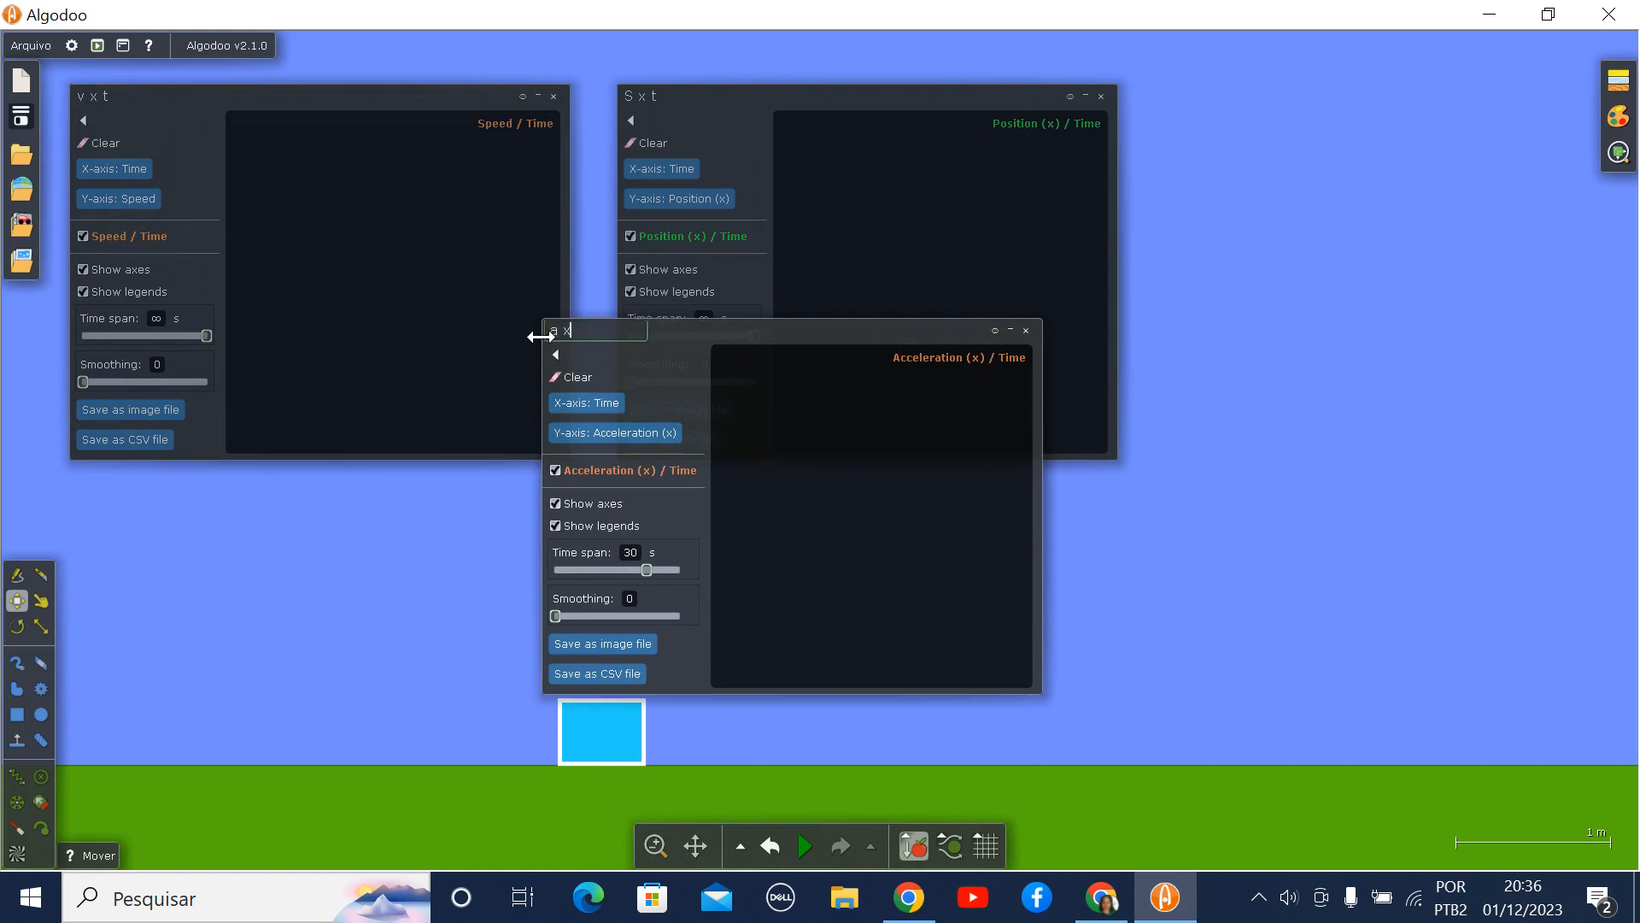
text( t)
drag(731, 333, 1350, 109)
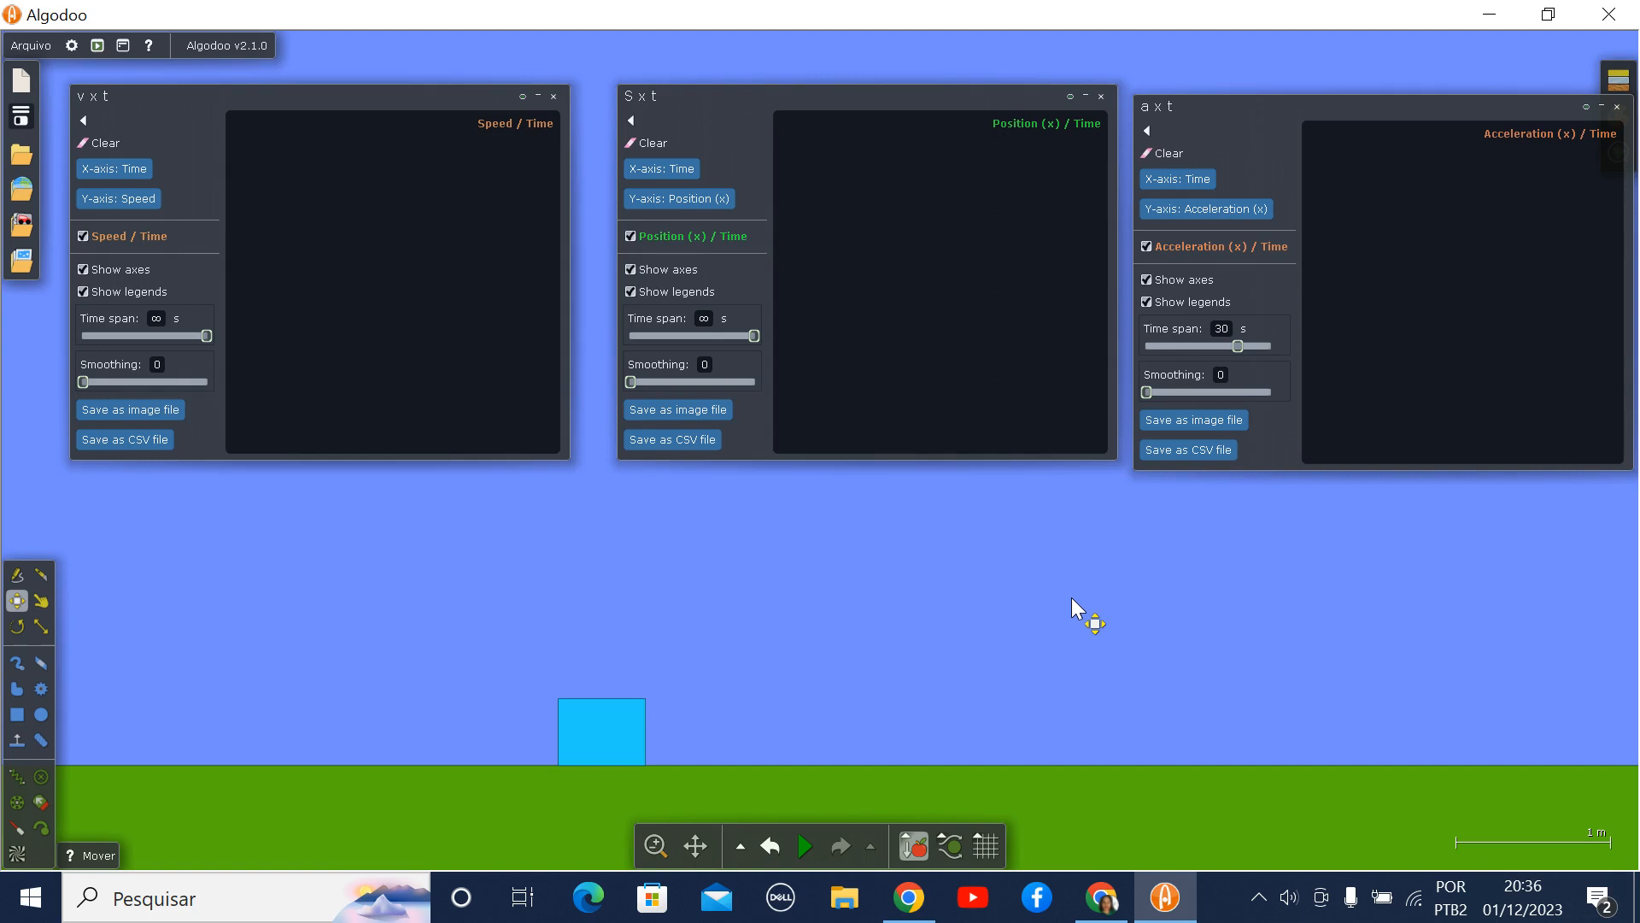
drag(1434, 105, 1093, 164)
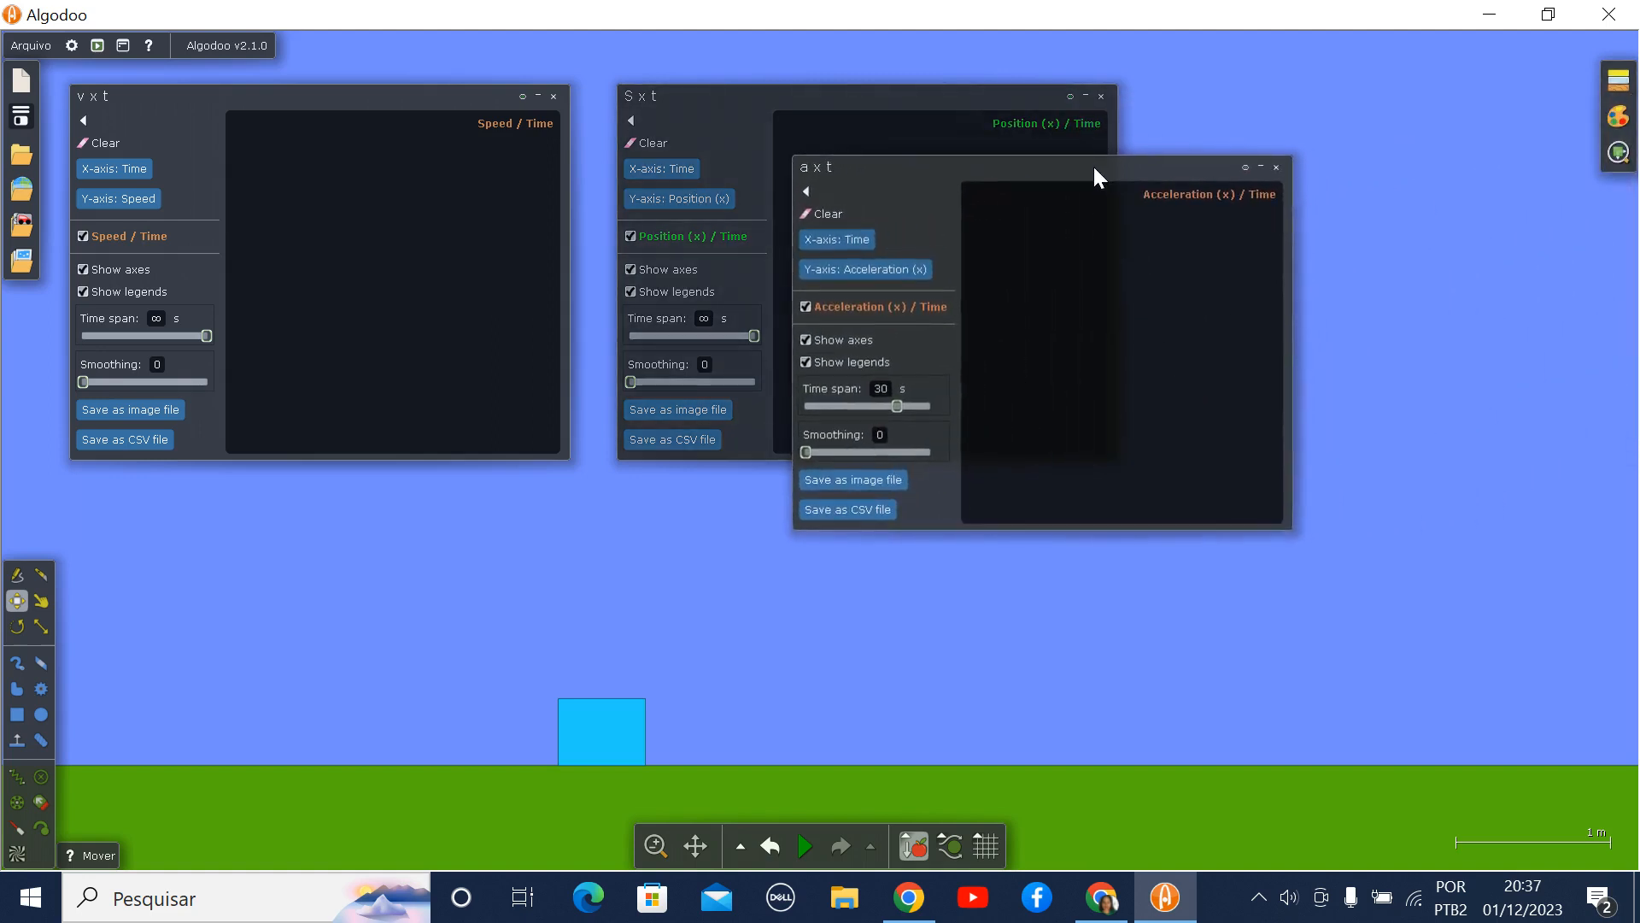
- Turn on the display of the force vectors (Ver forças) for the rectangle
click(620, 733)
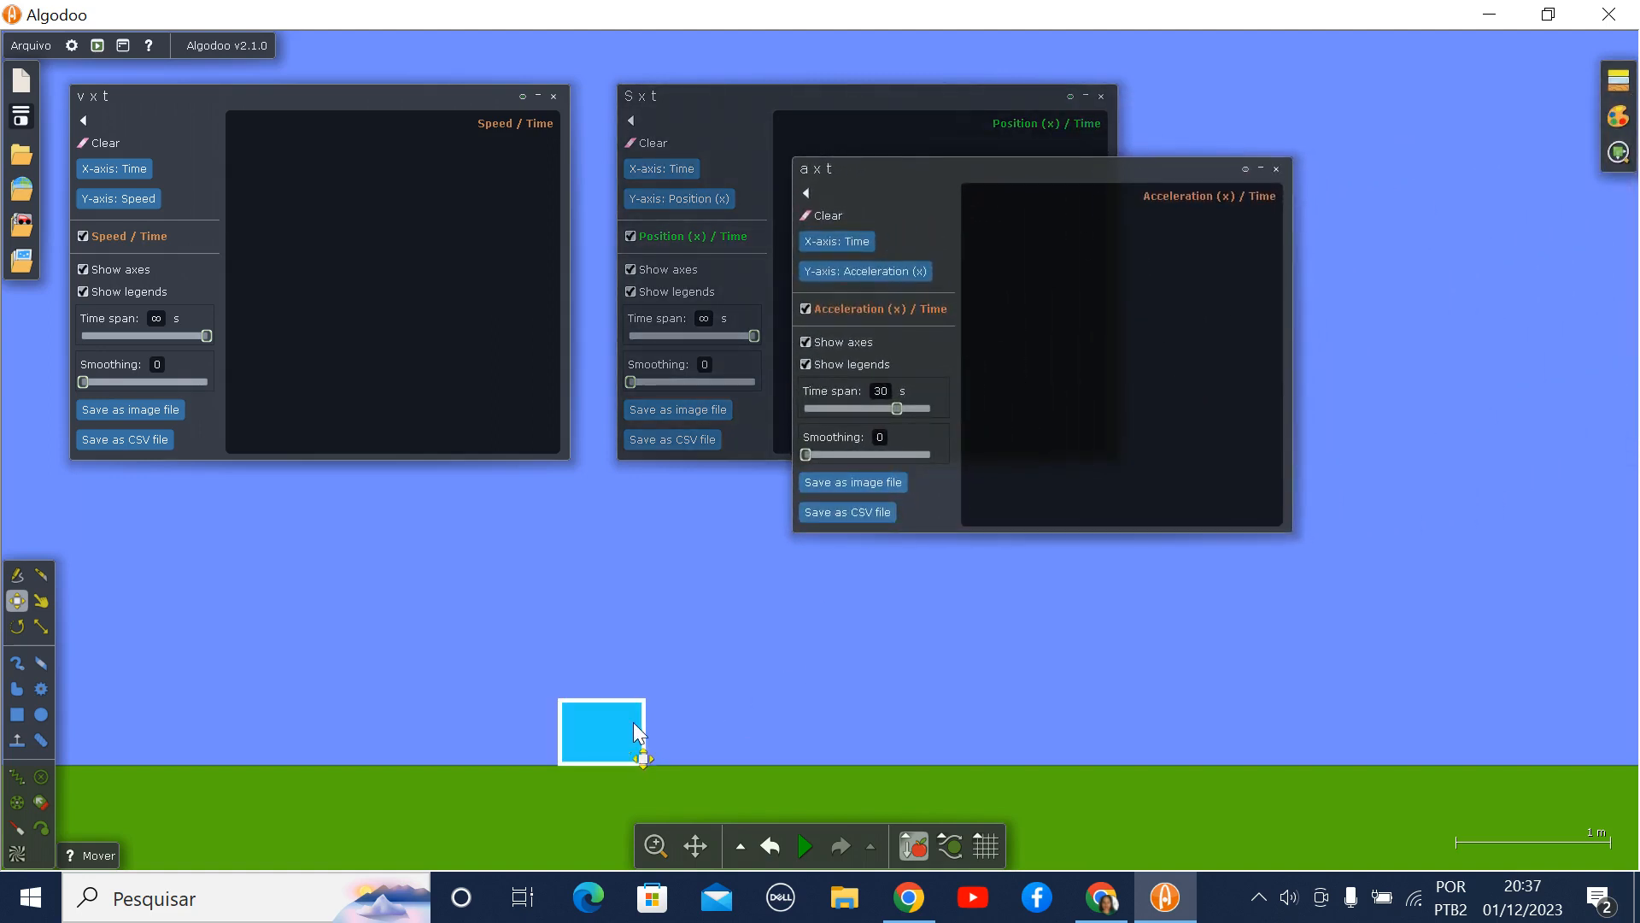
click(1618, 162)
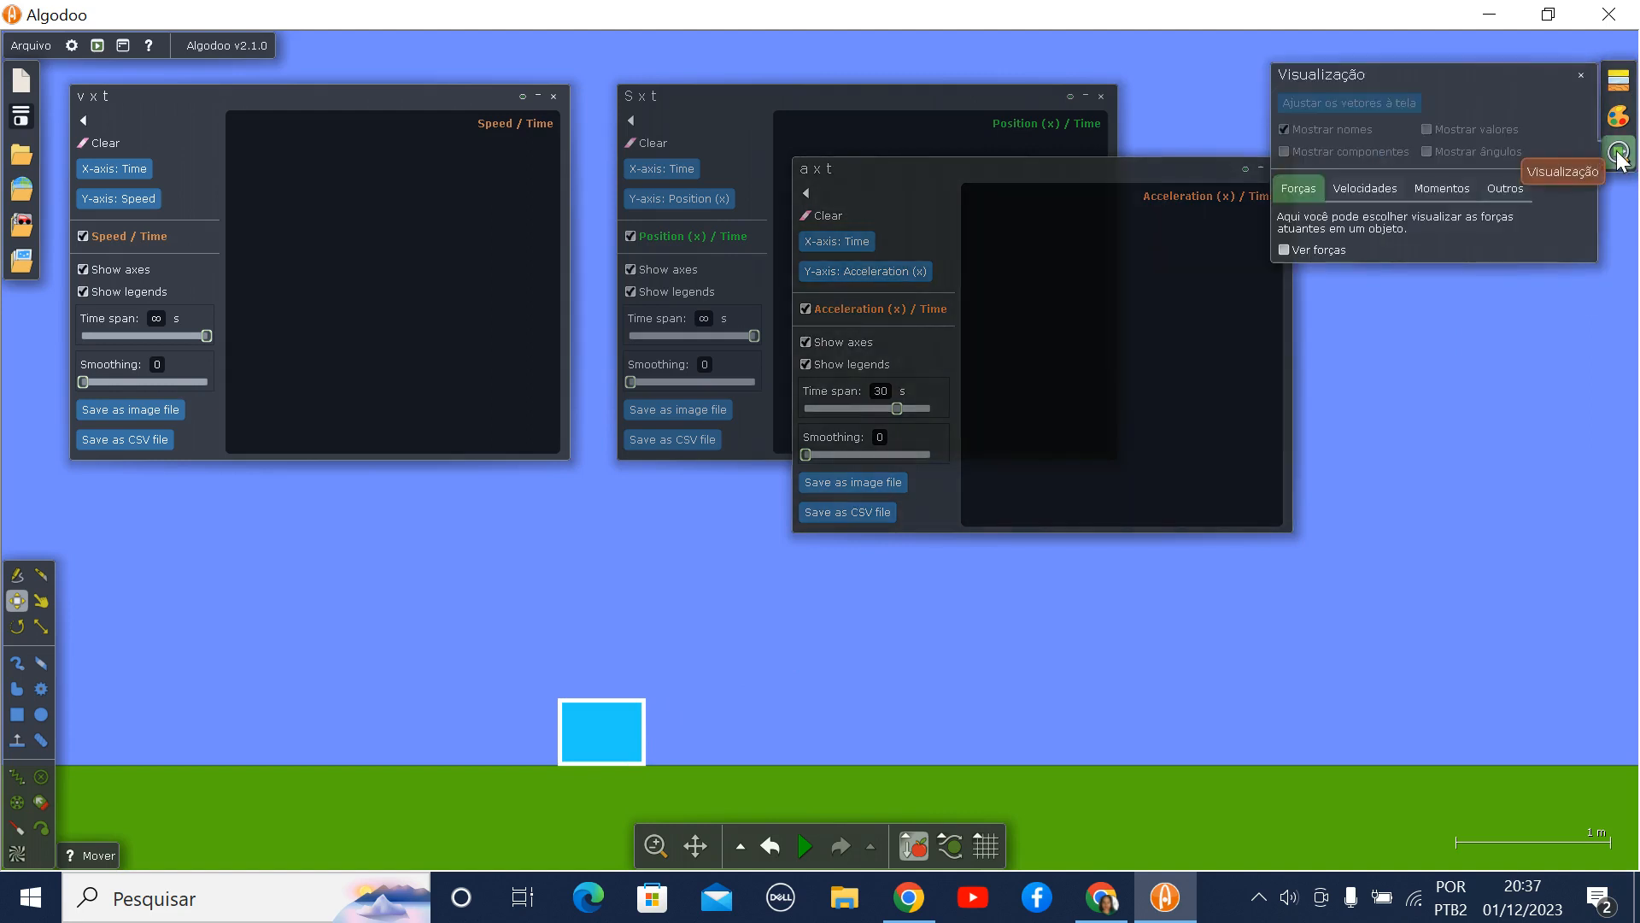
click(1283, 250)
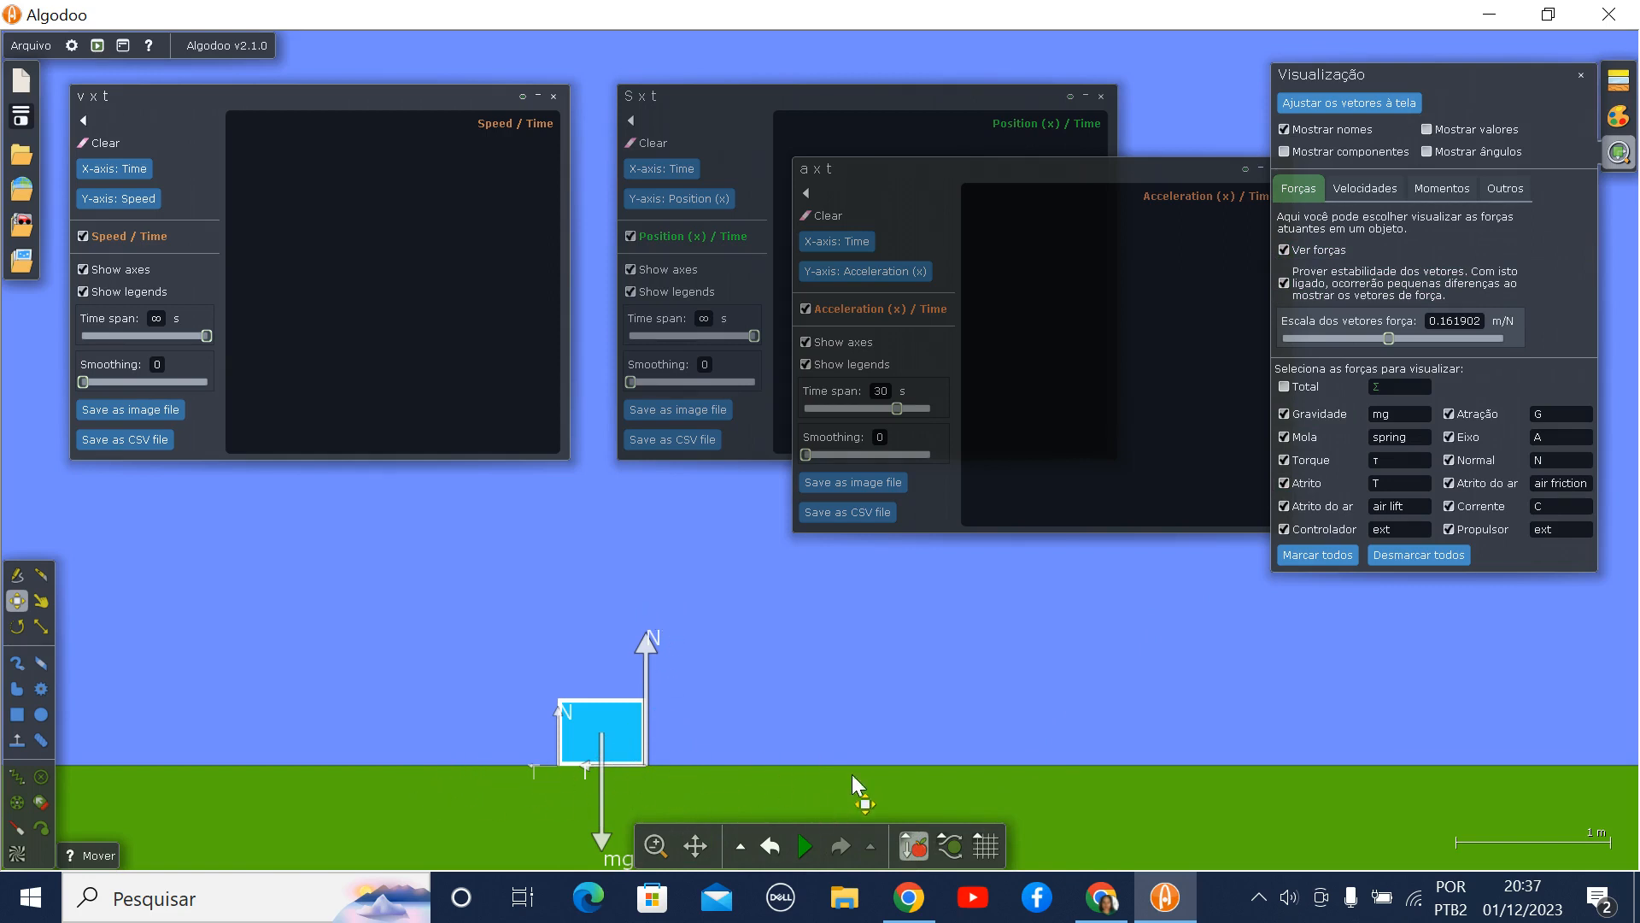
- Display the rectangle's velocity vector and enable vector components and values
click(1393, 187)
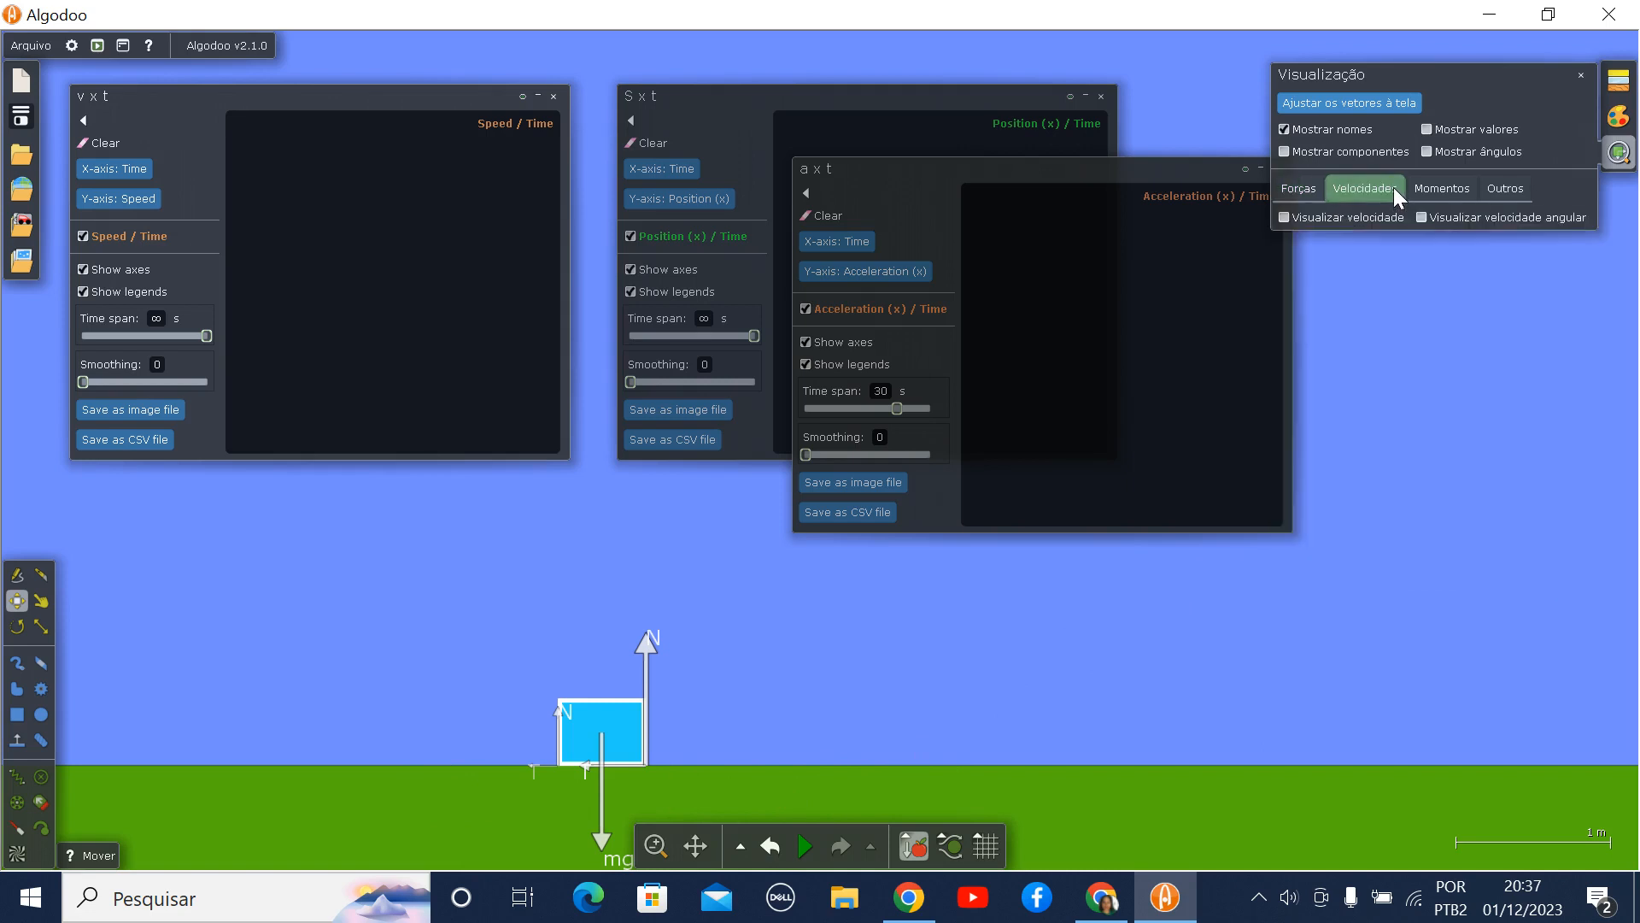
click(1287, 218)
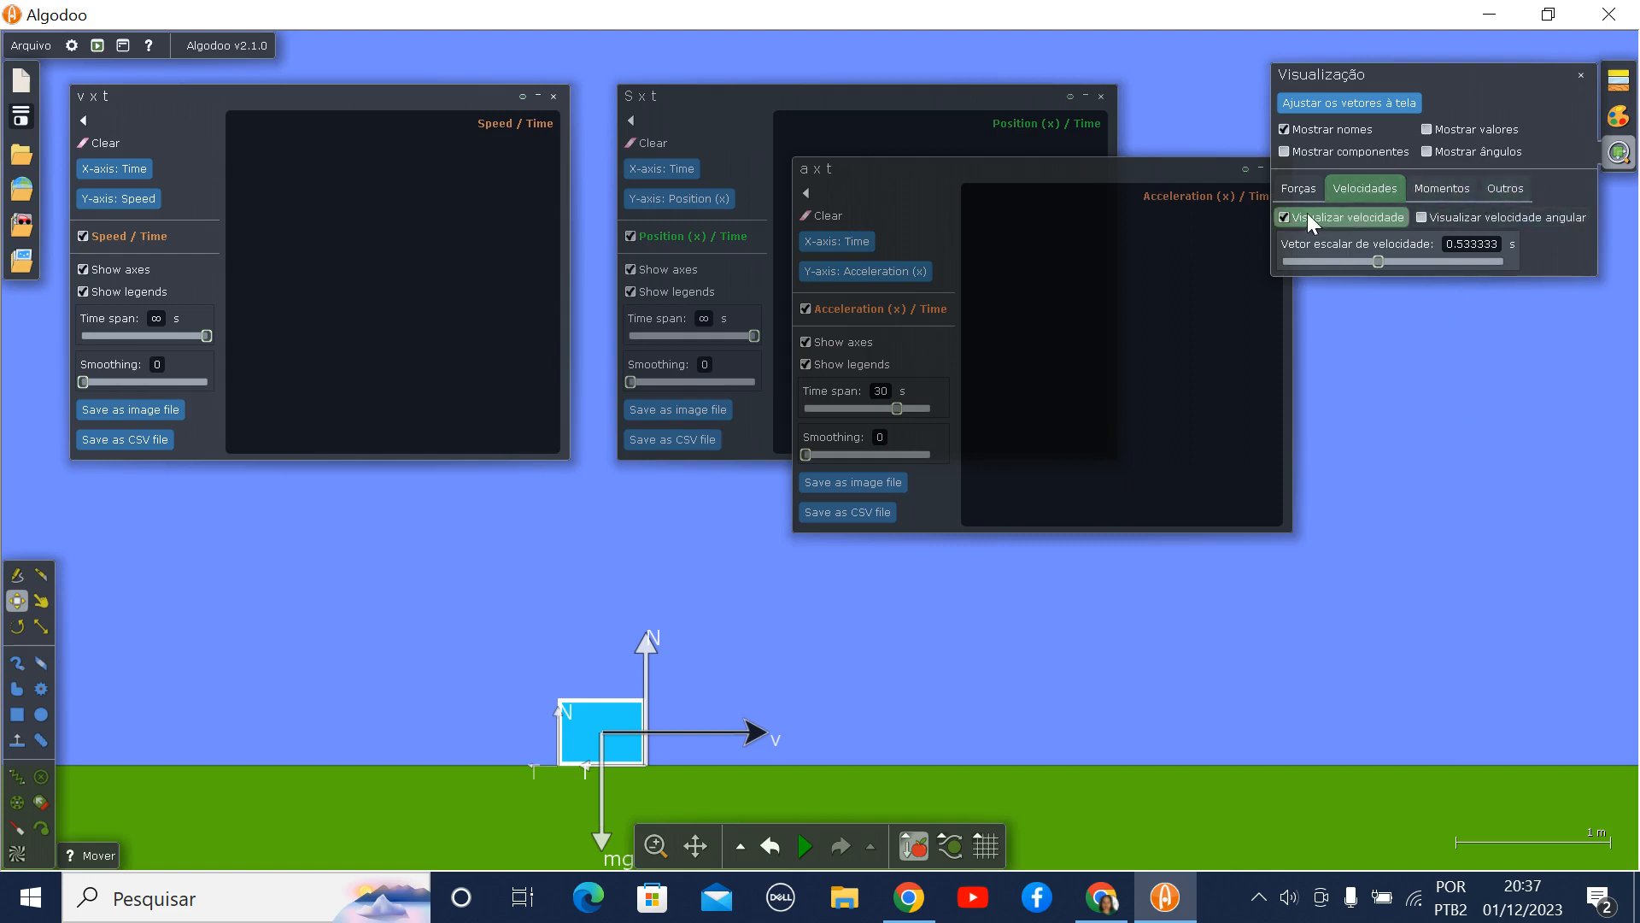
click(1285, 150)
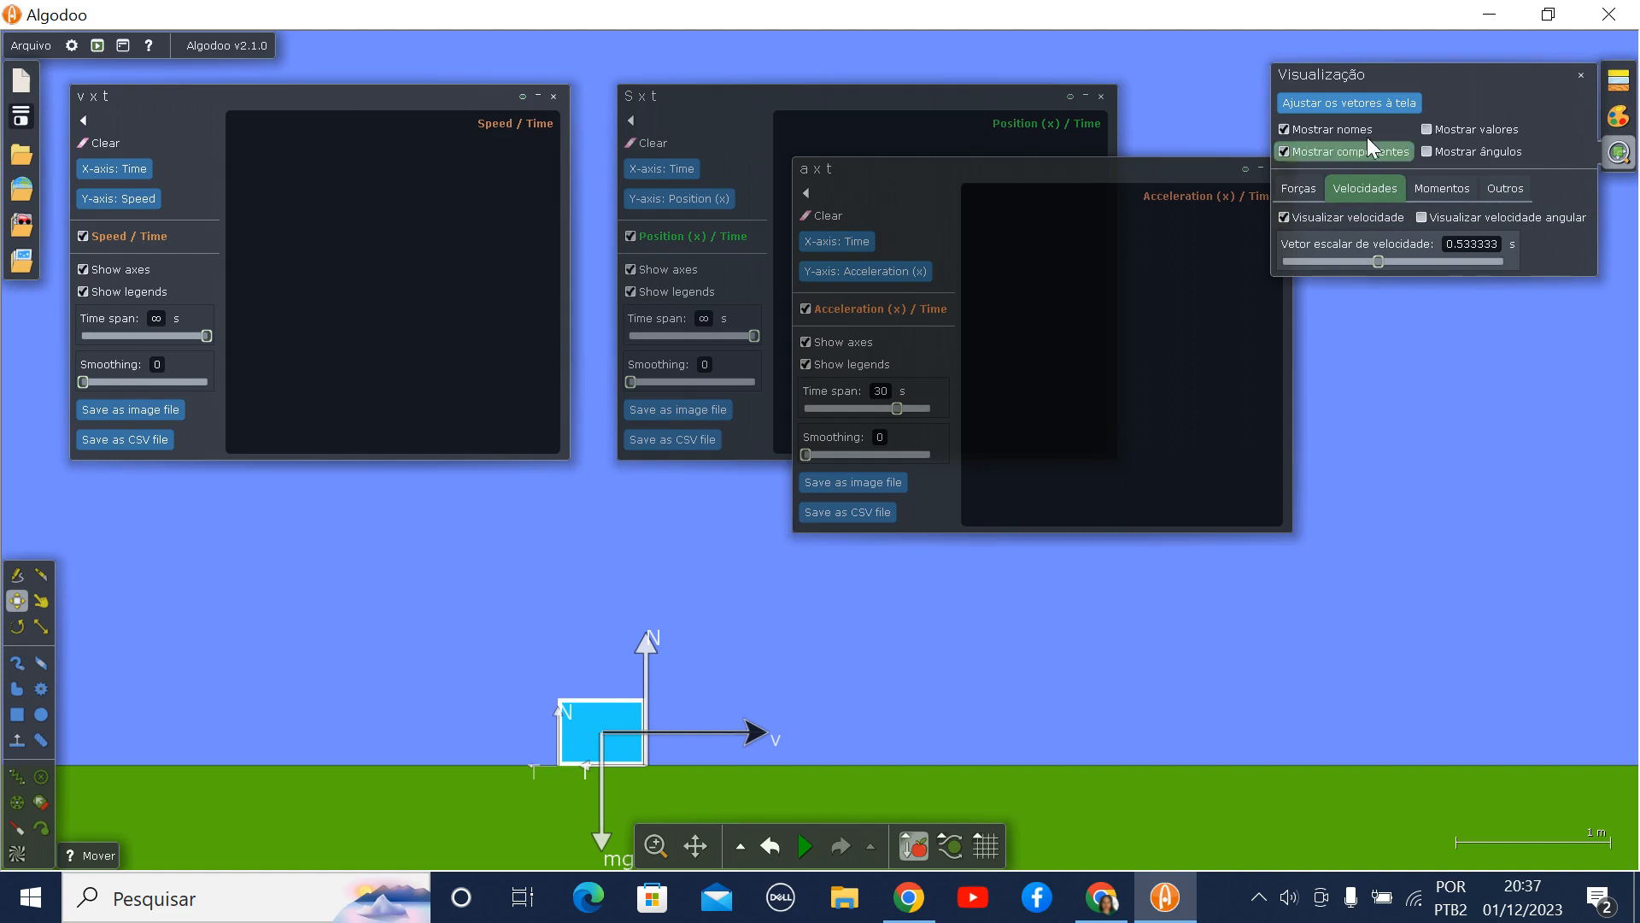
click(1425, 126)
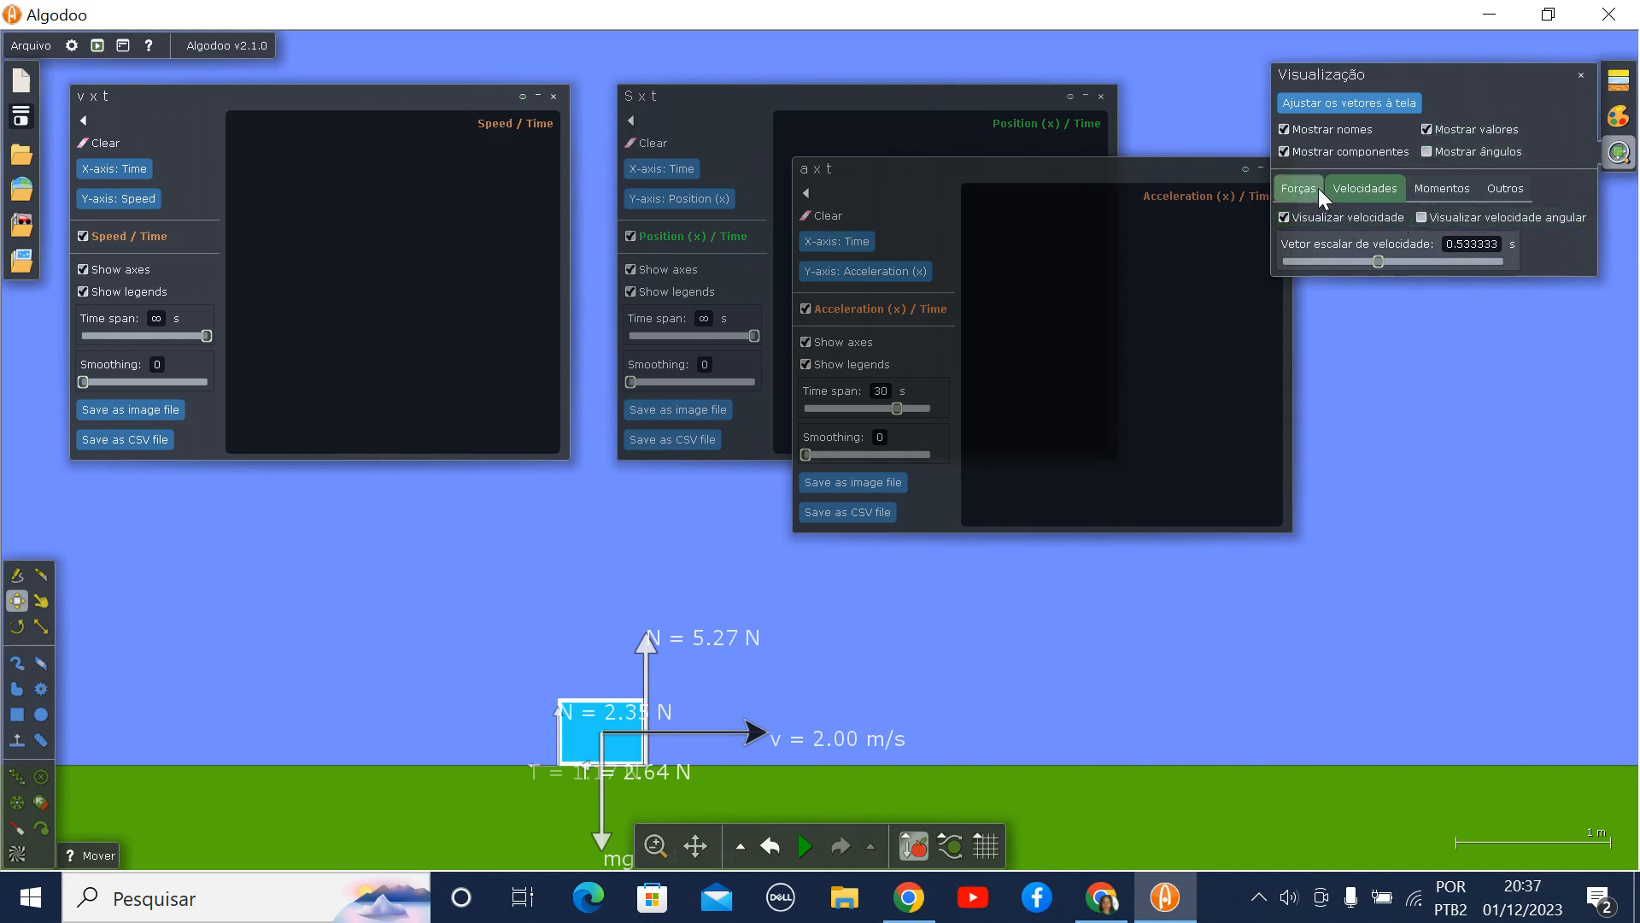
- Hide the velocity vector and turn off the vector names, components and values, leaving the velocity display options open
click(1284, 218)
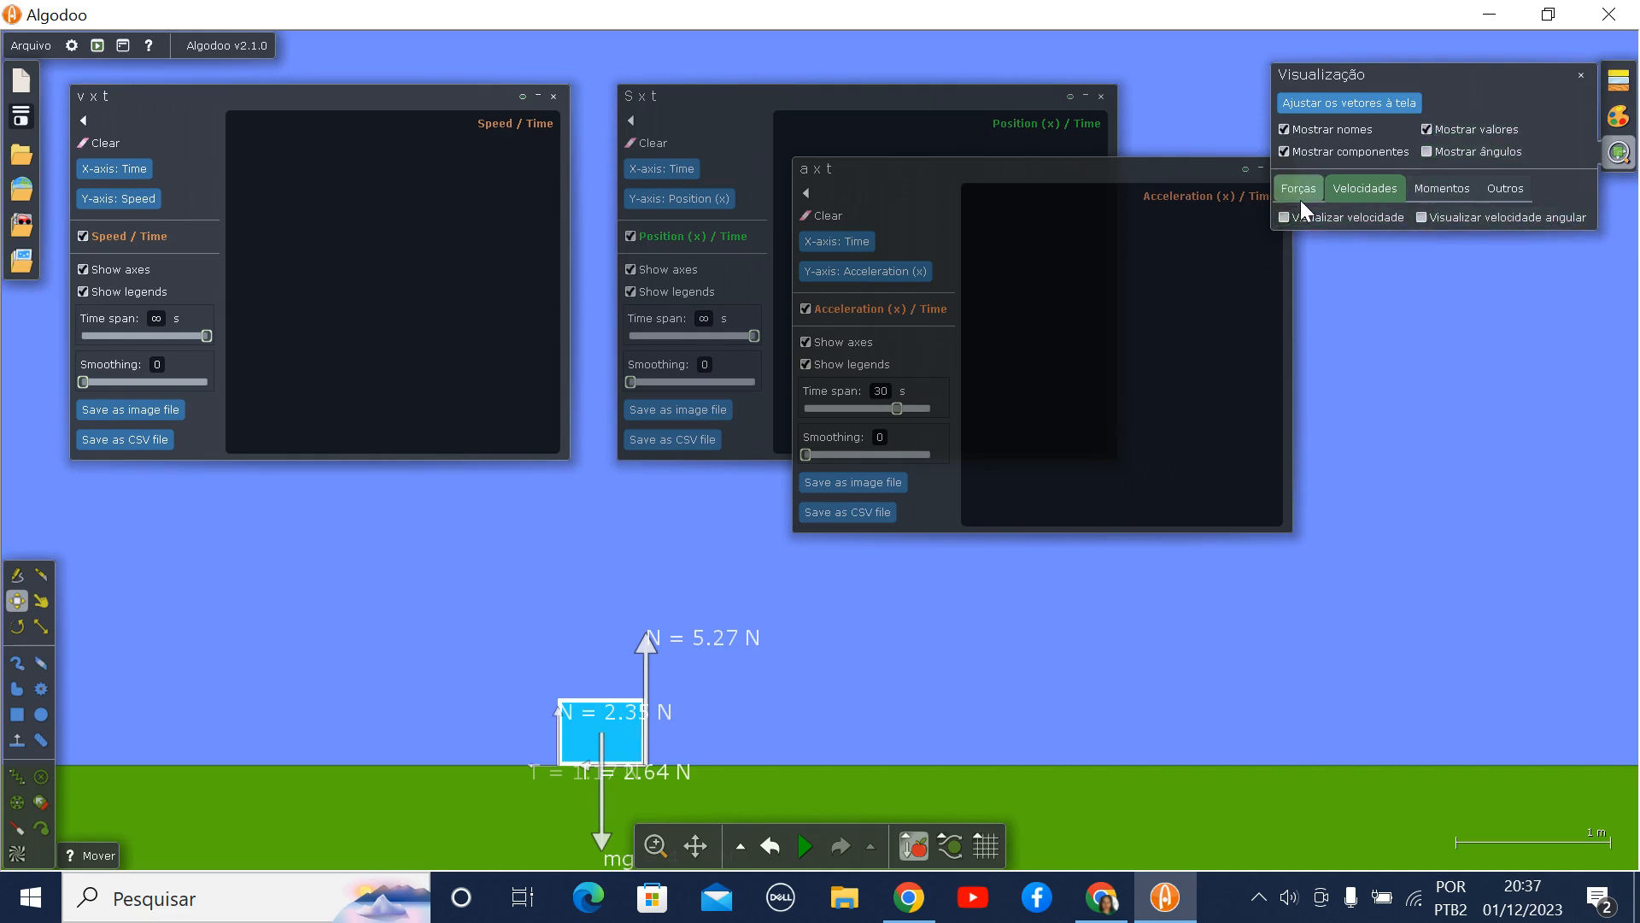
click(1300, 192)
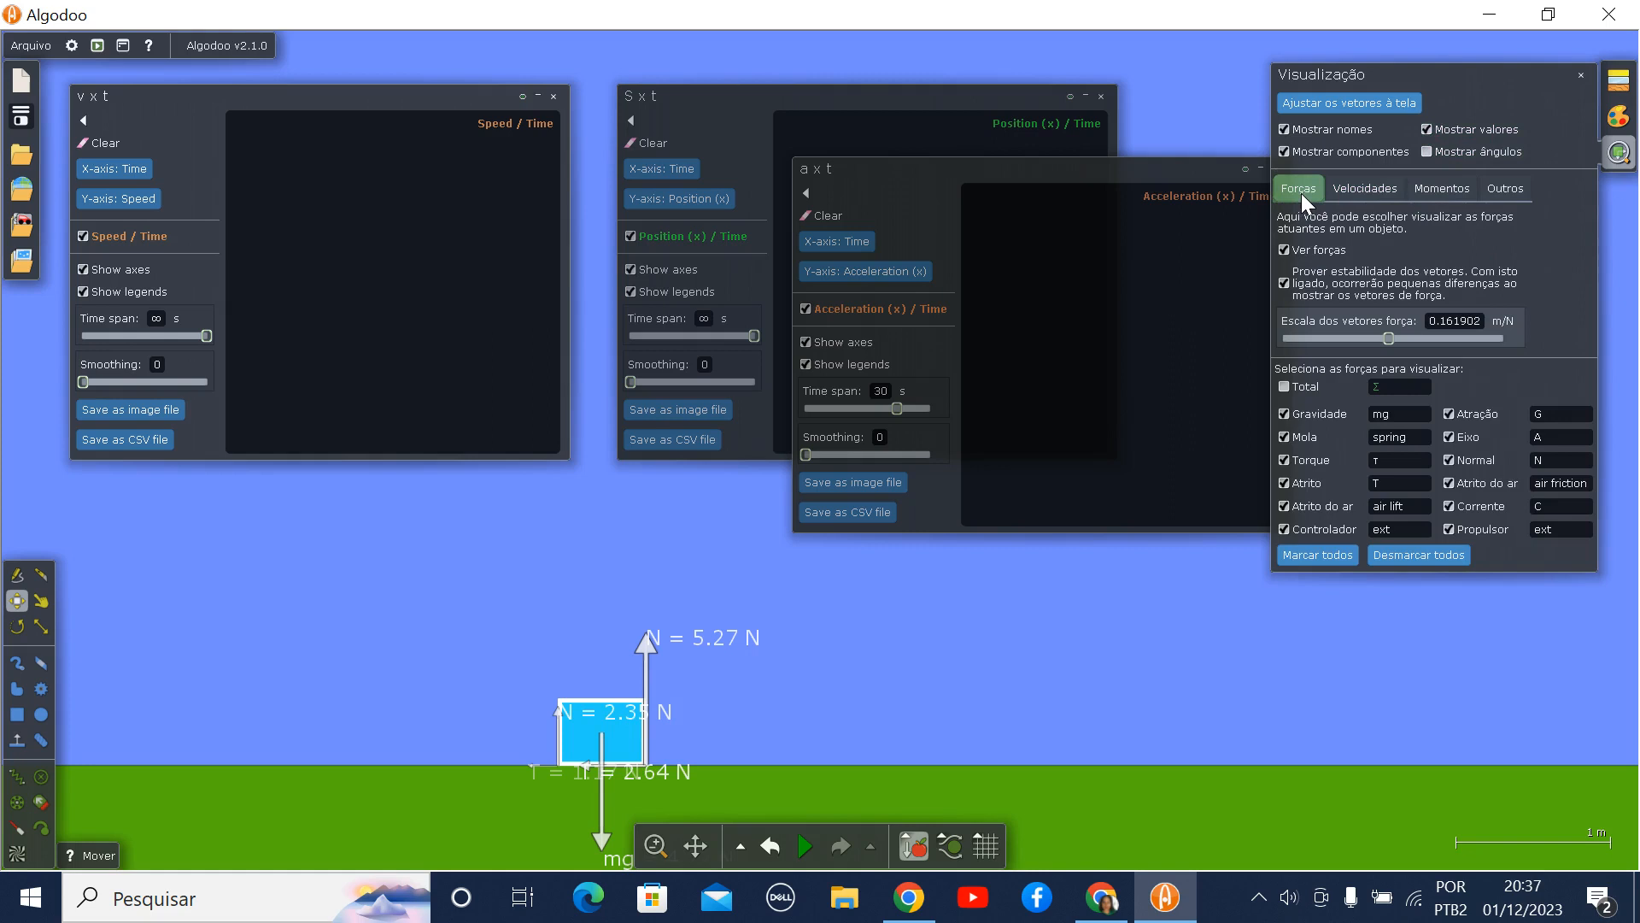
click(1361, 186)
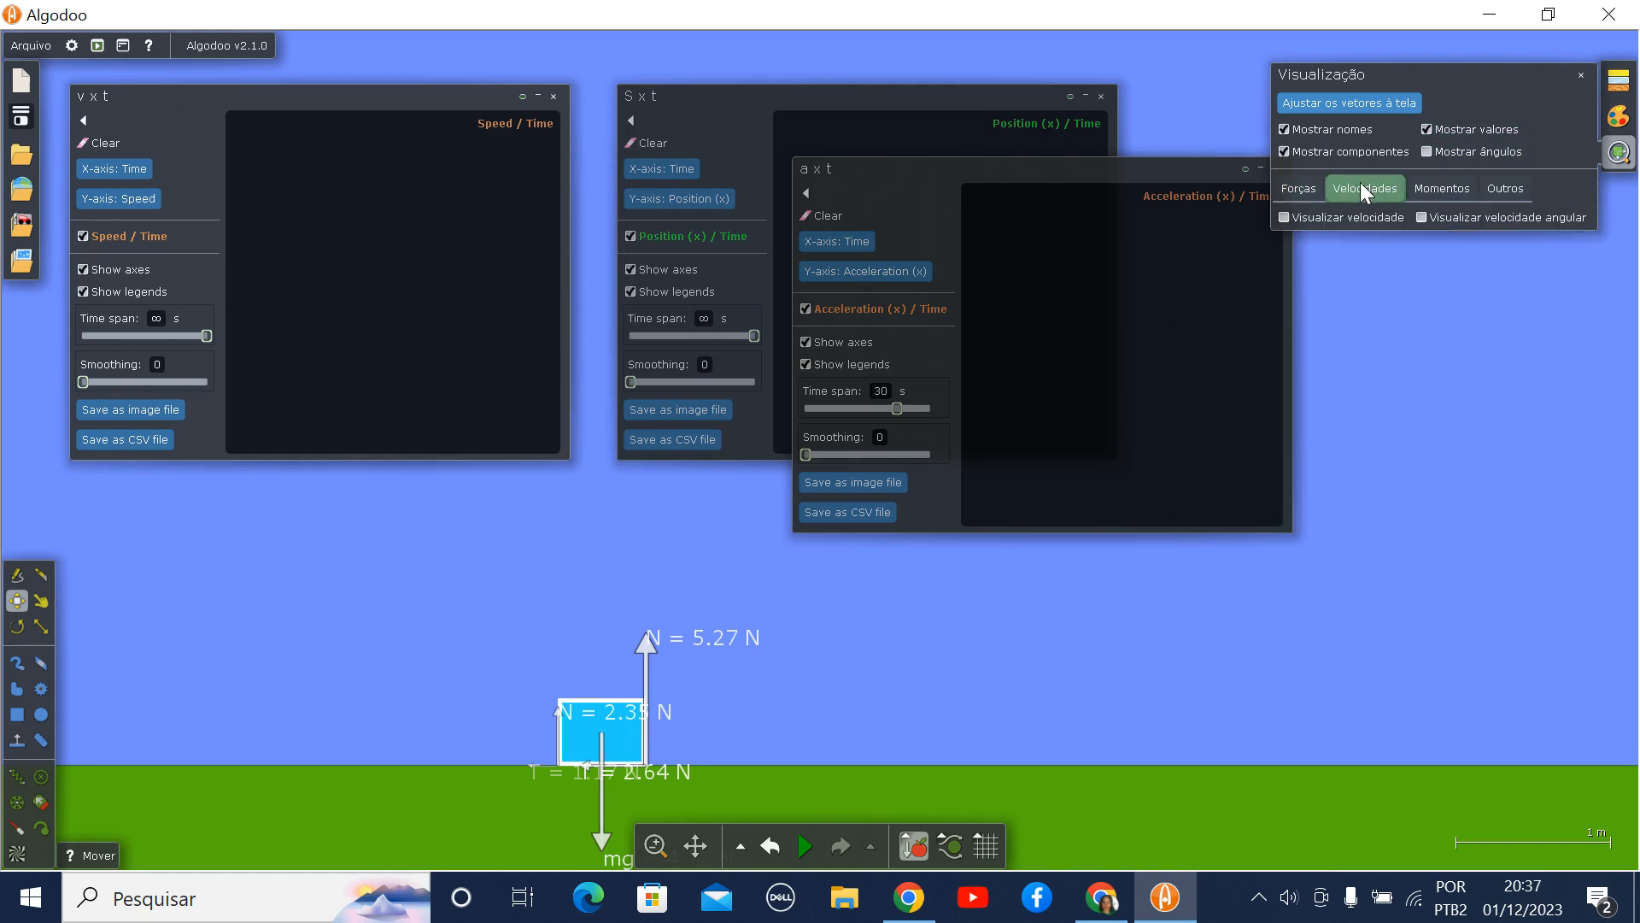
click(1308, 188)
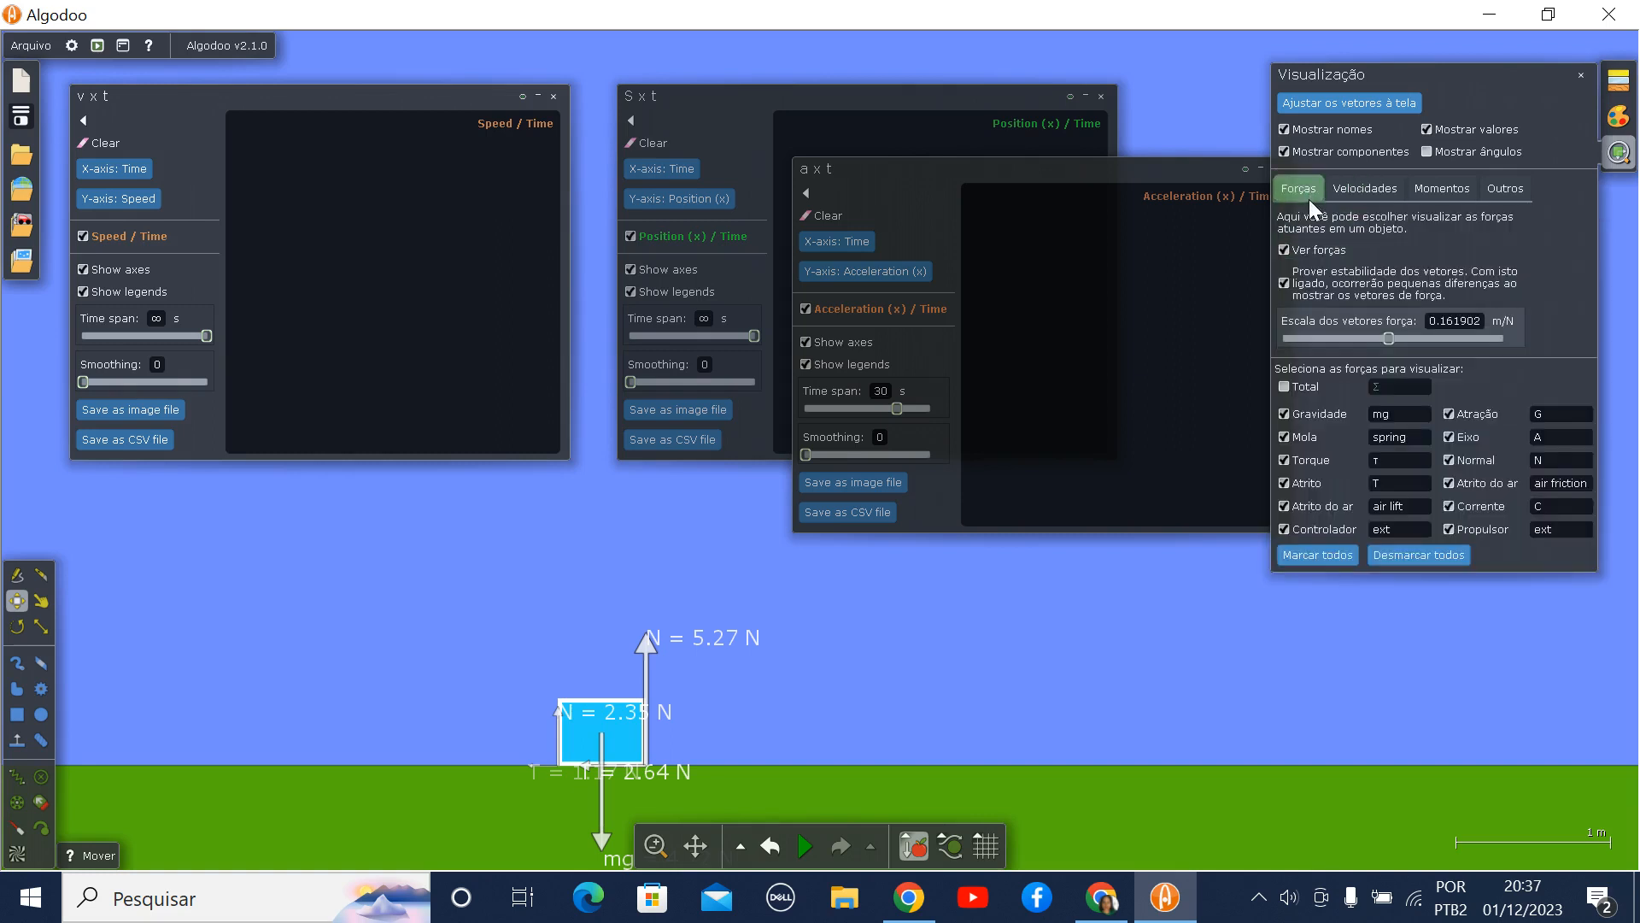
click(1281, 128)
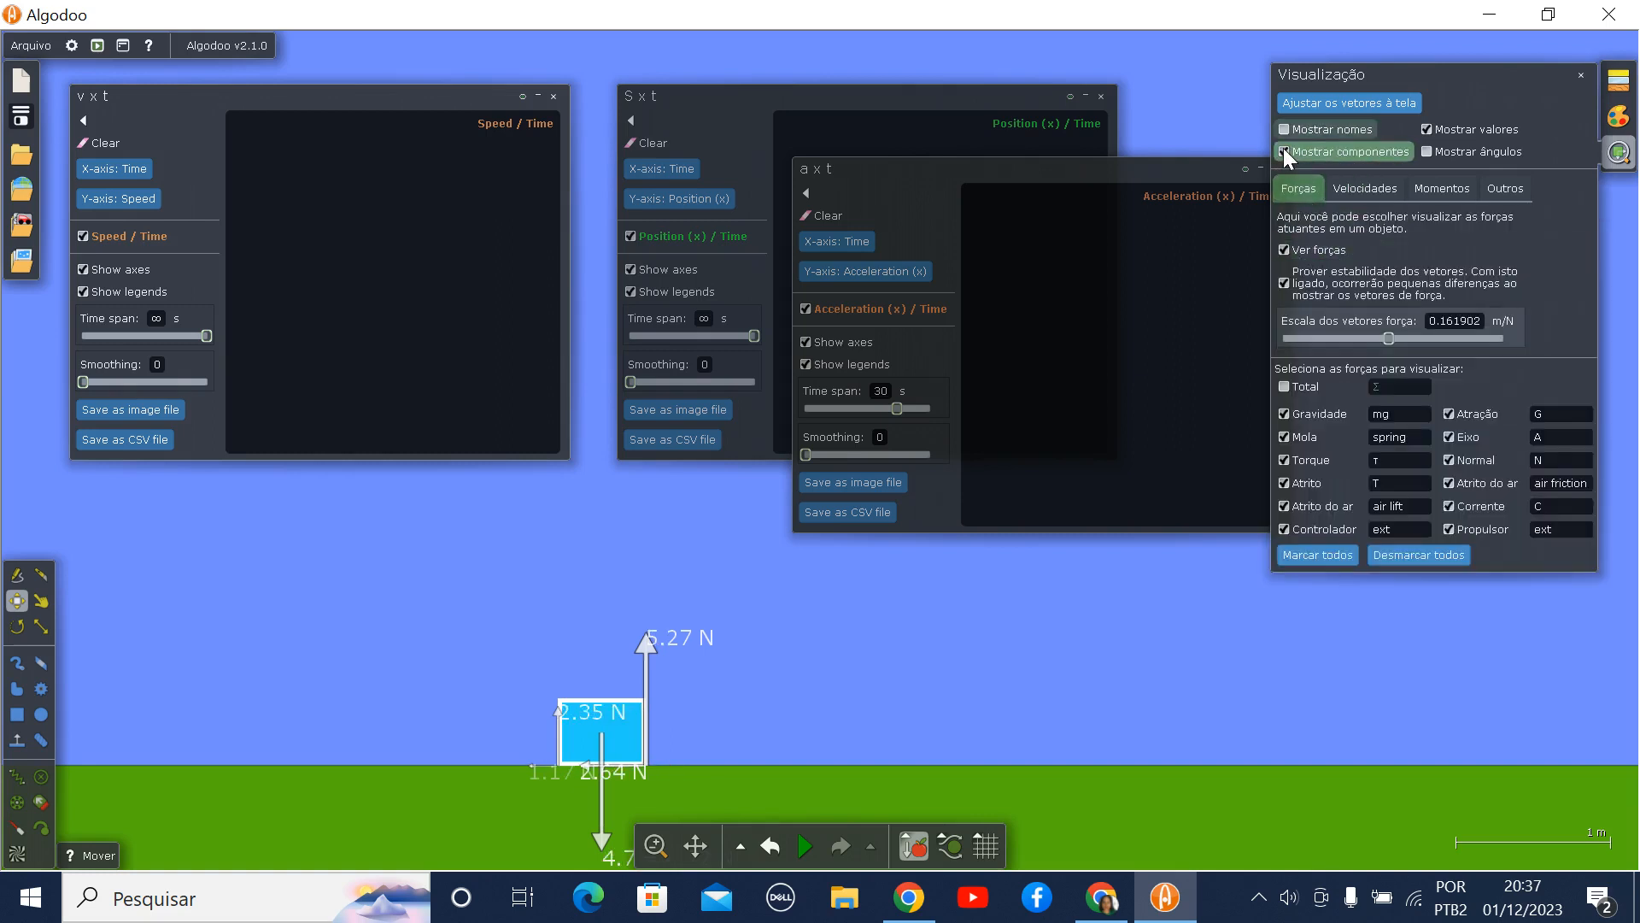
click(1433, 124)
click(1370, 187)
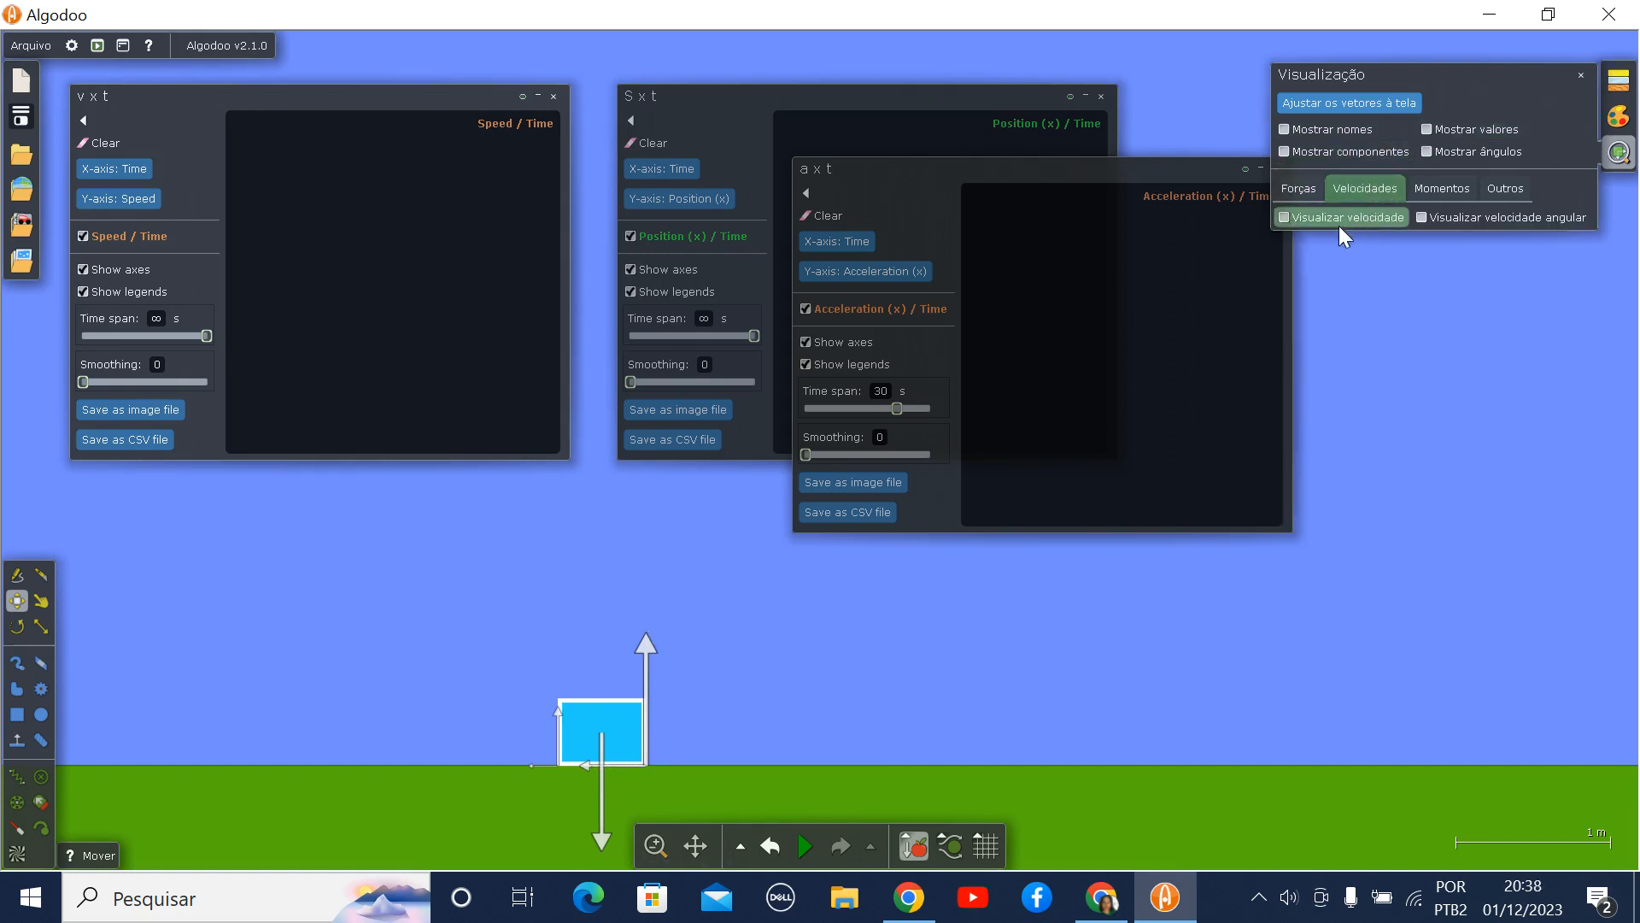
- Display the rectangle's velocity vector, show the vector values, and reduce the velocity vector scale to 0.21 s
click(1285, 216)
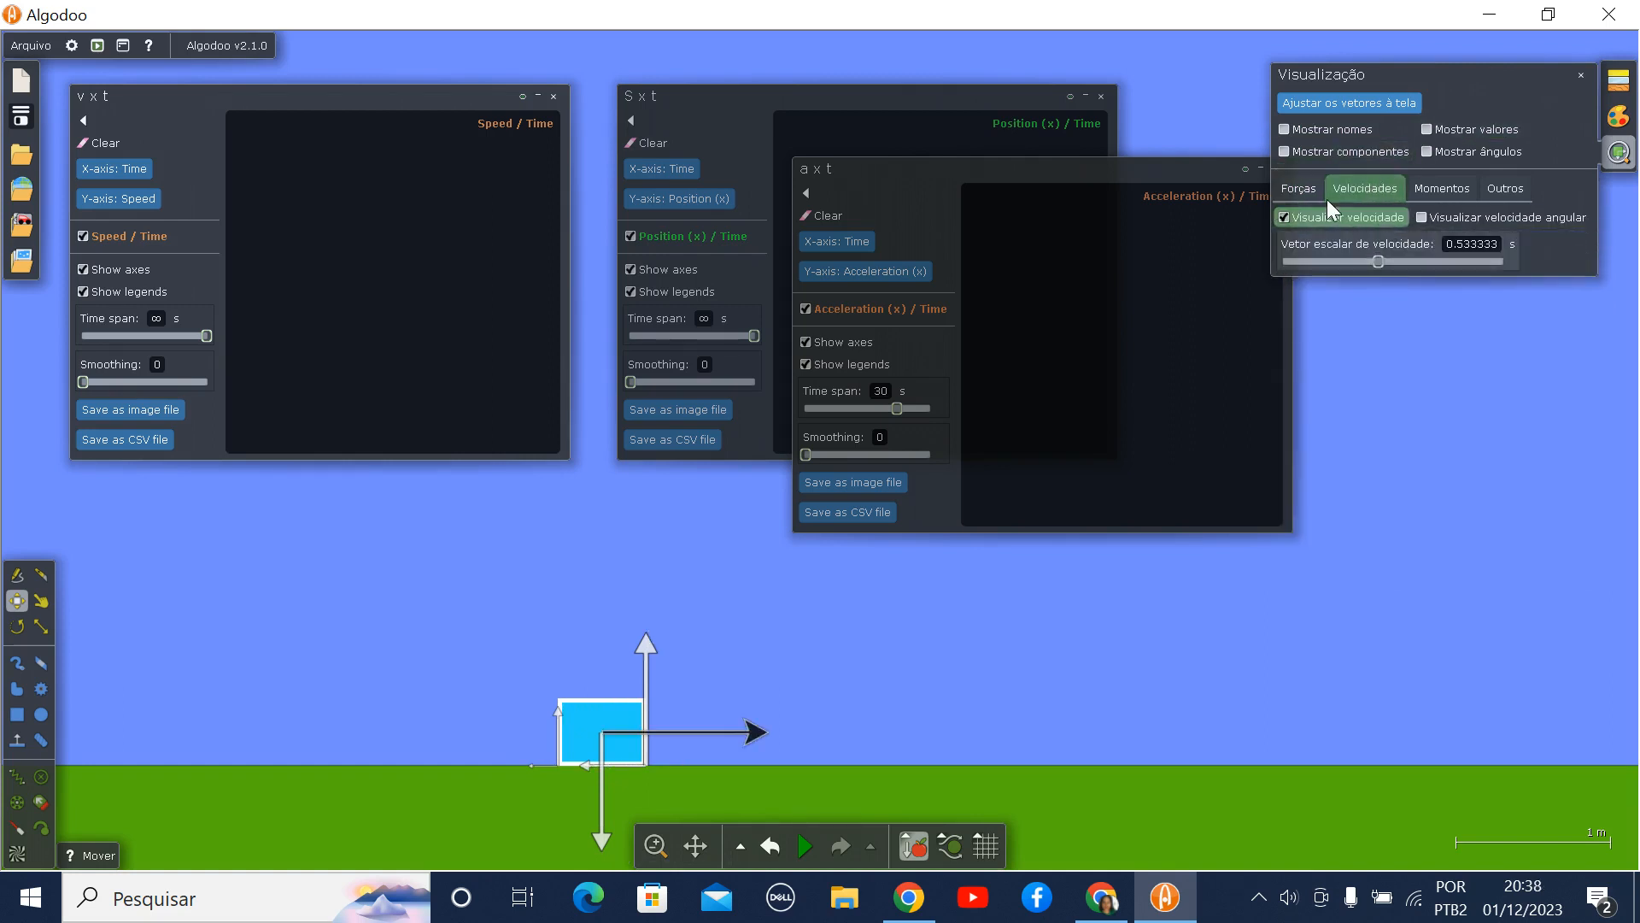
click(1427, 129)
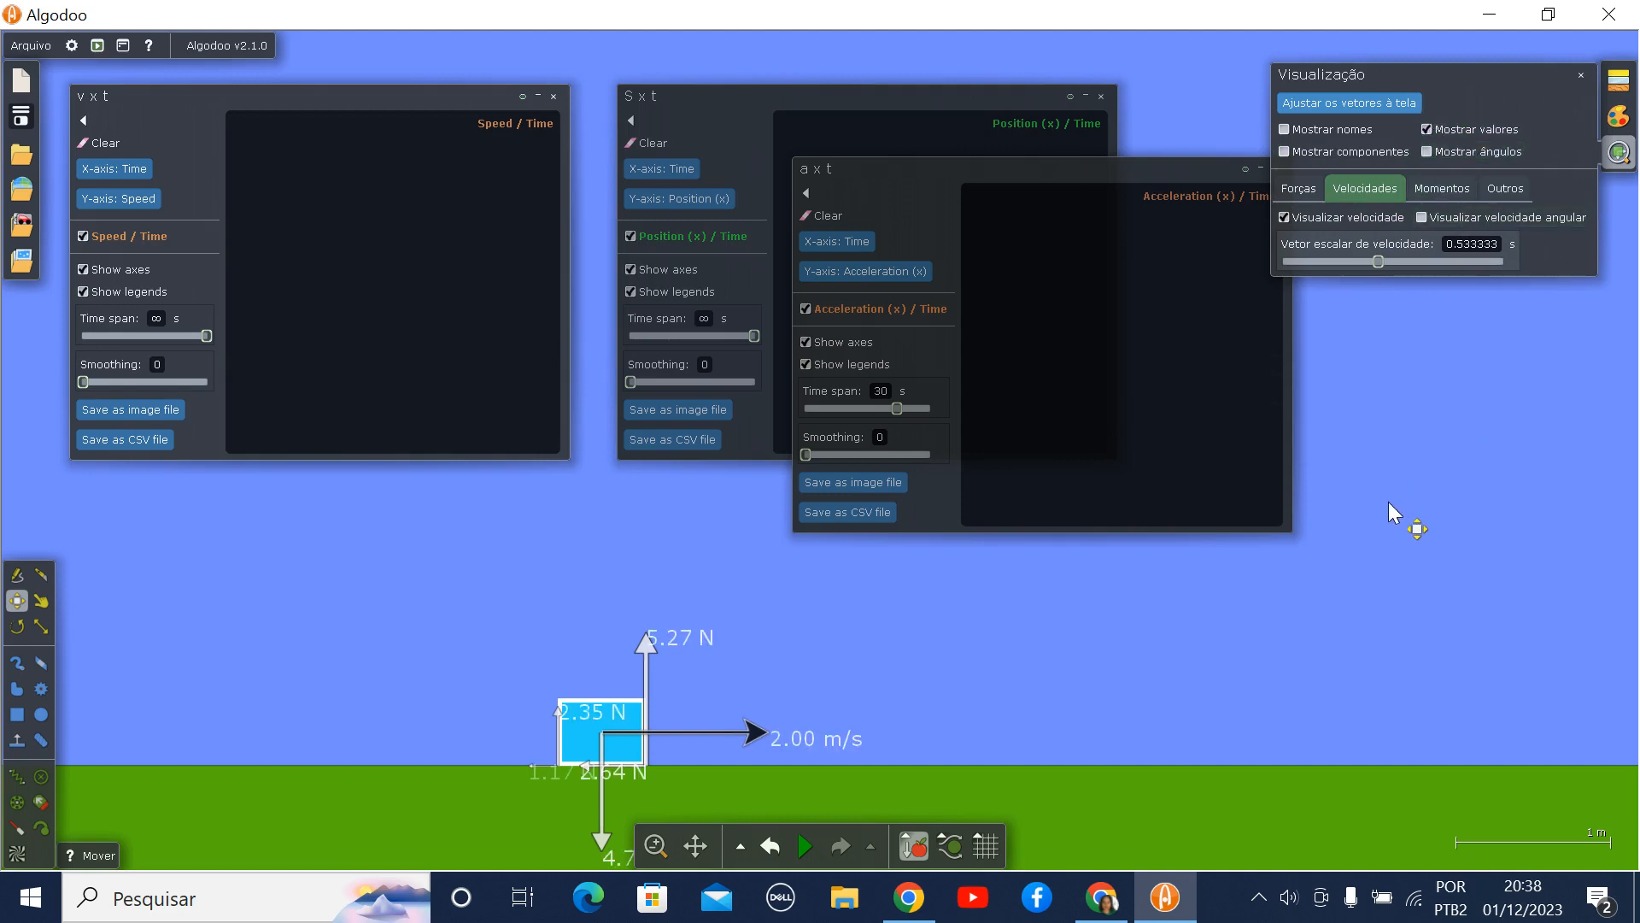
click(1299, 188)
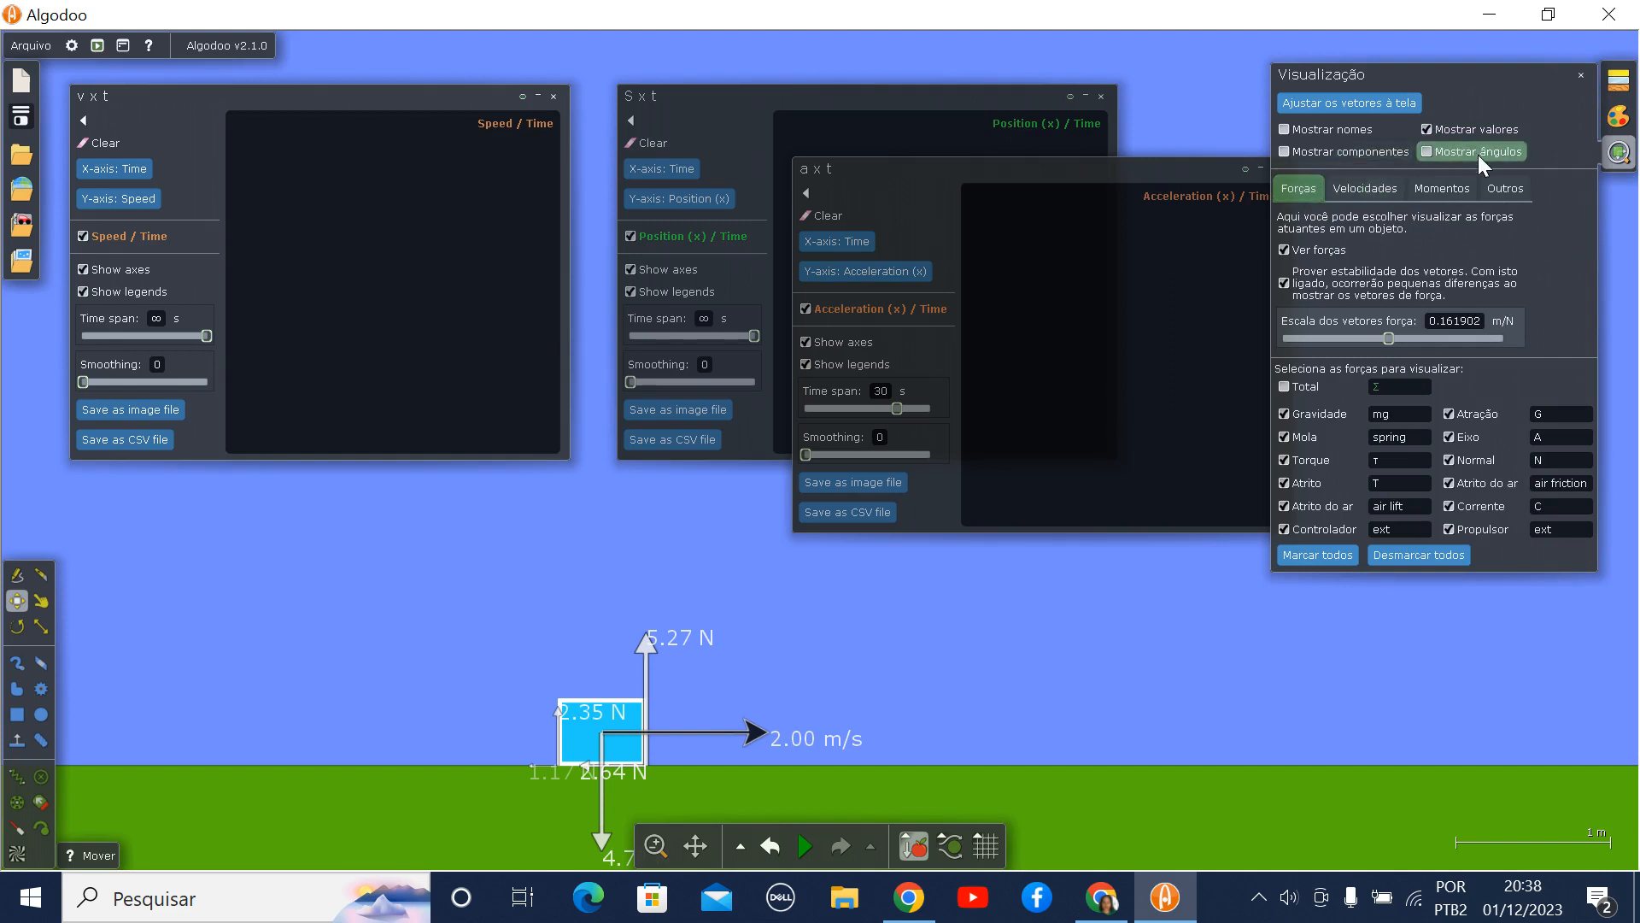
click(1366, 186)
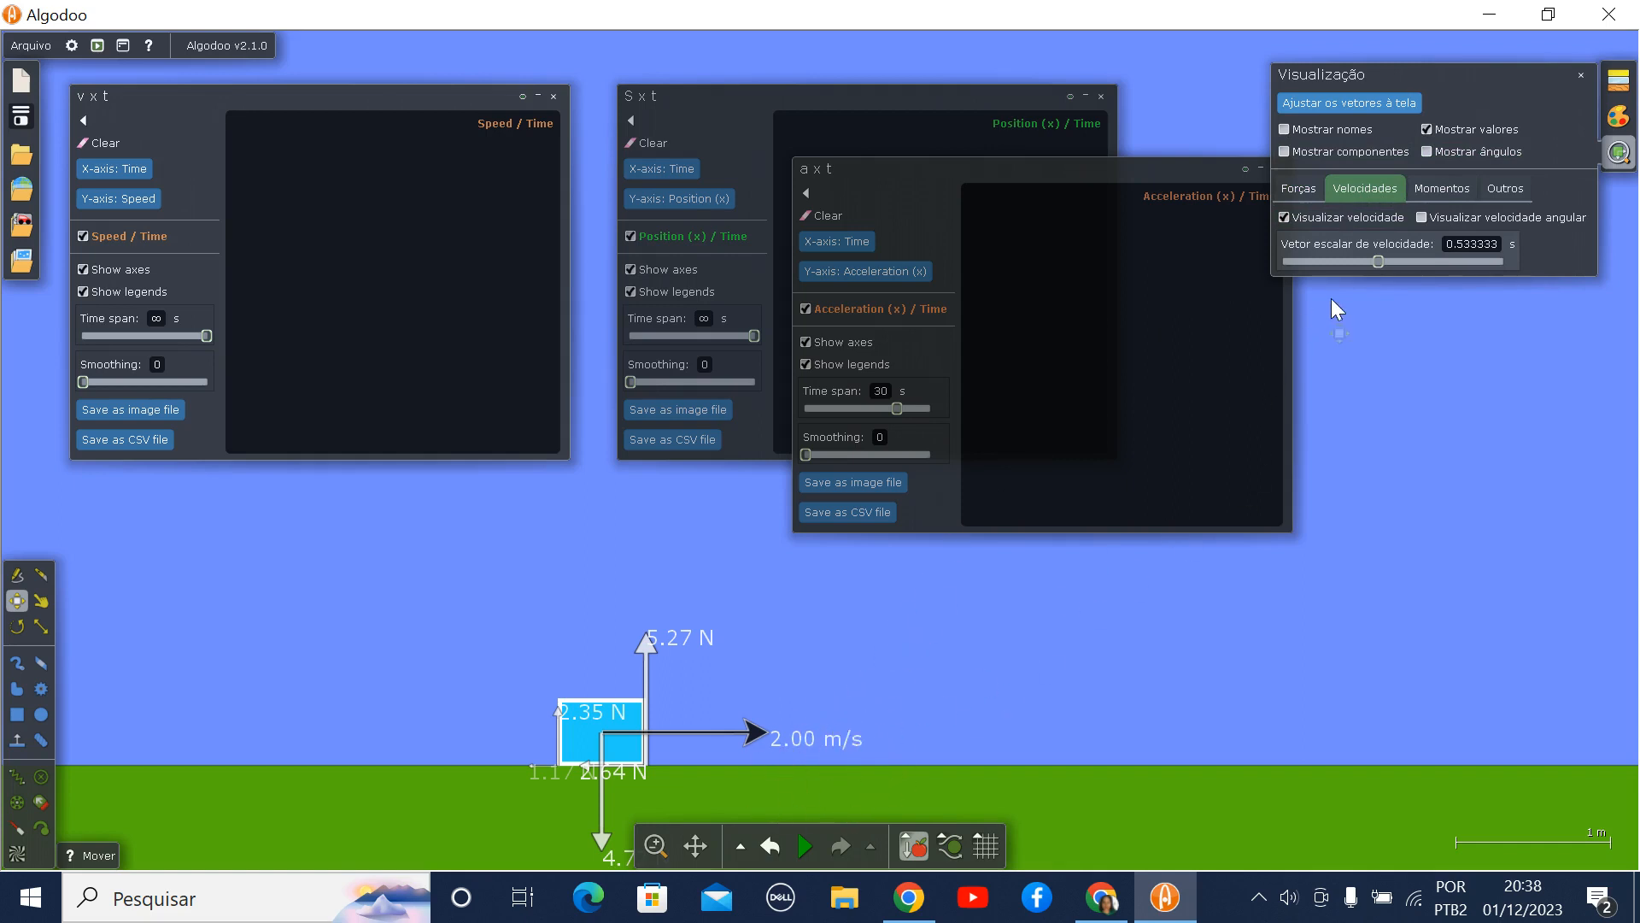
drag(1379, 254, 1357, 253)
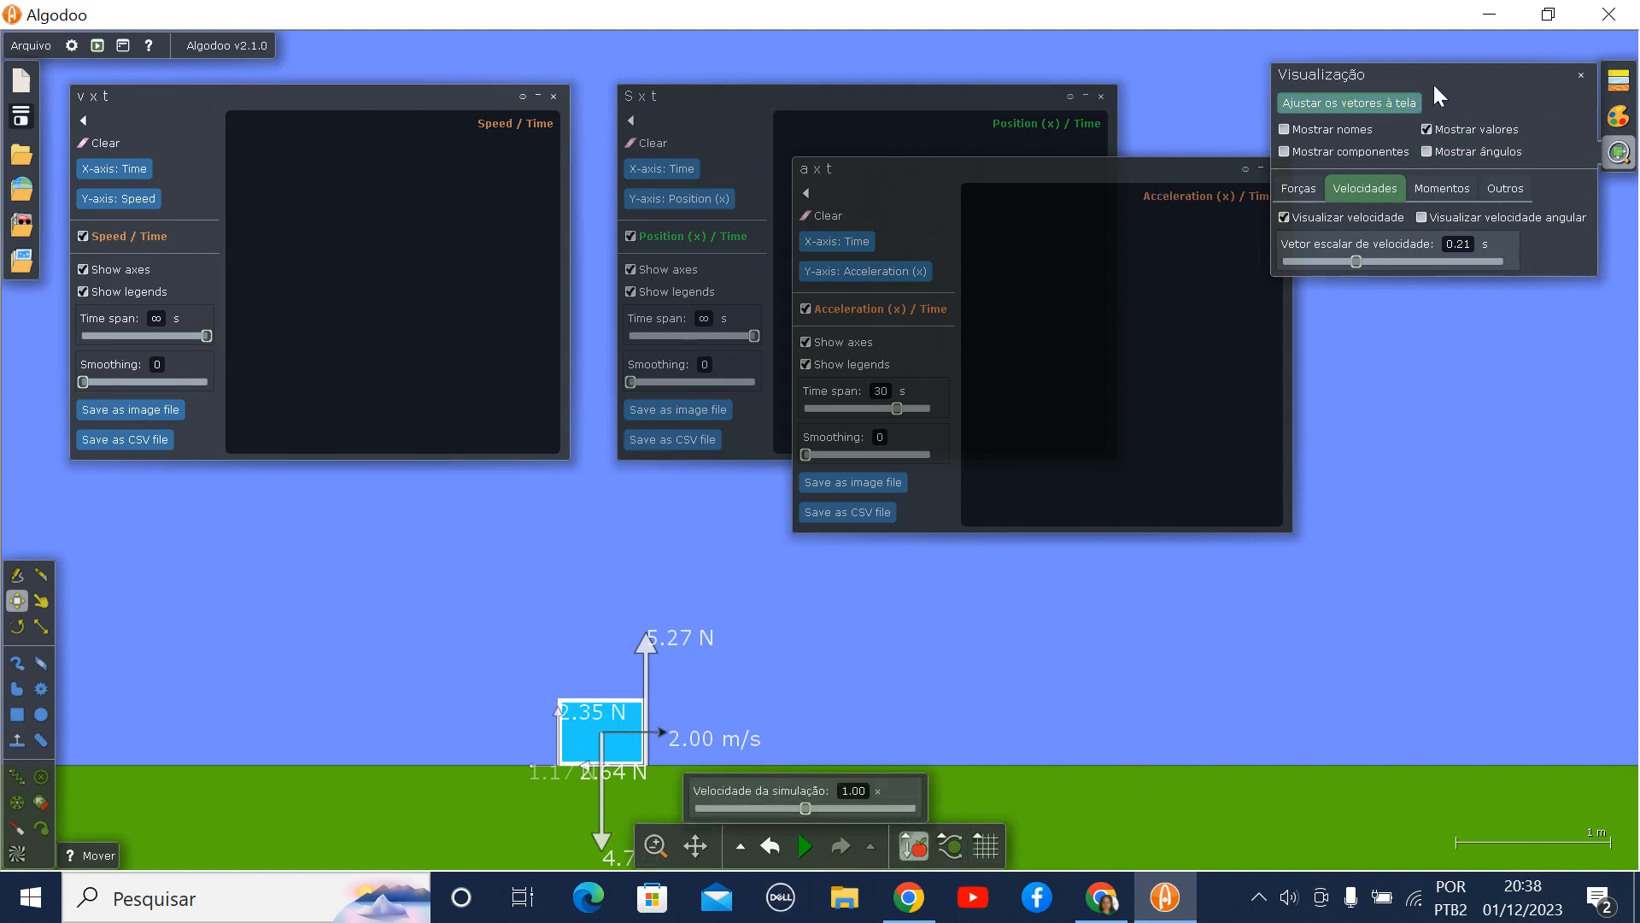
click(1582, 77)
- Change the rectangle's colour to red
click(1618, 118)
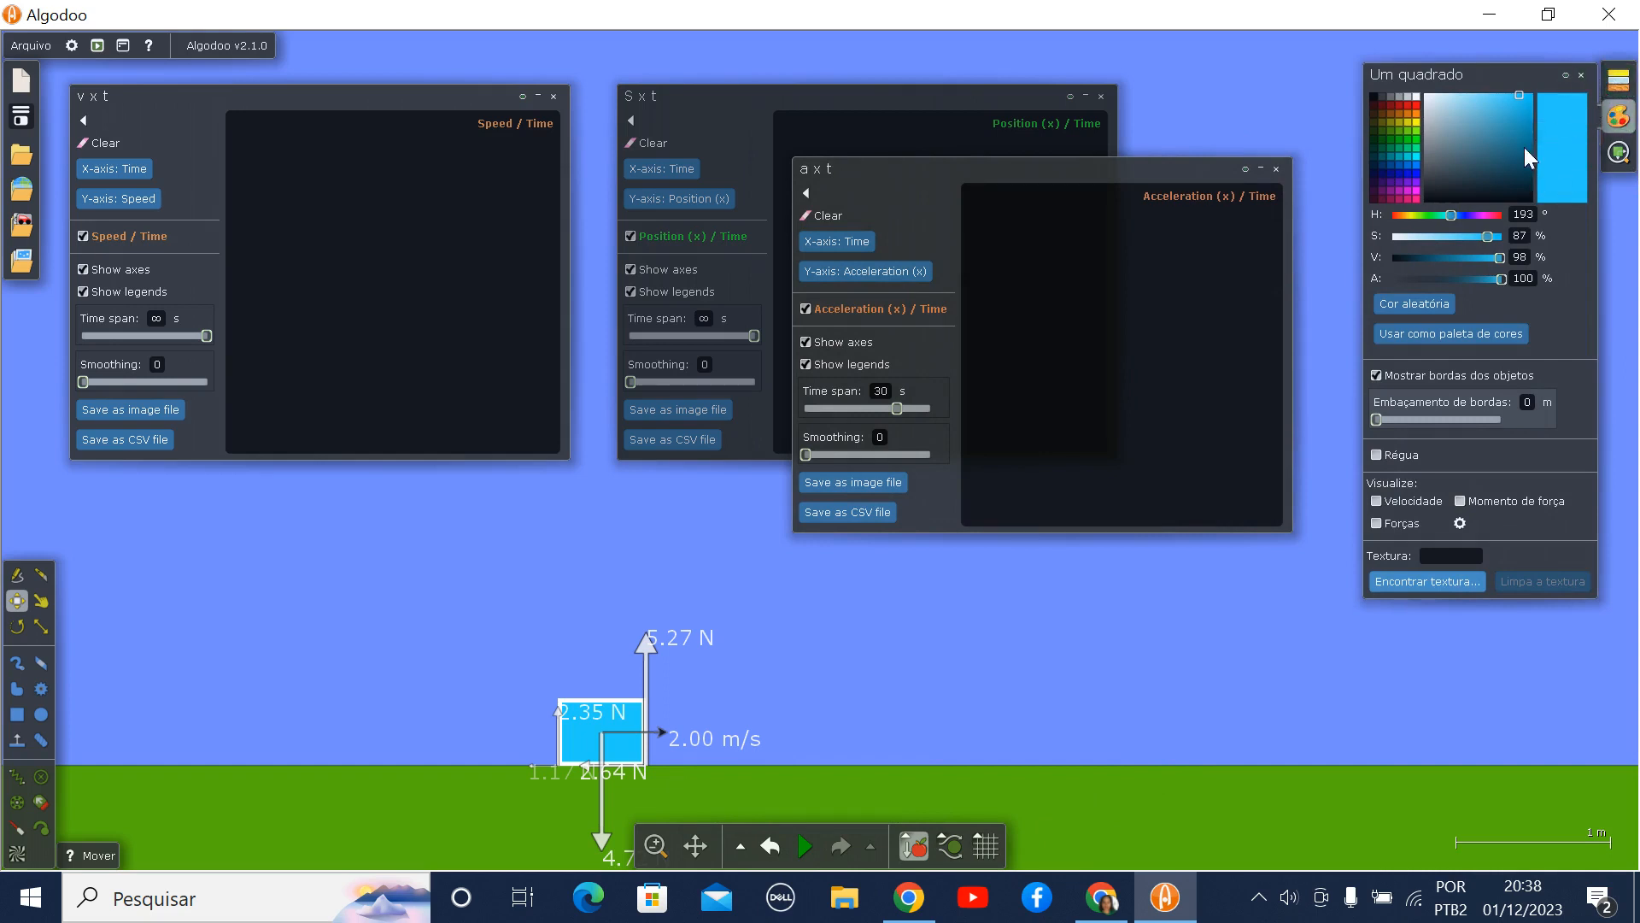
click(1411, 105)
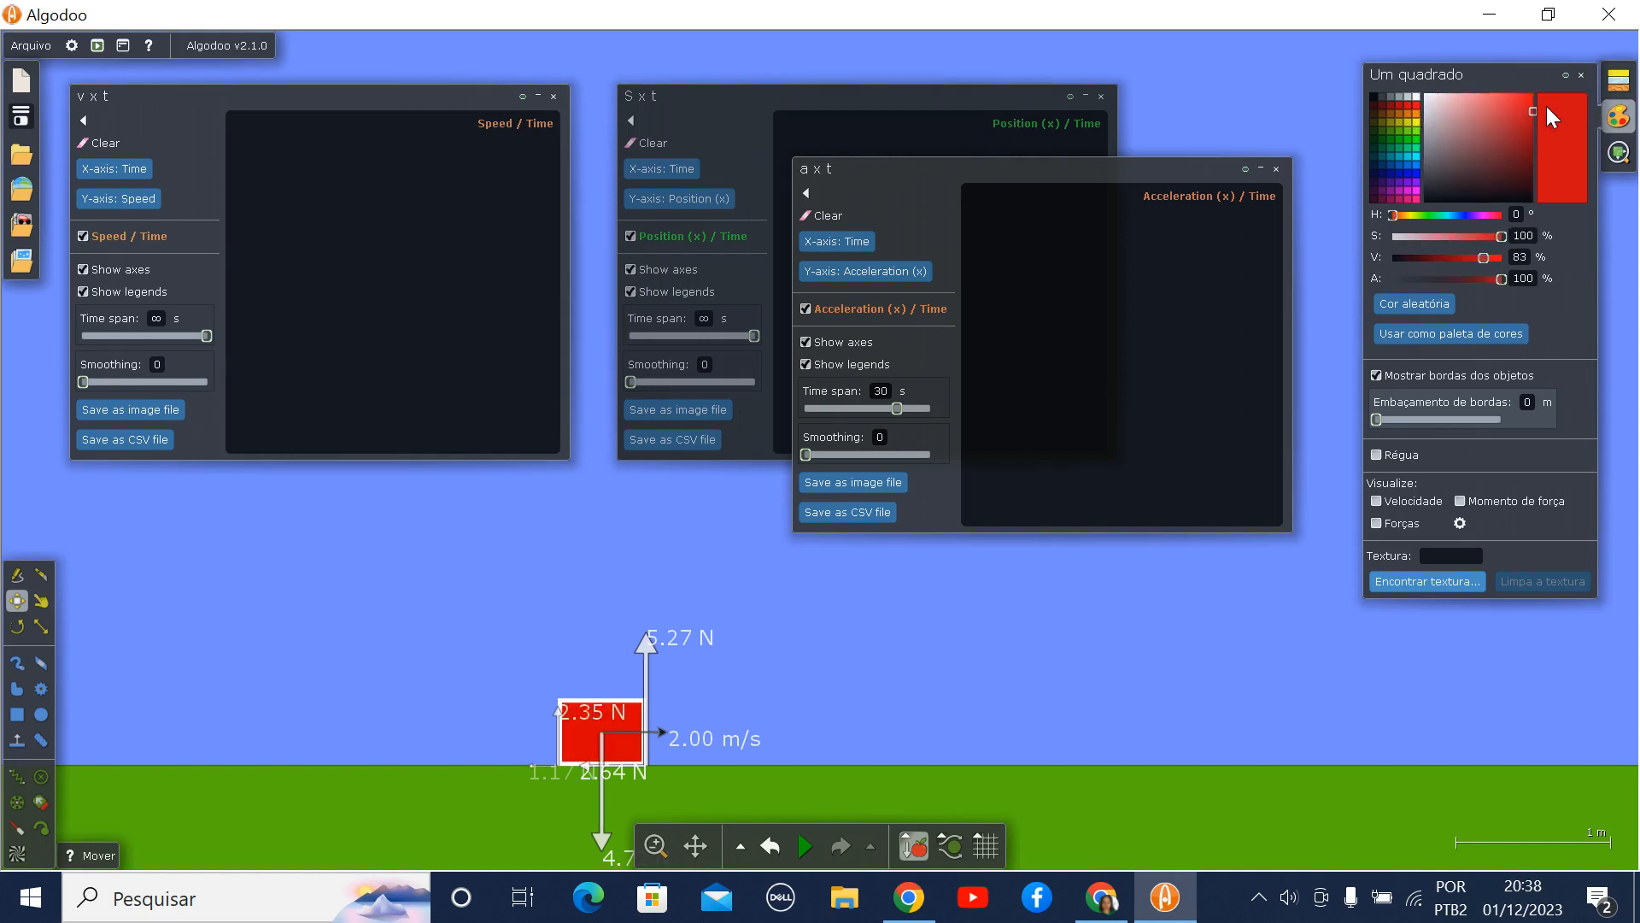
click(1581, 74)
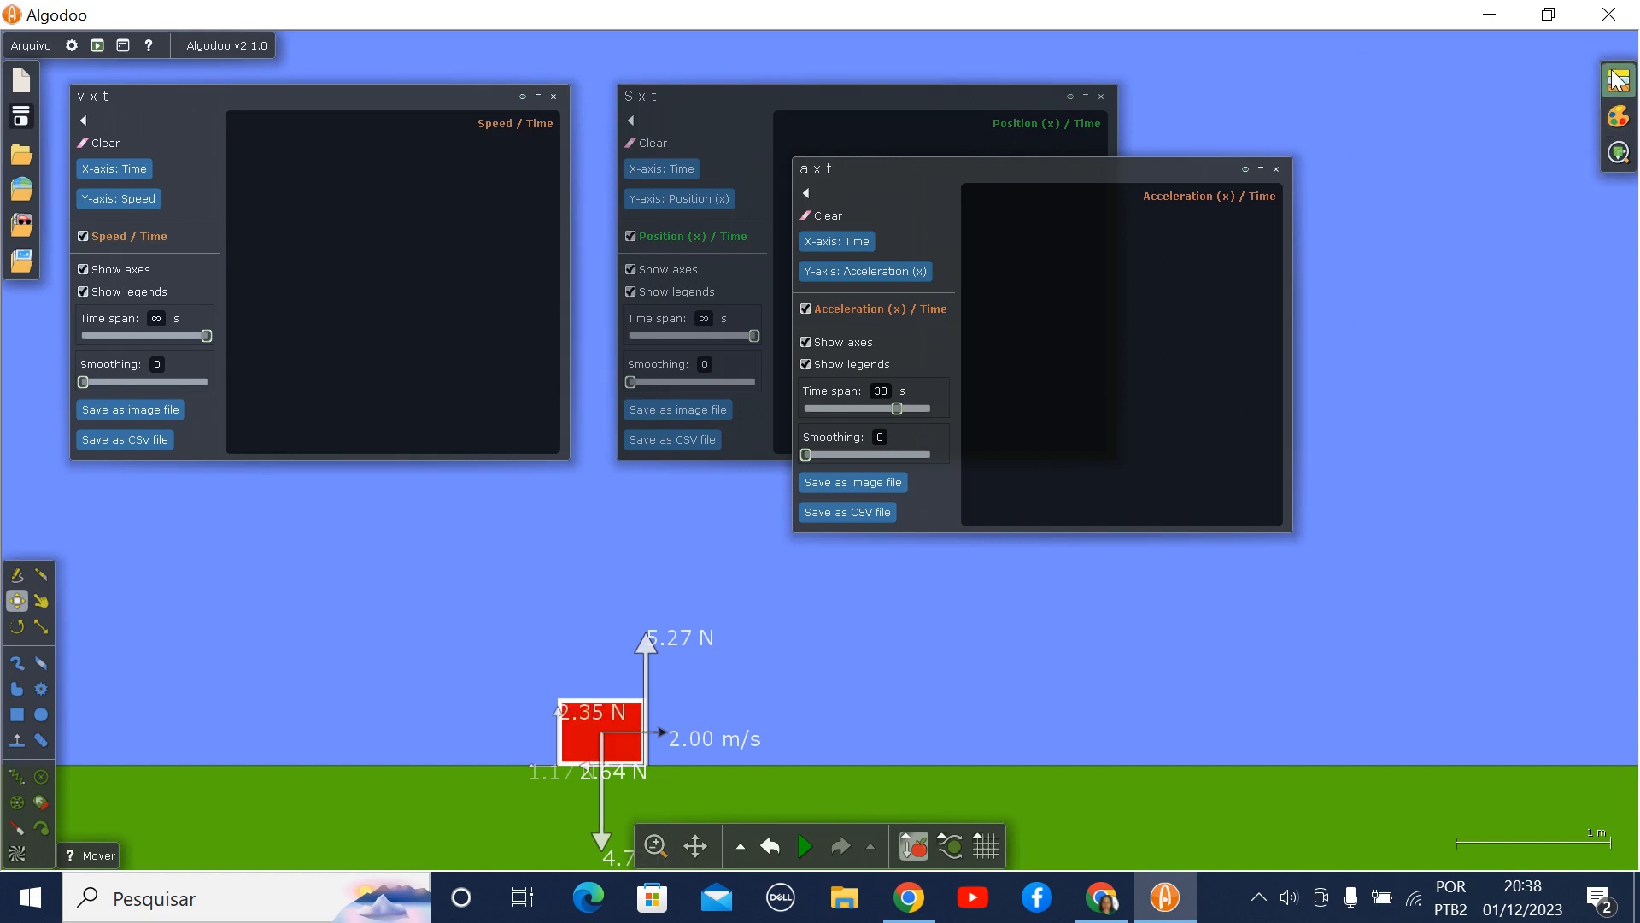
- Set the rectangle's friction (Atrito) to 0 and lower its elasticity (Elasticidade) to the minimum
click(1617, 80)
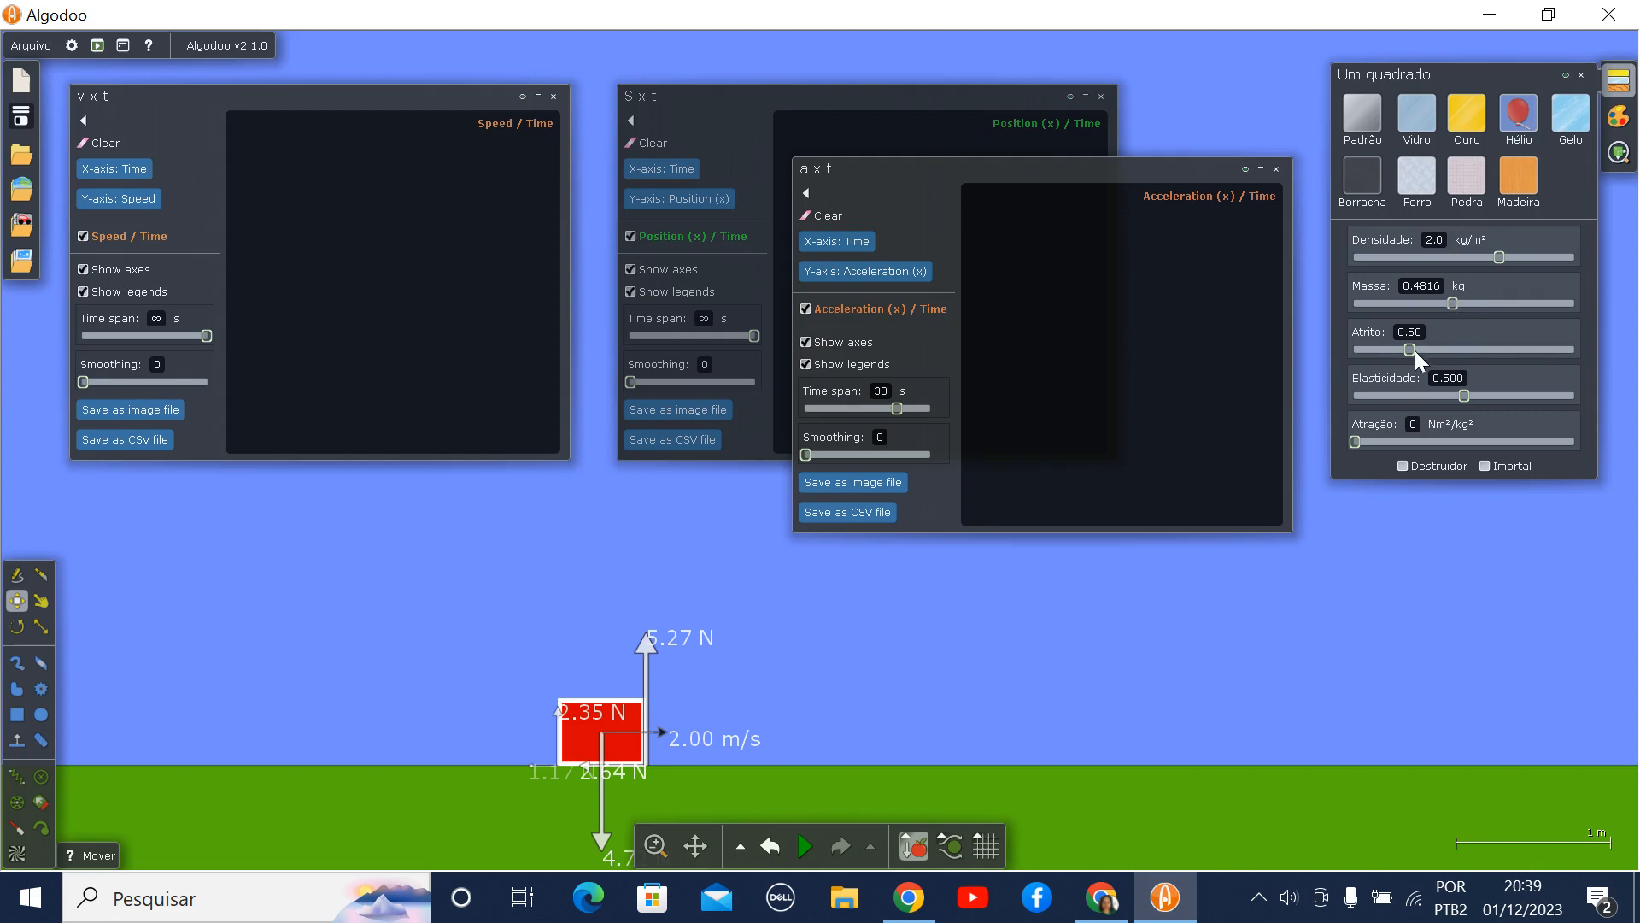
drag(1415, 347, 1346, 345)
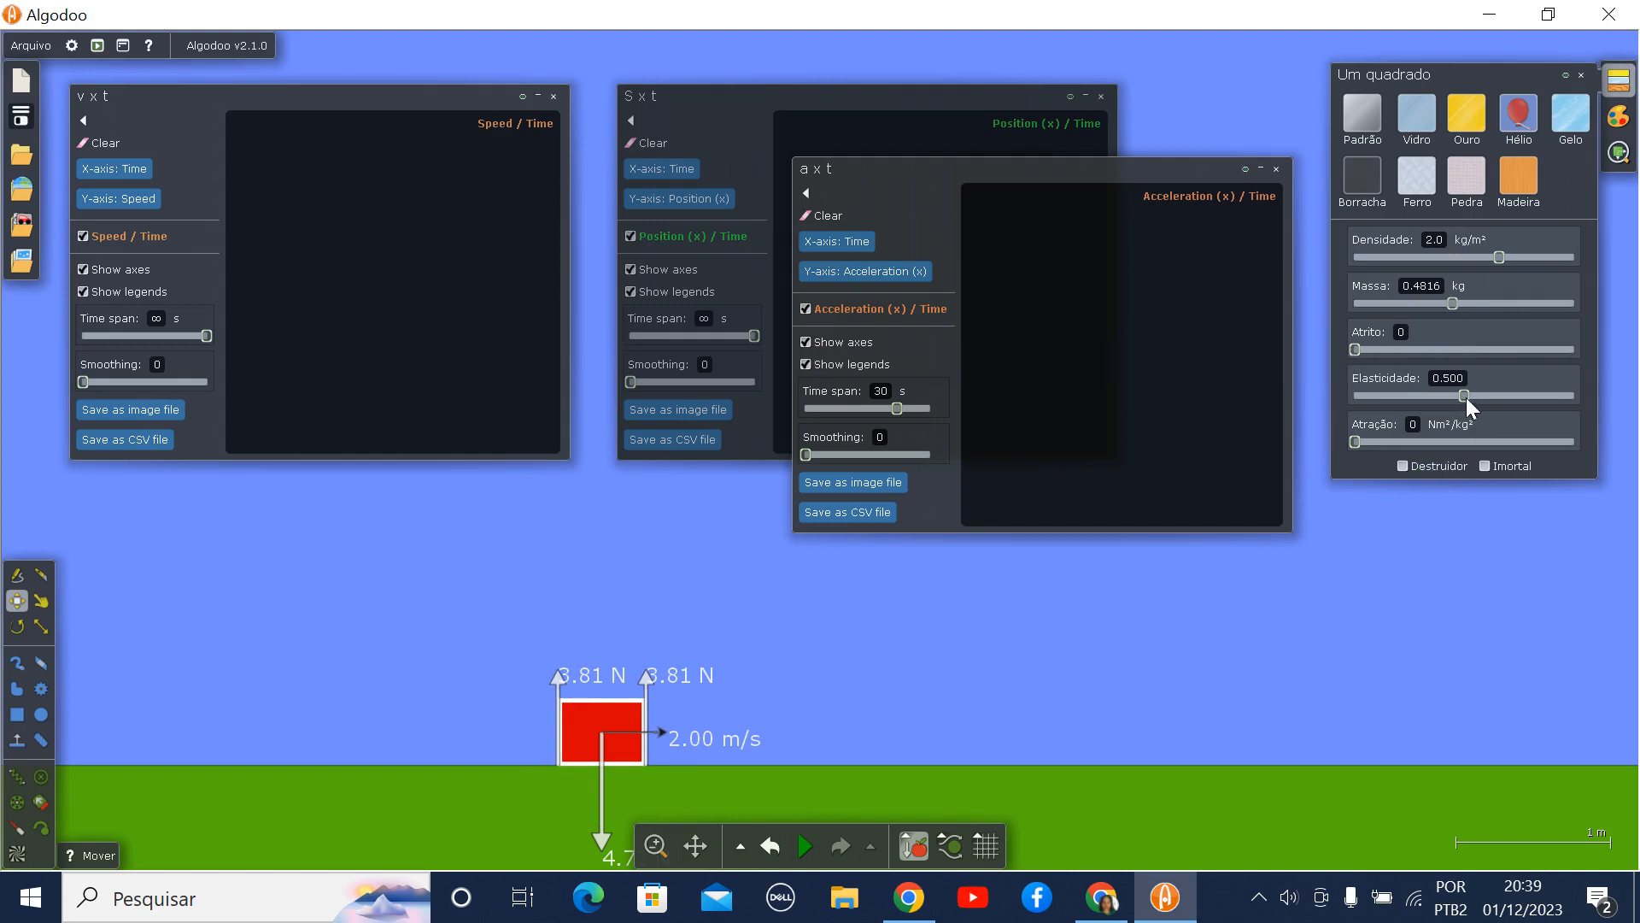
drag(1459, 395, 1338, 414)
click(1583, 73)
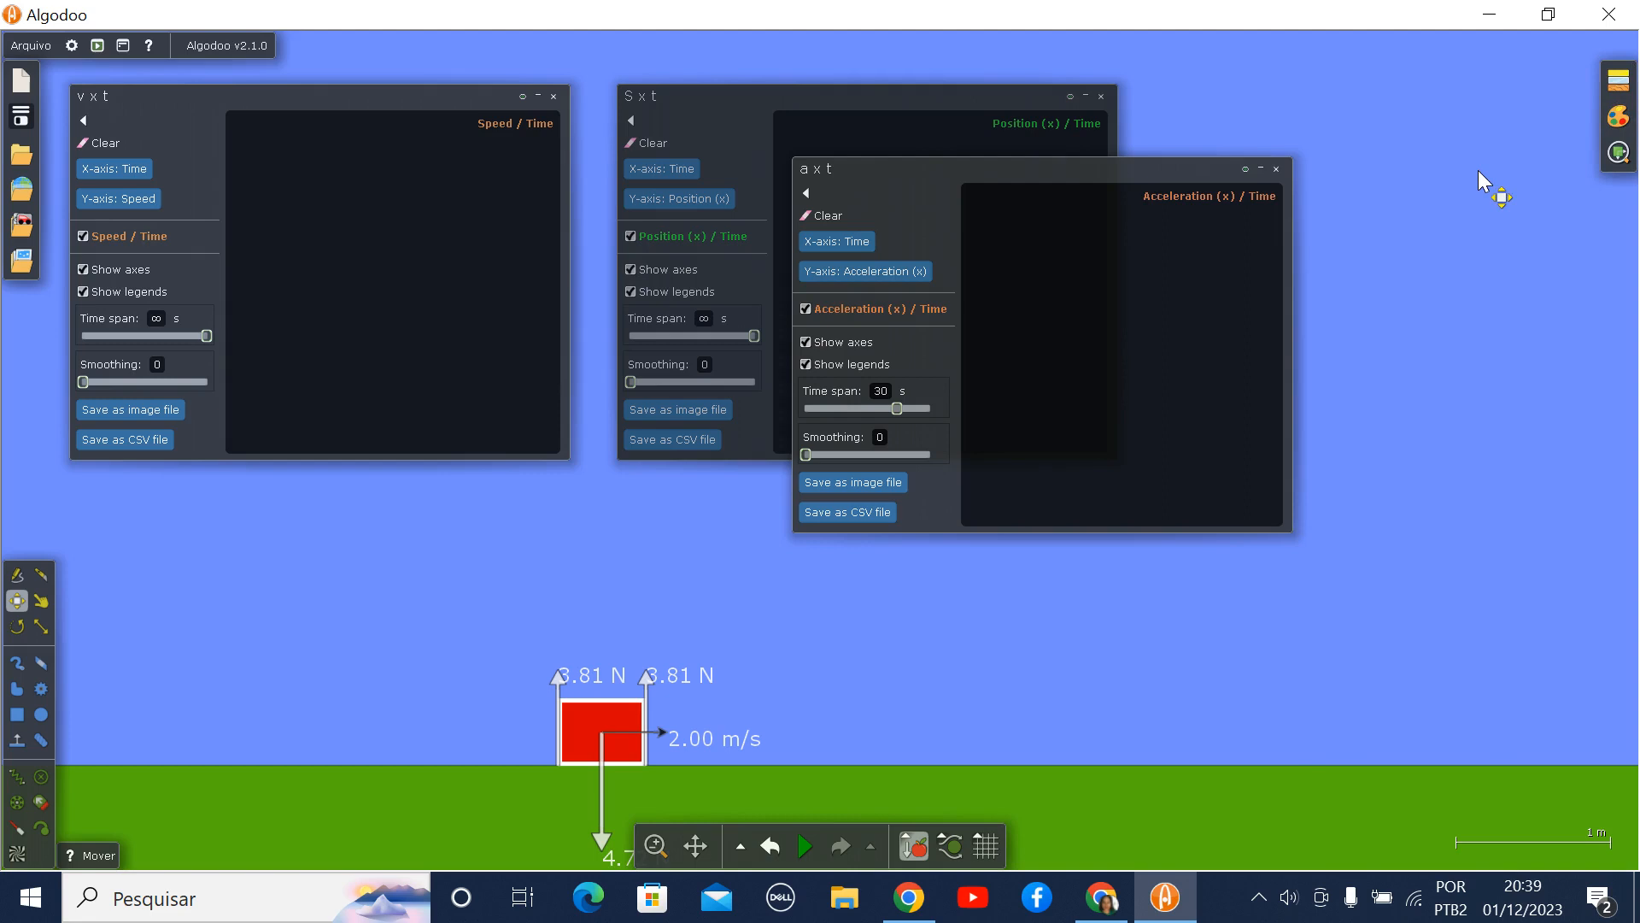
- Arrange the S x t and a x t plots side by side without overlap, and run the simulation until about 25 s before pausing
drag(1125, 171, 1457, 95)
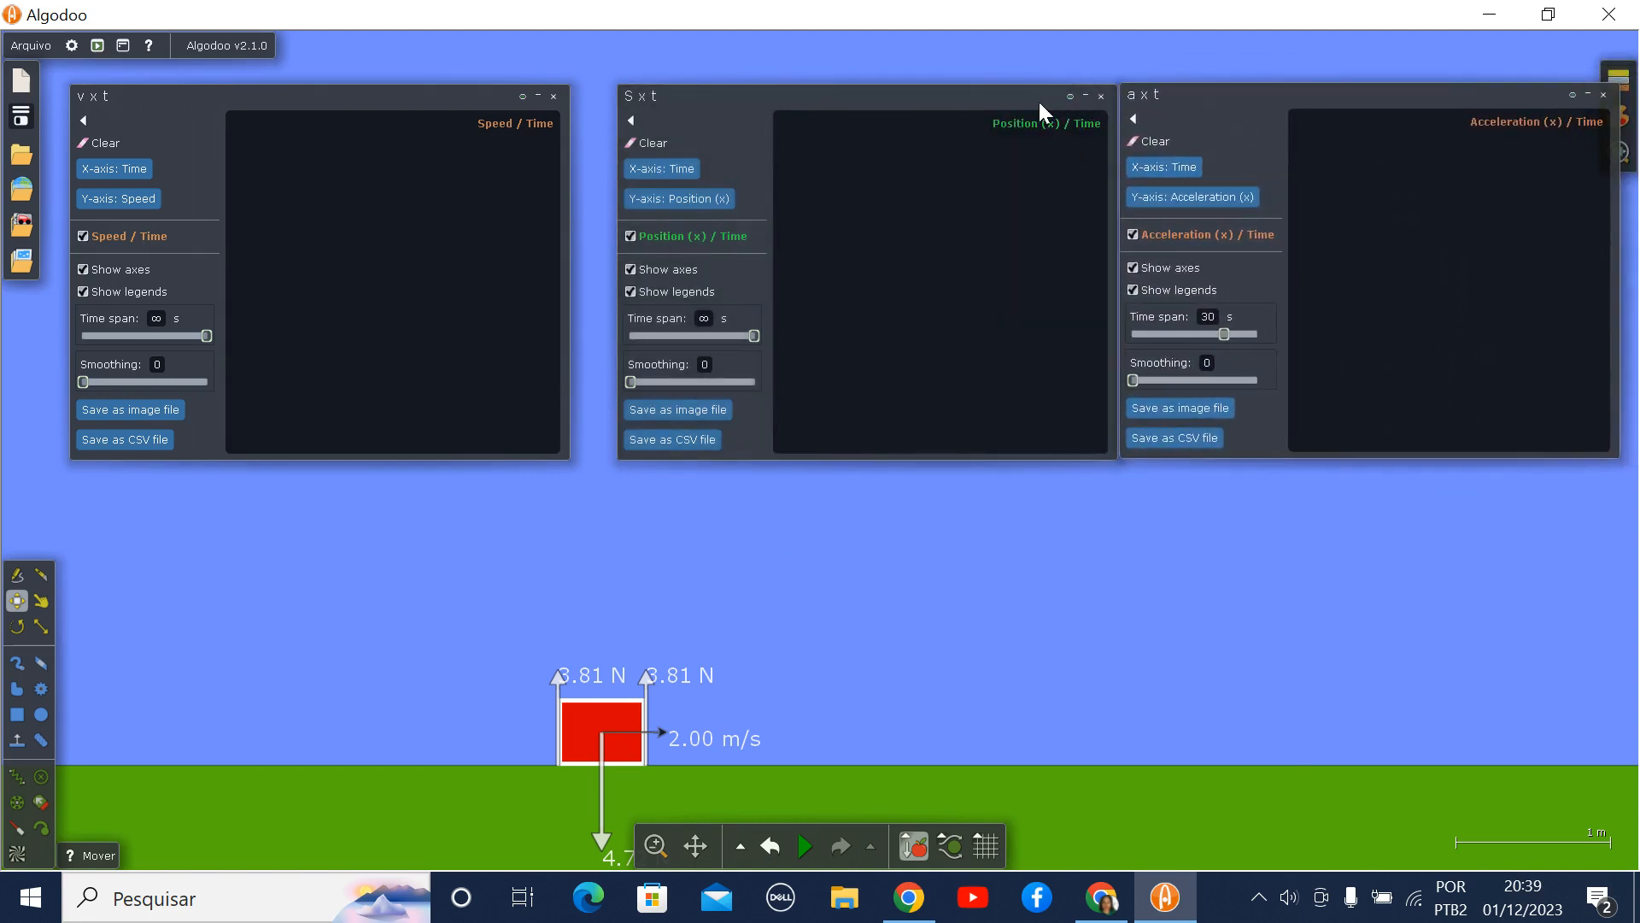
drag(1012, 101, 983, 107)
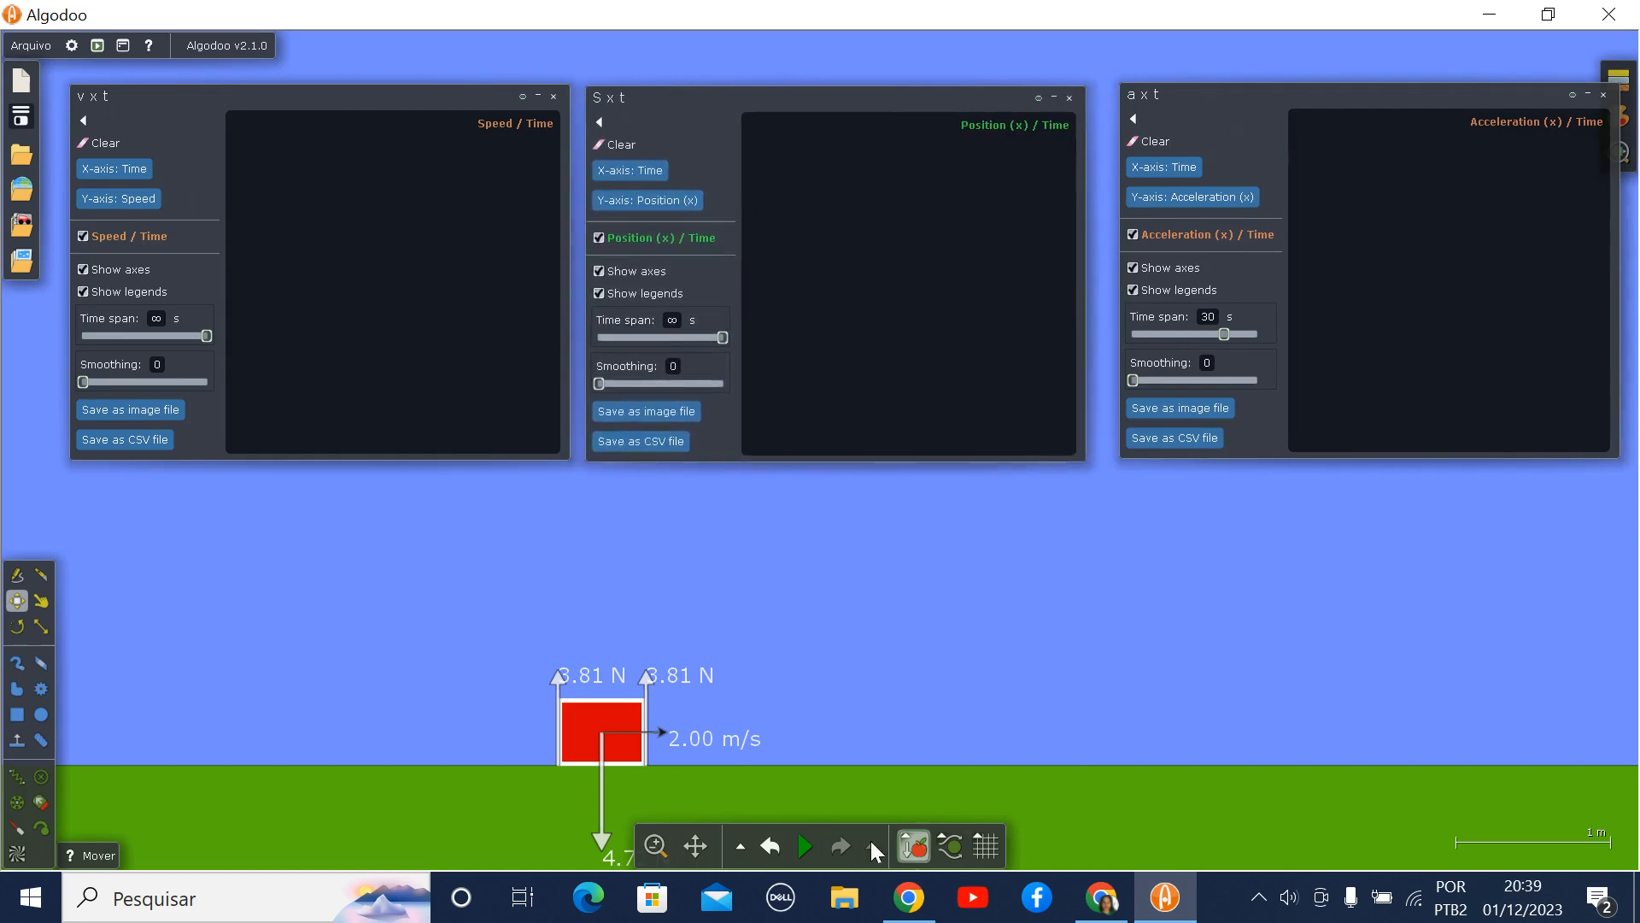
click(811, 845)
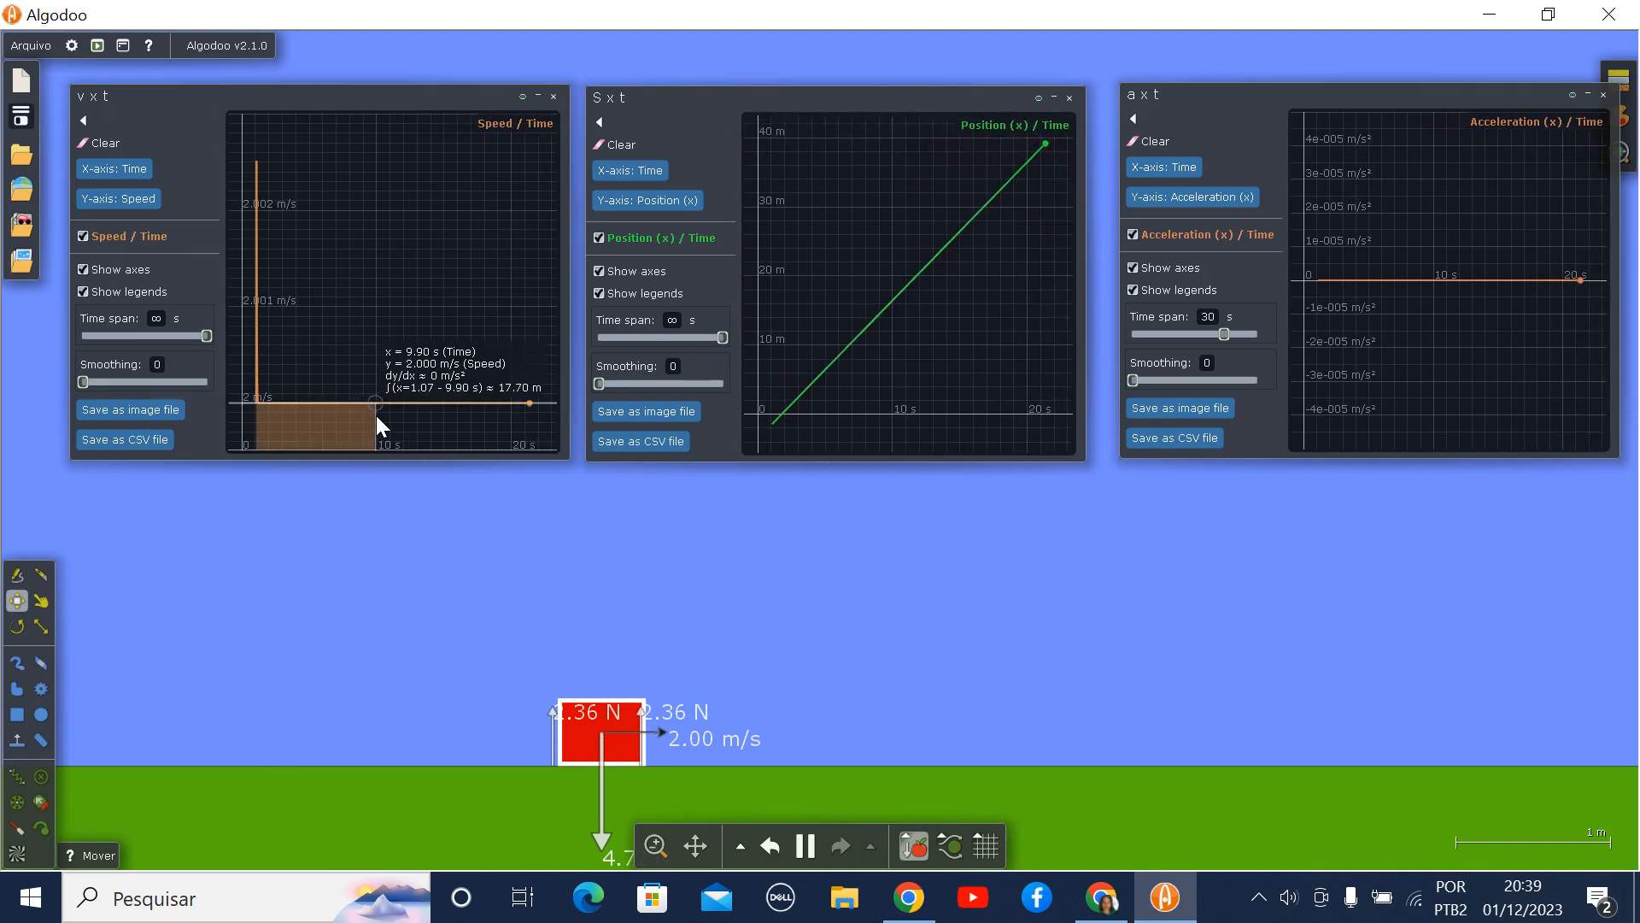
click(816, 853)
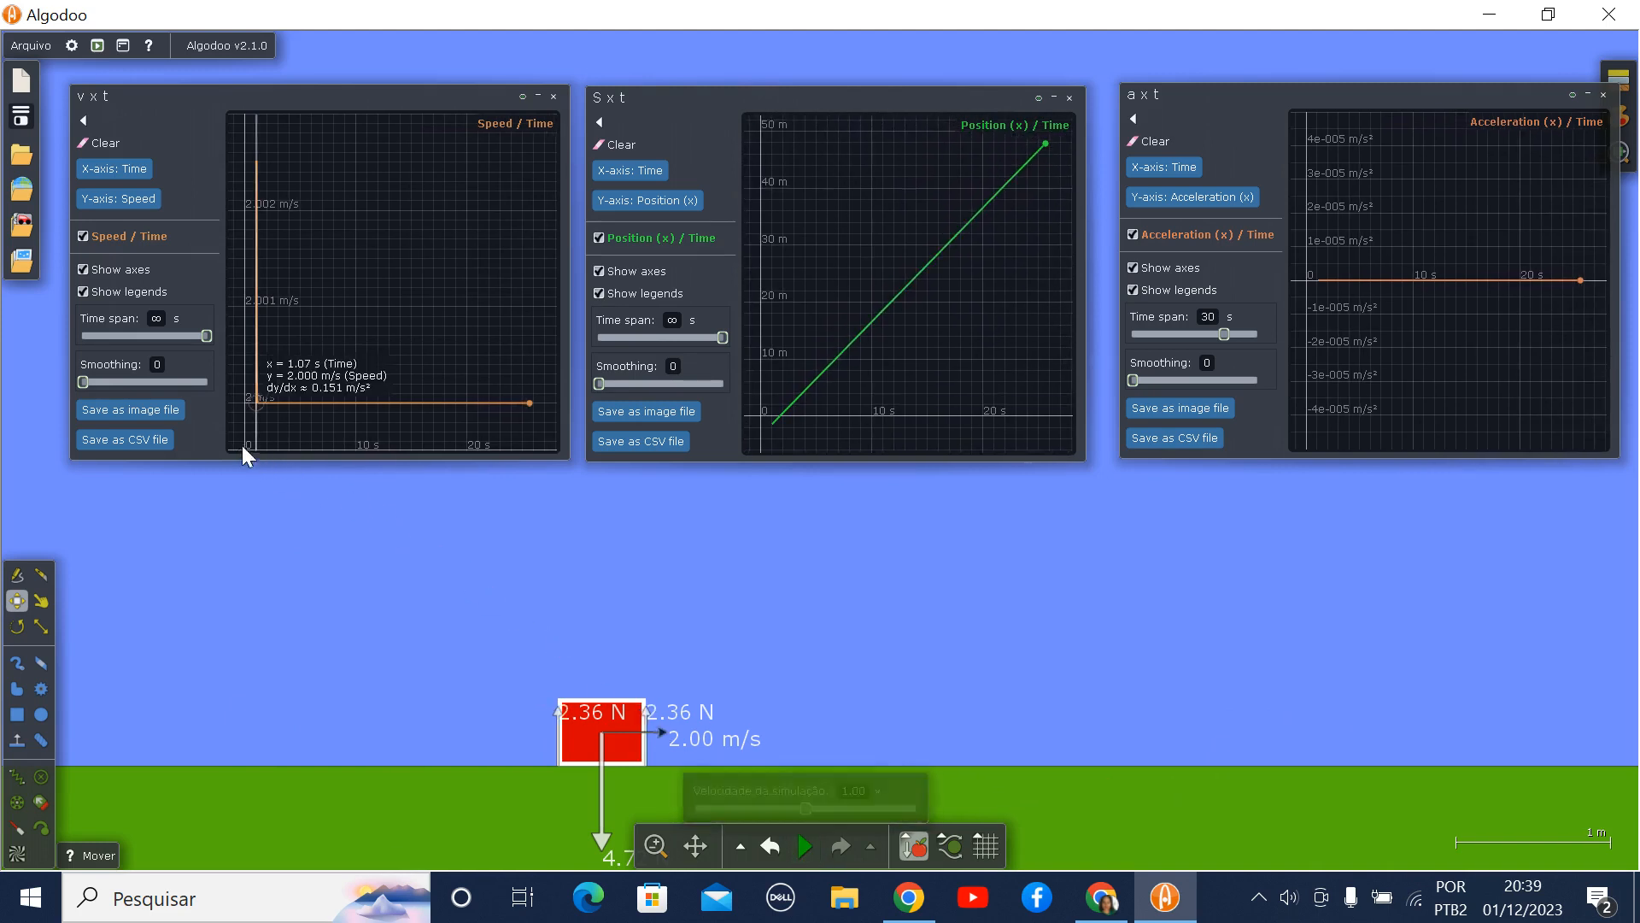
- Measure the area under the v x t curve from about 1 s to 9 s and up to 15 s, and inspect the other two plots
mouse_move(243, 444)
mouse_down()
mouse_move(269, 412)
mouse_move(348, 412)
mouse_up()
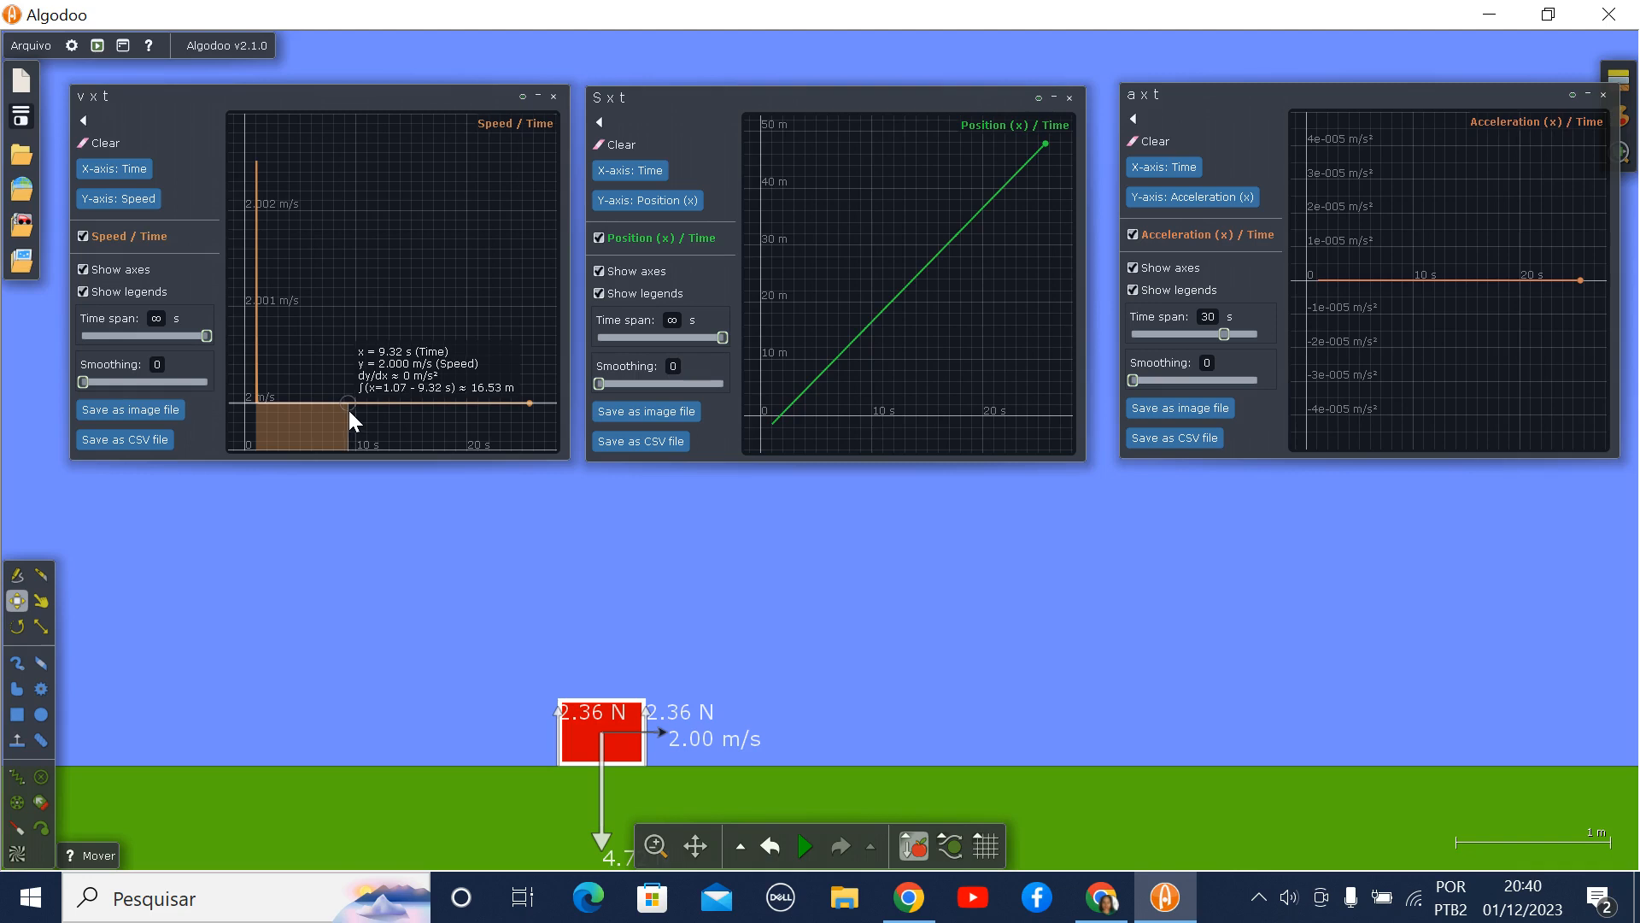
mouse_move(349, 412)
mouse_down()
mouse_move(278, 413)
mouse_move(399, 419)
mouse_up()
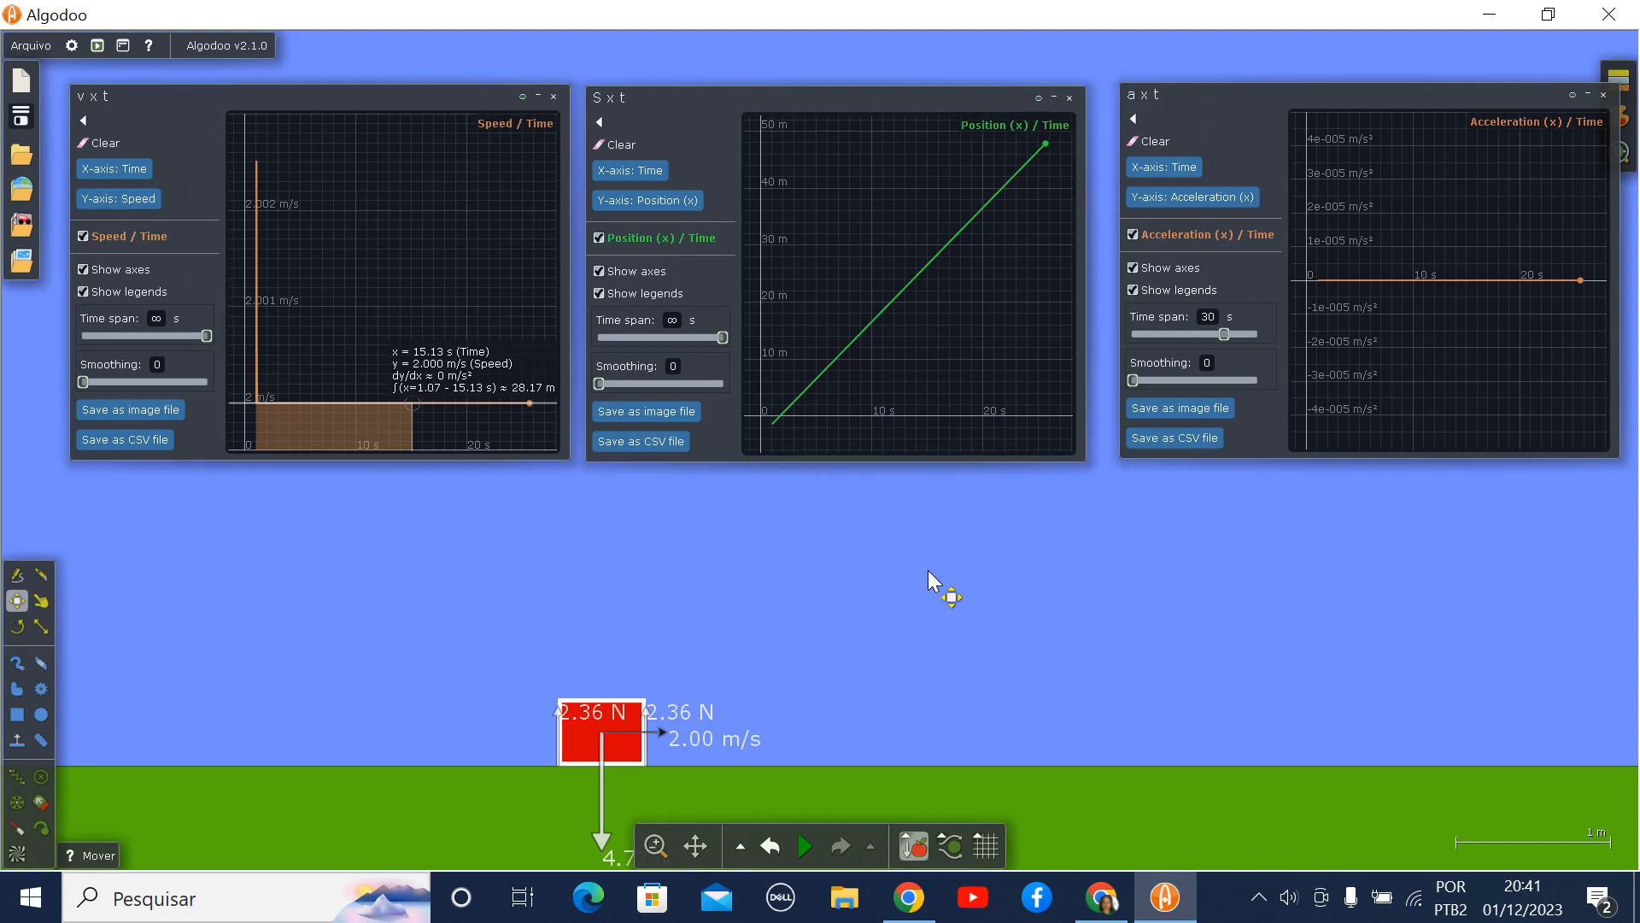
mouse_move(941, 285)
- Save the scene with the title "mru" in the Algodoo/scenes directory
mouse_move(1350, 315)
click(21, 119)
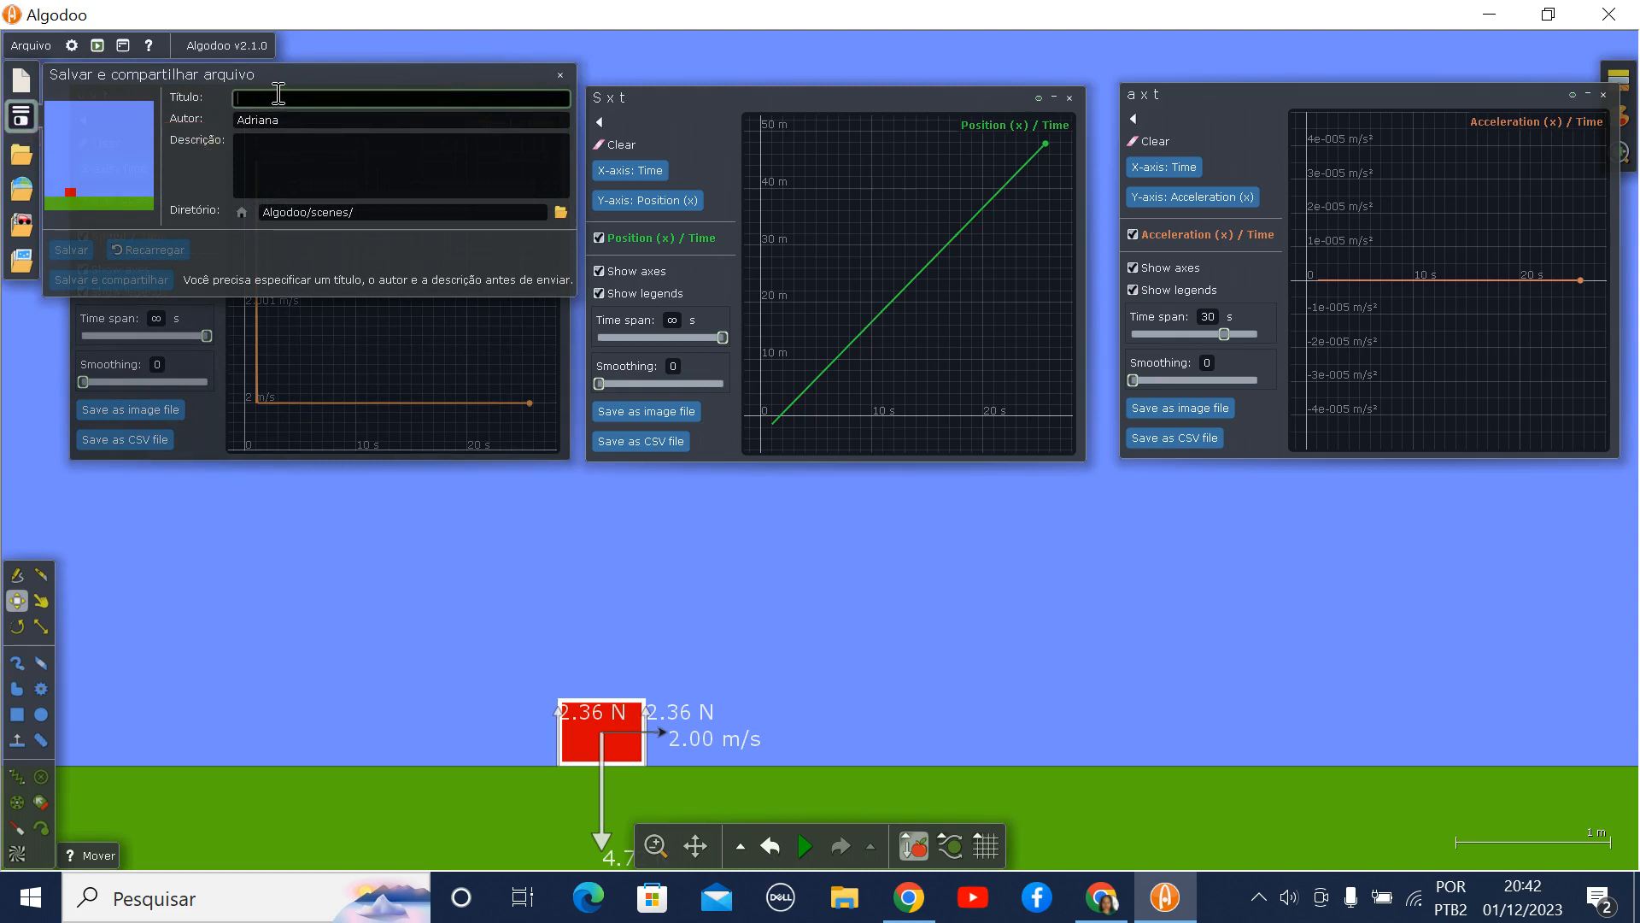
text(mru)
click(560, 211)
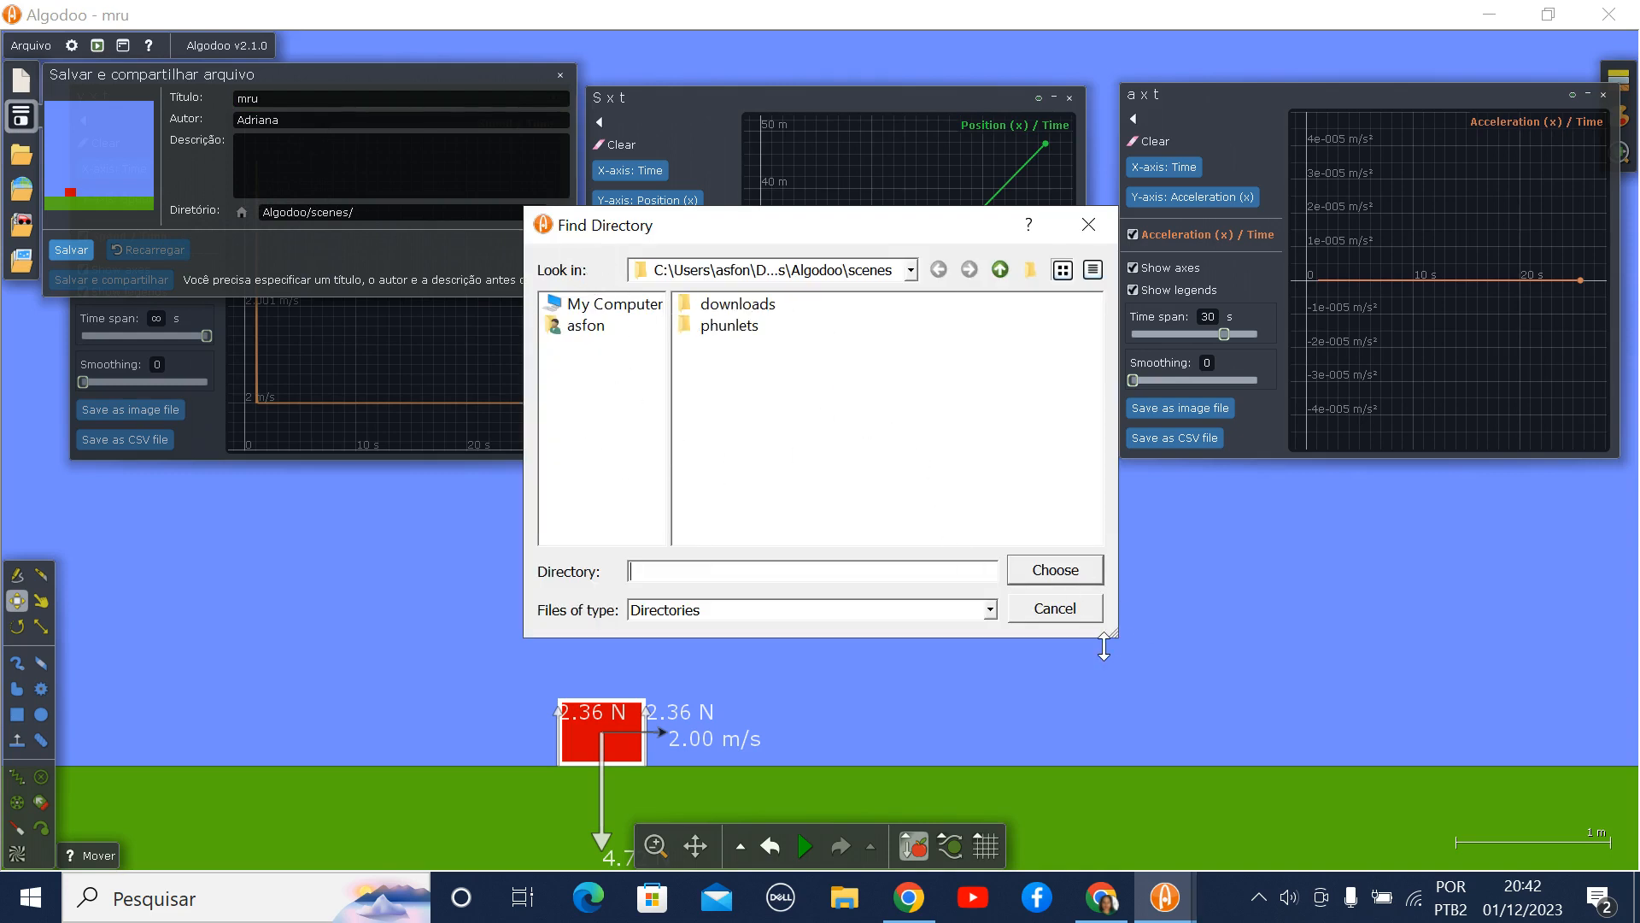
click(1056, 609)
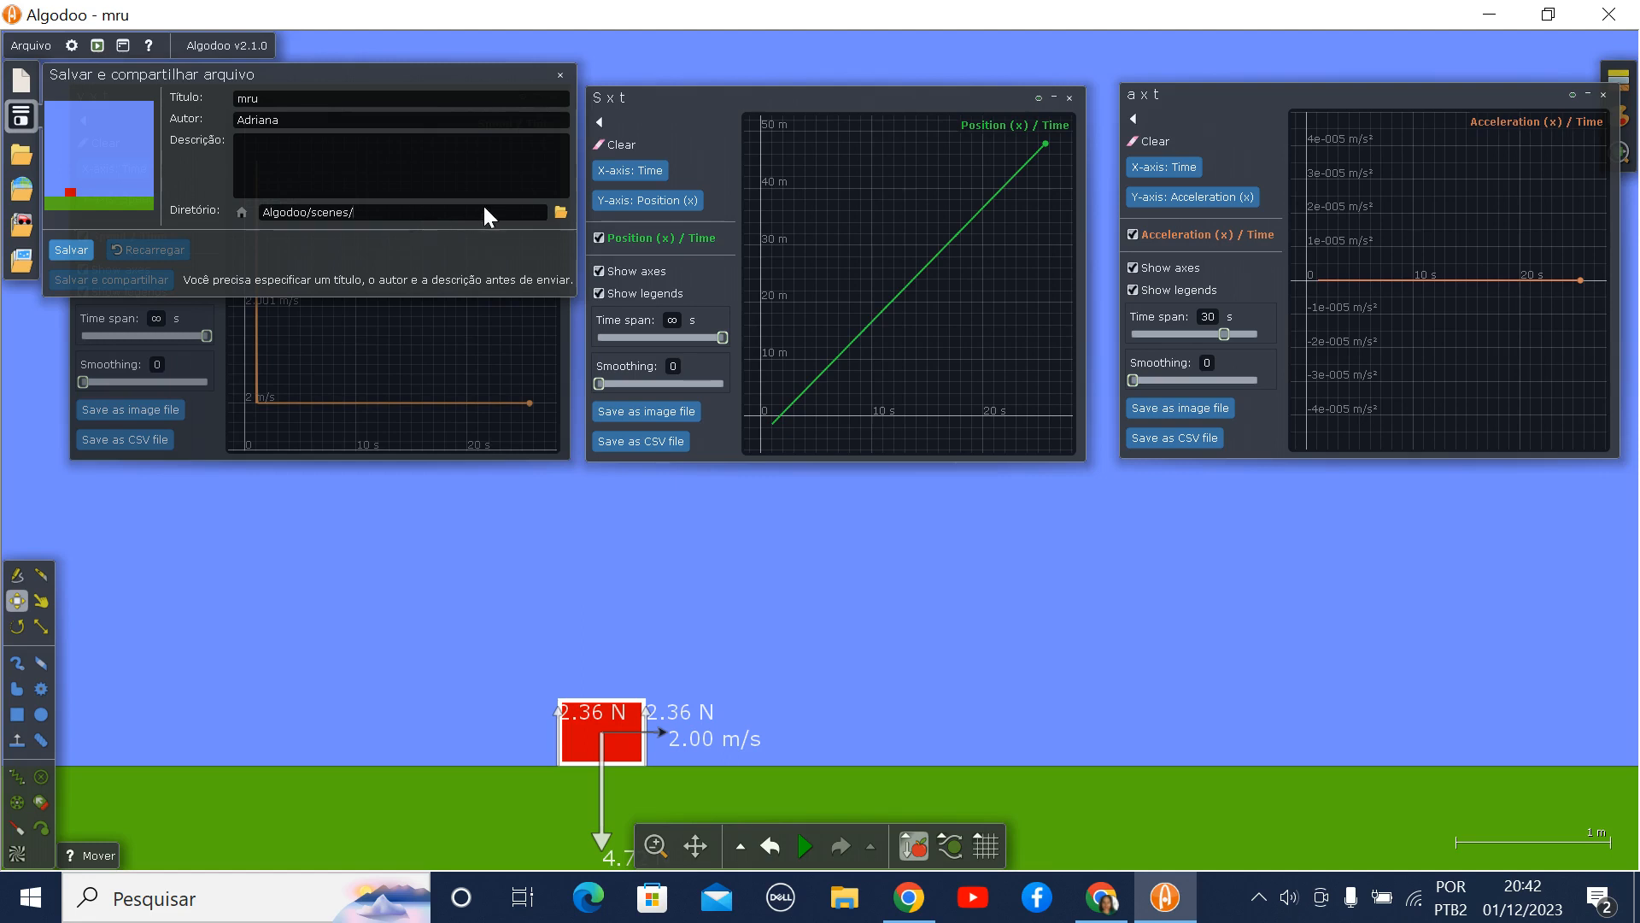
click(560, 212)
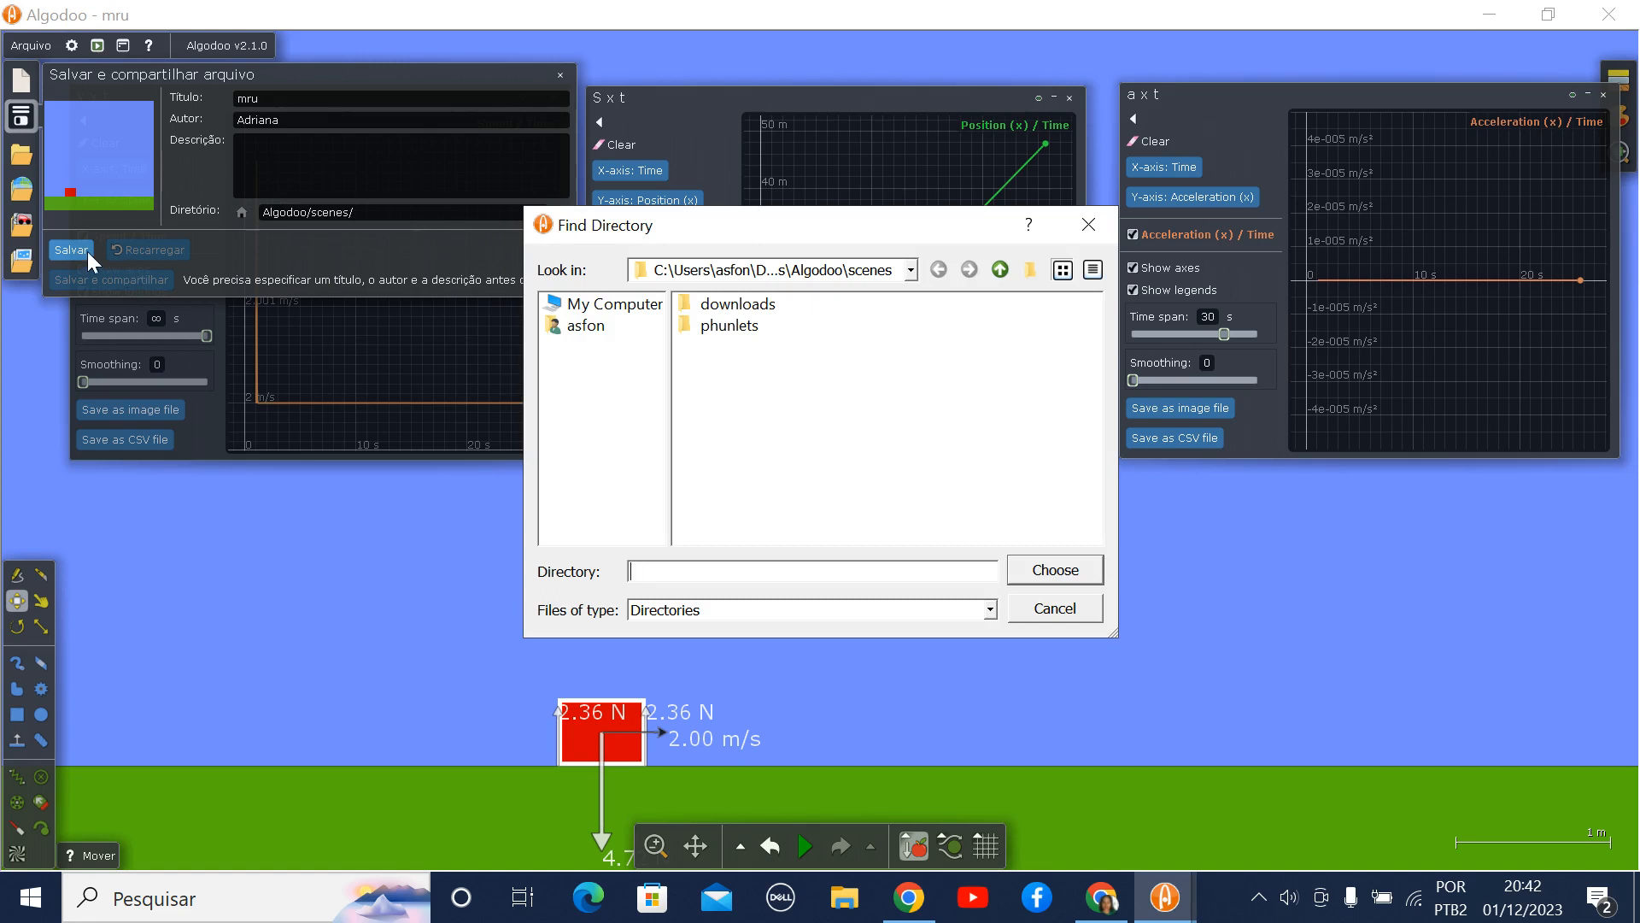
click(1078, 611)
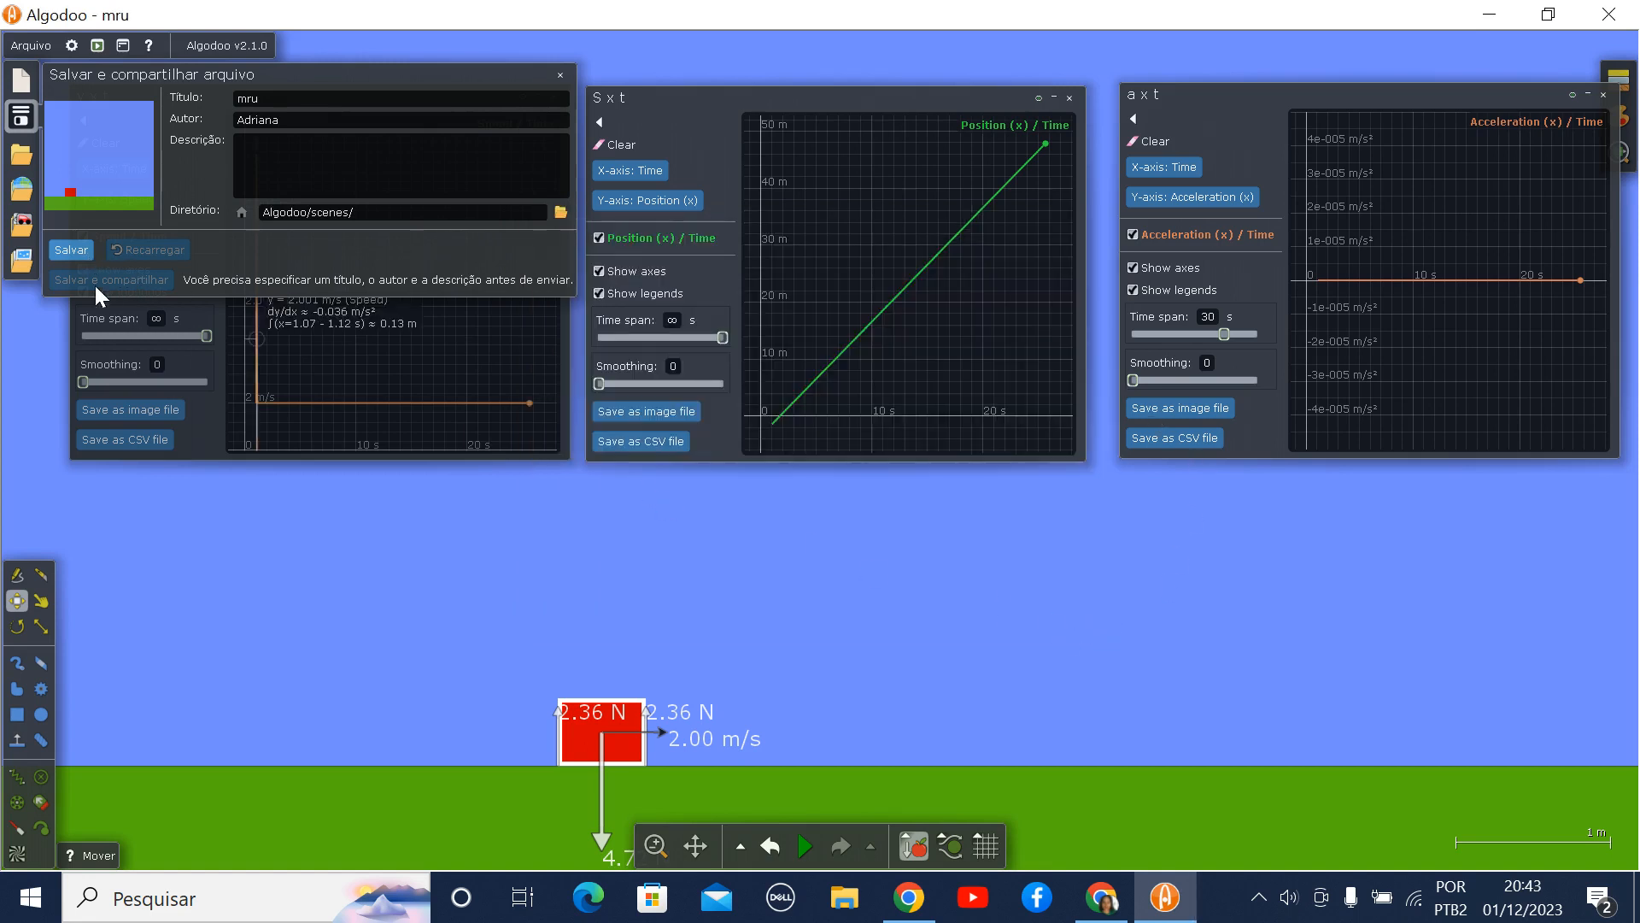
click(67, 249)
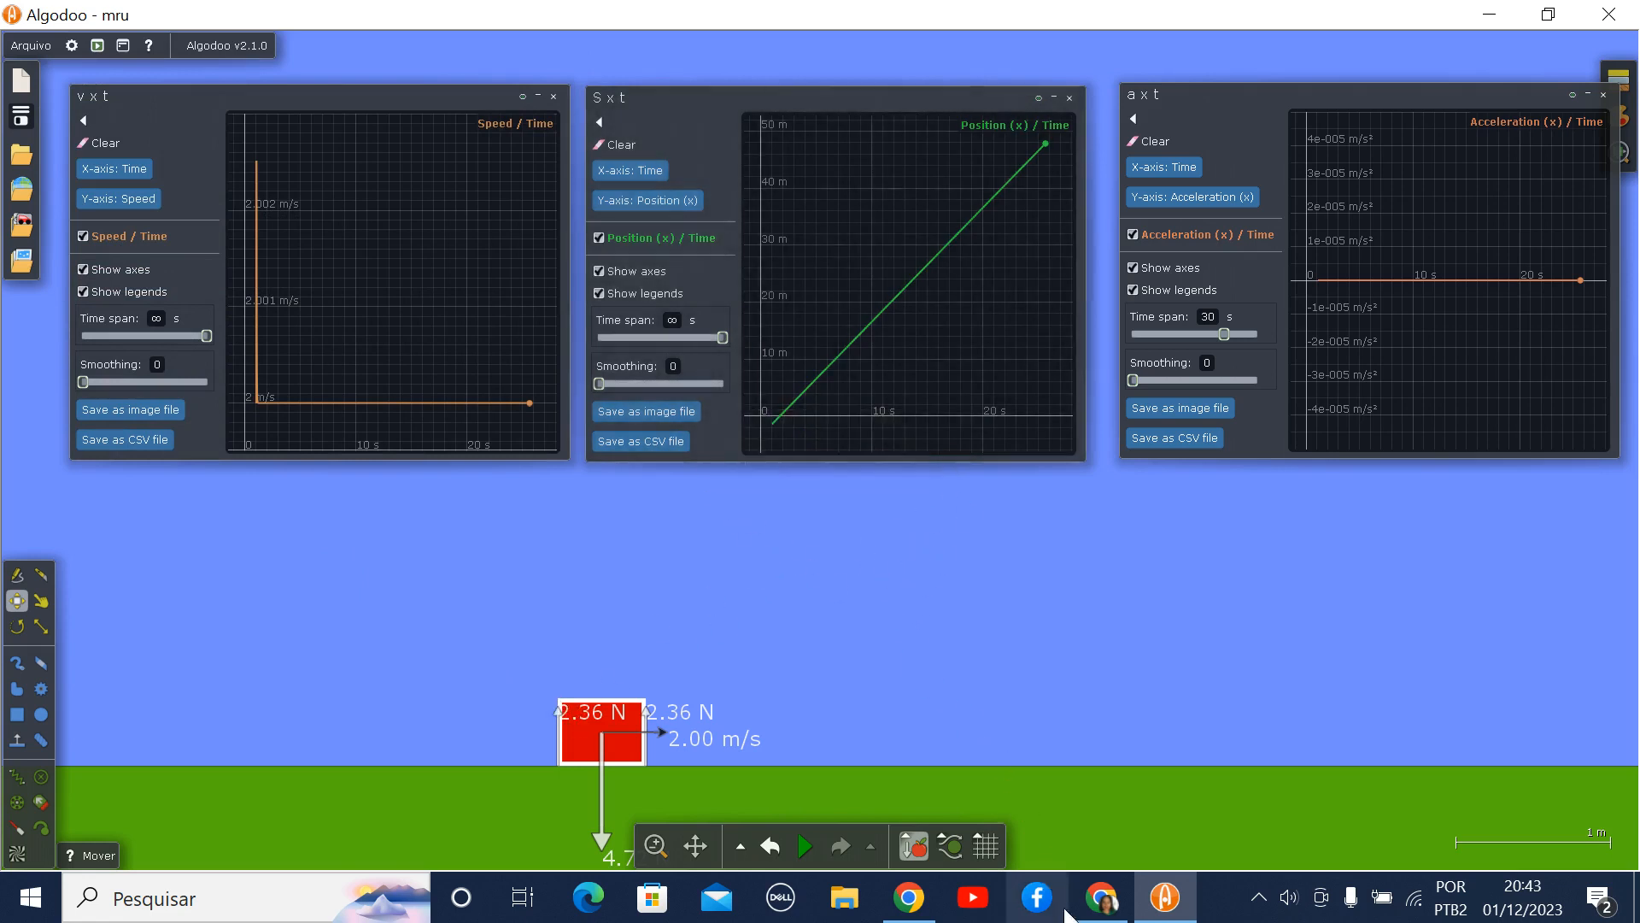
- Switch to Google Chrome with the algodoo.com website open
mouse_move(1100, 907)
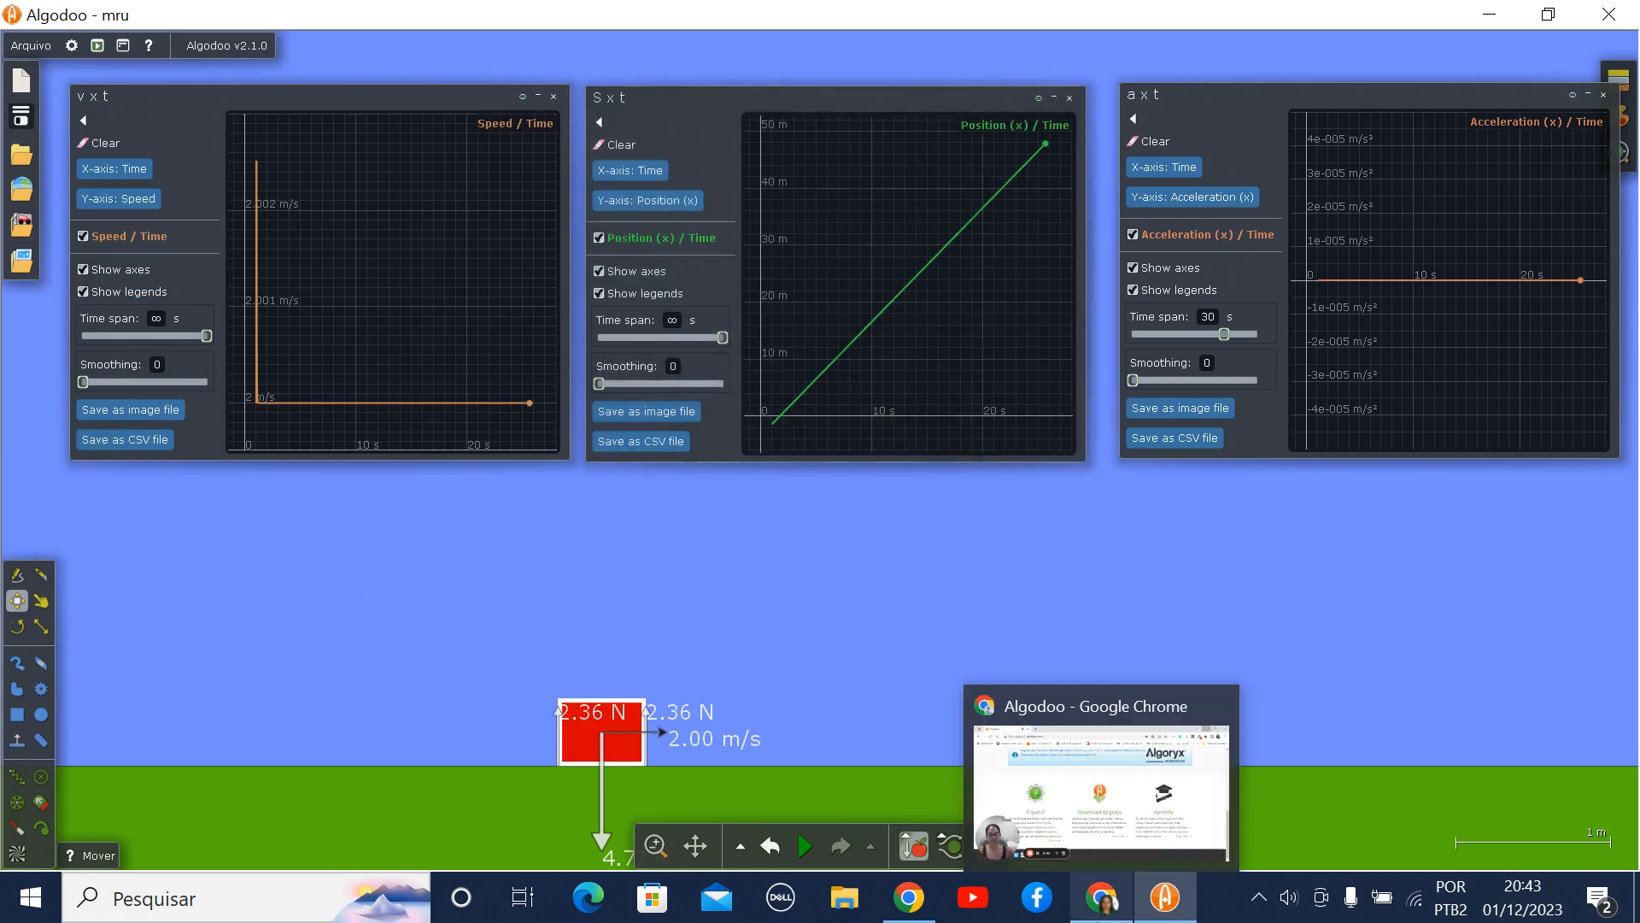
click(1106, 906)
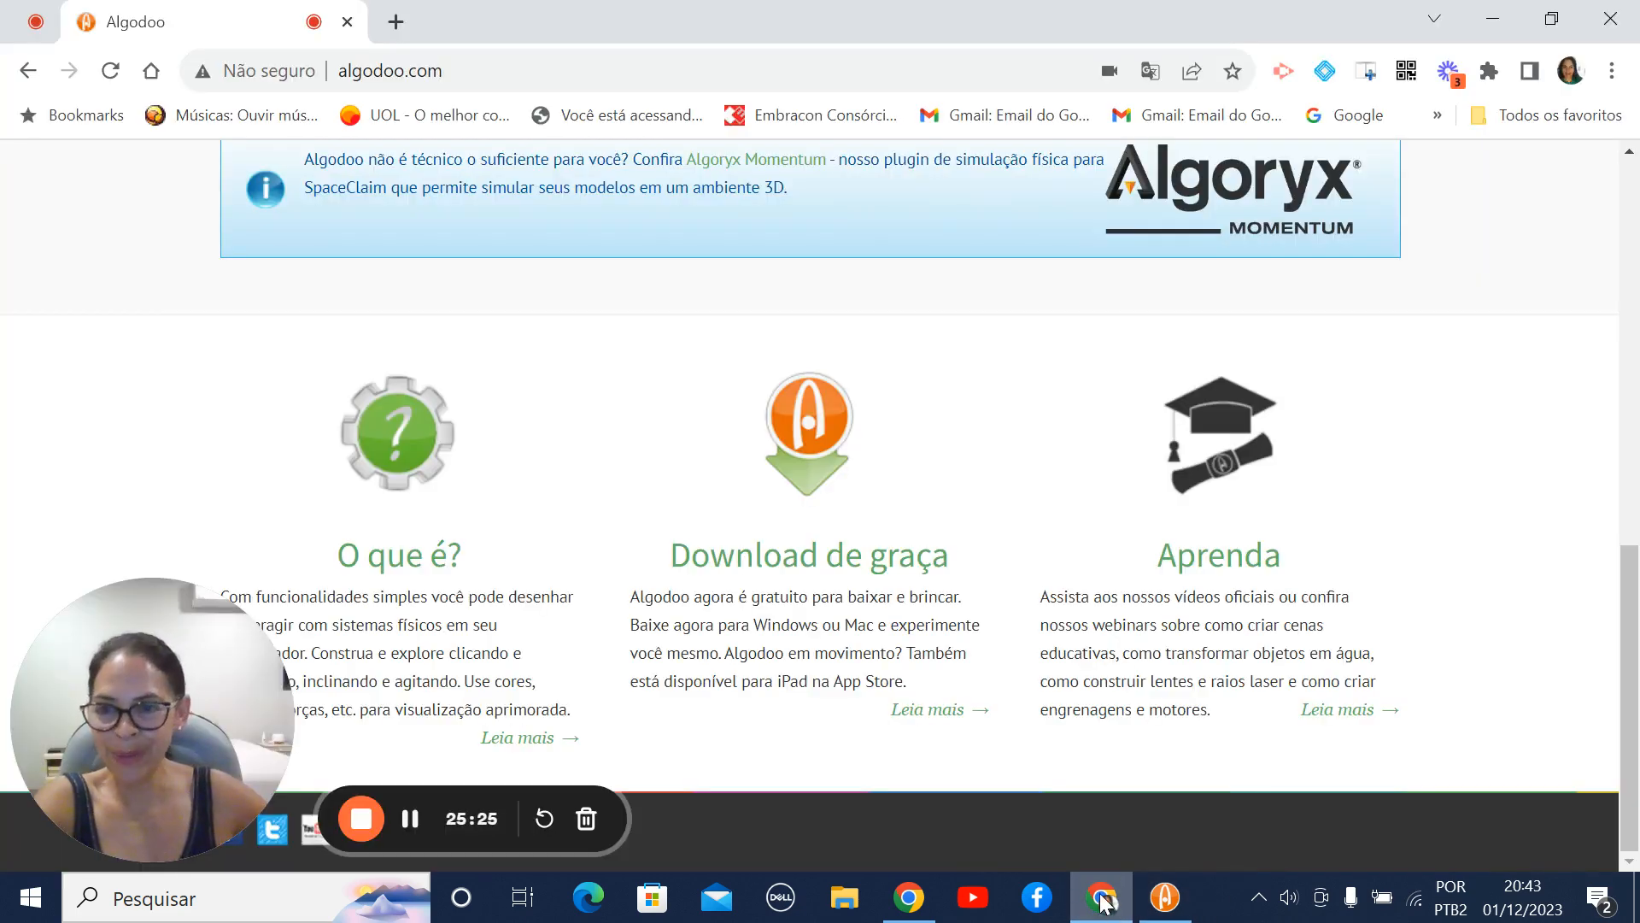